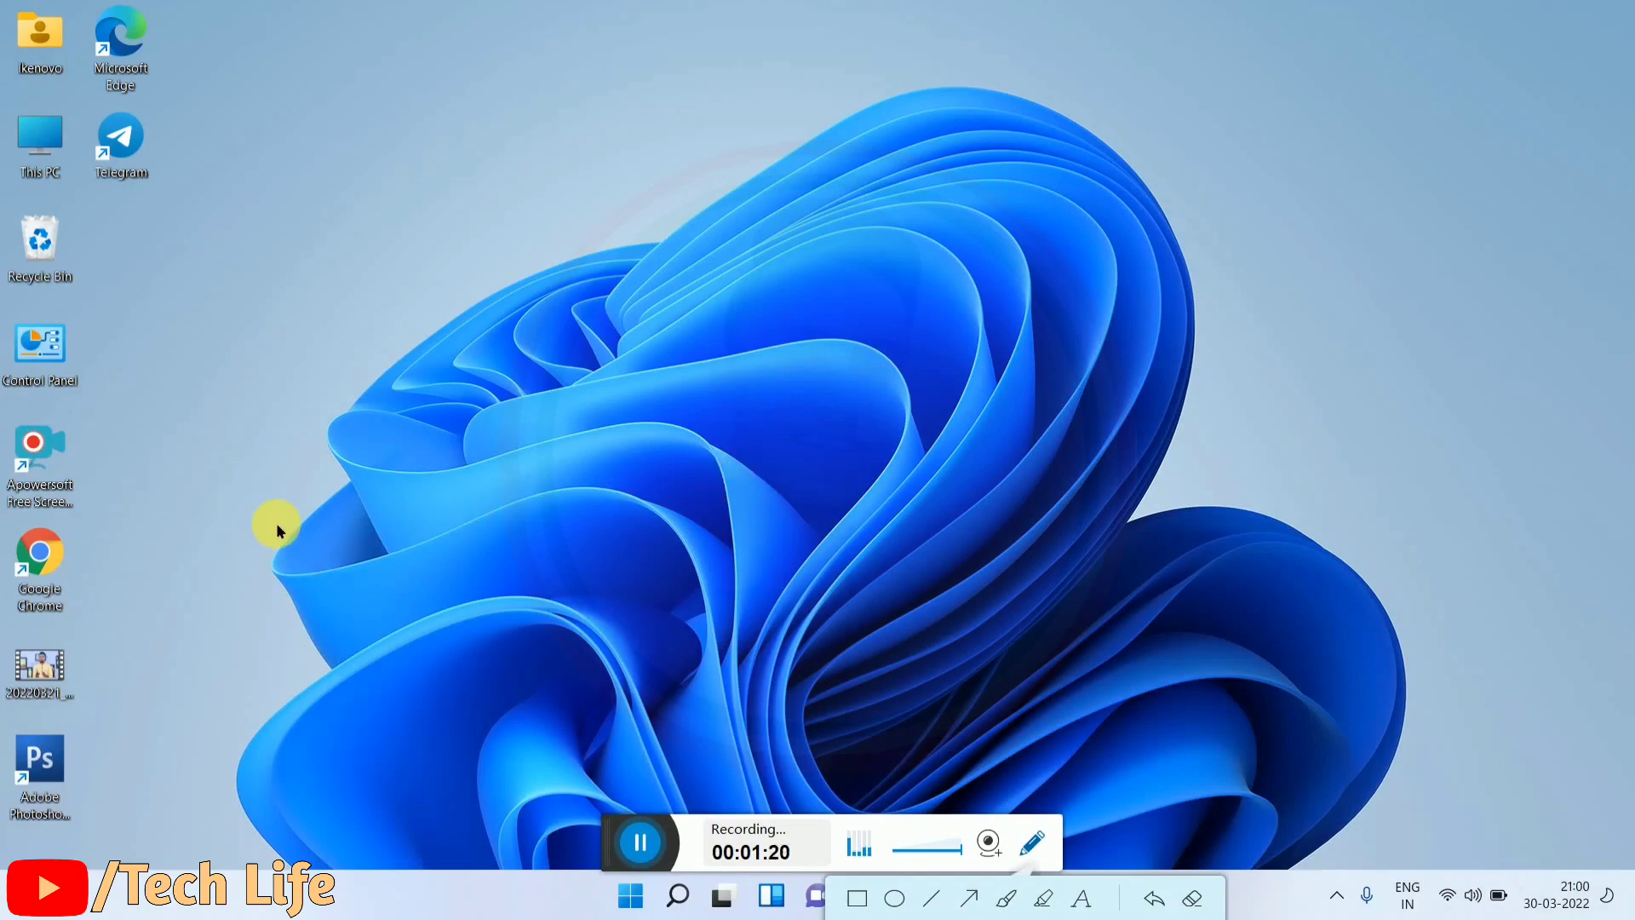
Step: Launch Google Chrome and search Google for 'nsdl'
double_click(37, 578)
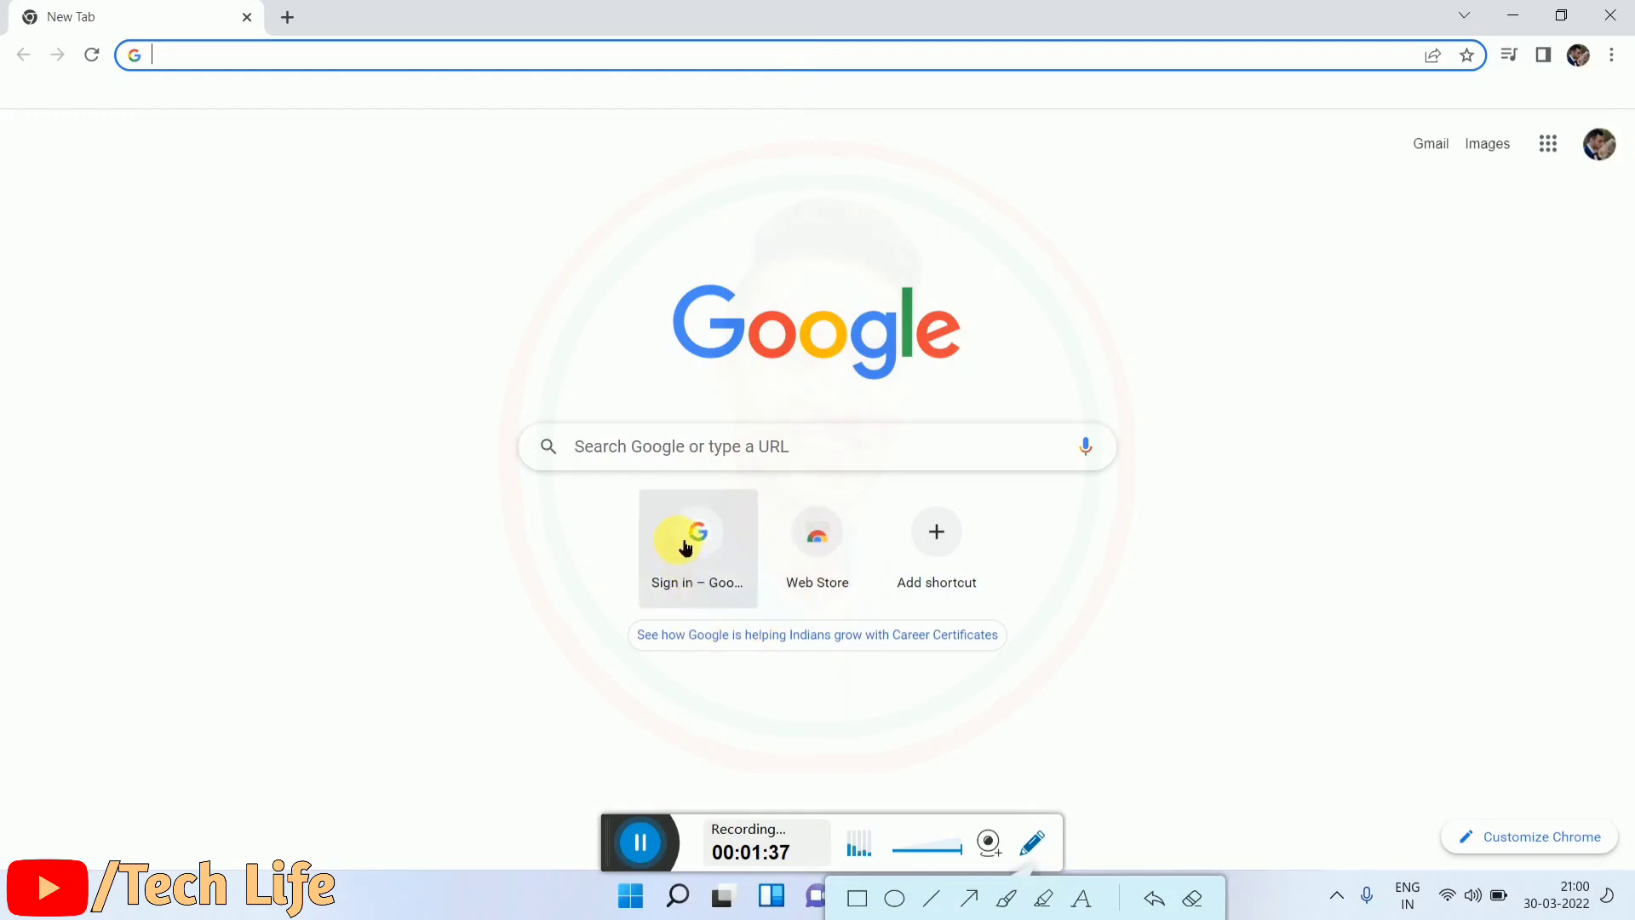
left_click(679, 464)
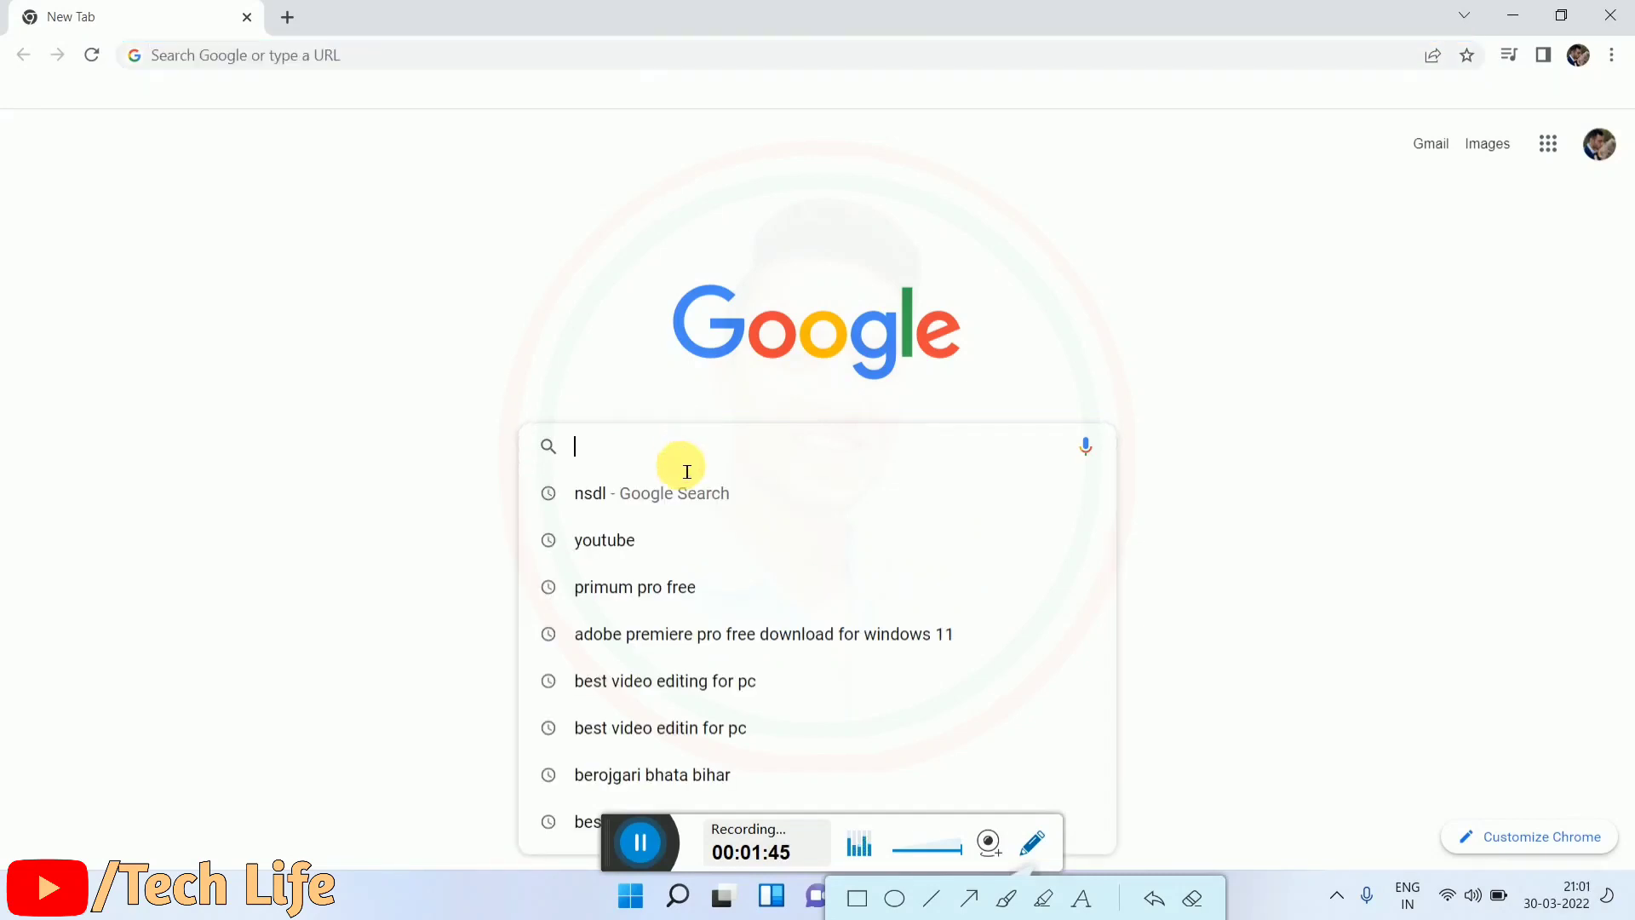
left_click(661, 493)
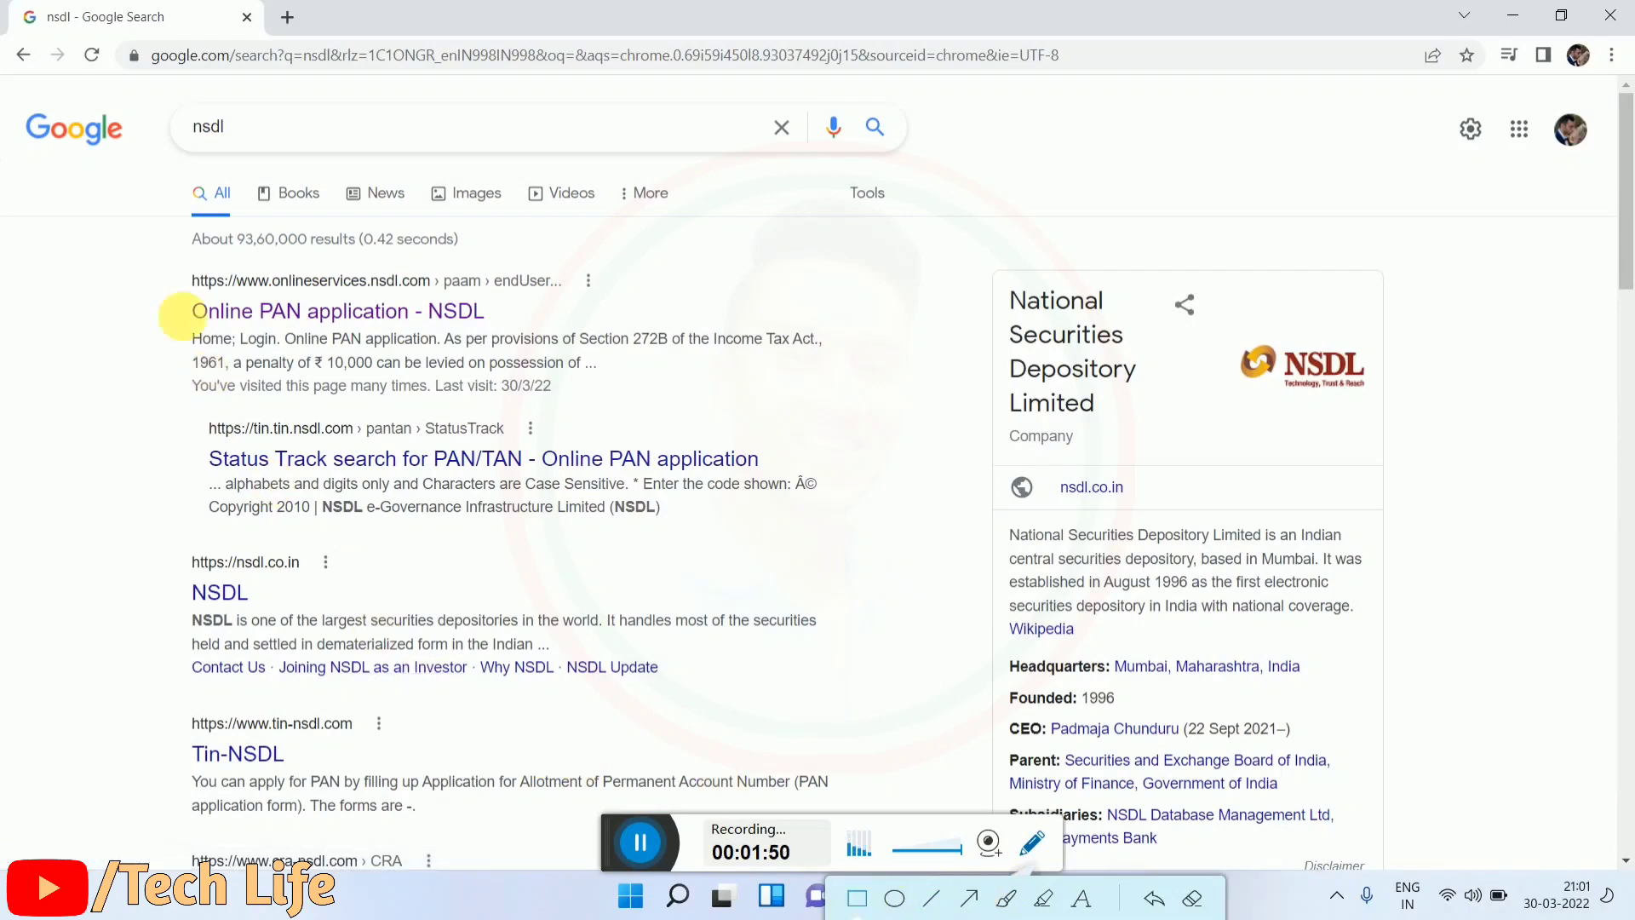
Step: Open the 'Online PAN application - NSDL' search result
left_click_drag(141, 262, 600, 356)
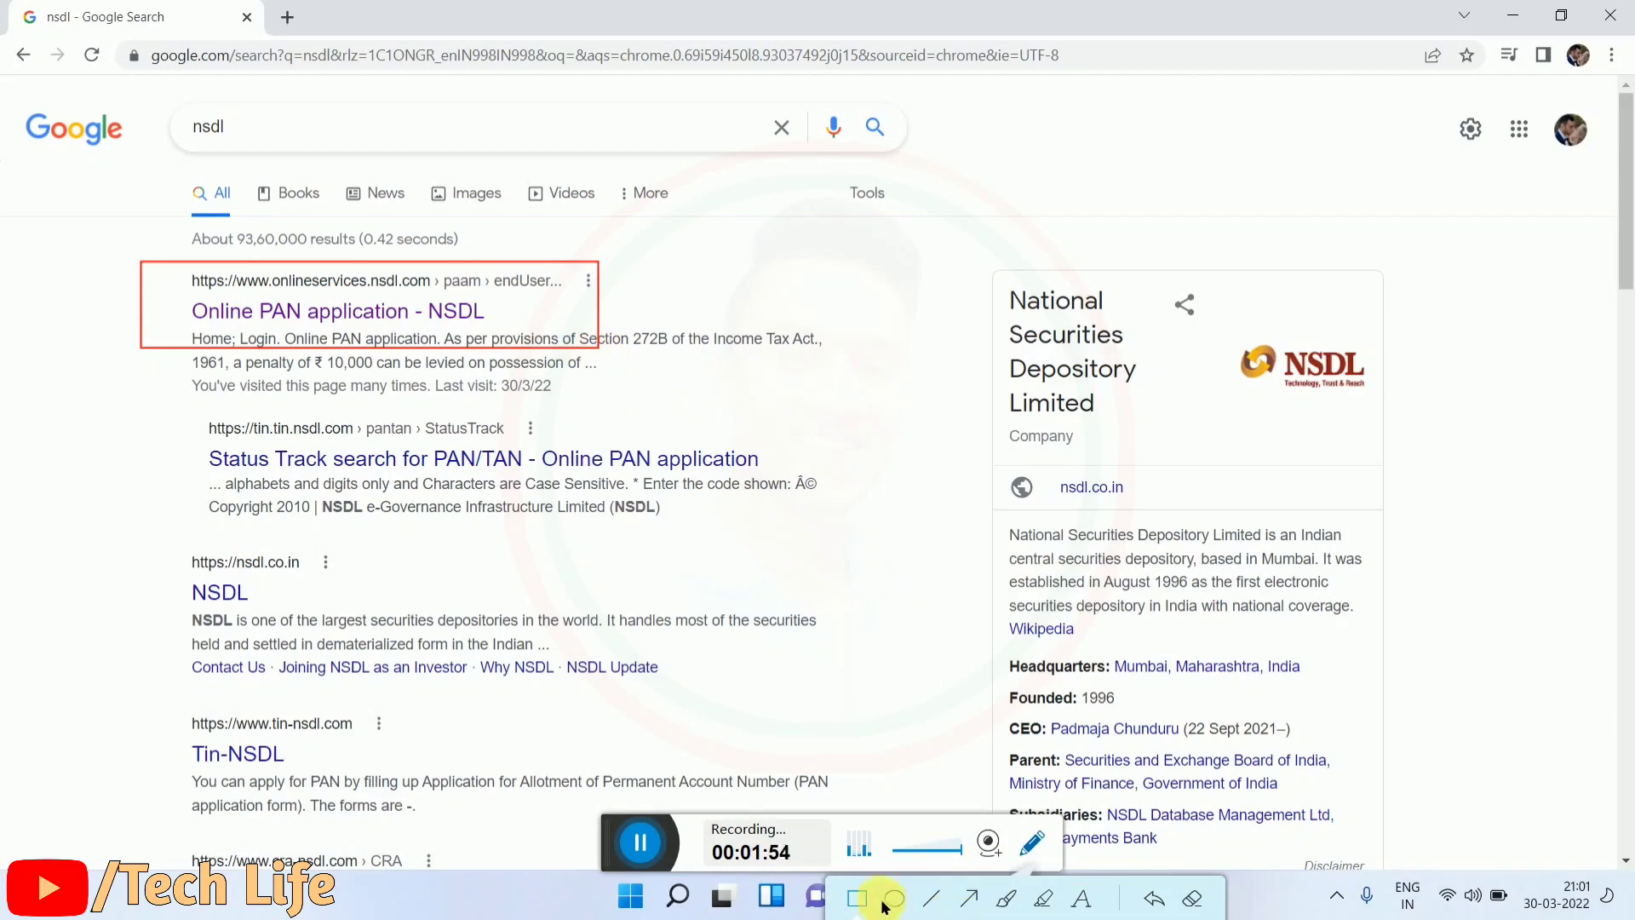
left_click(855, 898)
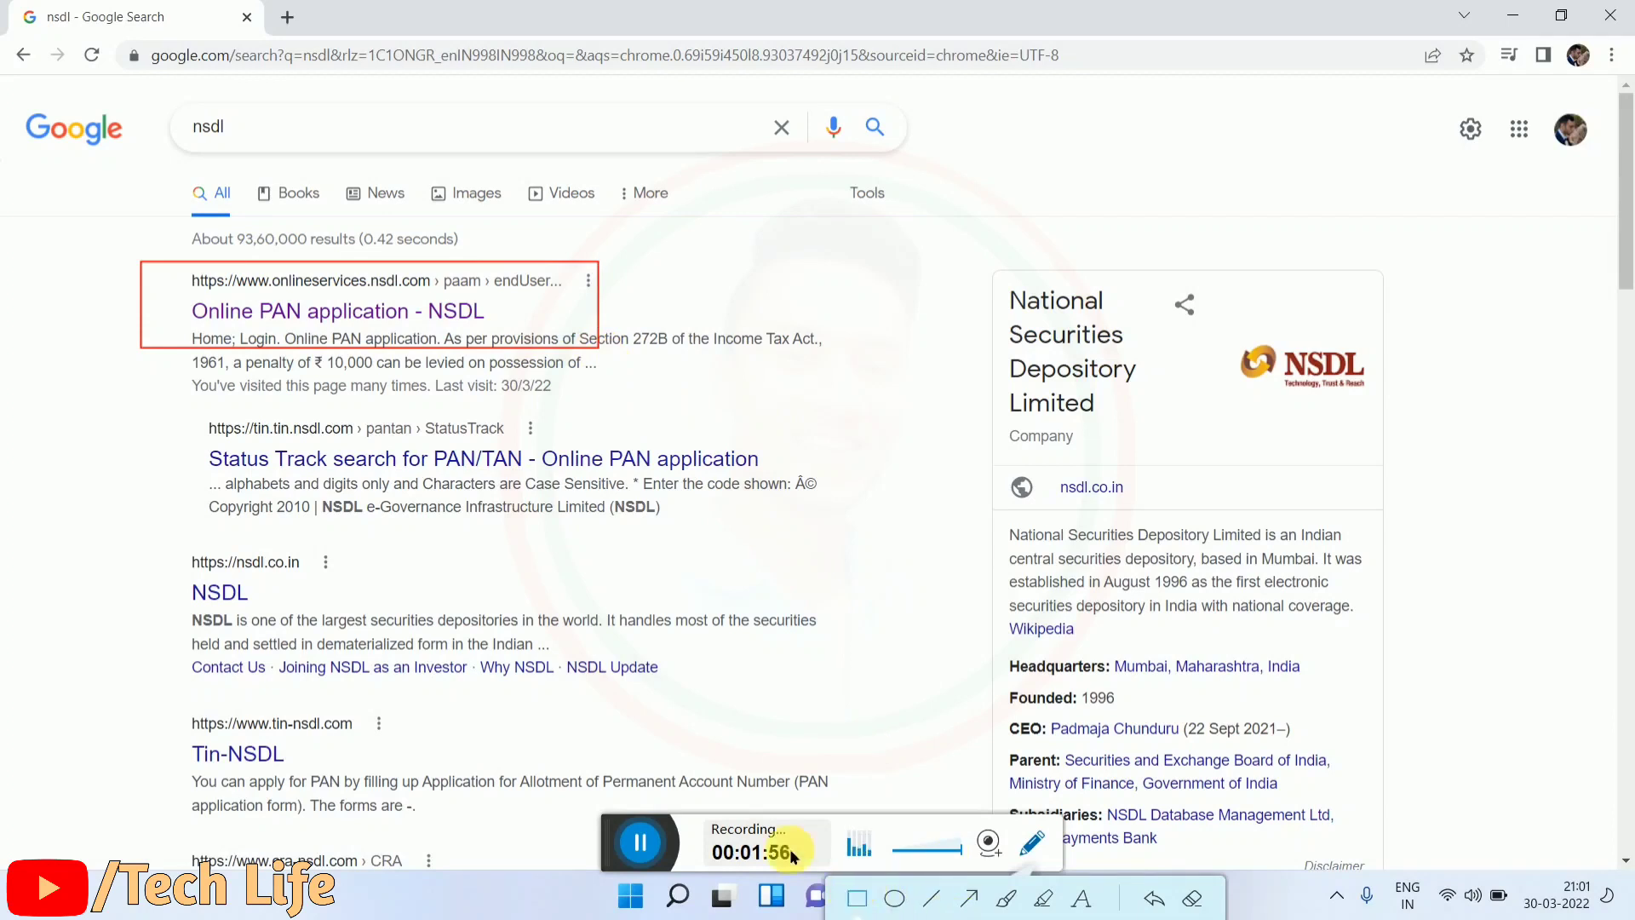
left_click(408, 313)
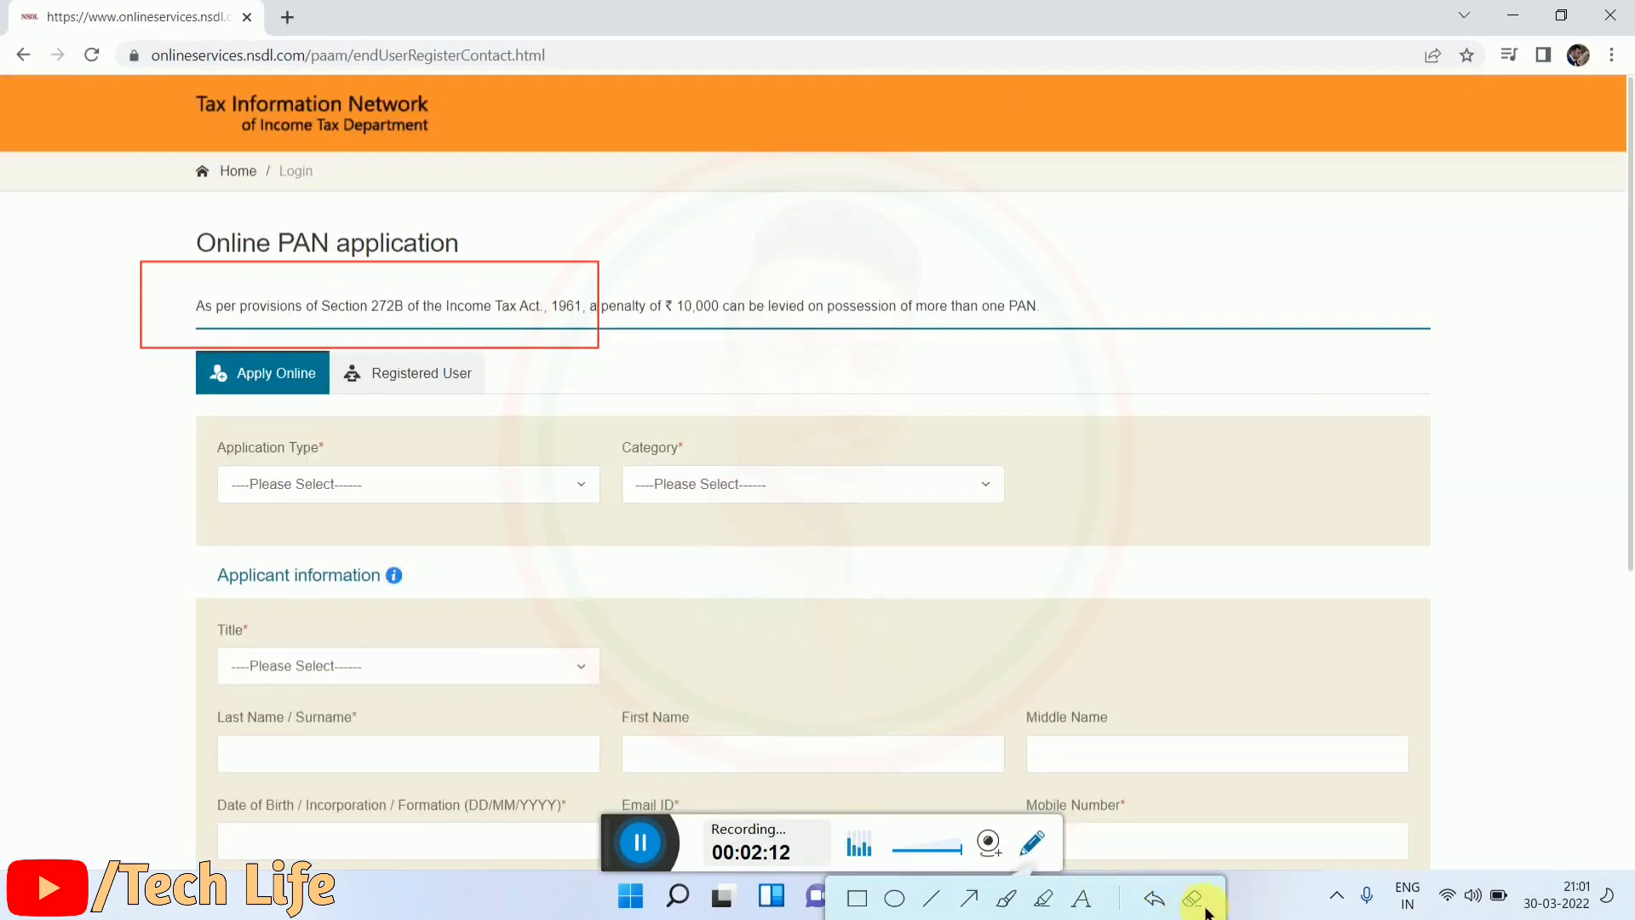
Step: On Apply Online, set Application Type to 'New PAN - Indian Citizen (Form 49A)'
left_click(1191, 901)
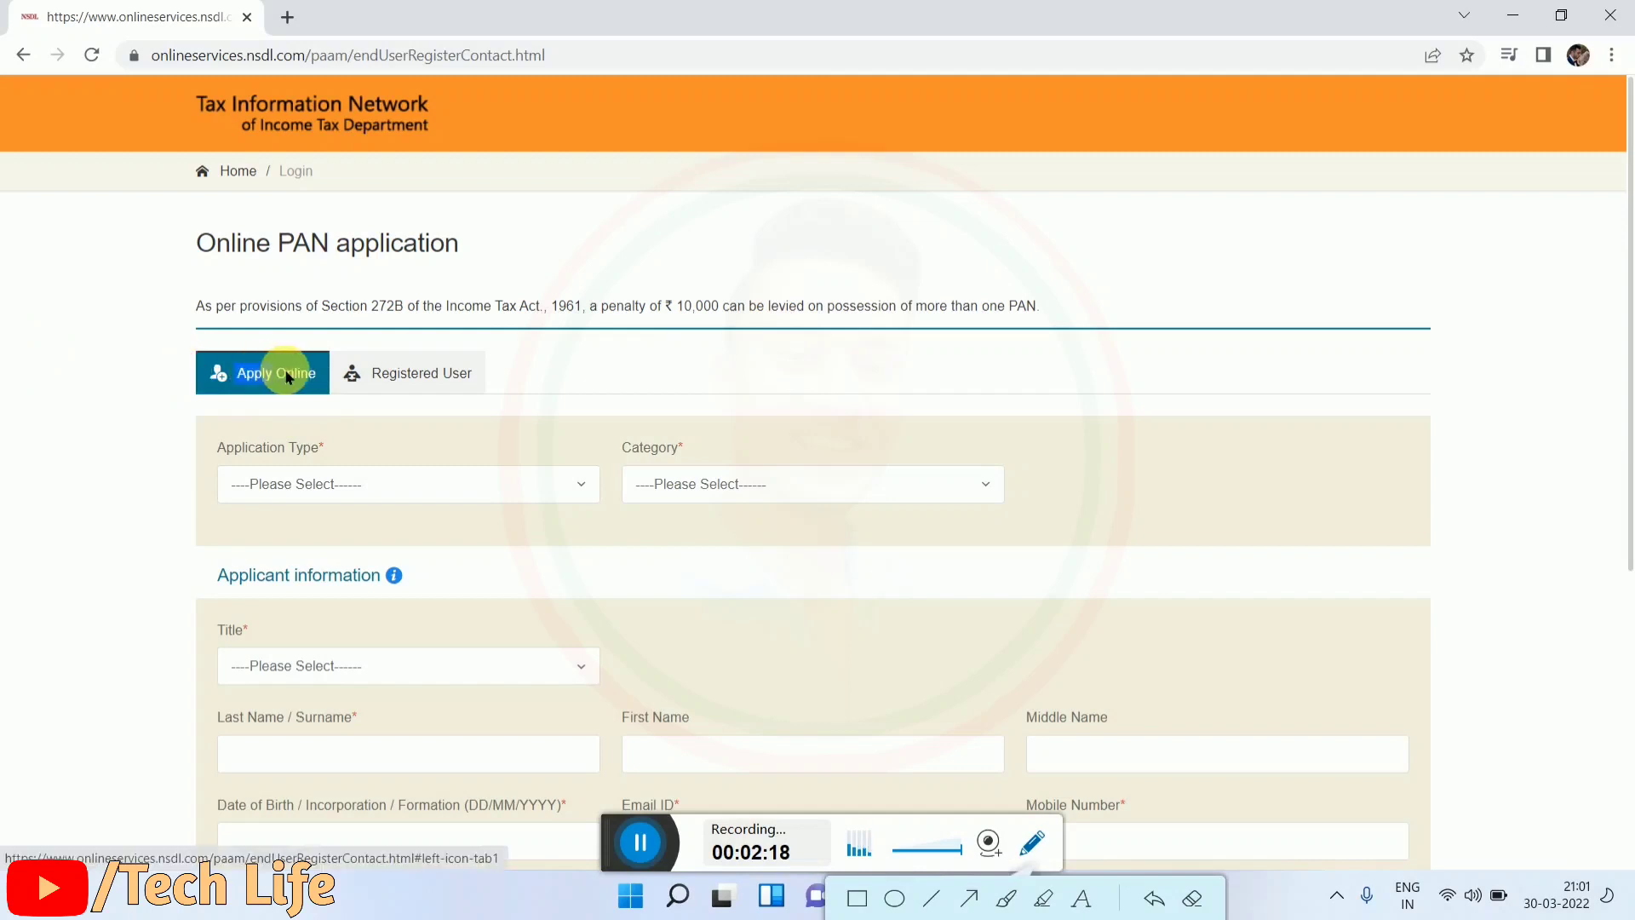
left_click_drag(288, 378, 321, 377)
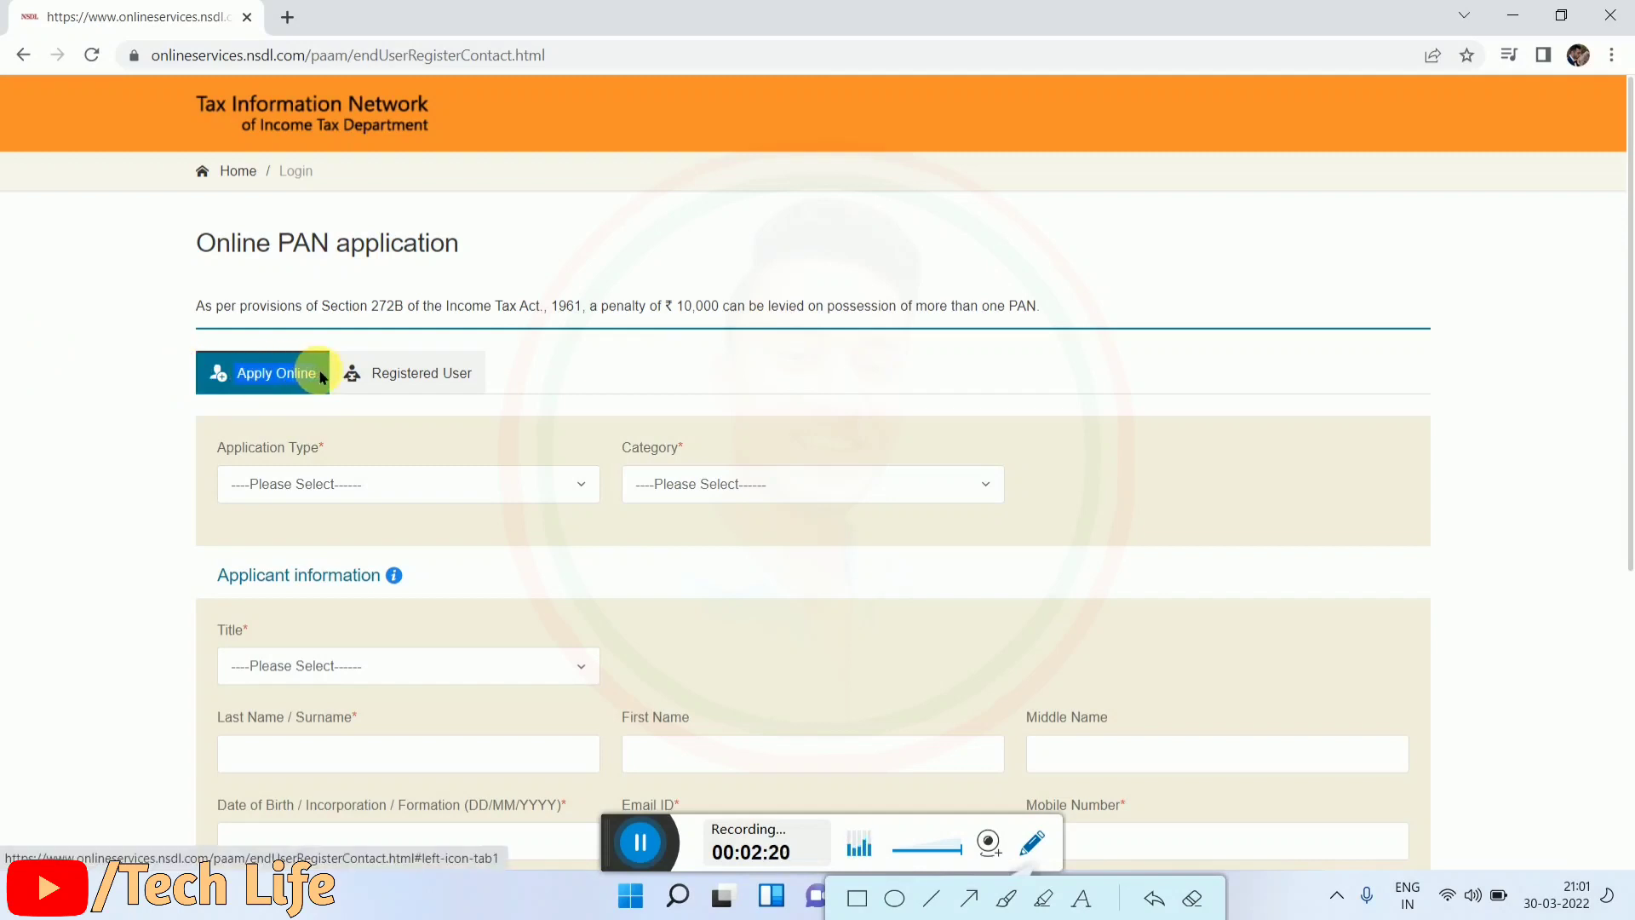
left_click(191, 428)
scroll(274, 423, "down", 1)
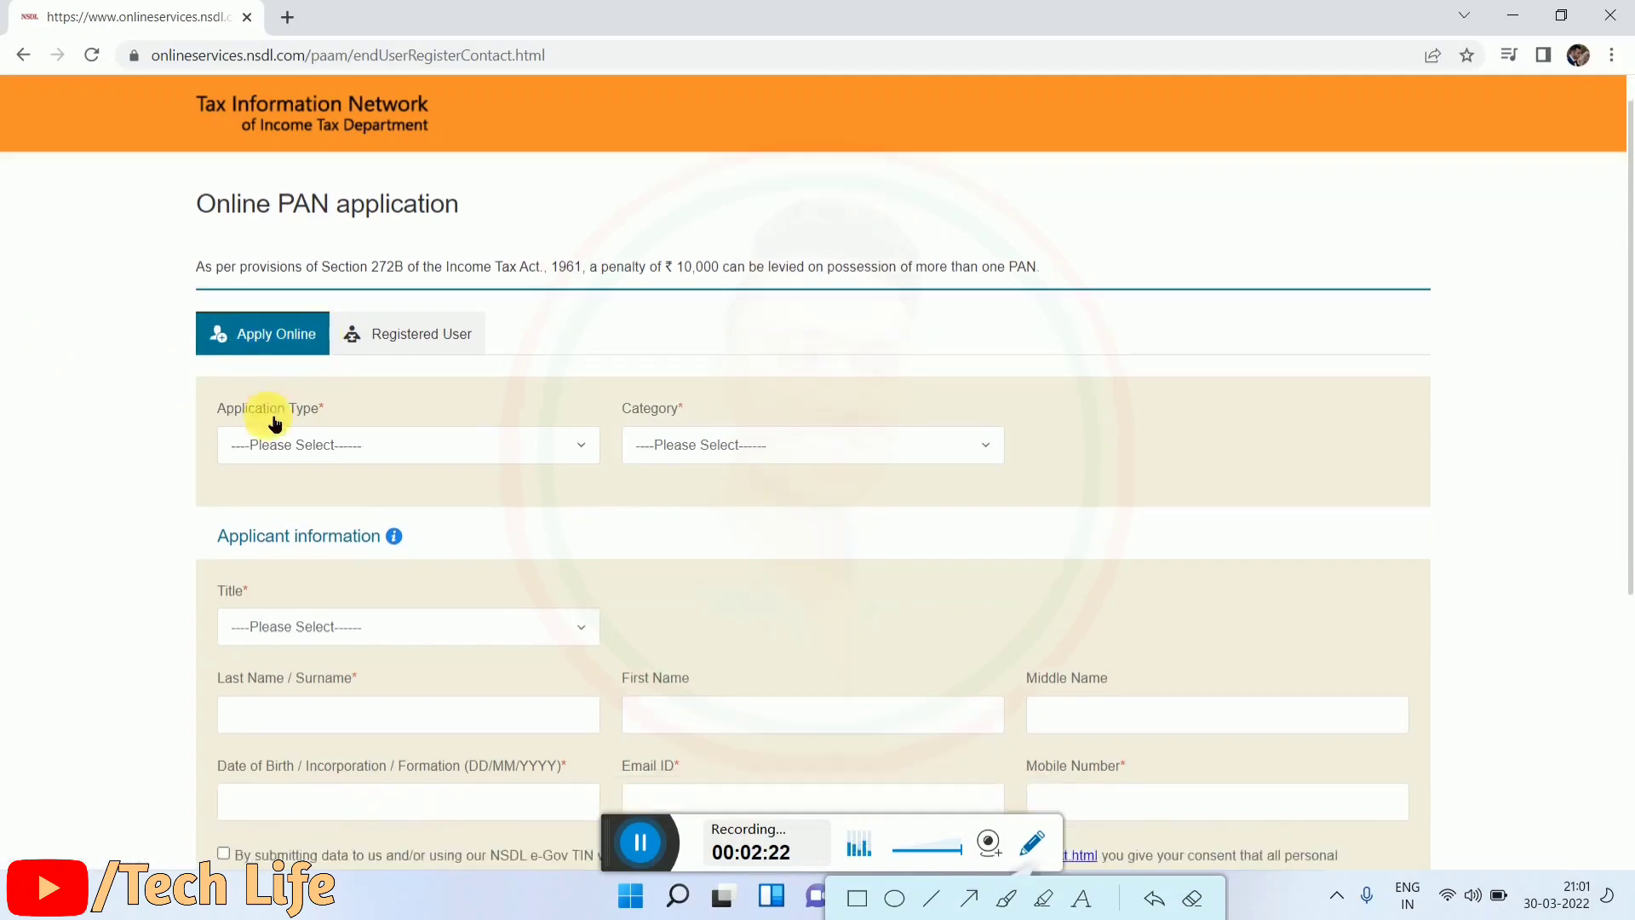
scroll(274, 423, "down", 2)
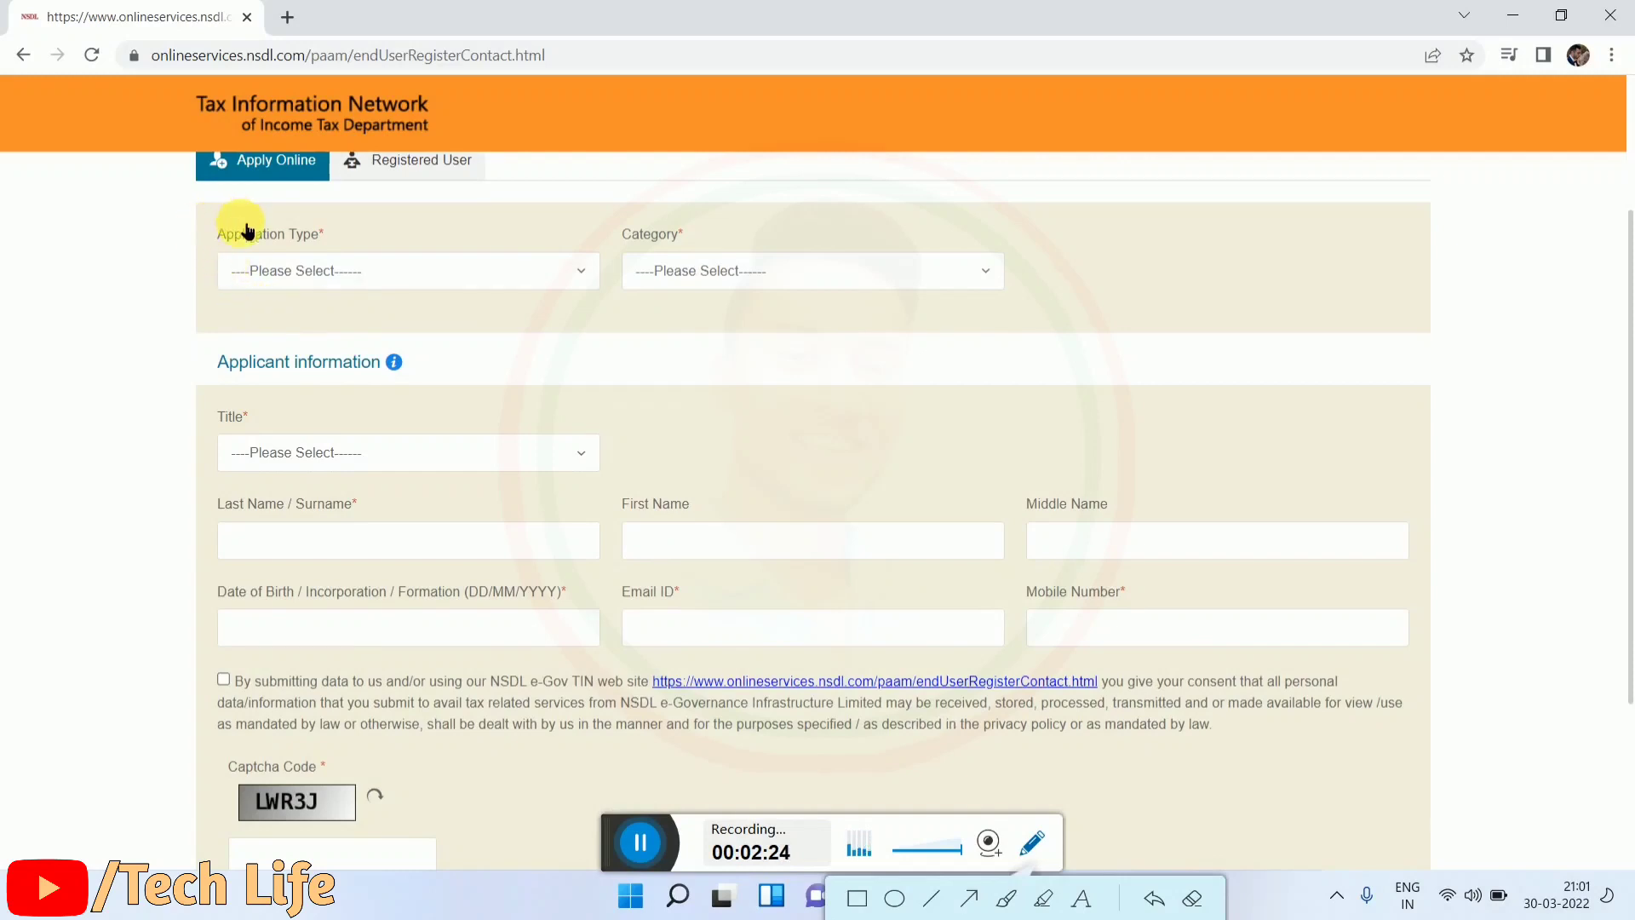
left_click_drag(201, 228, 383, 241)
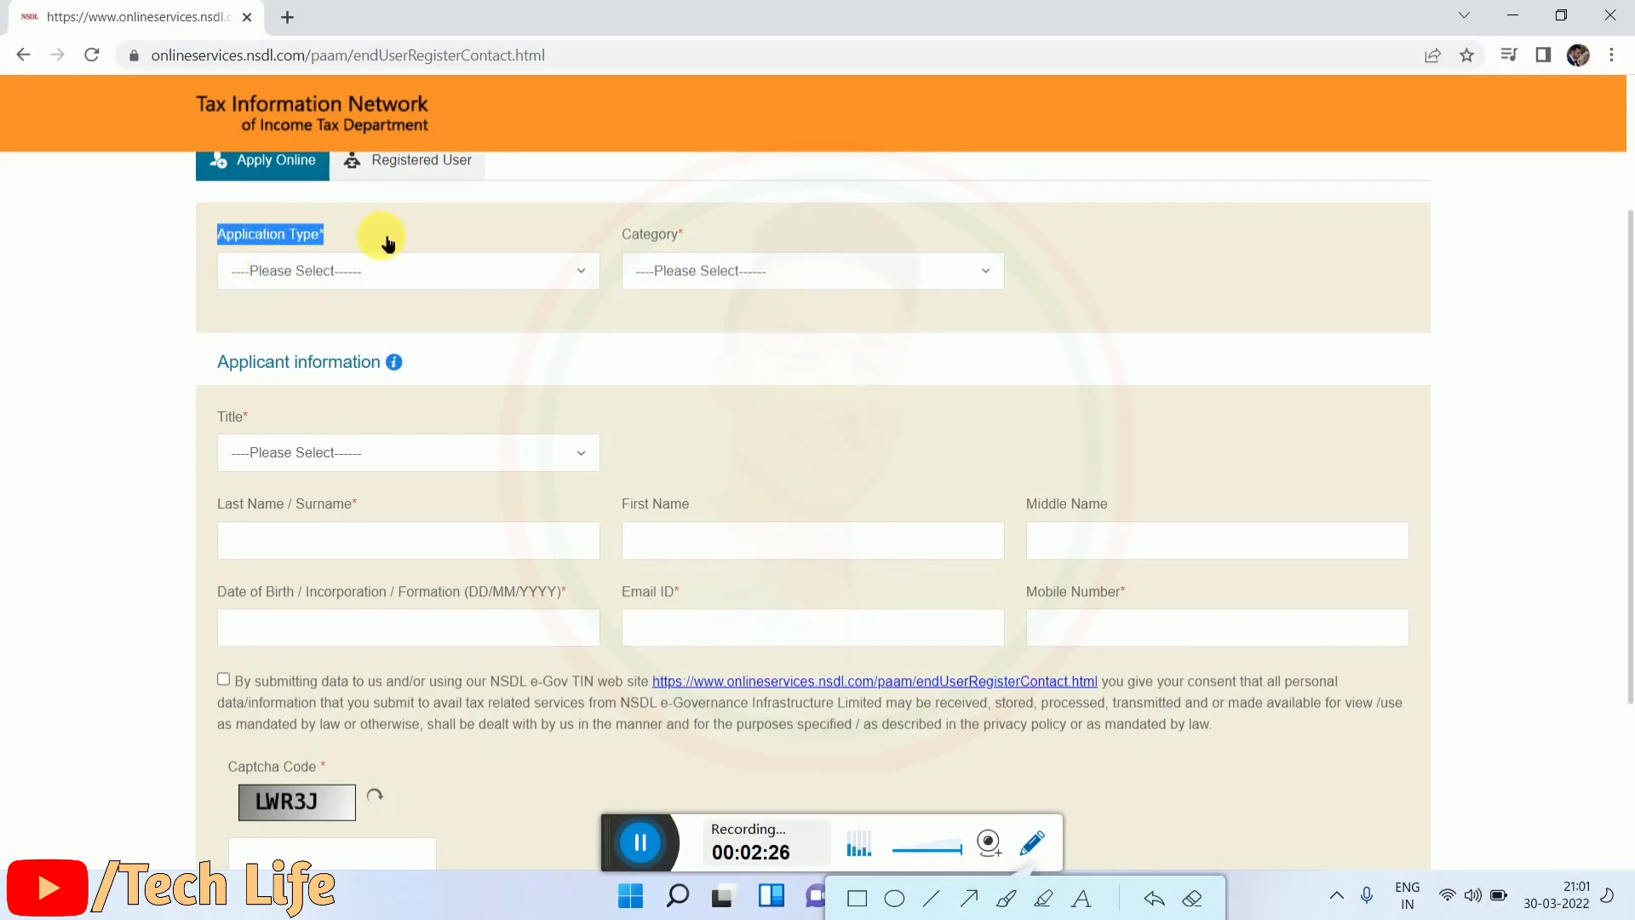
left_click(162, 288)
left_click(296, 267)
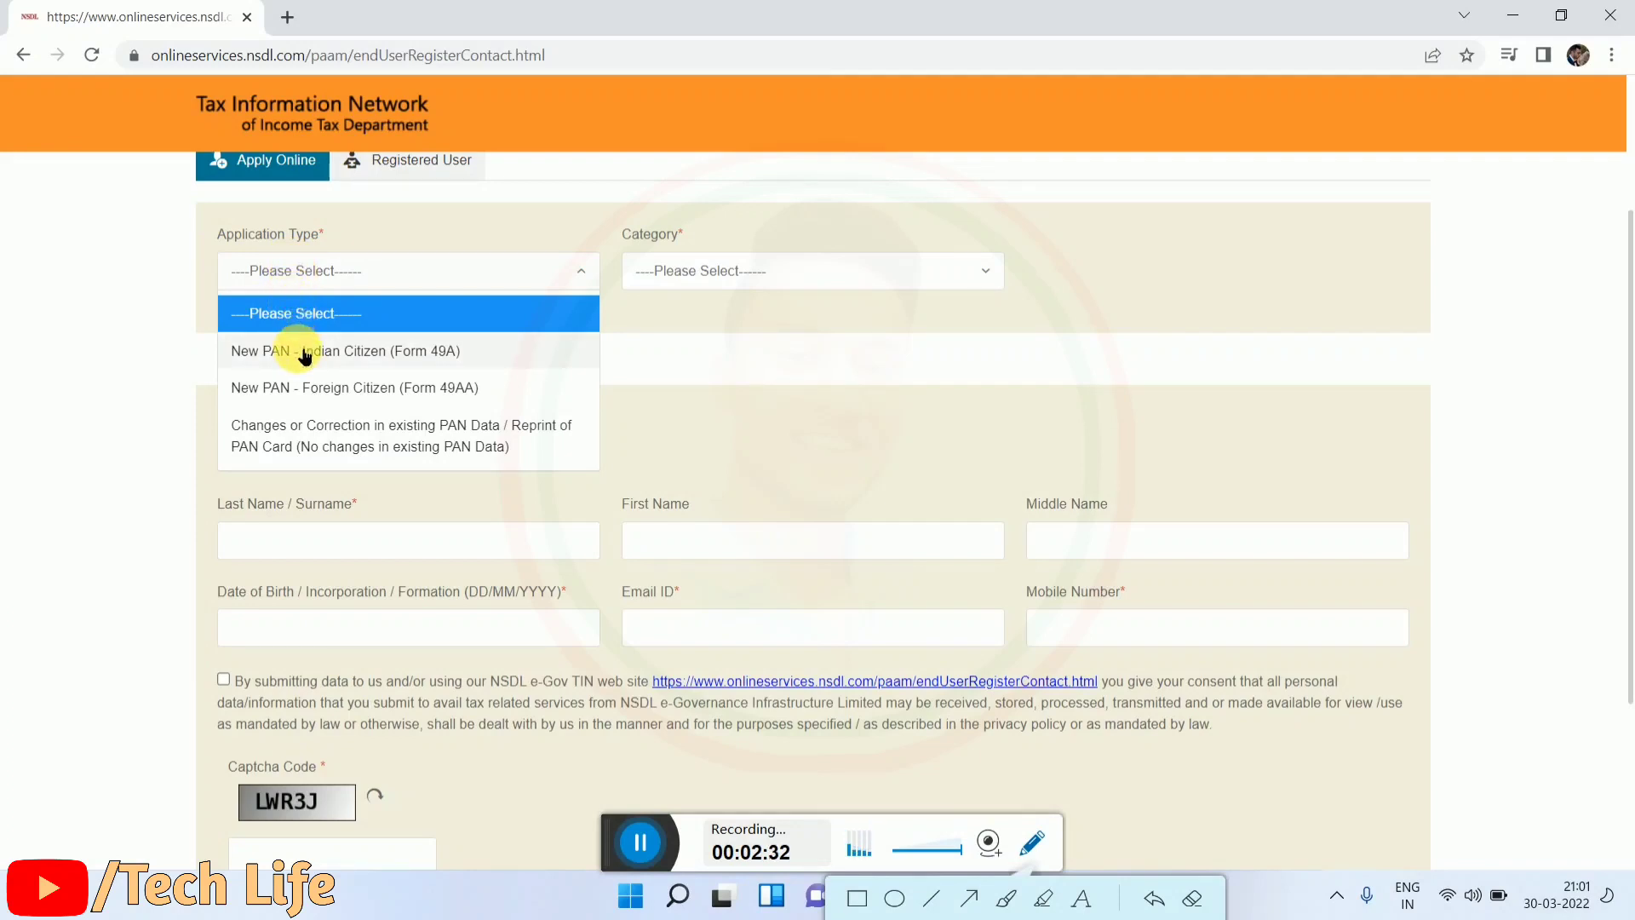
left_click(305, 354)
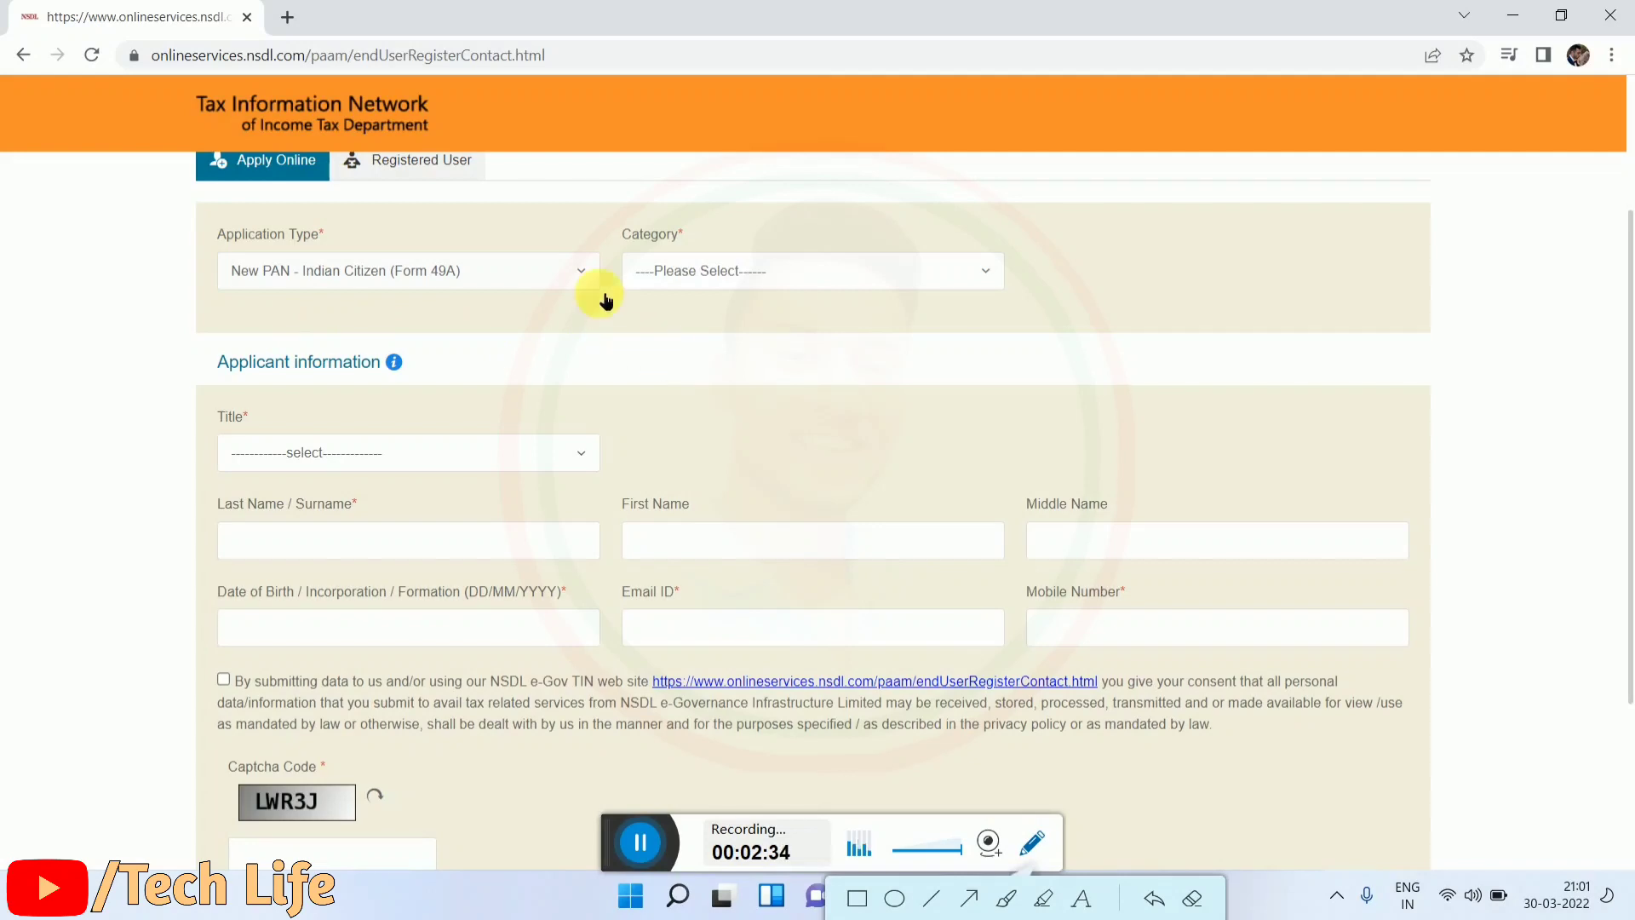
Step: Set the applicant Category to INDIVIDUAL
left_click_drag(618, 241, 681, 236)
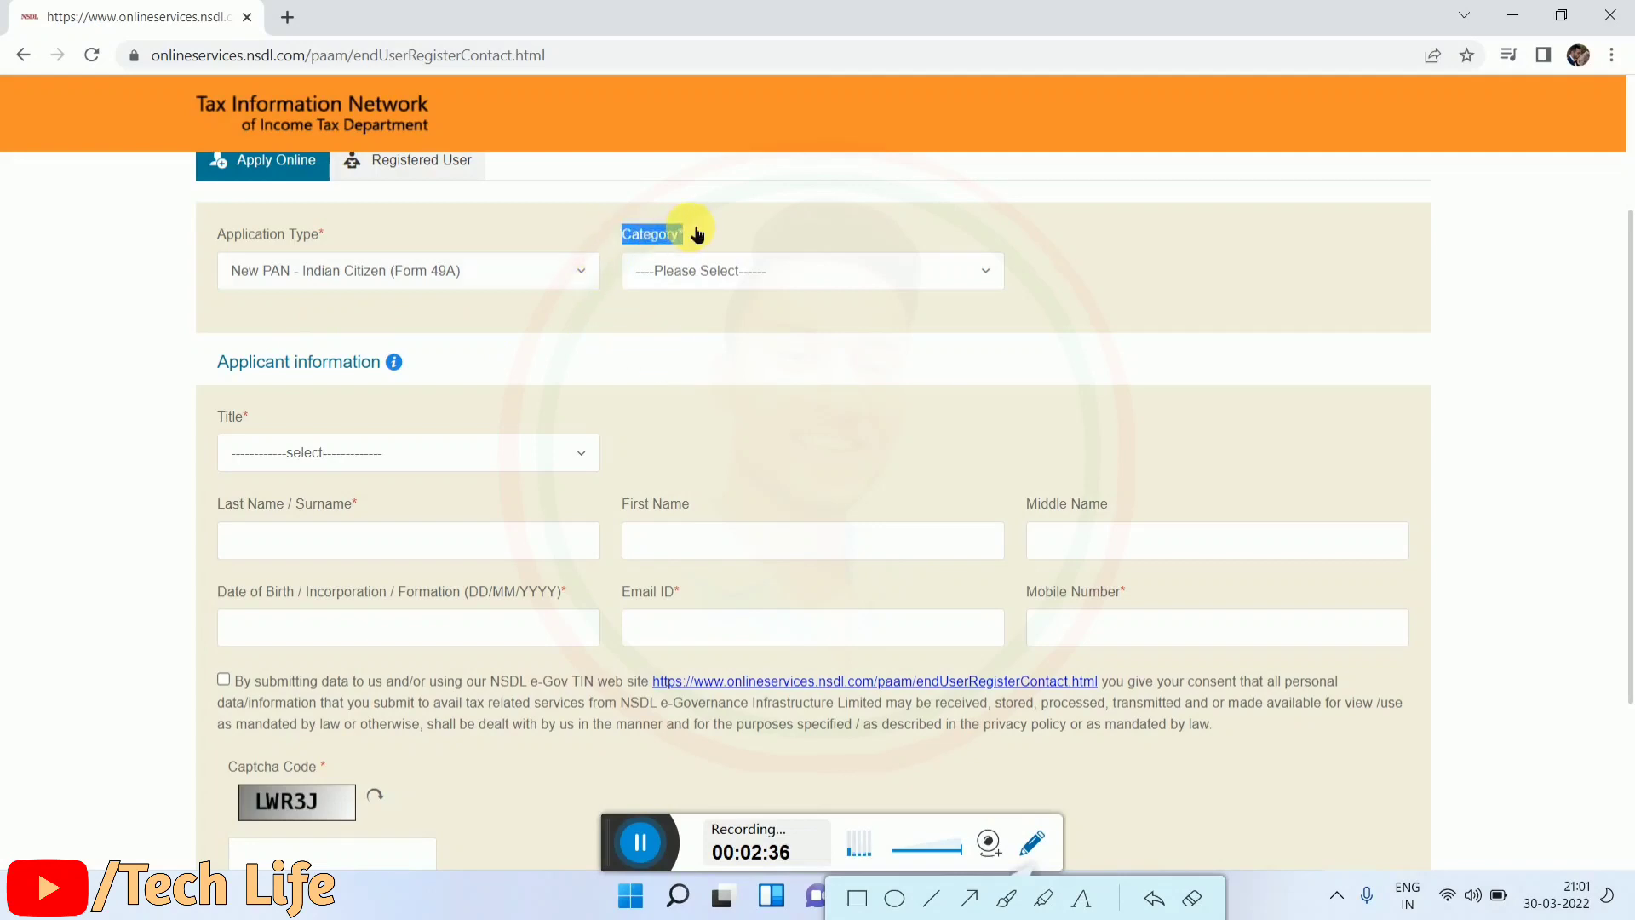
left_click(719, 223)
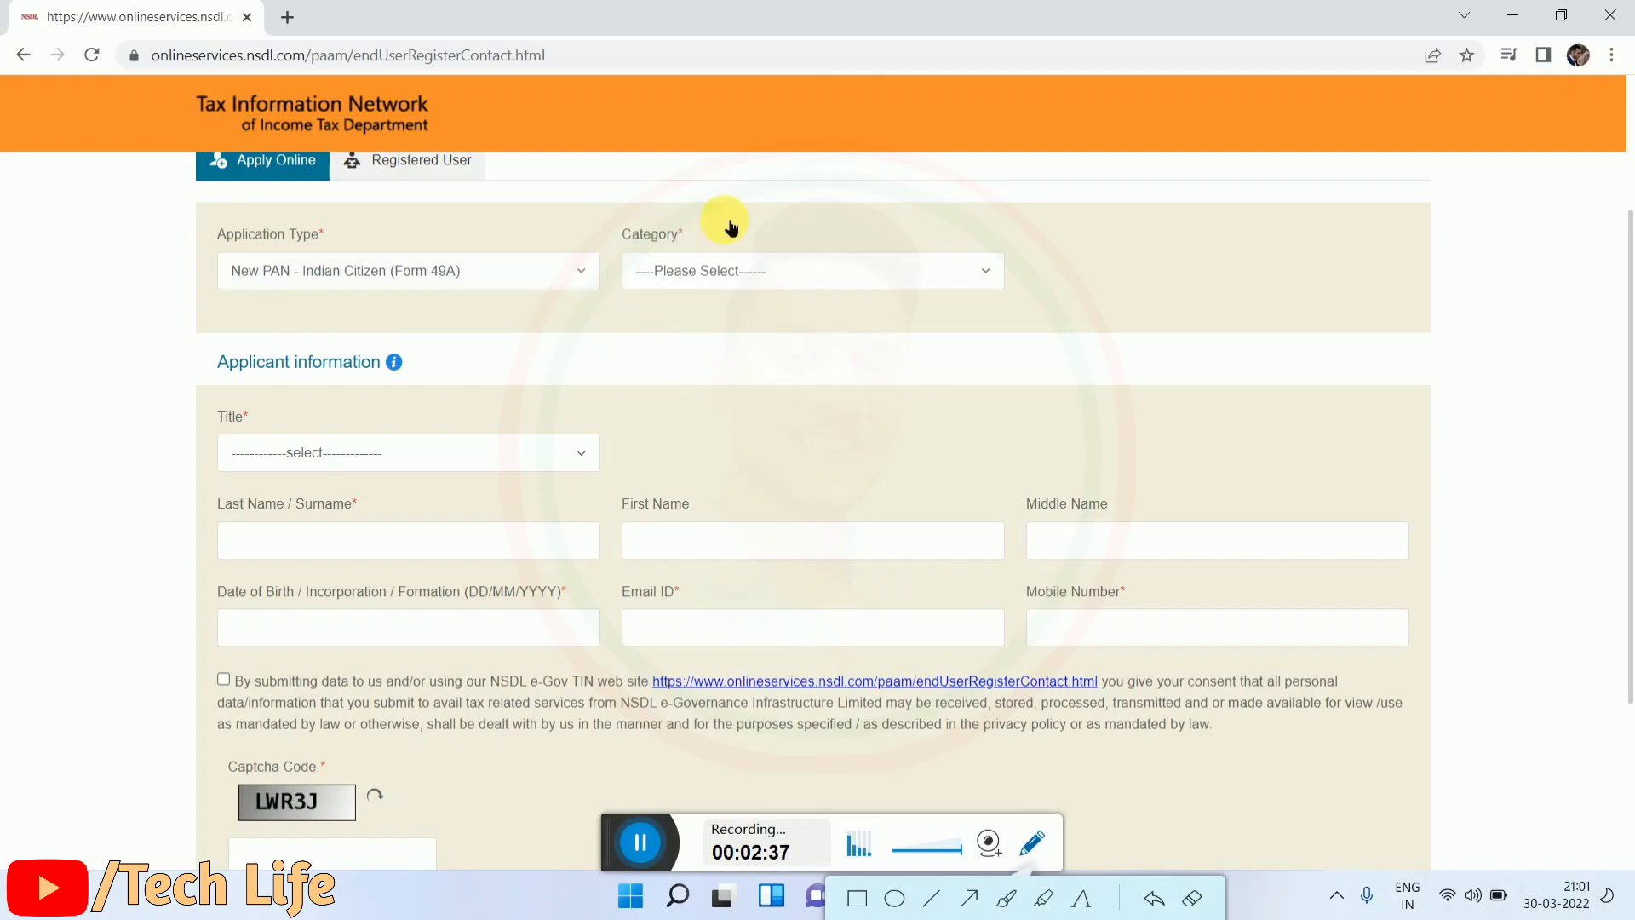
left_click(712, 272)
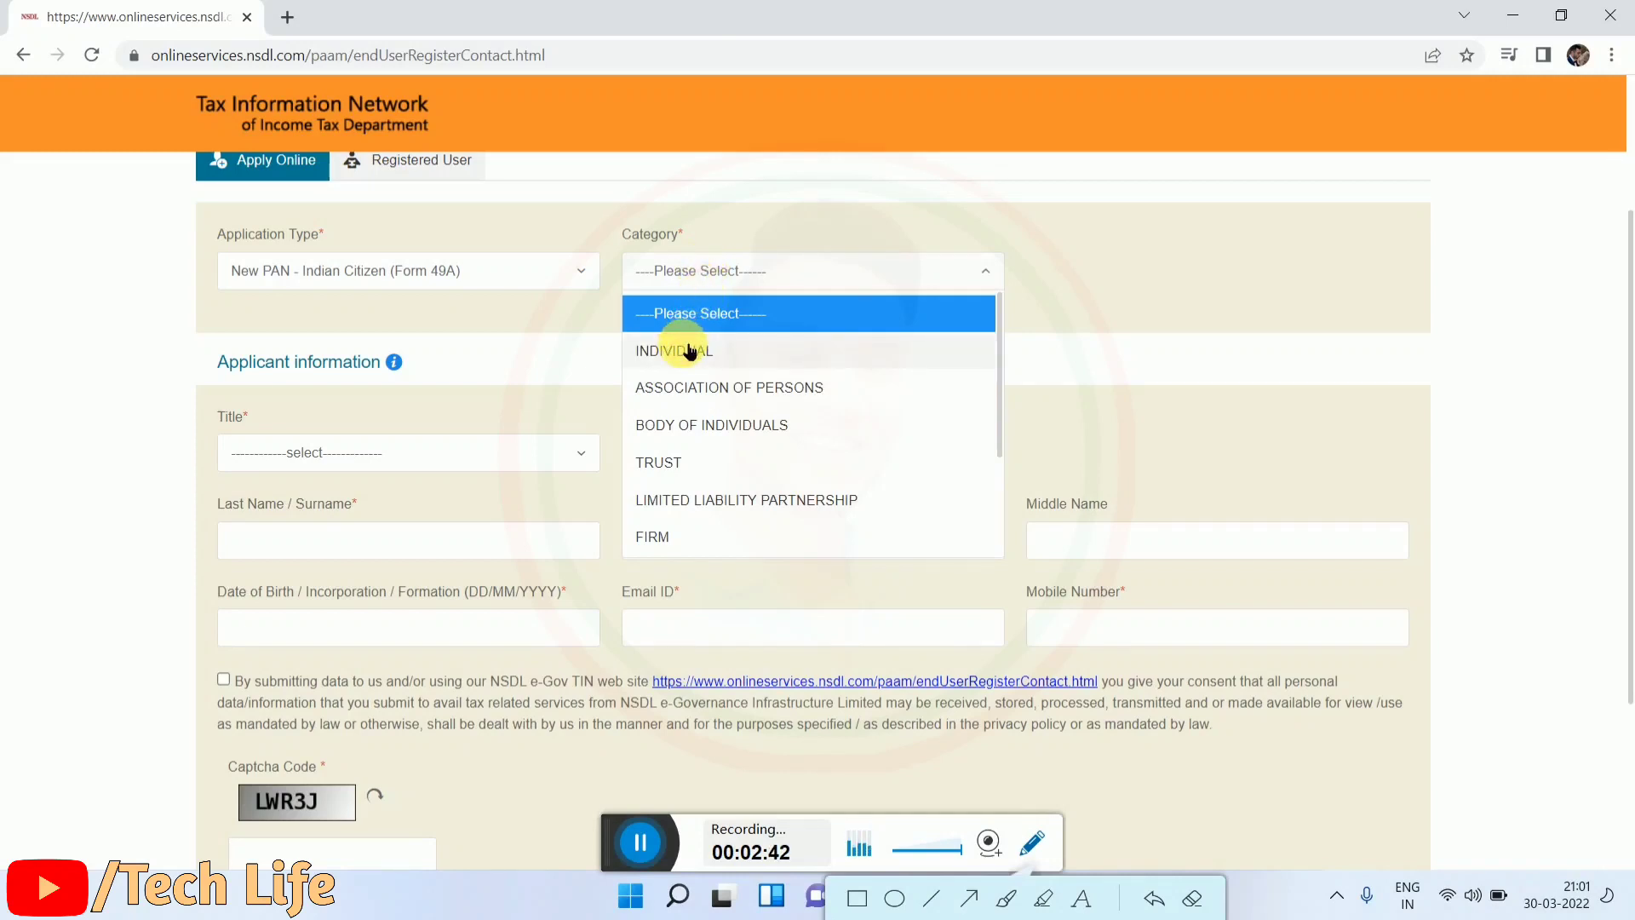
left_click(690, 352)
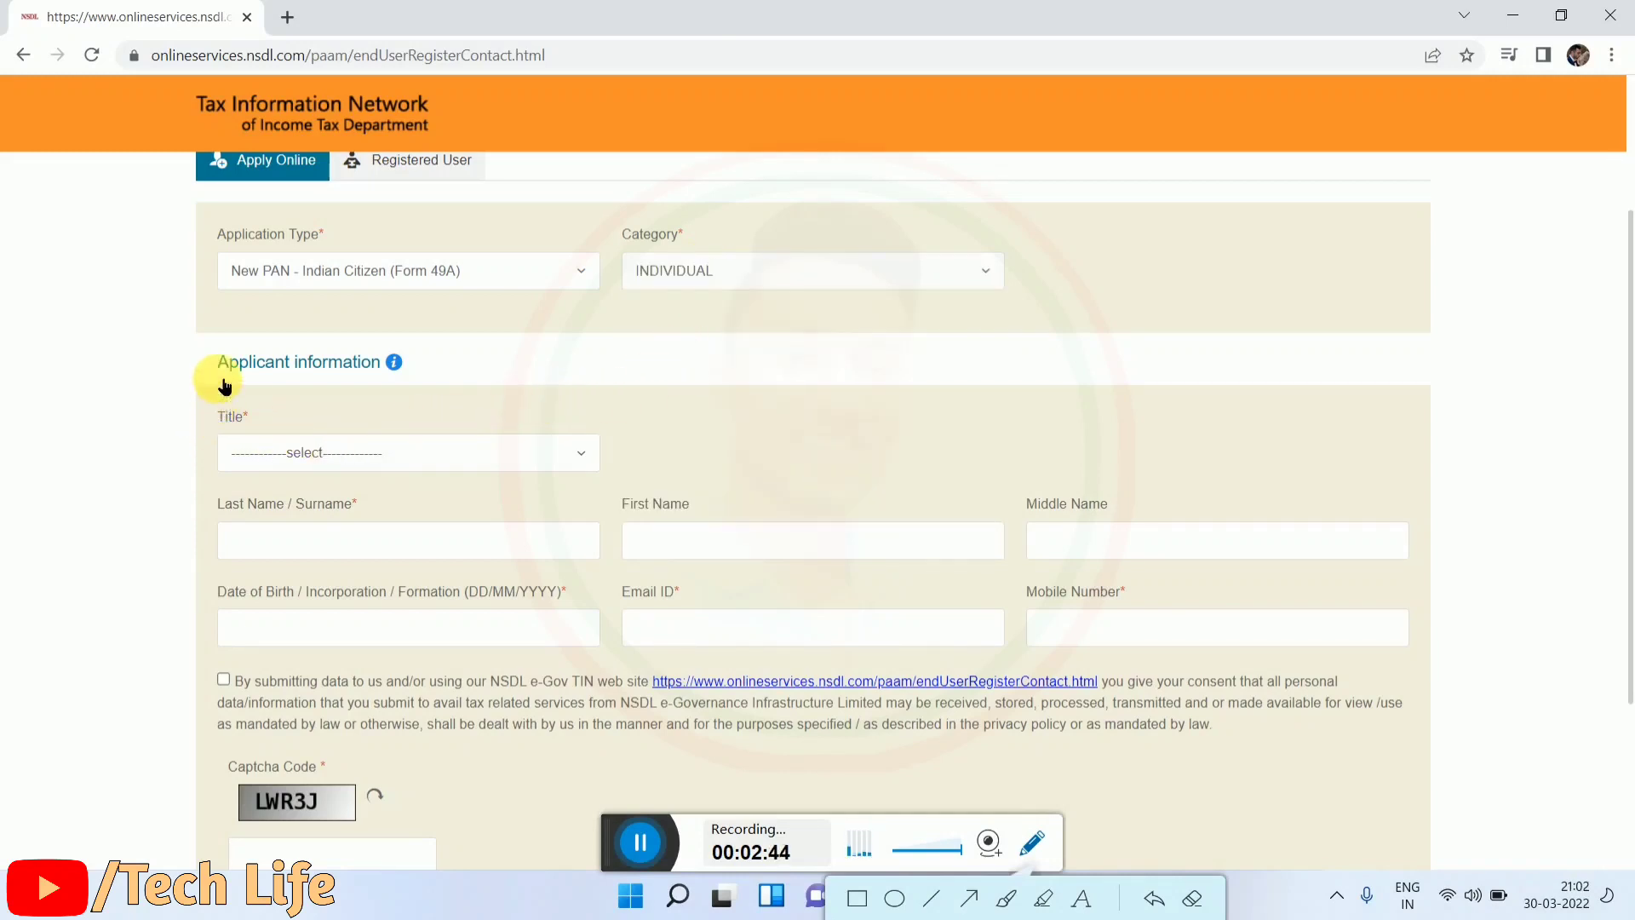
Step: Move down to the Applicant information section and bring up the Title choices
left_click_drag(220, 362, 431, 350)
left_click(423, 369)
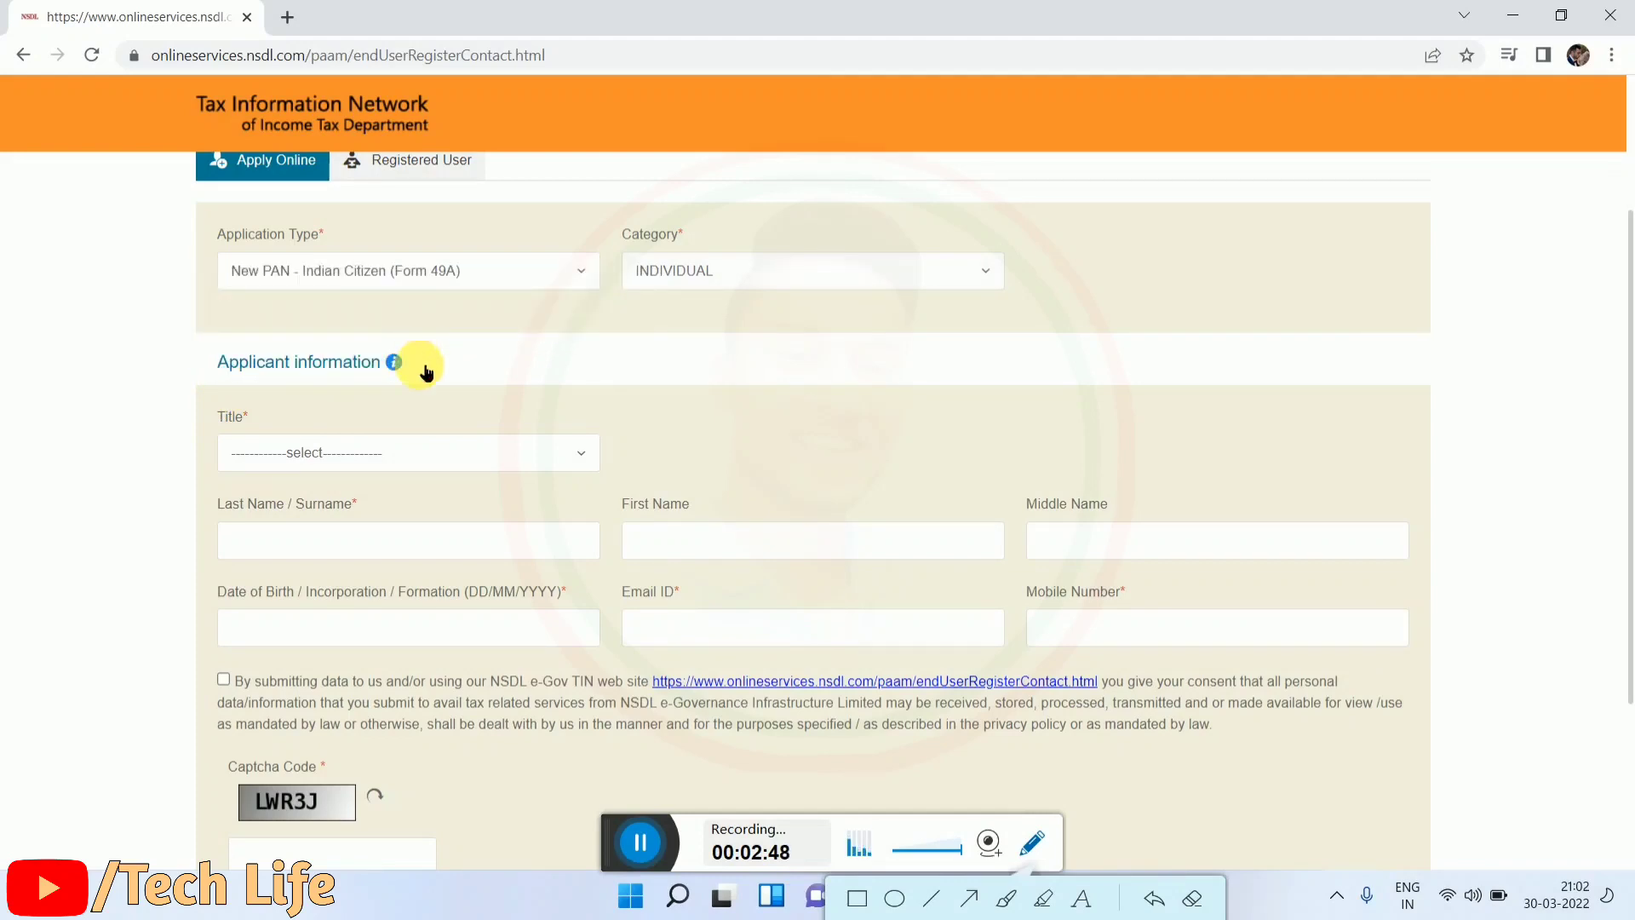
scroll(409, 369, "down", 3)
scroll(400, 375, "up", 3)
scroll(398, 380, "down", 1)
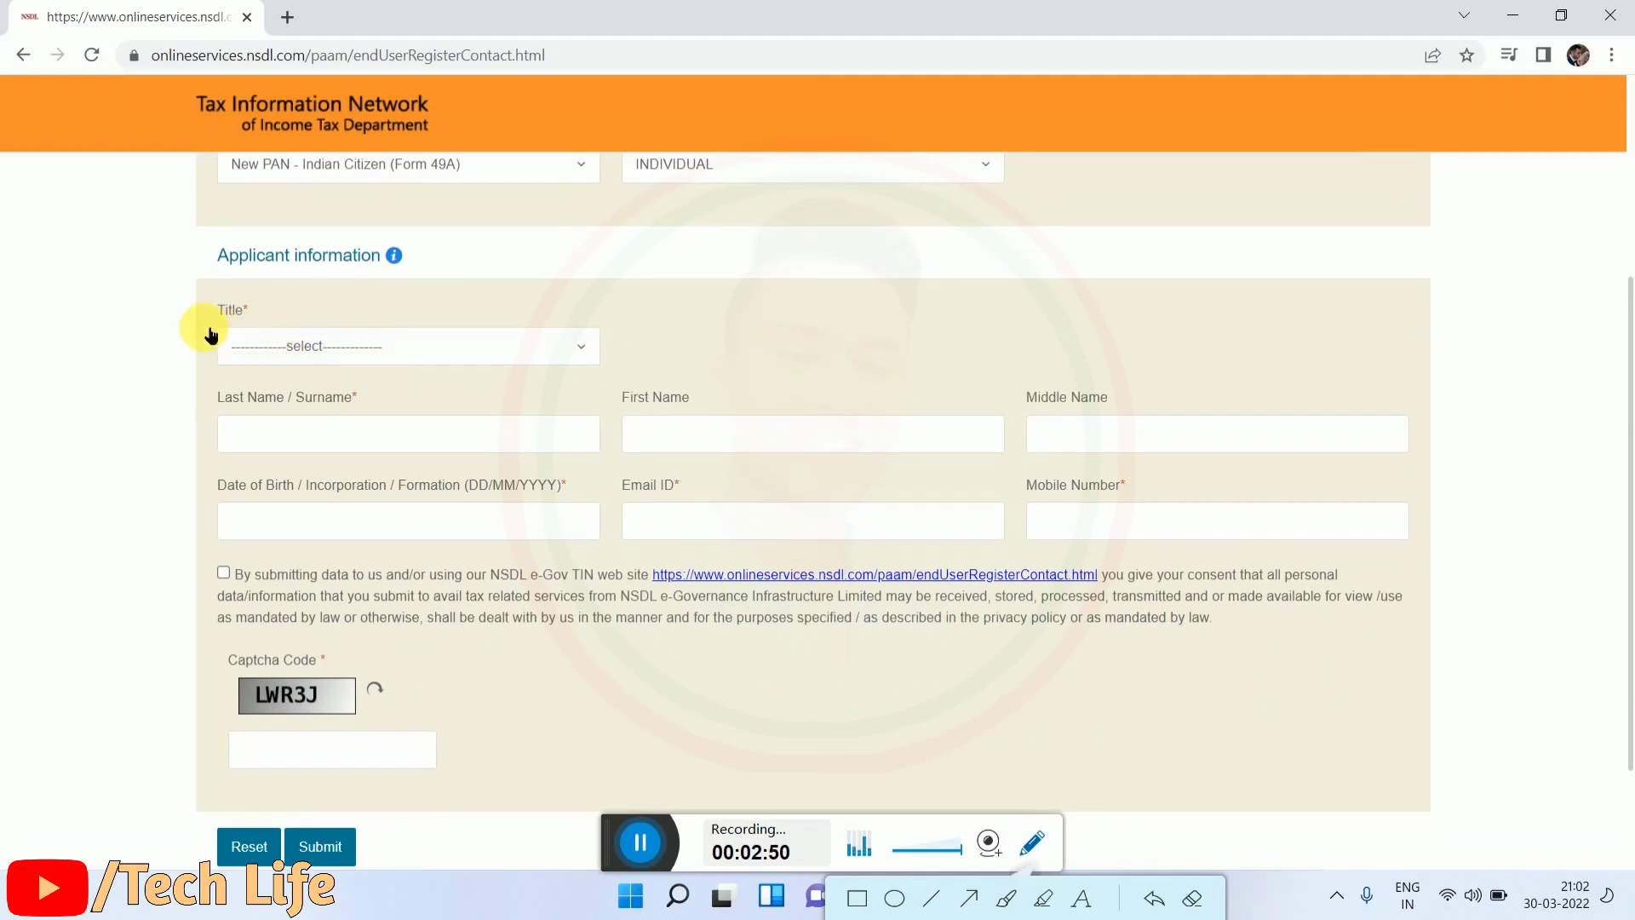
left_click_drag(206, 319, 306, 321)
left_click(353, 310)
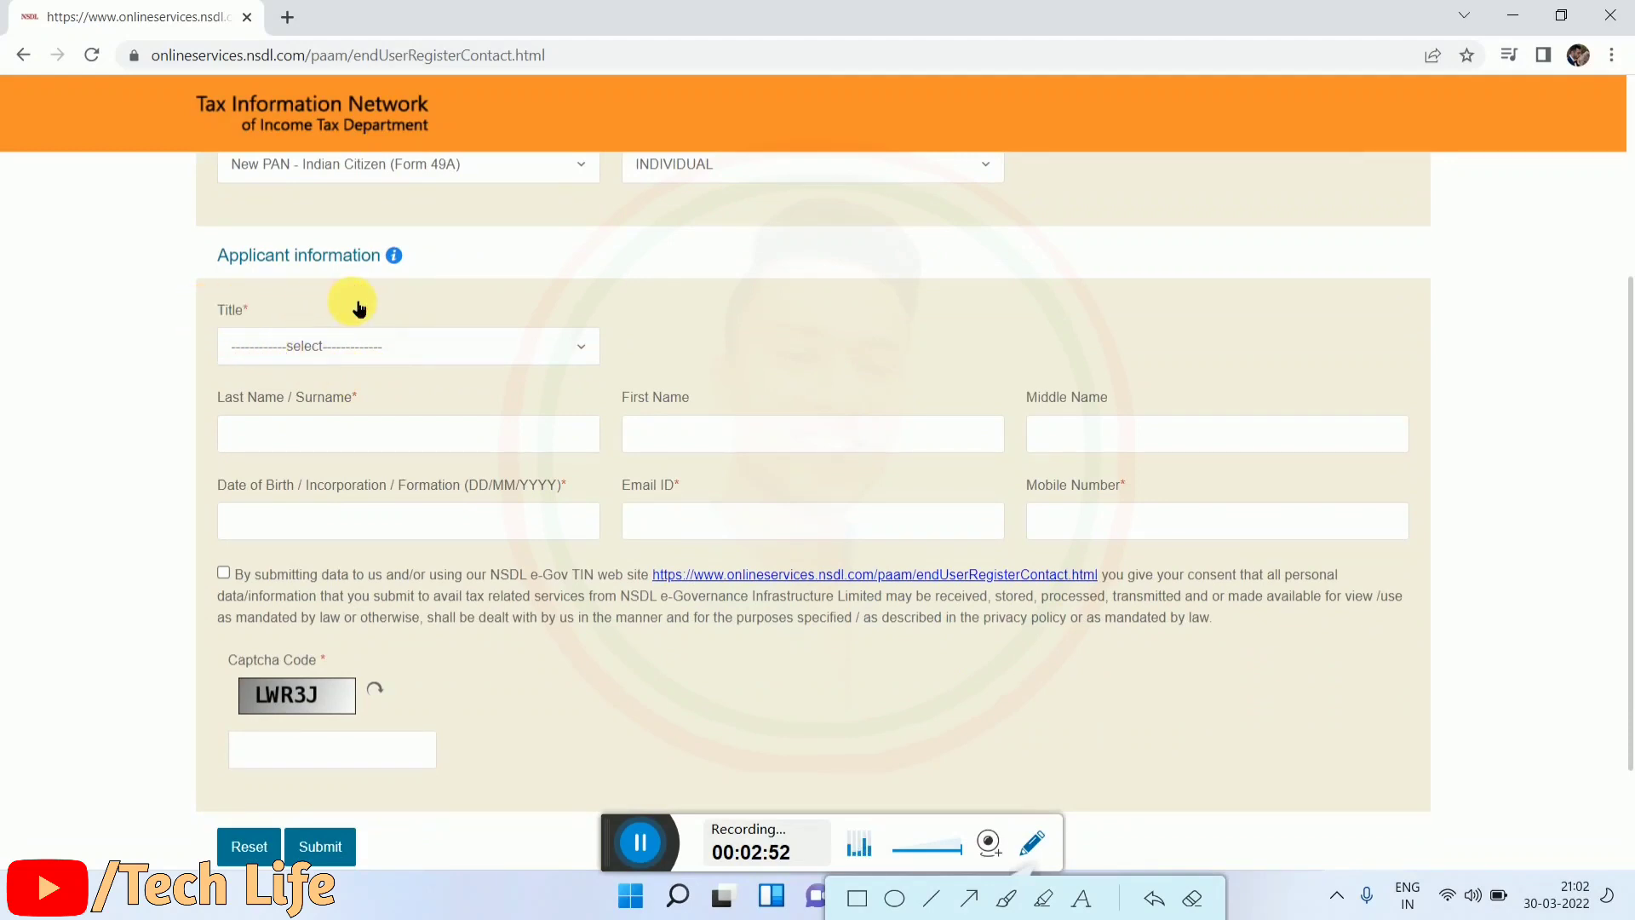
left_click(361, 346)
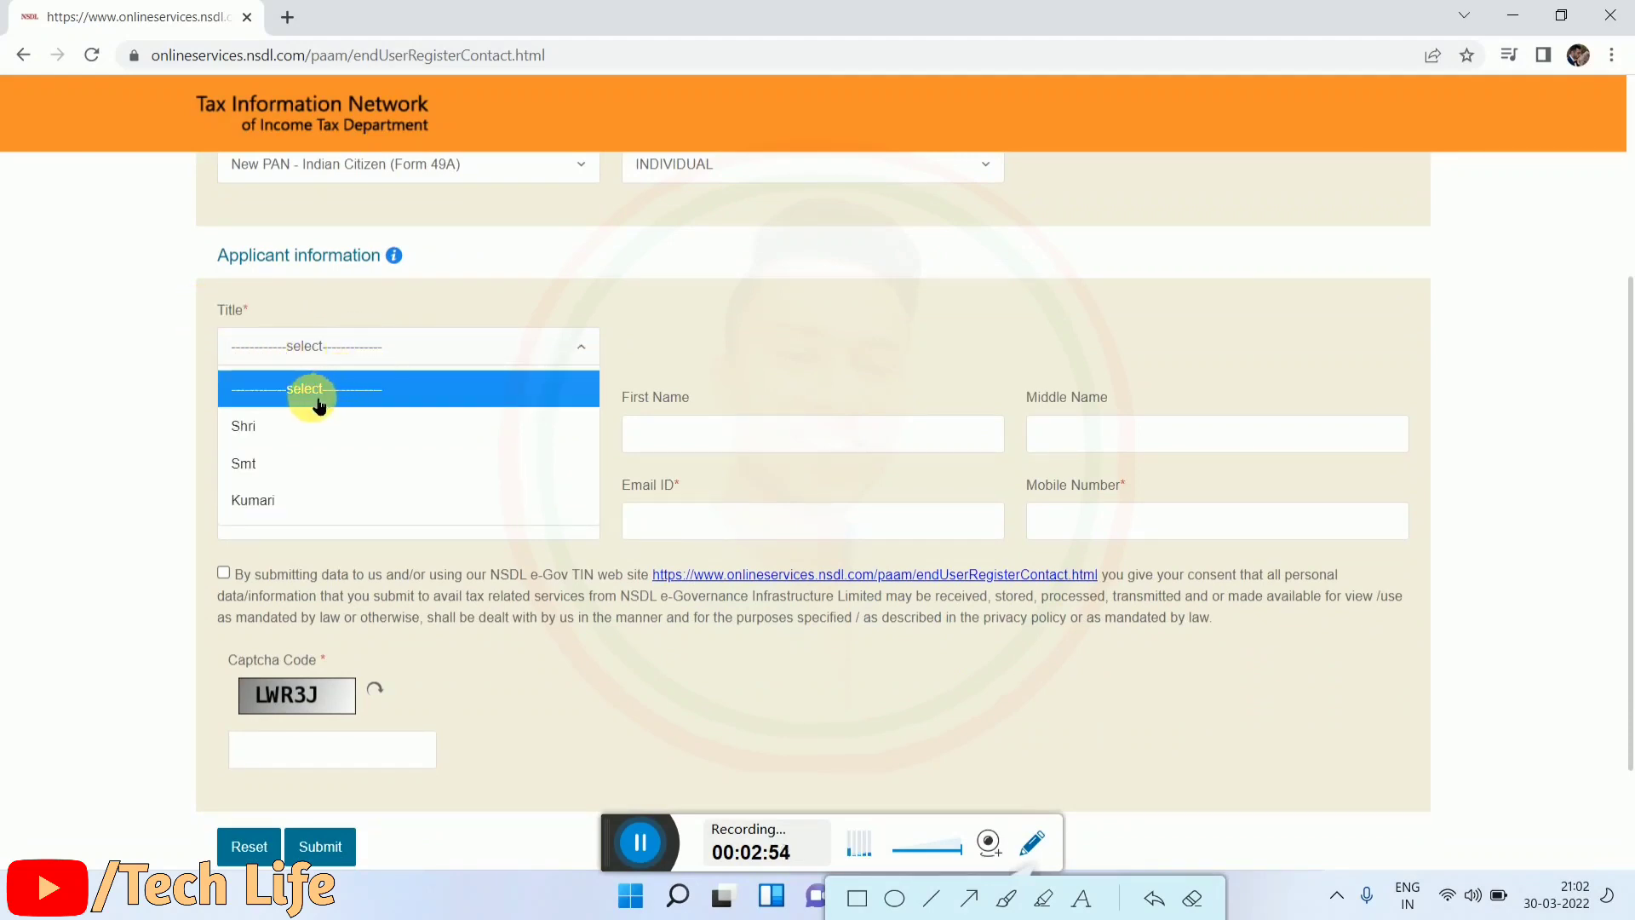
Step: Choose the title Shri and fill in the applicant's surname and first name
left_click(292, 426)
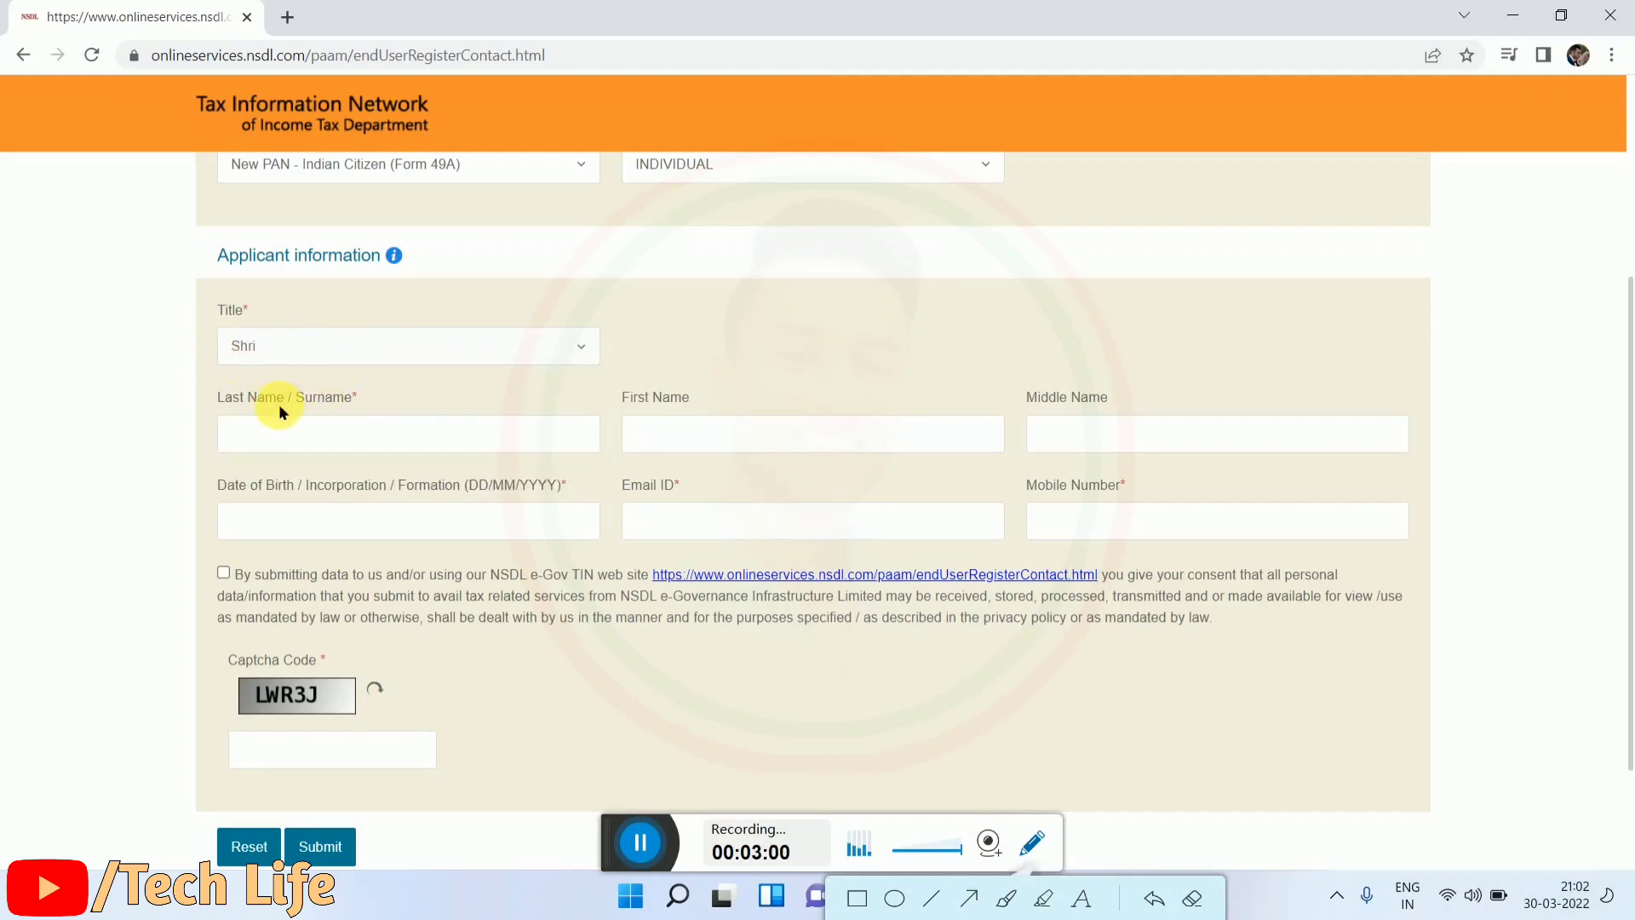
scroll(319, 475, "down", 1)
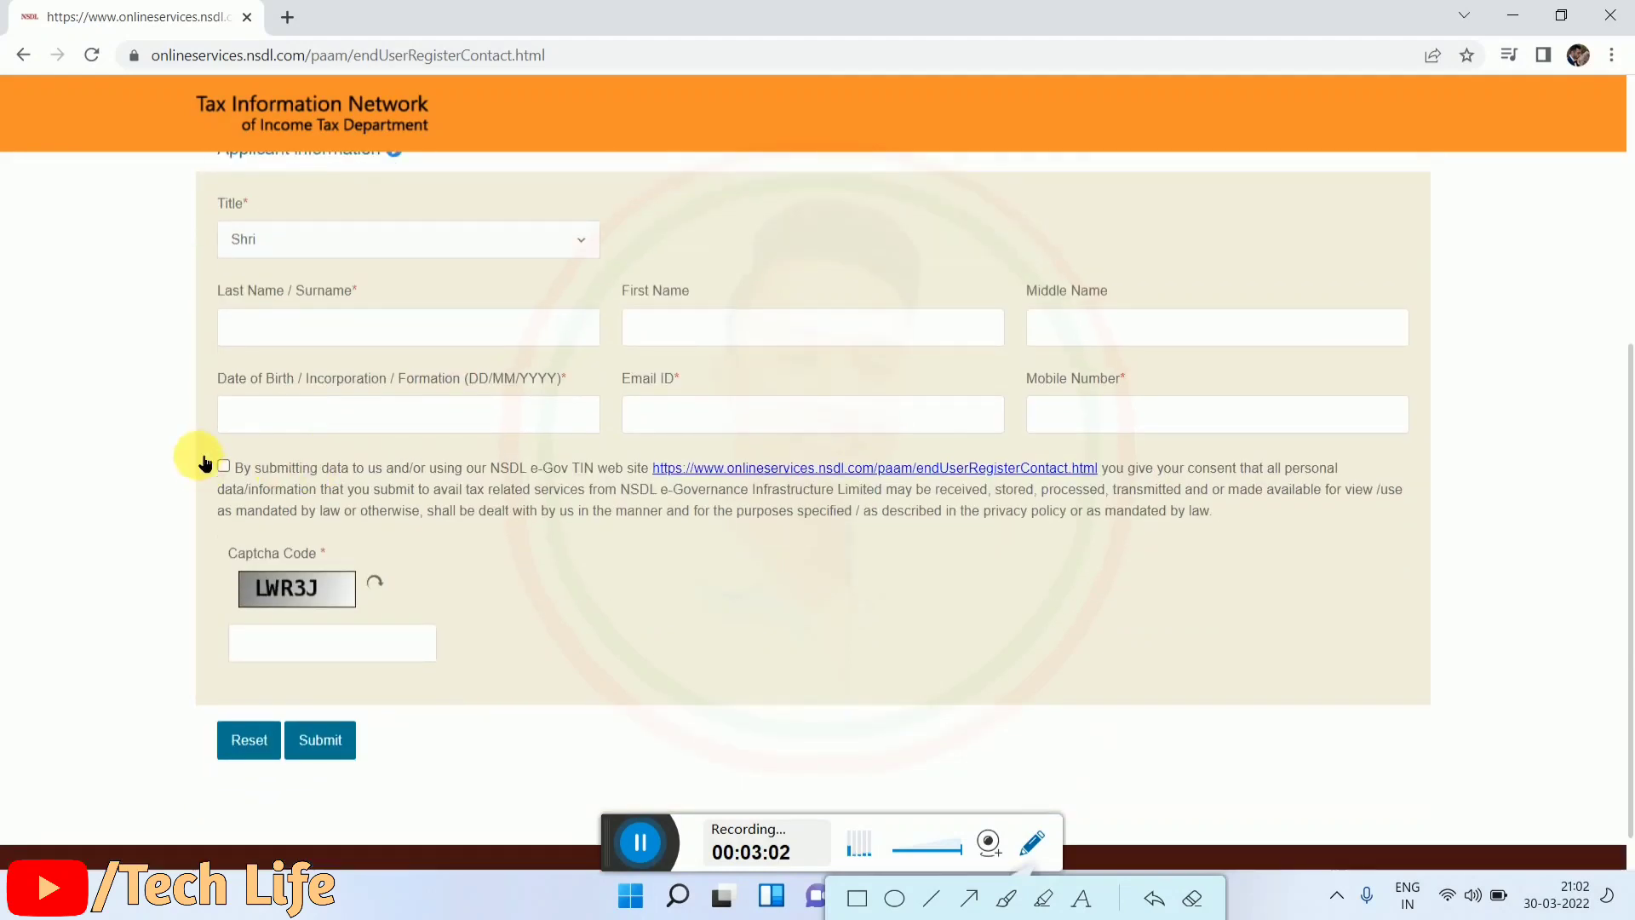
left_click_drag(201, 292, 357, 292)
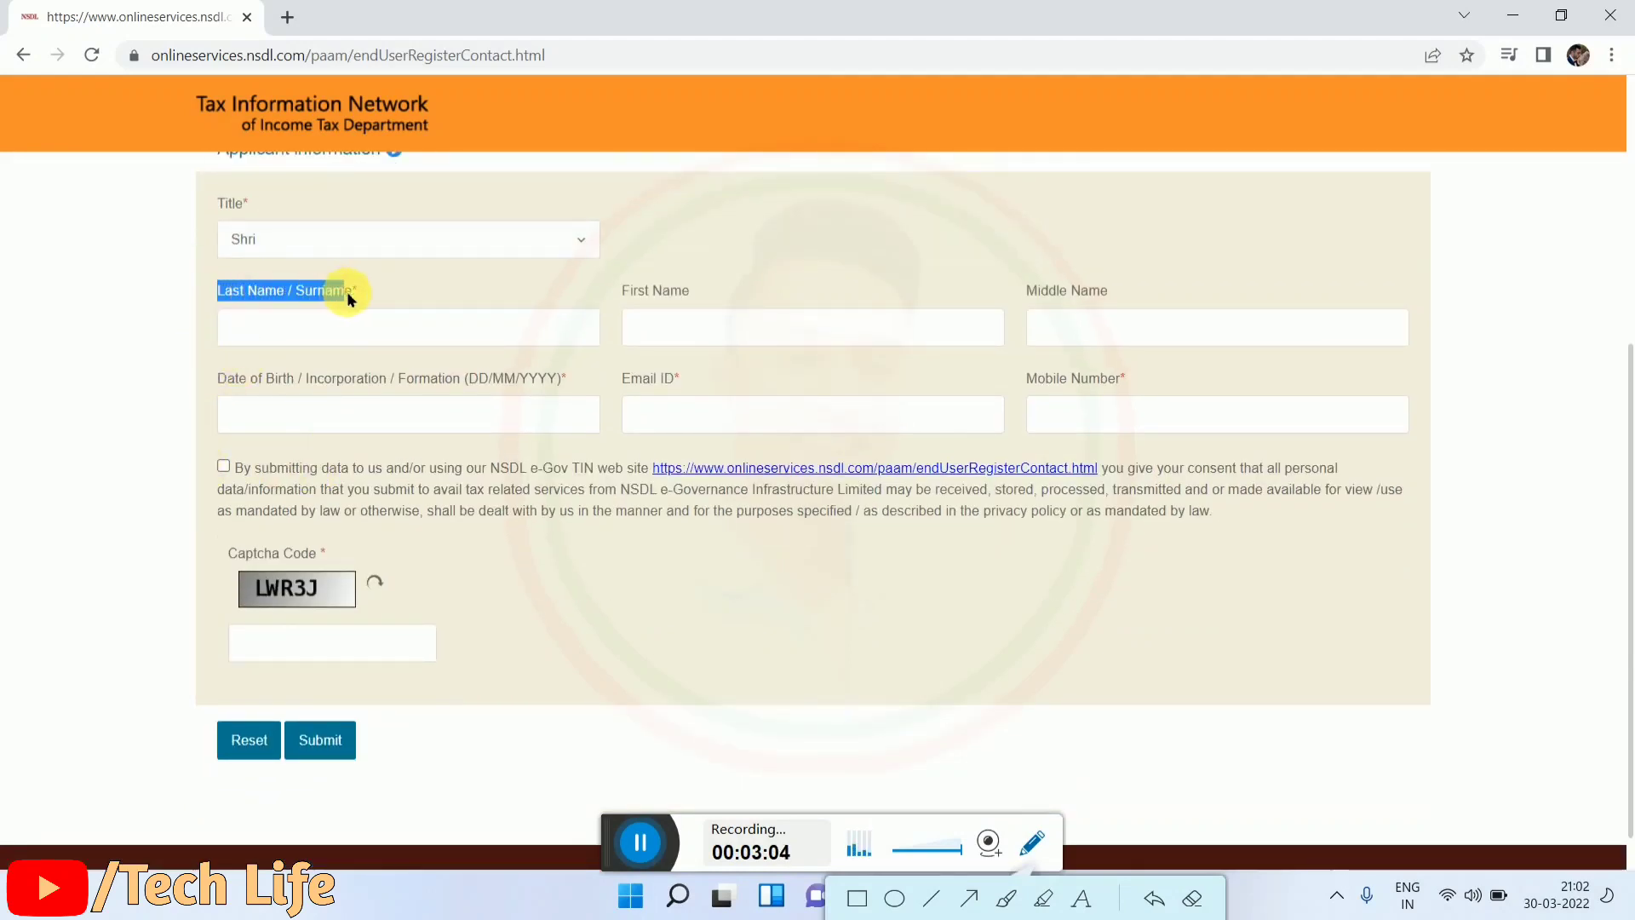
left_click(401, 286)
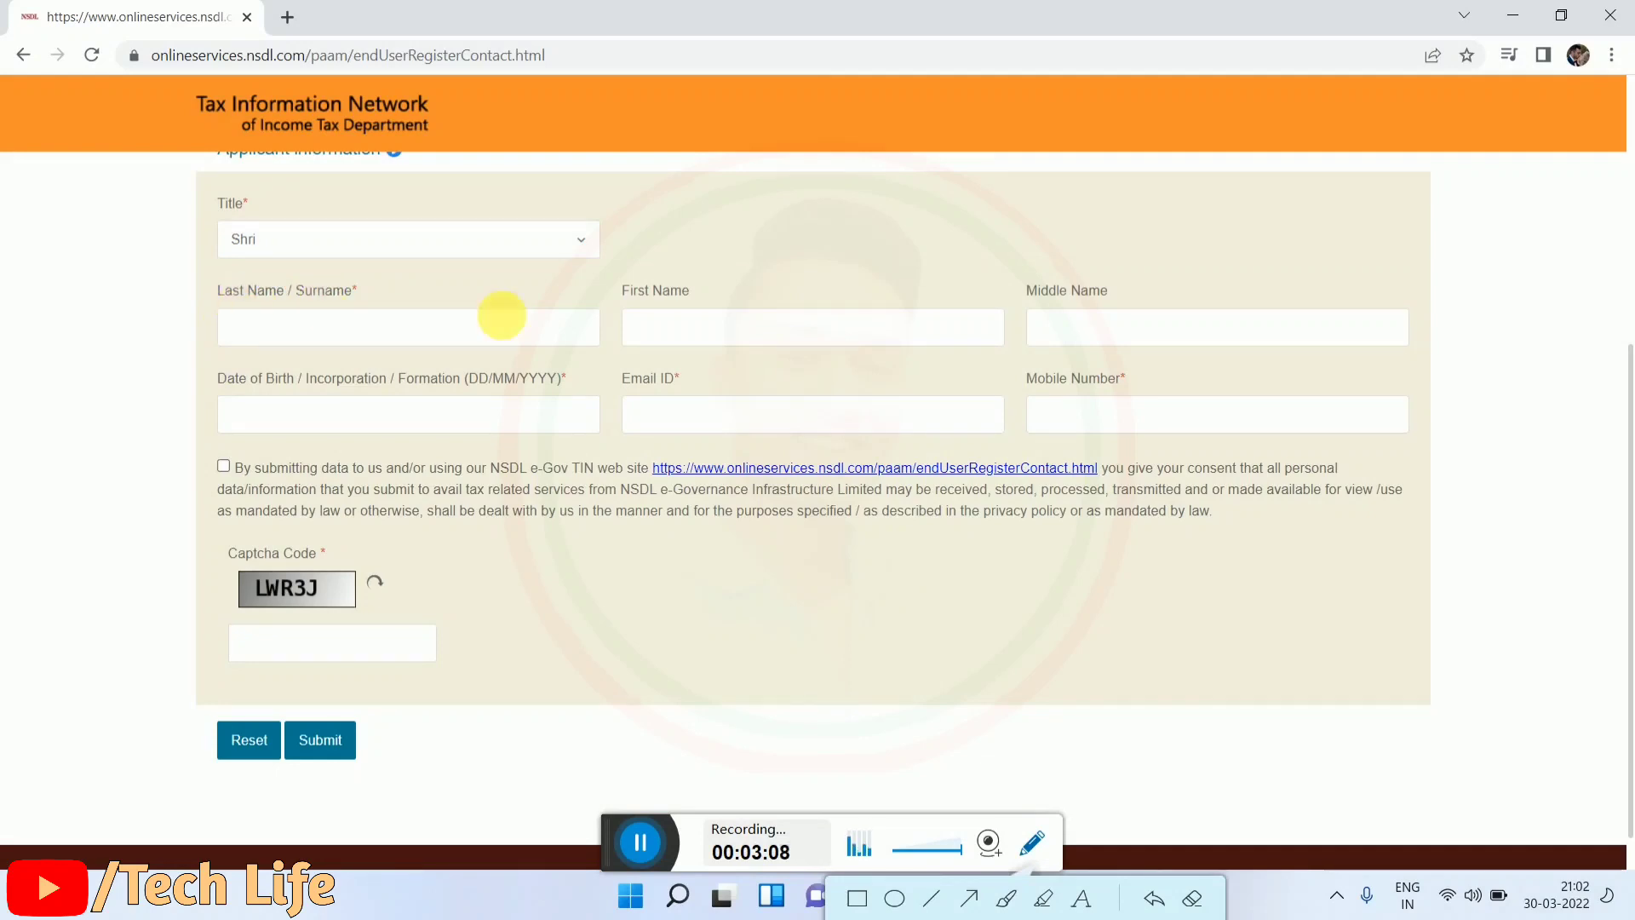
left_click_drag(624, 294, 726, 281)
left_click(753, 281)
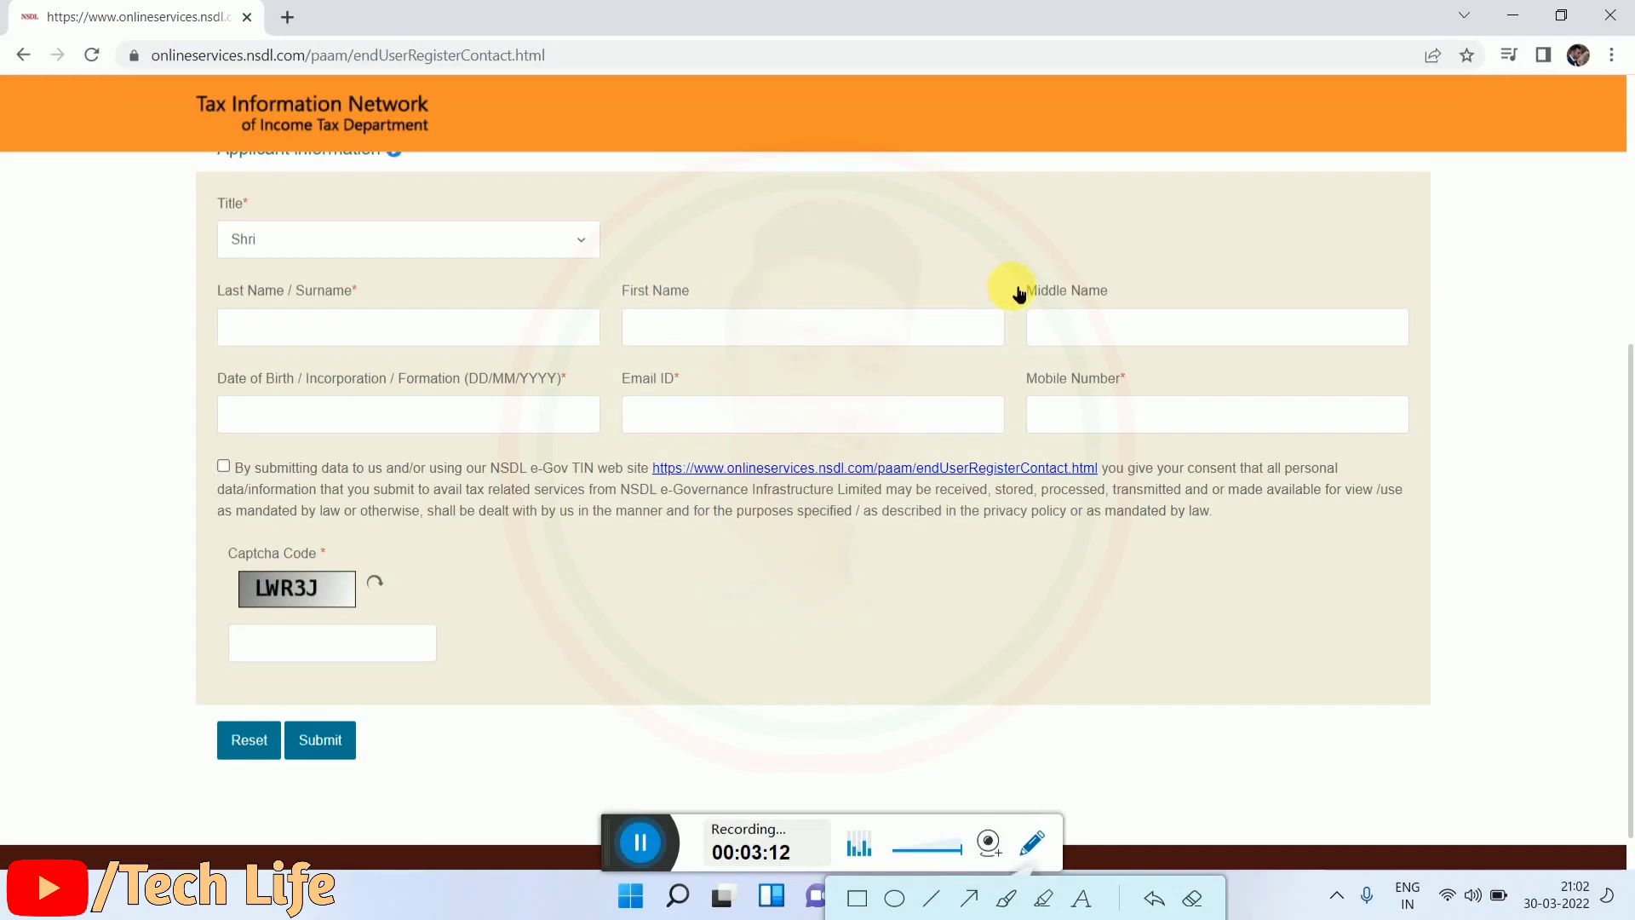
left_click_drag(1014, 284, 1149, 287)
left_click(1149, 287)
left_click_drag(1014, 281, 1103, 277)
left_click(1113, 284)
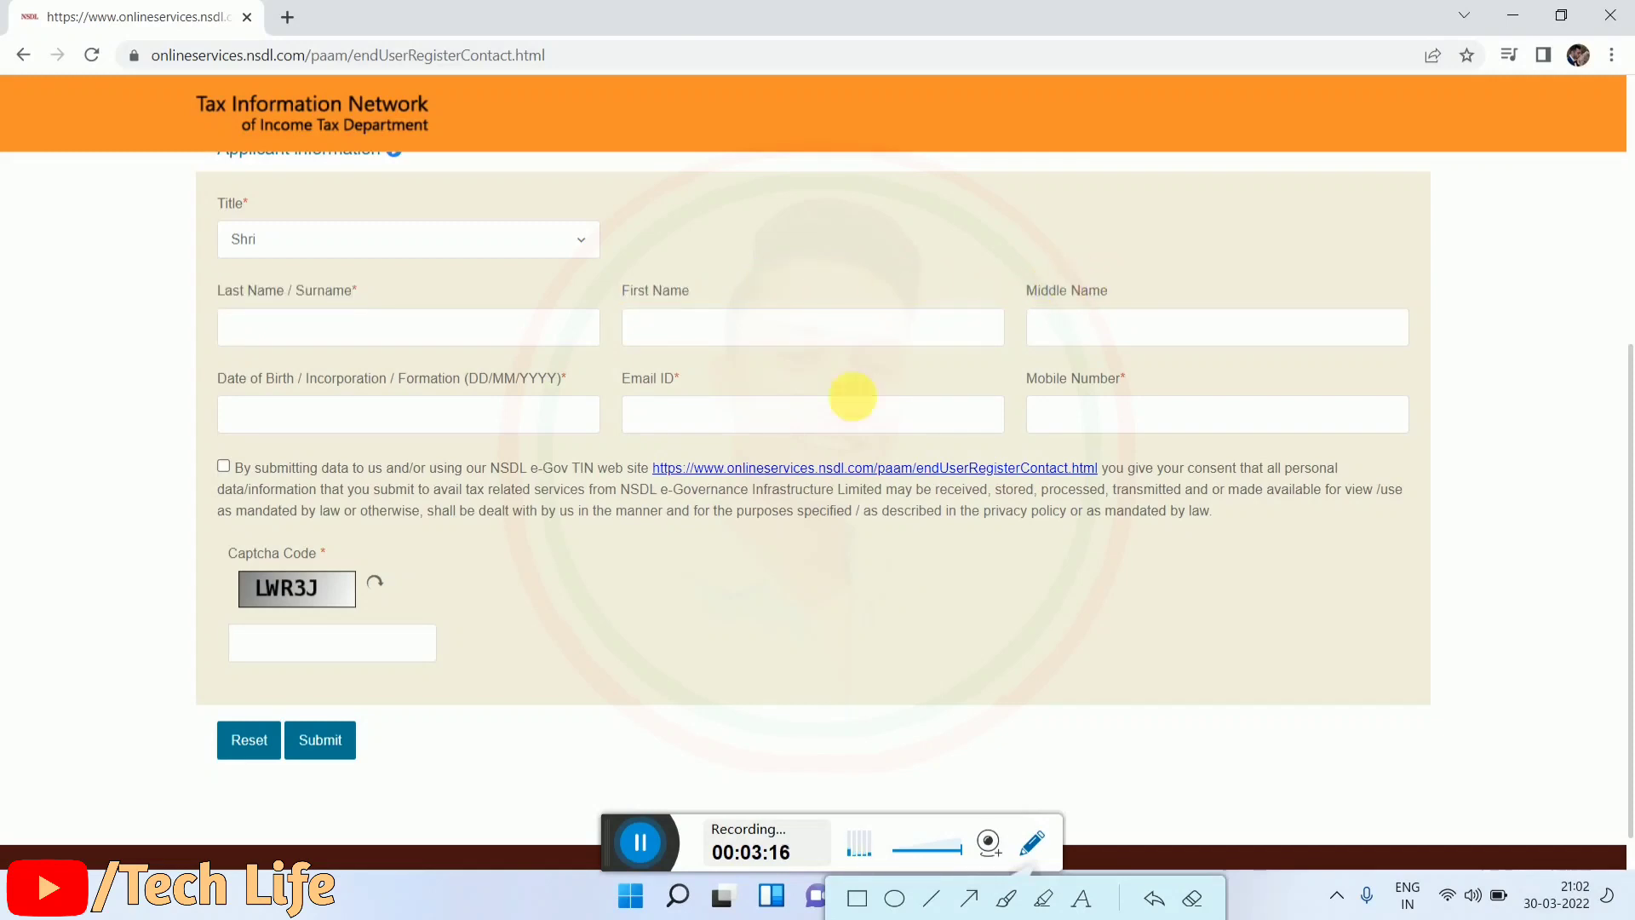
Step: Enter the applicant's date of birth, e-mail and mobile number, and tick the consent box
left_click(208, 394)
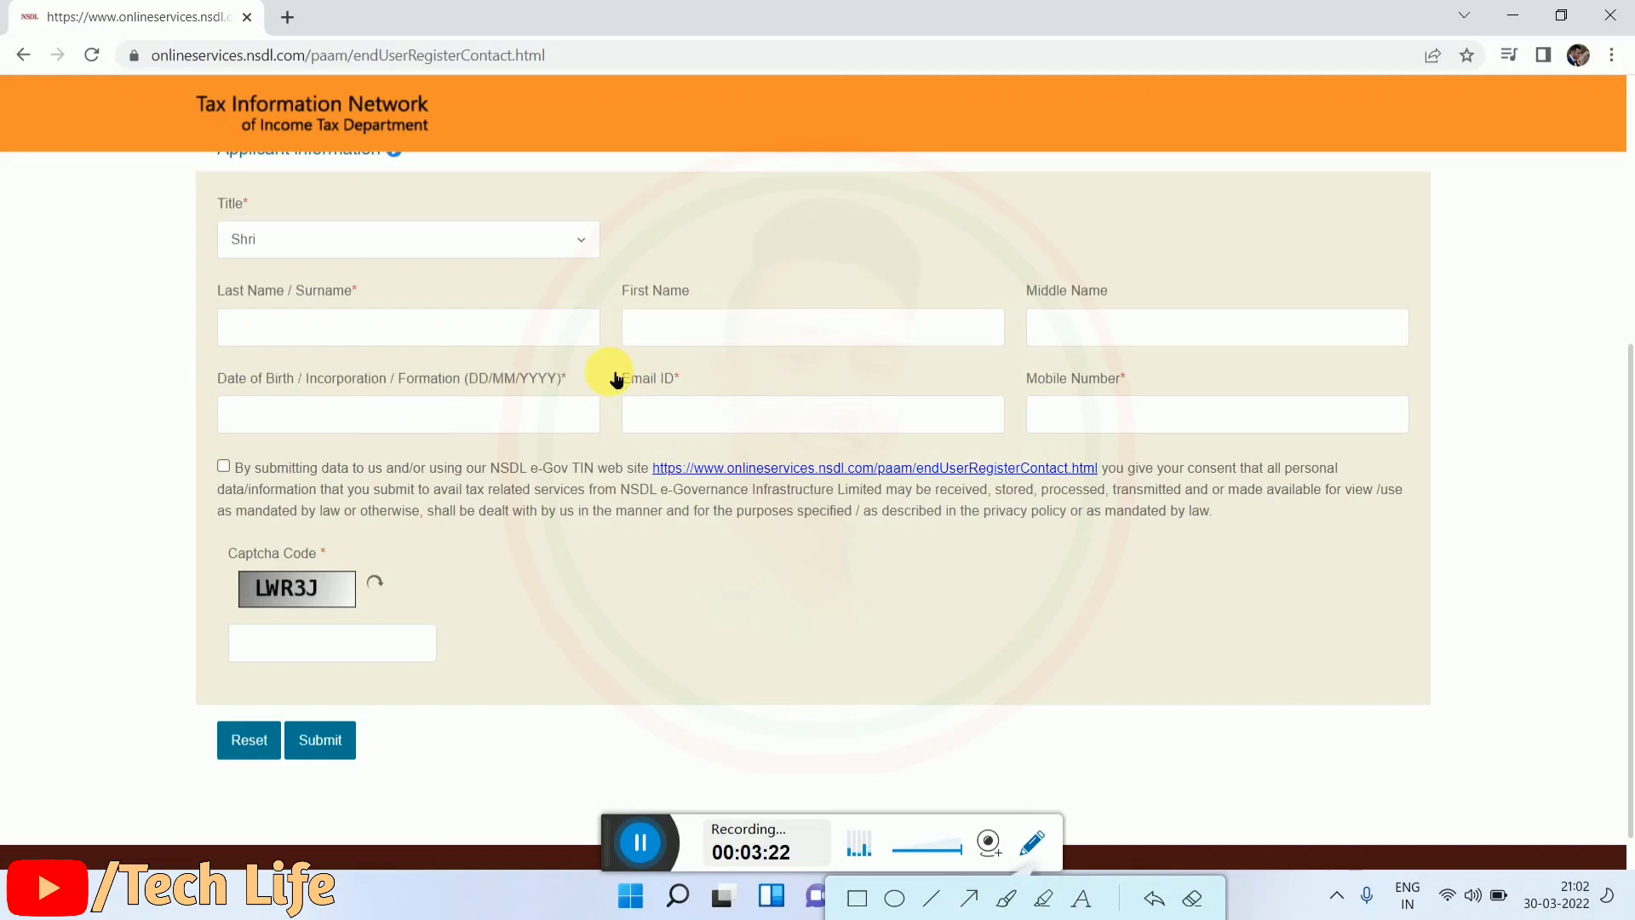
left_click_drag(613, 370, 718, 379)
left_click(718, 379)
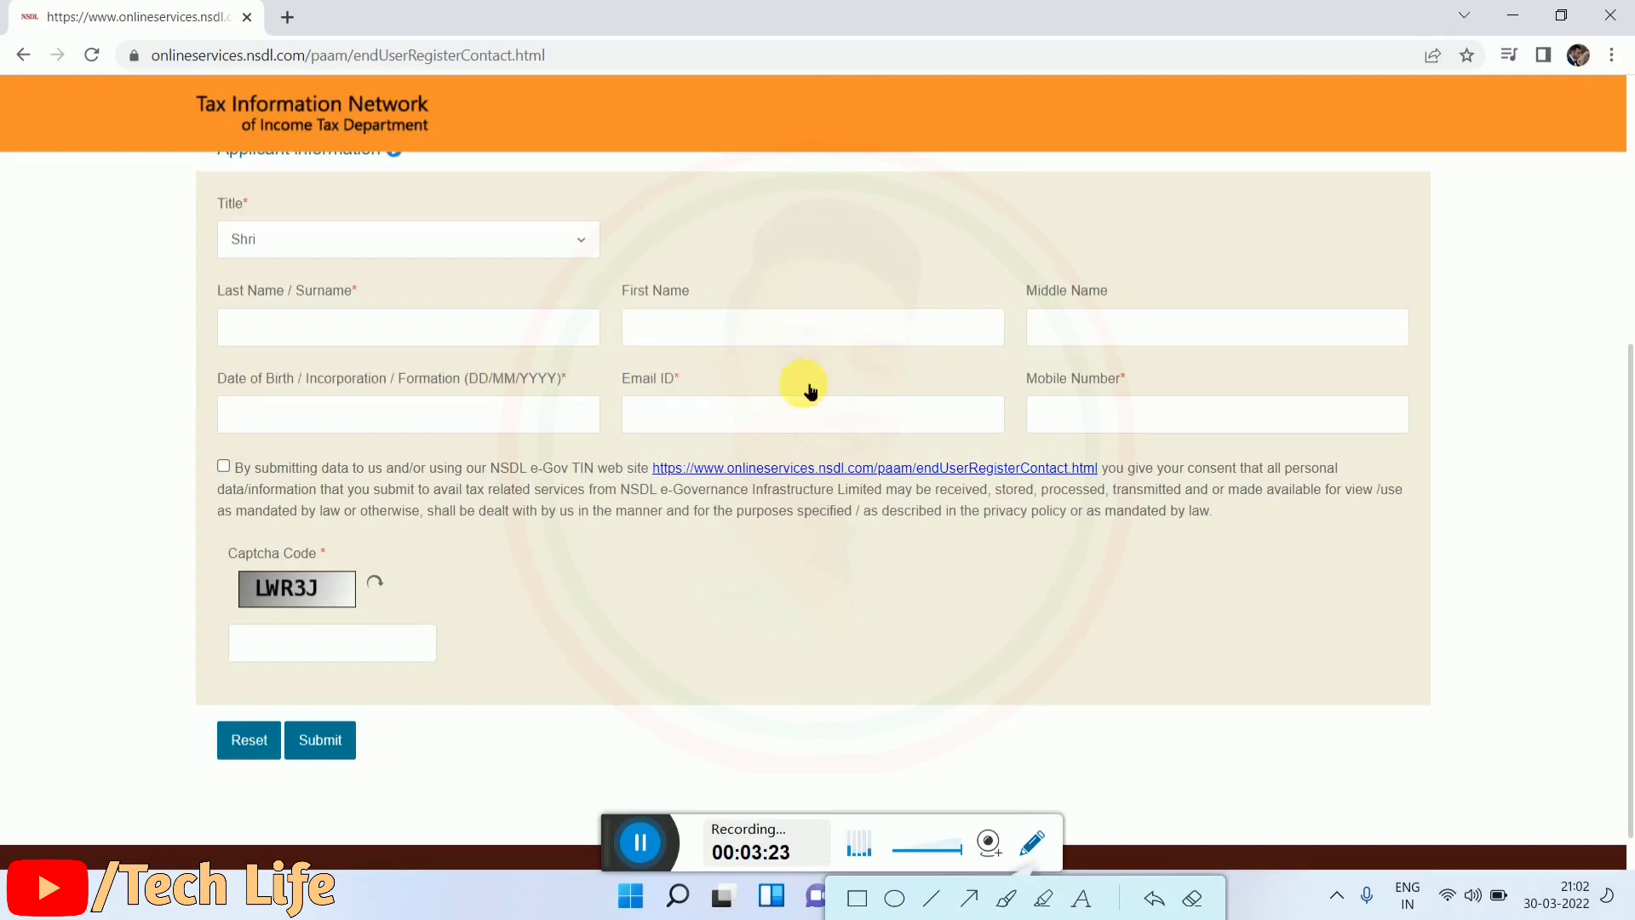
triple_click(1028, 385)
left_click(1025, 379)
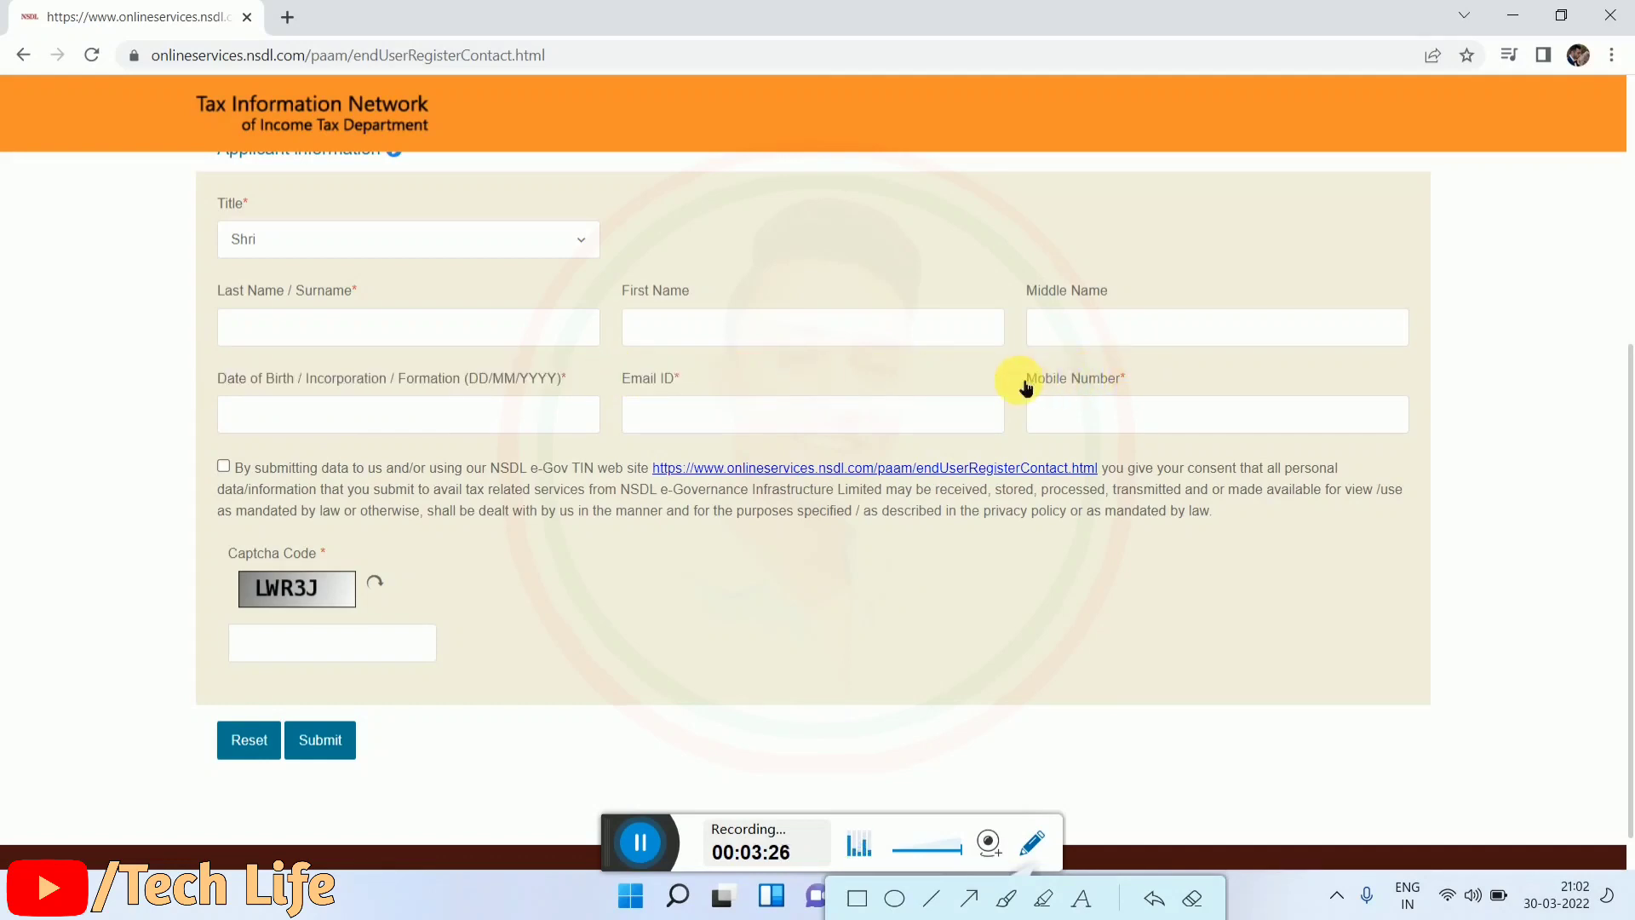
left_click_drag(1026, 378, 1112, 377)
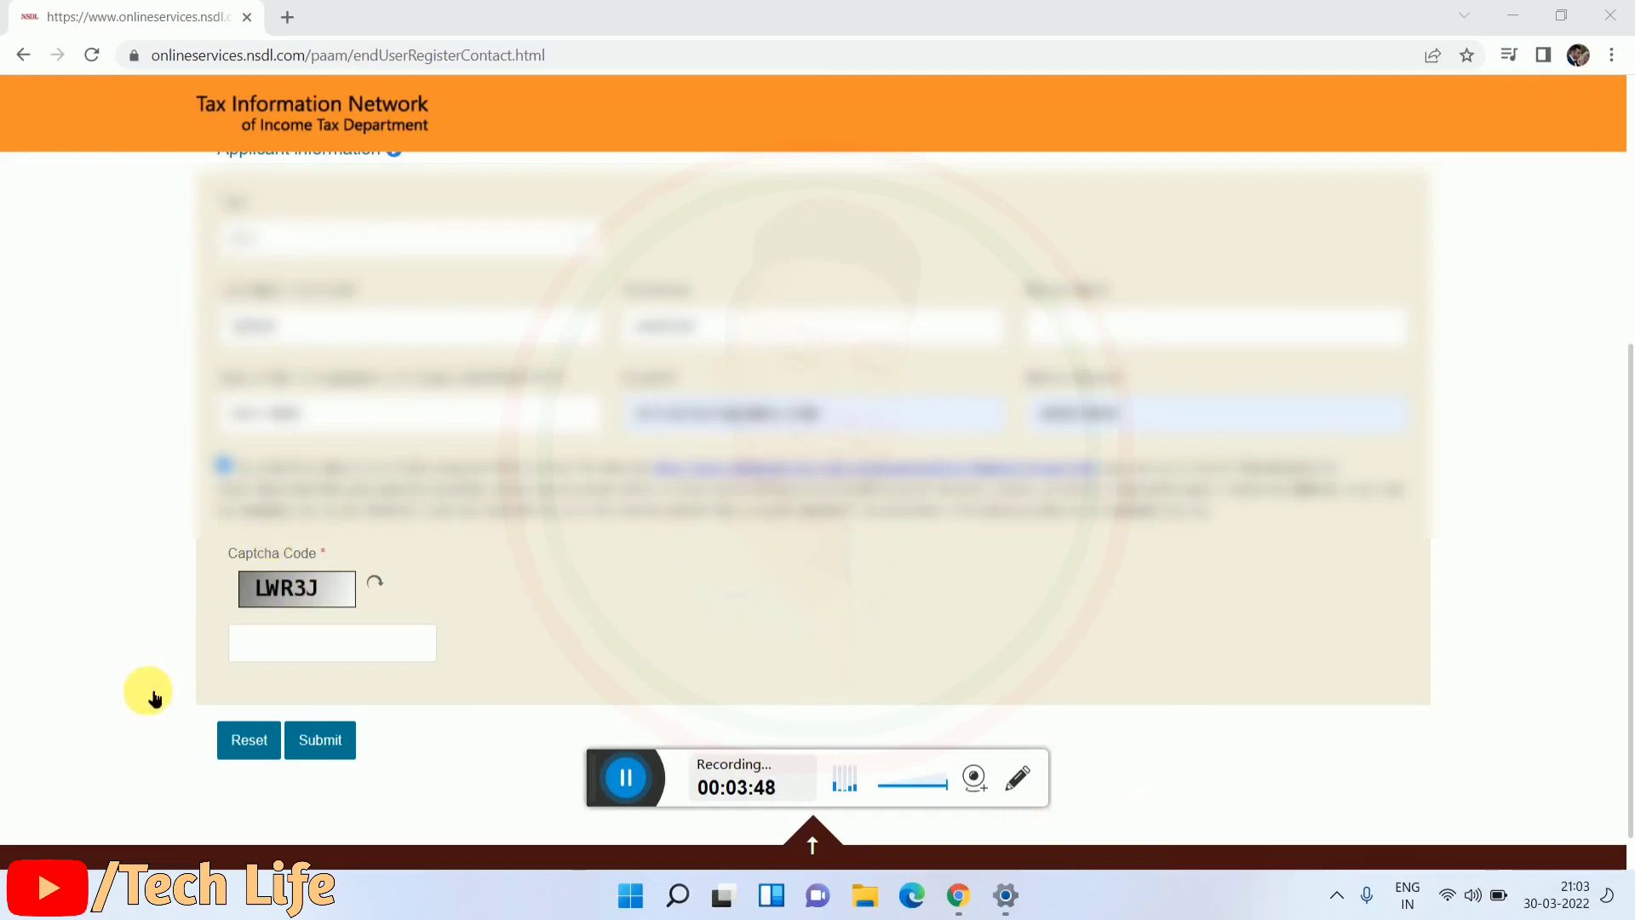
Step: Enter the captcha code LWR3J in the Captcha Code box
mouse_move(150, 584)
left_mouse_down()
mouse_move(321, 584)
mouse_move(160, 584)
mouse_move(292, 584)
mouse_move(161, 603)
left_mouse_up()
left_click(208, 570)
left_click(161, 601)
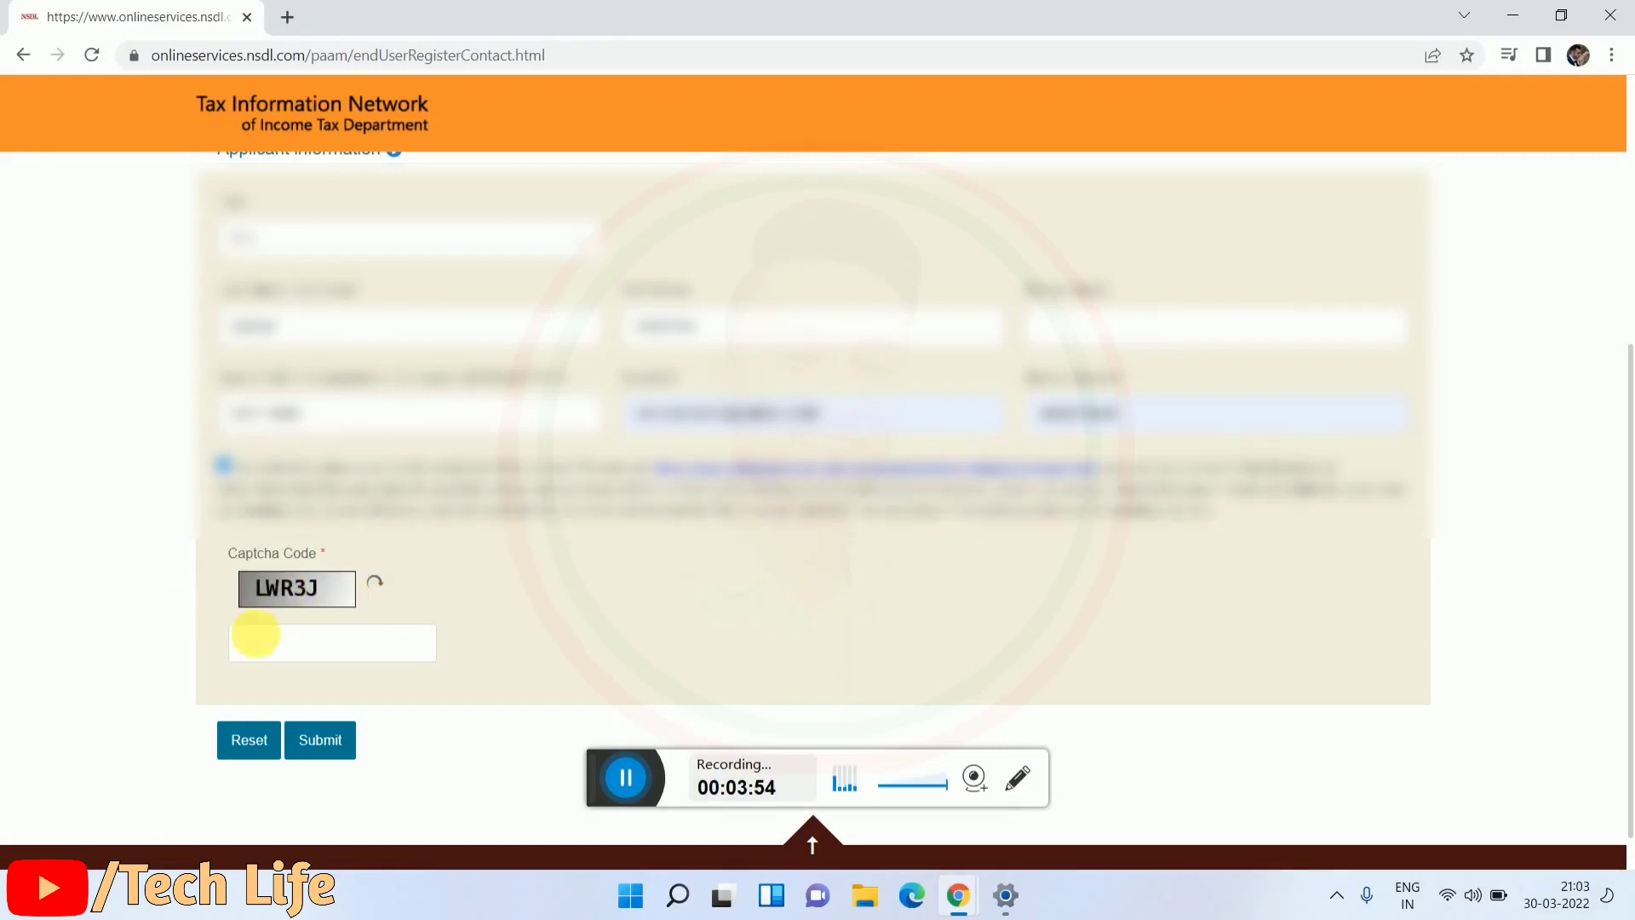
left_click(271, 648)
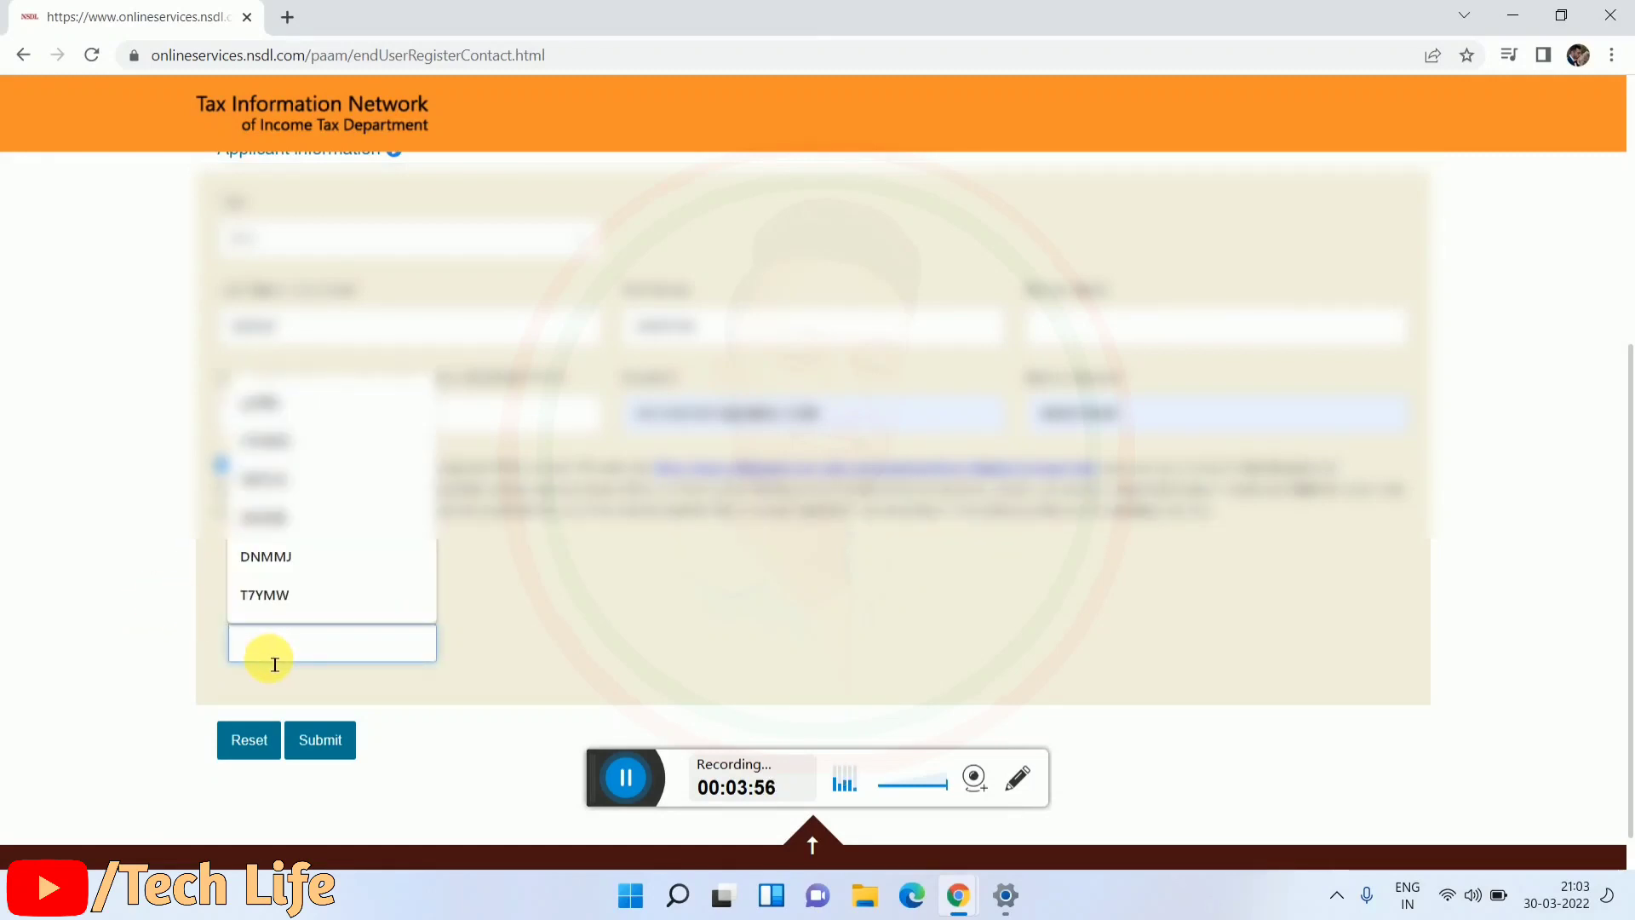
left_click(554, 642)
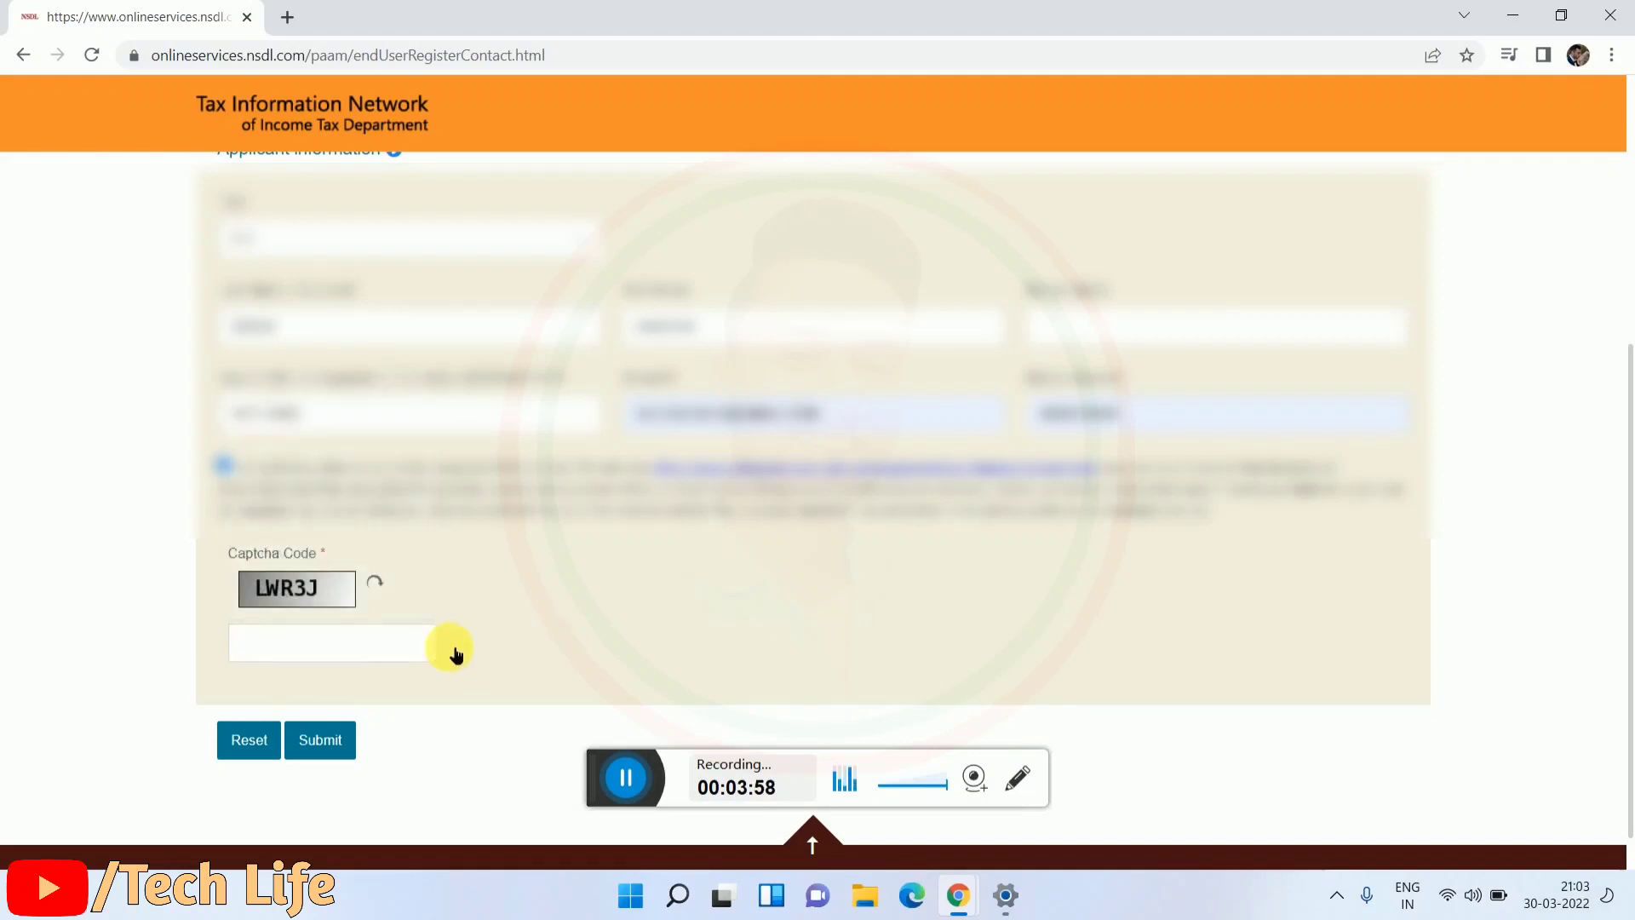
left_click(329, 643)
type("L")
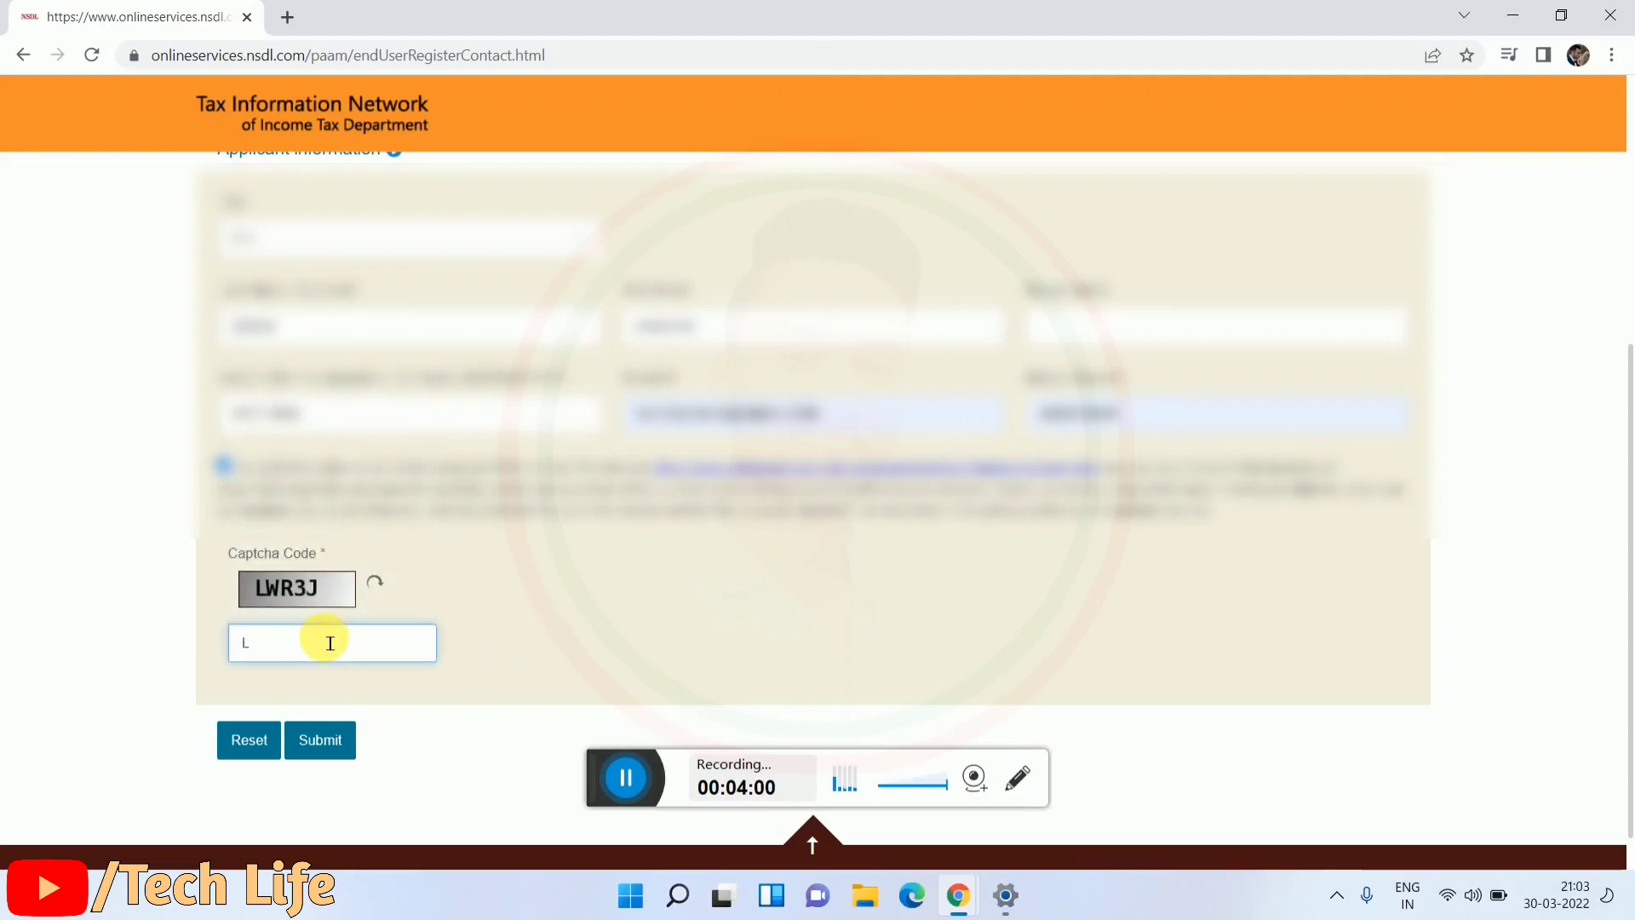
type("WR3J")
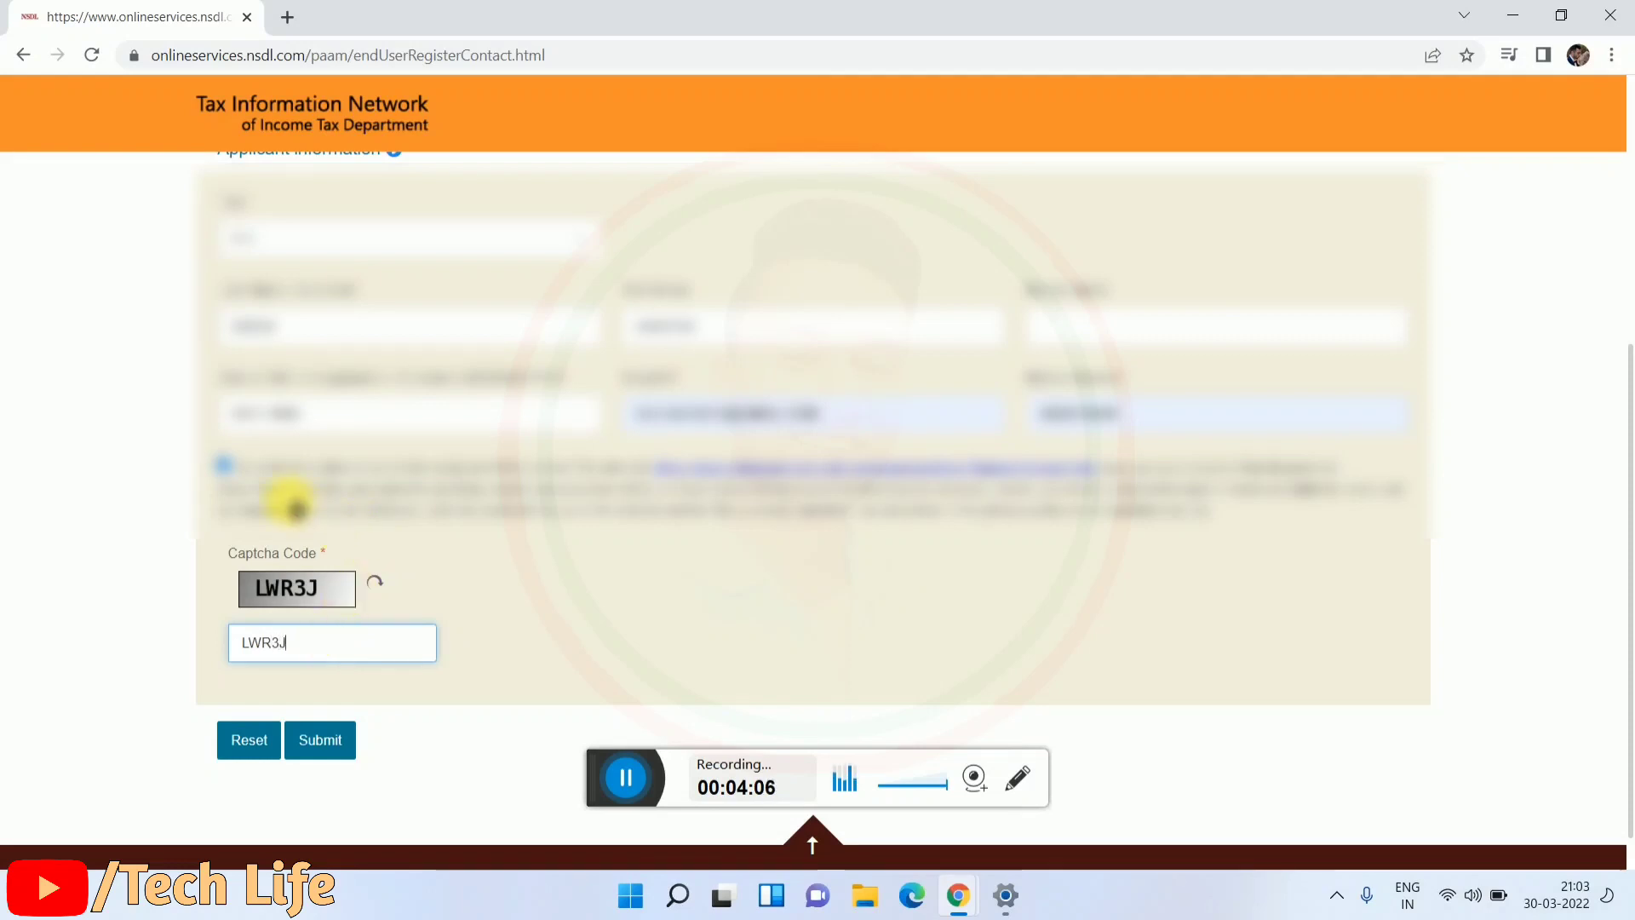
left_click(227, 467)
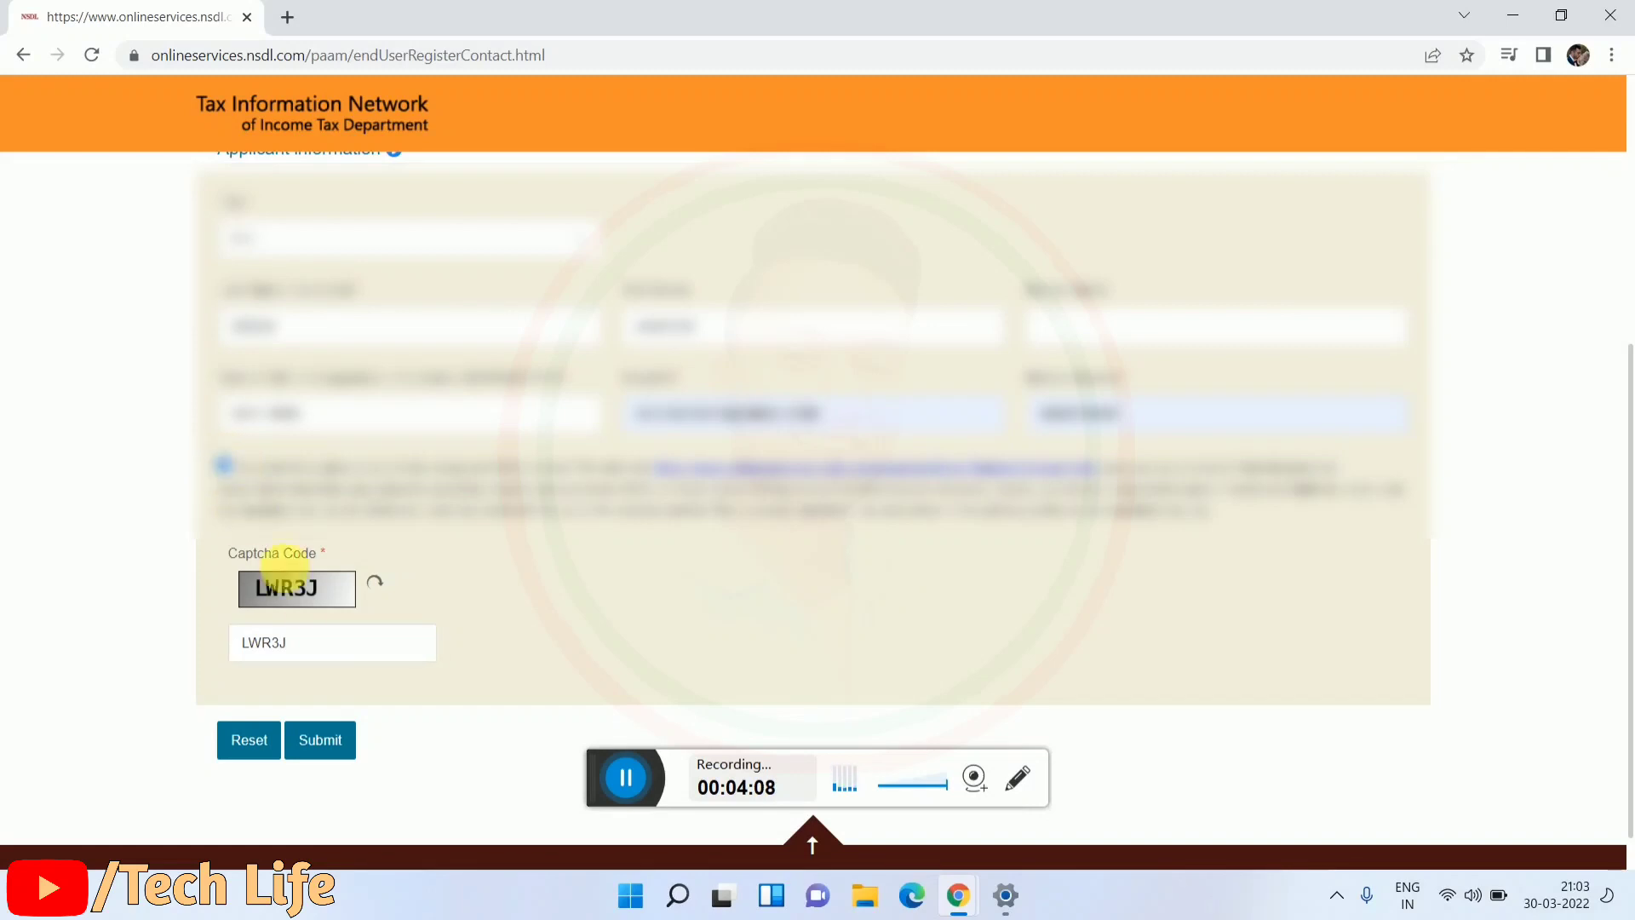
Step: Submit the registration, note the issued token number, and continue to the full PAN form
left_click(343, 744)
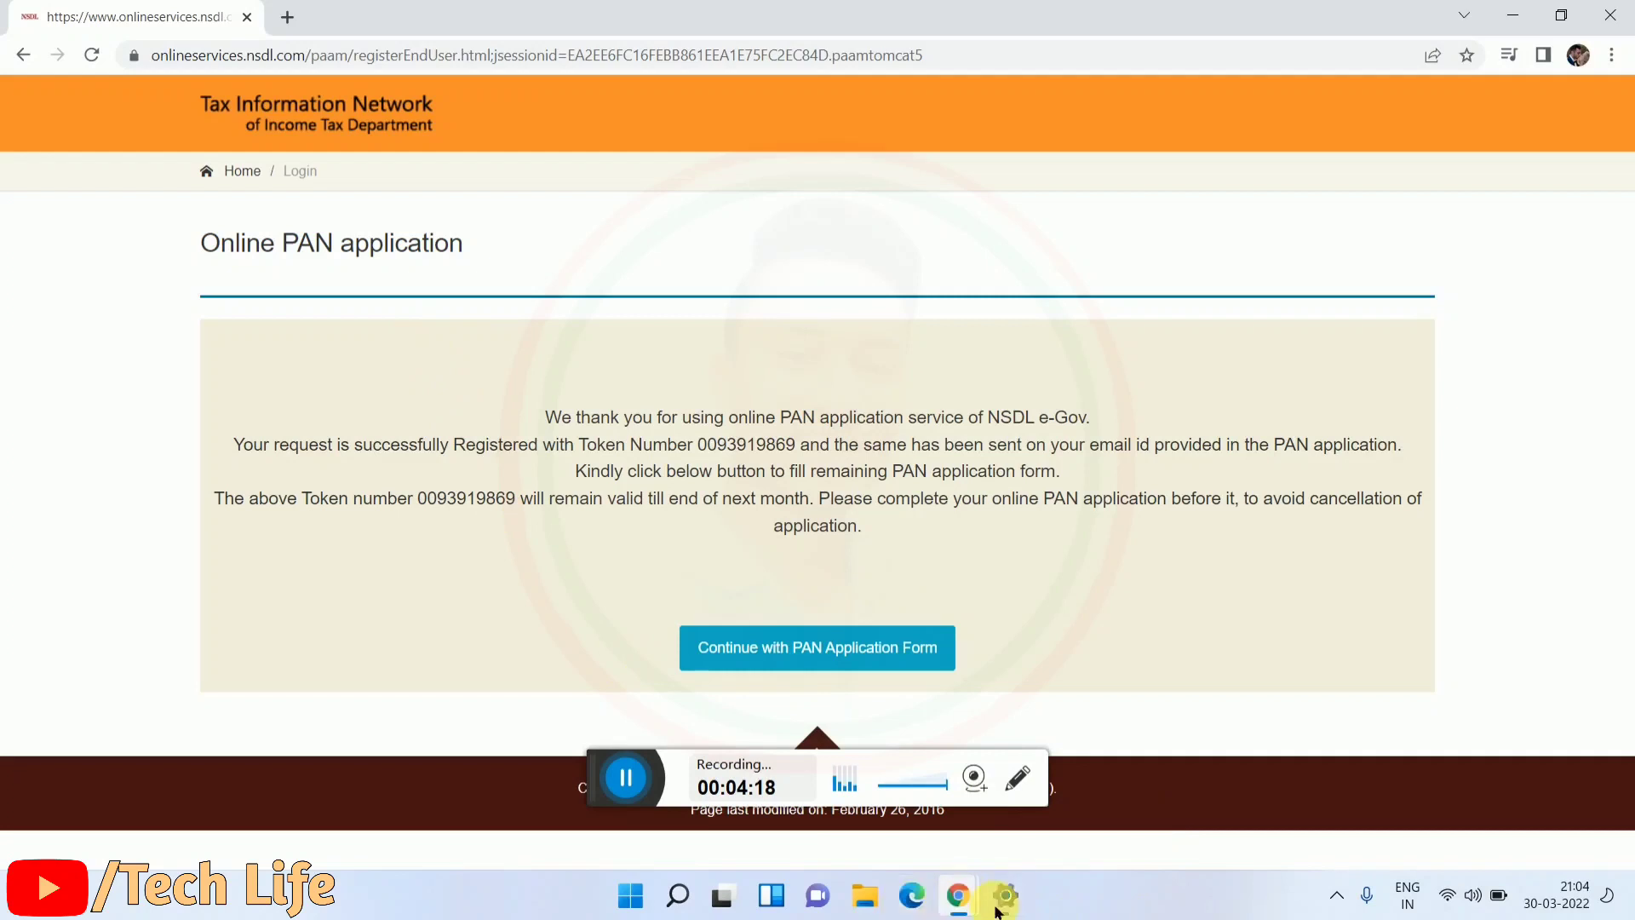
left_click(1018, 778)
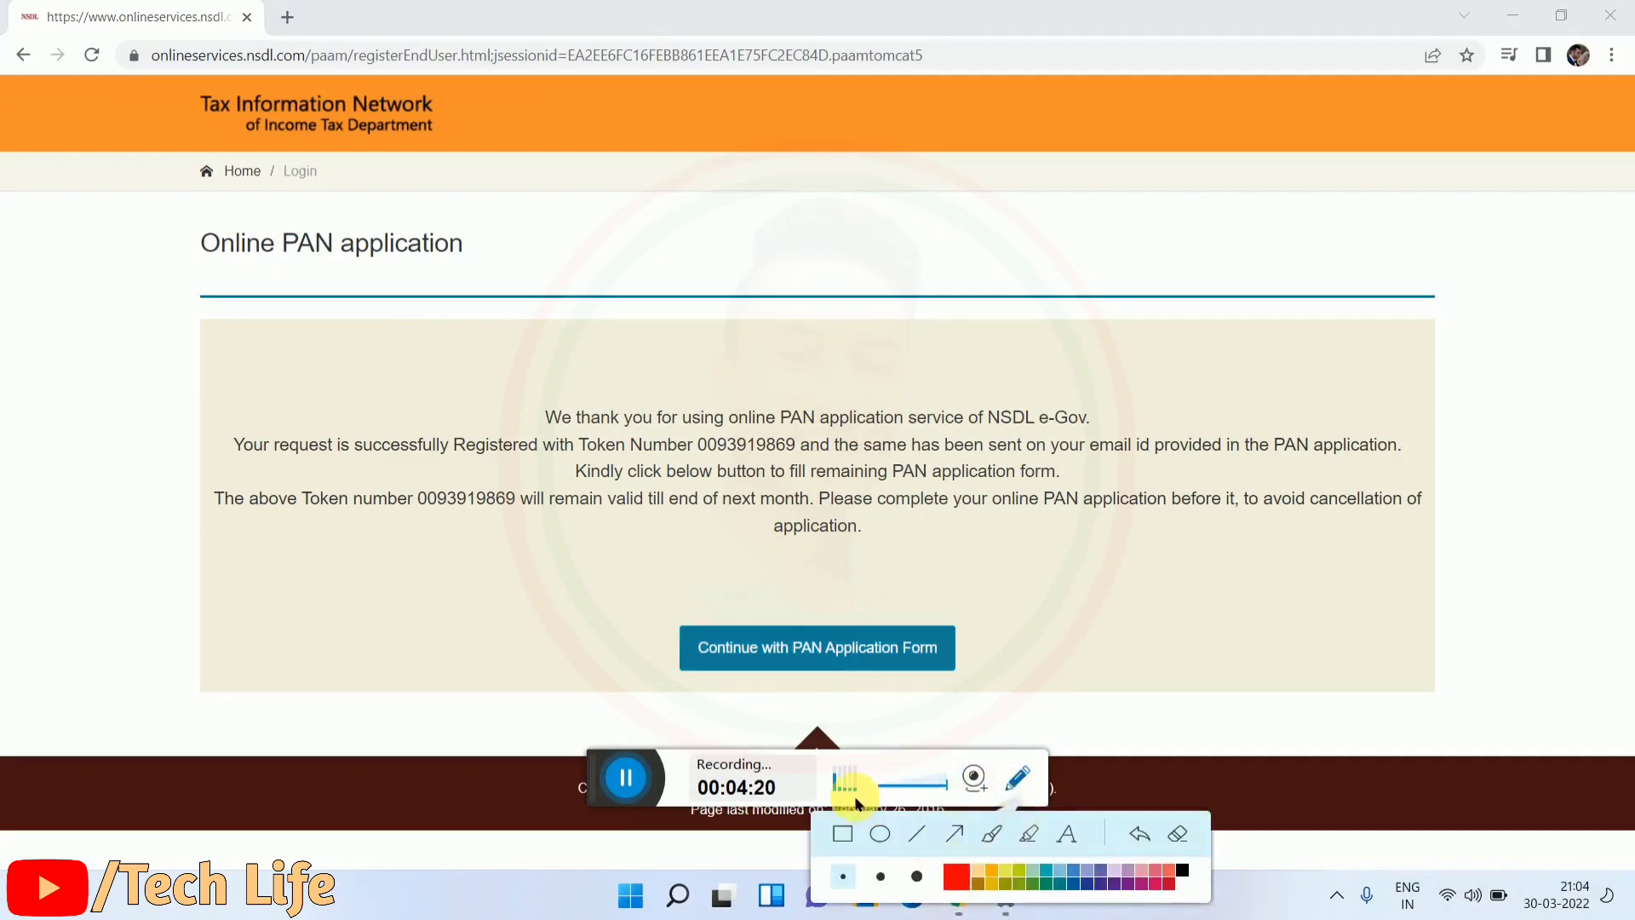
left_click(853, 828)
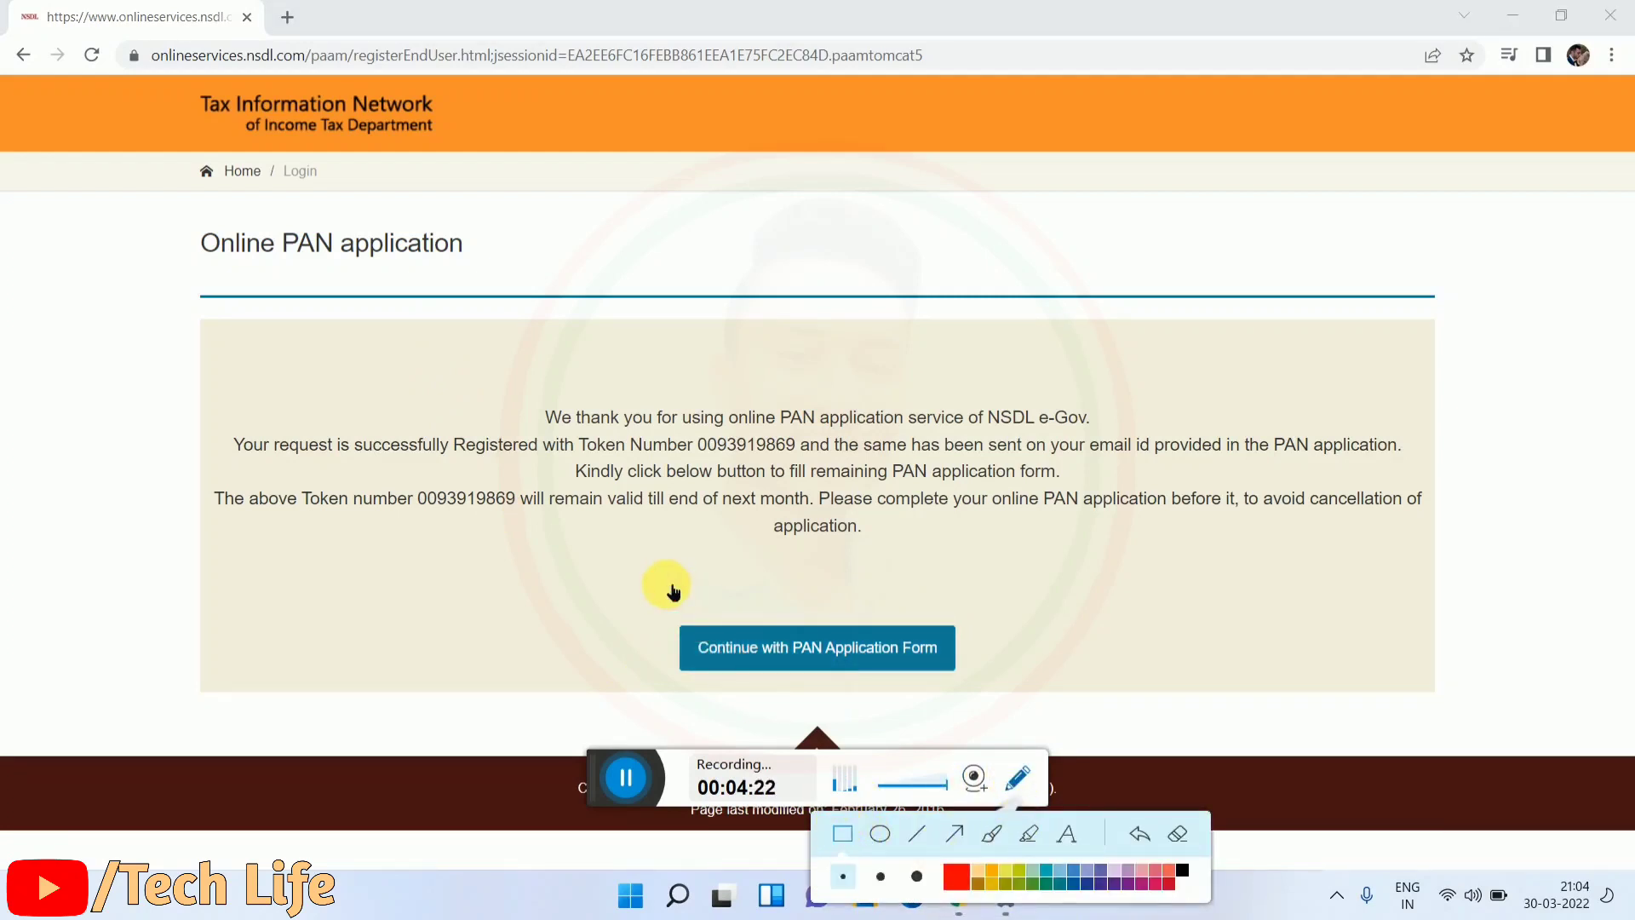
left_click_drag(666, 584, 1012, 686)
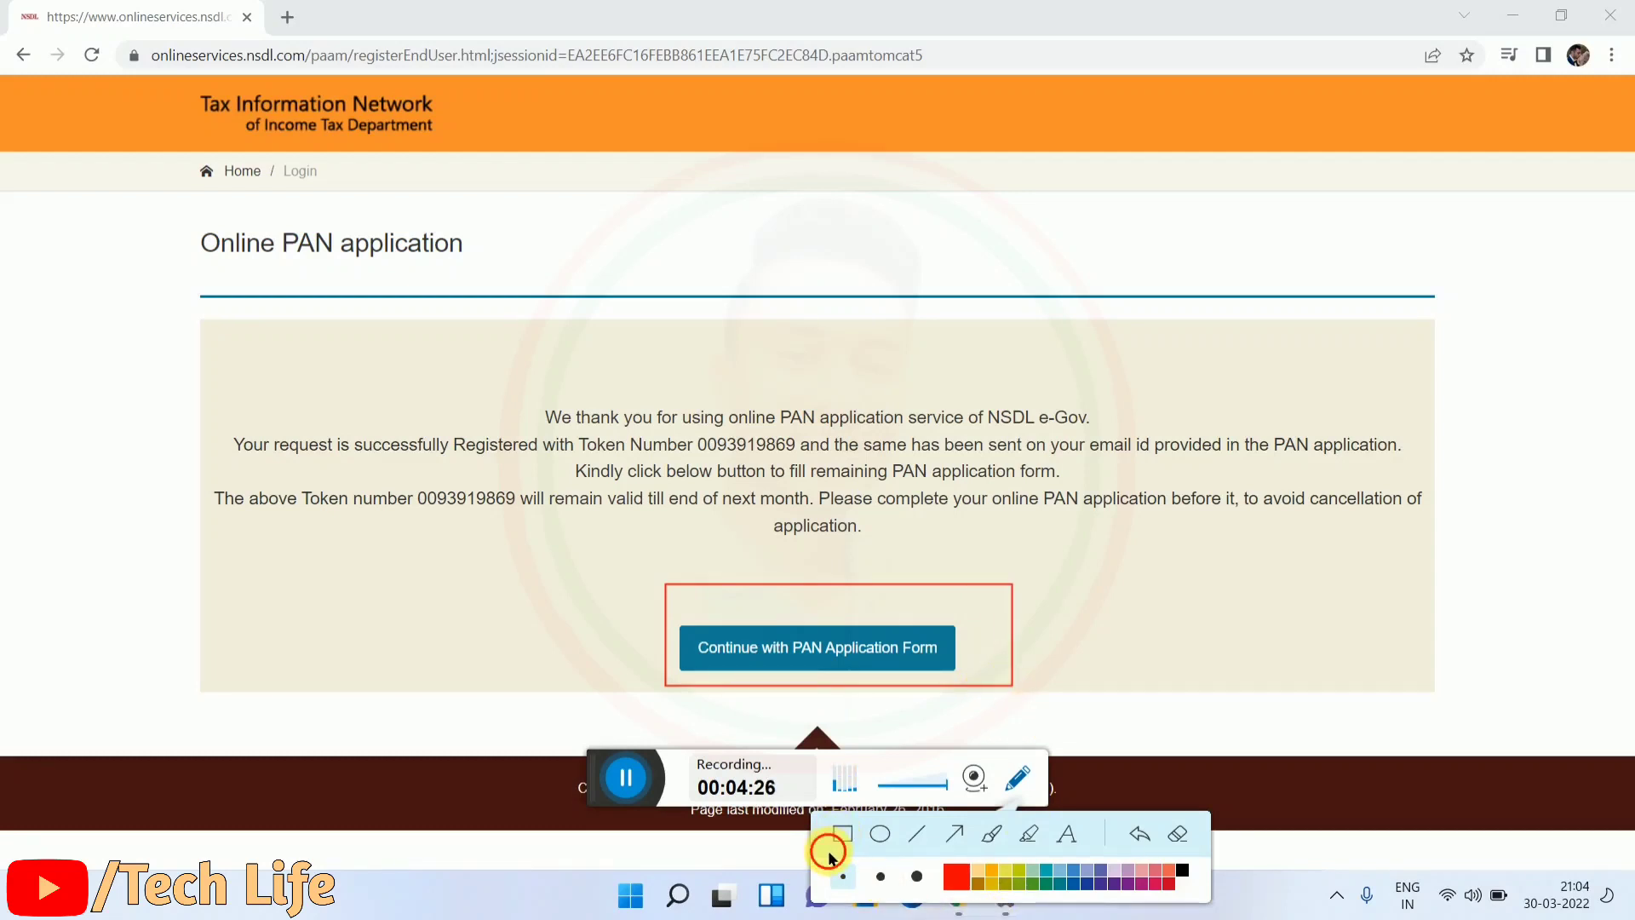
left_click(1175, 835)
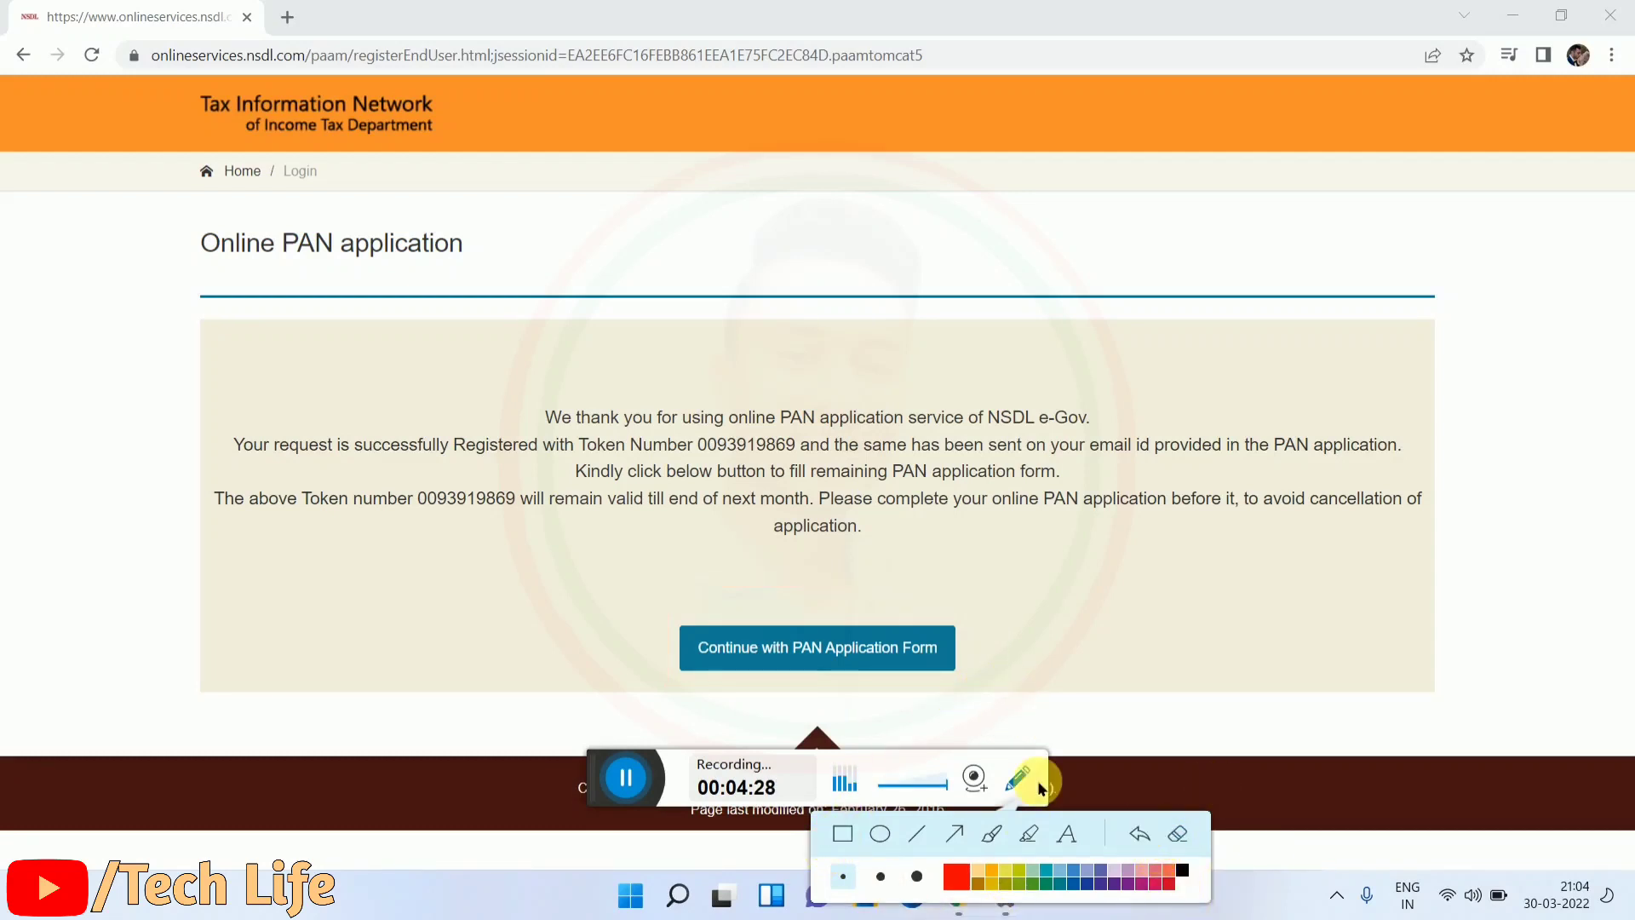
left_click(877, 667)
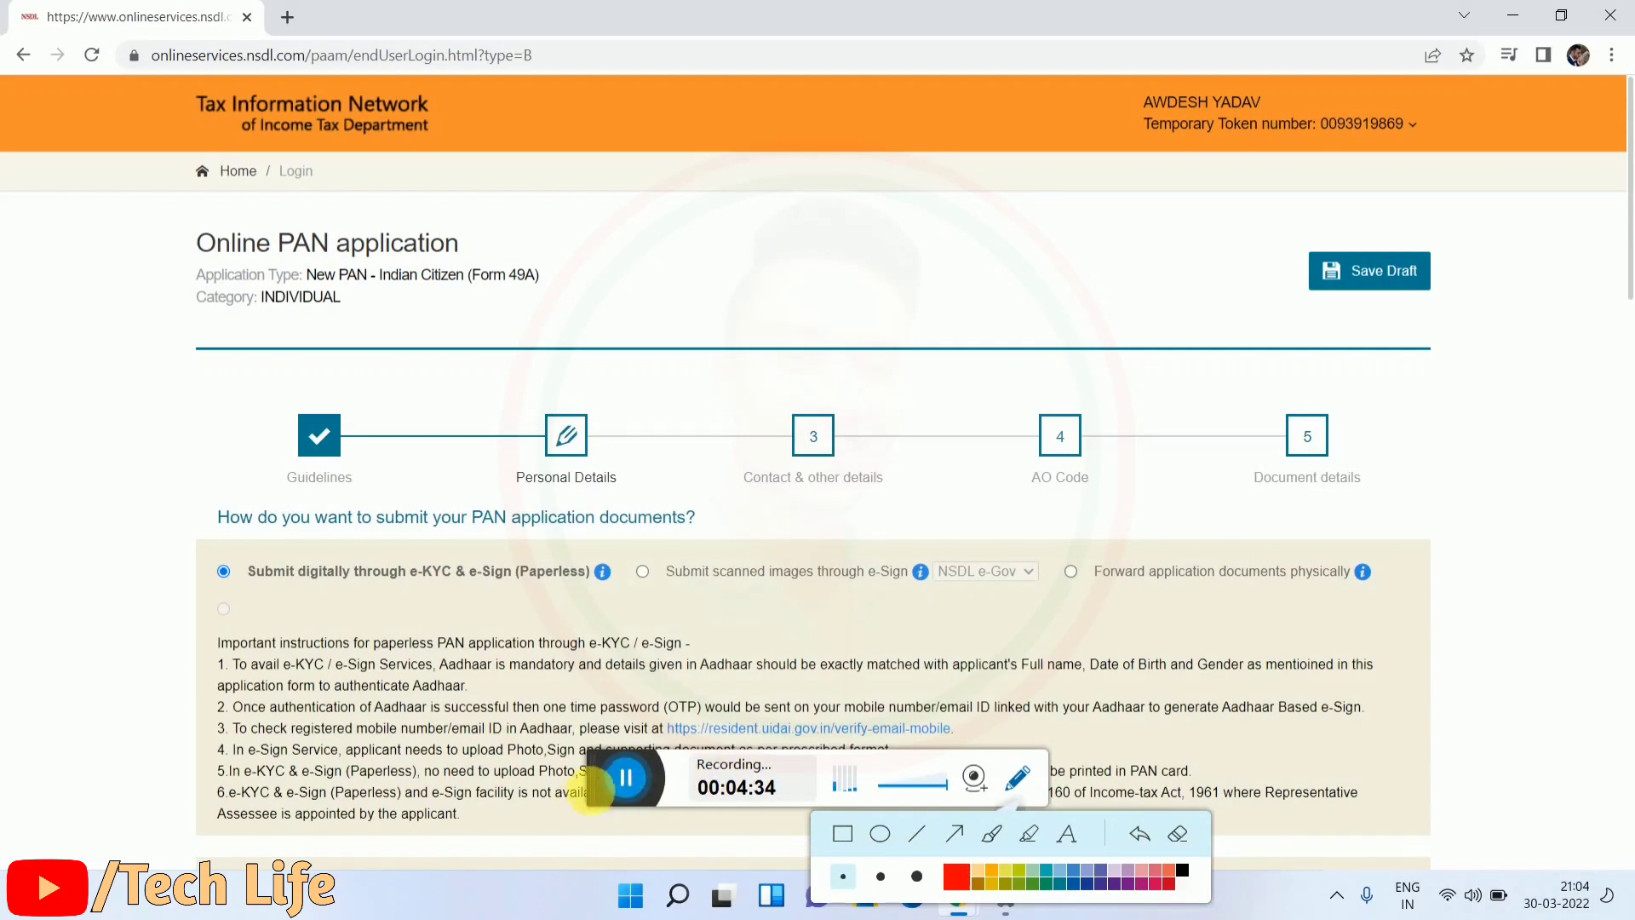
Step: Keep e-KYC & e-Sign paperless submission, review the fees, and leave Physical PAN Card as Yes
left_click_drag(608, 801, 623, 865)
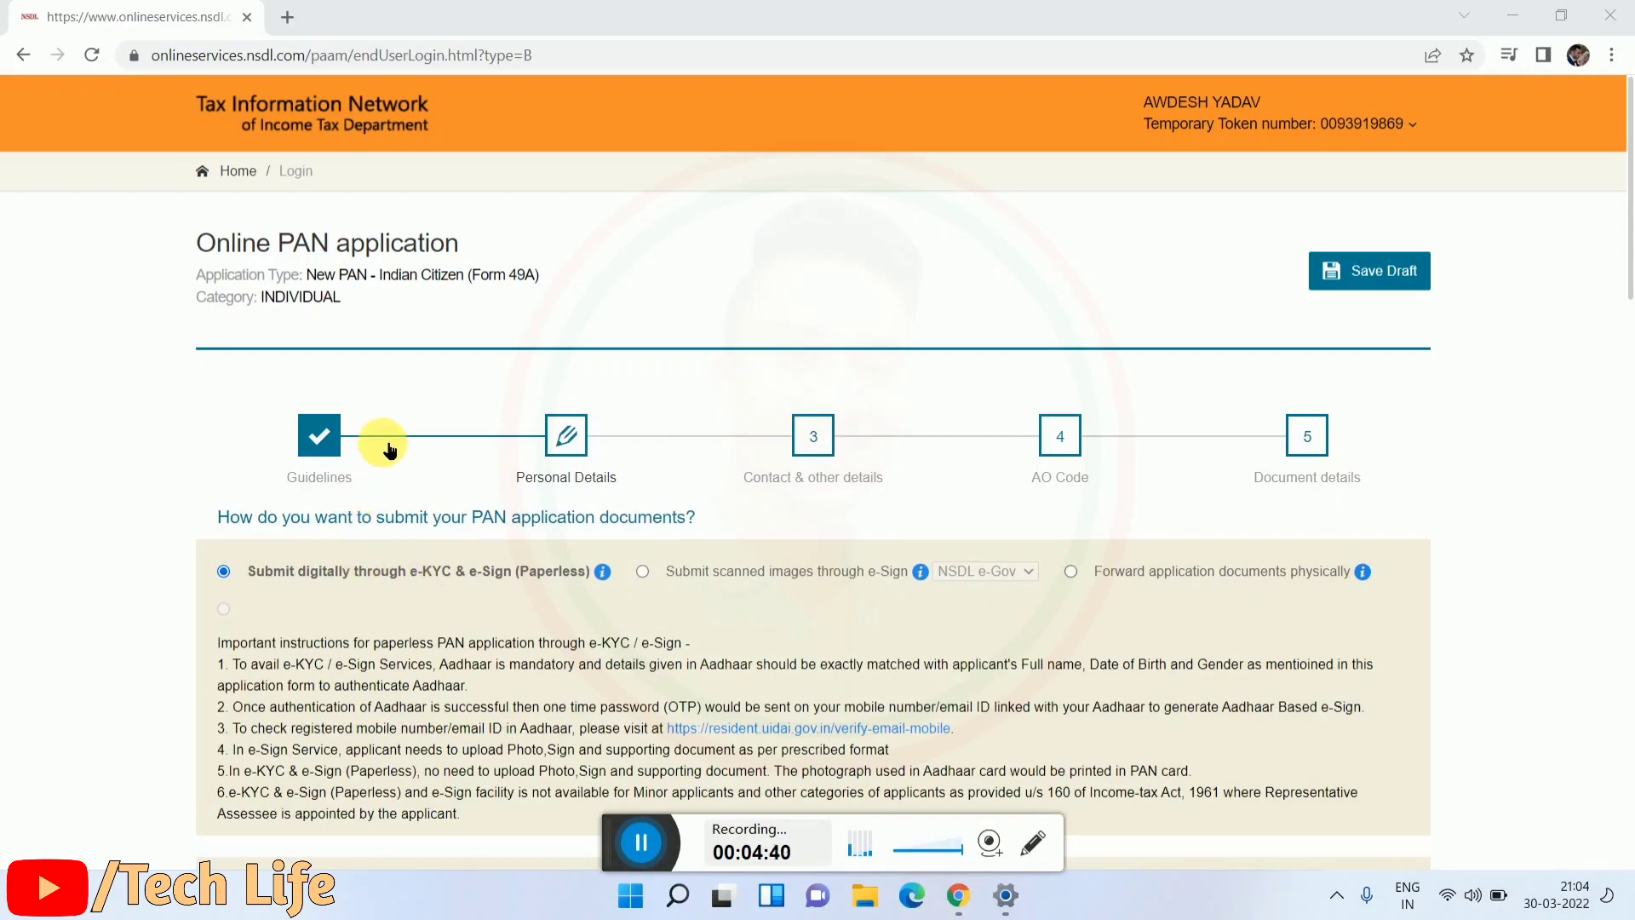
scroll(391, 447, "down", 1)
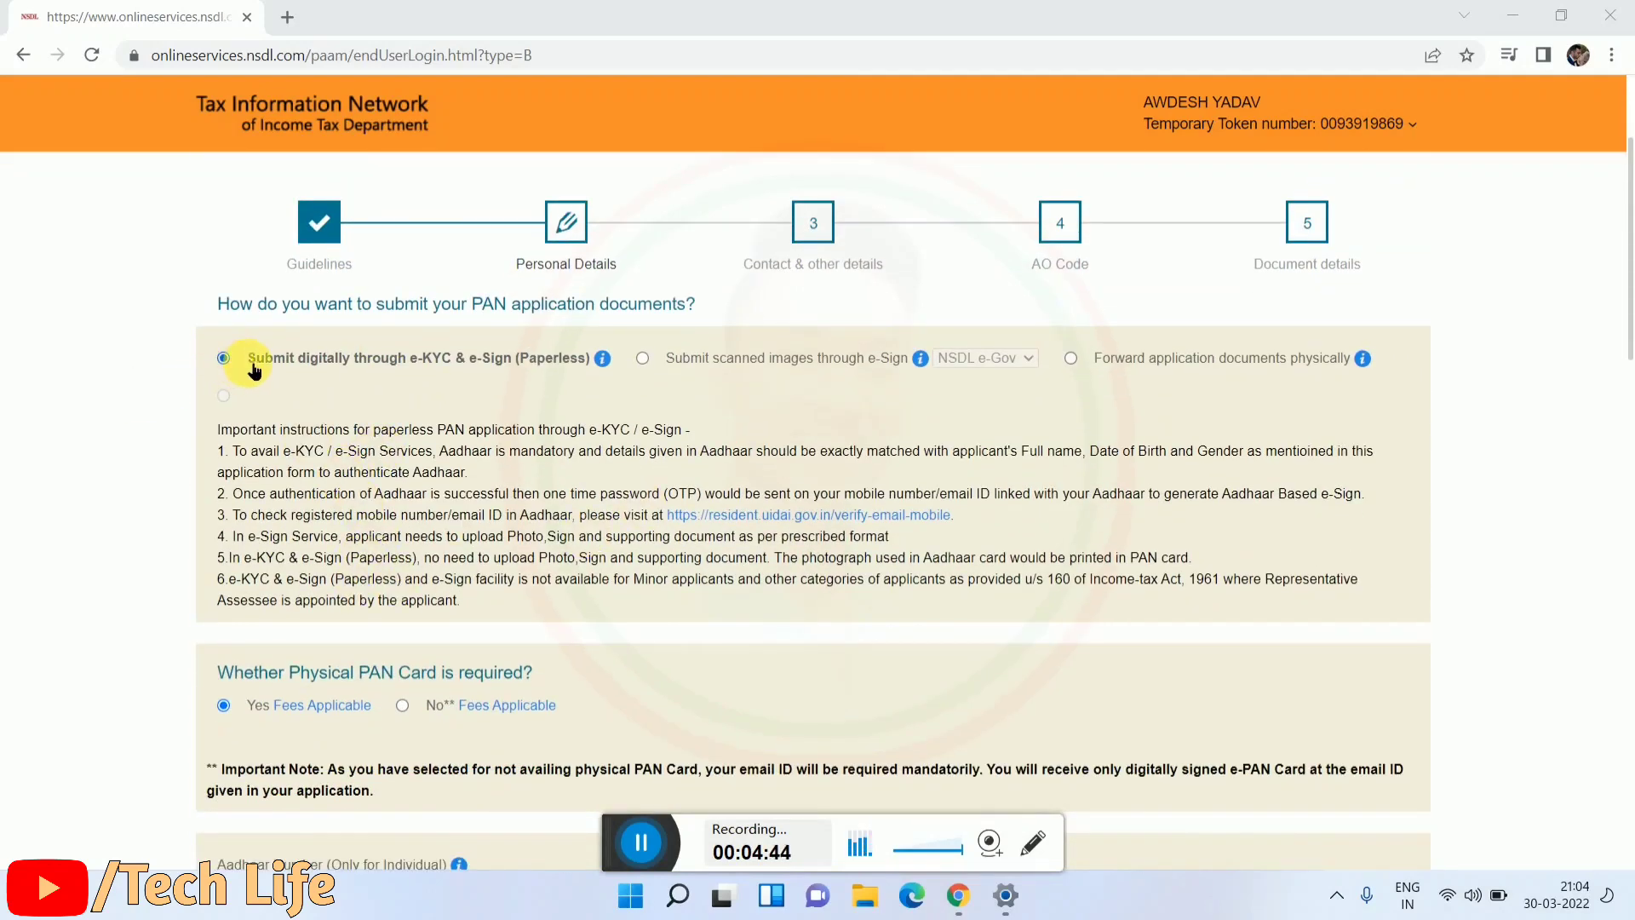
left_click_drag(247, 364, 596, 370)
left_click(498, 396)
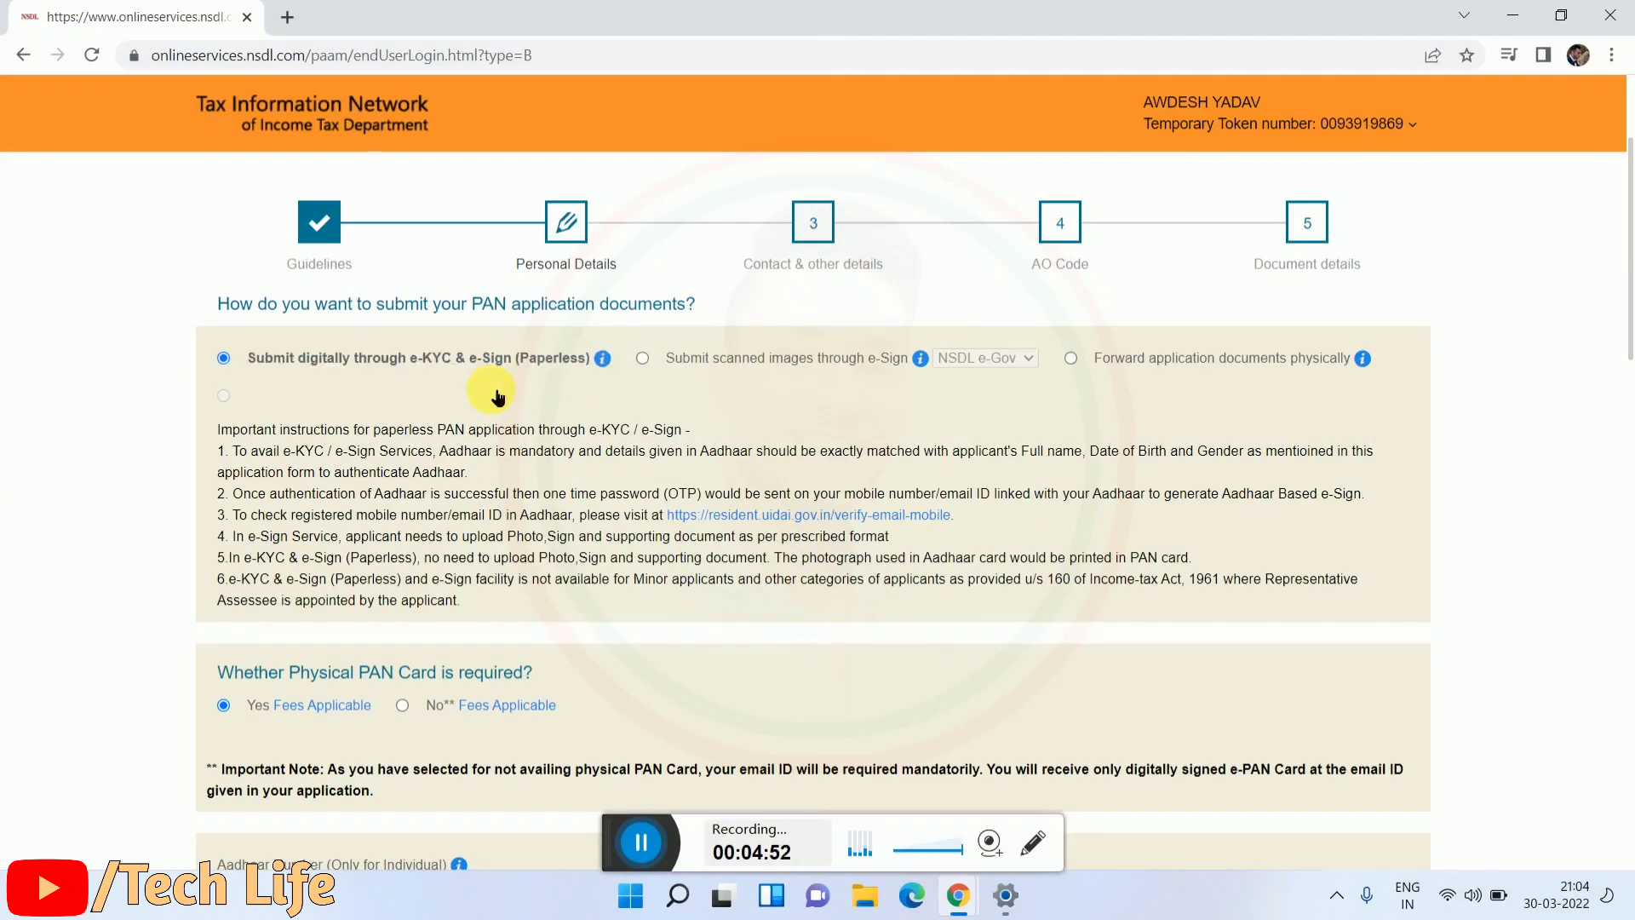
scroll(485, 415, "down", 3)
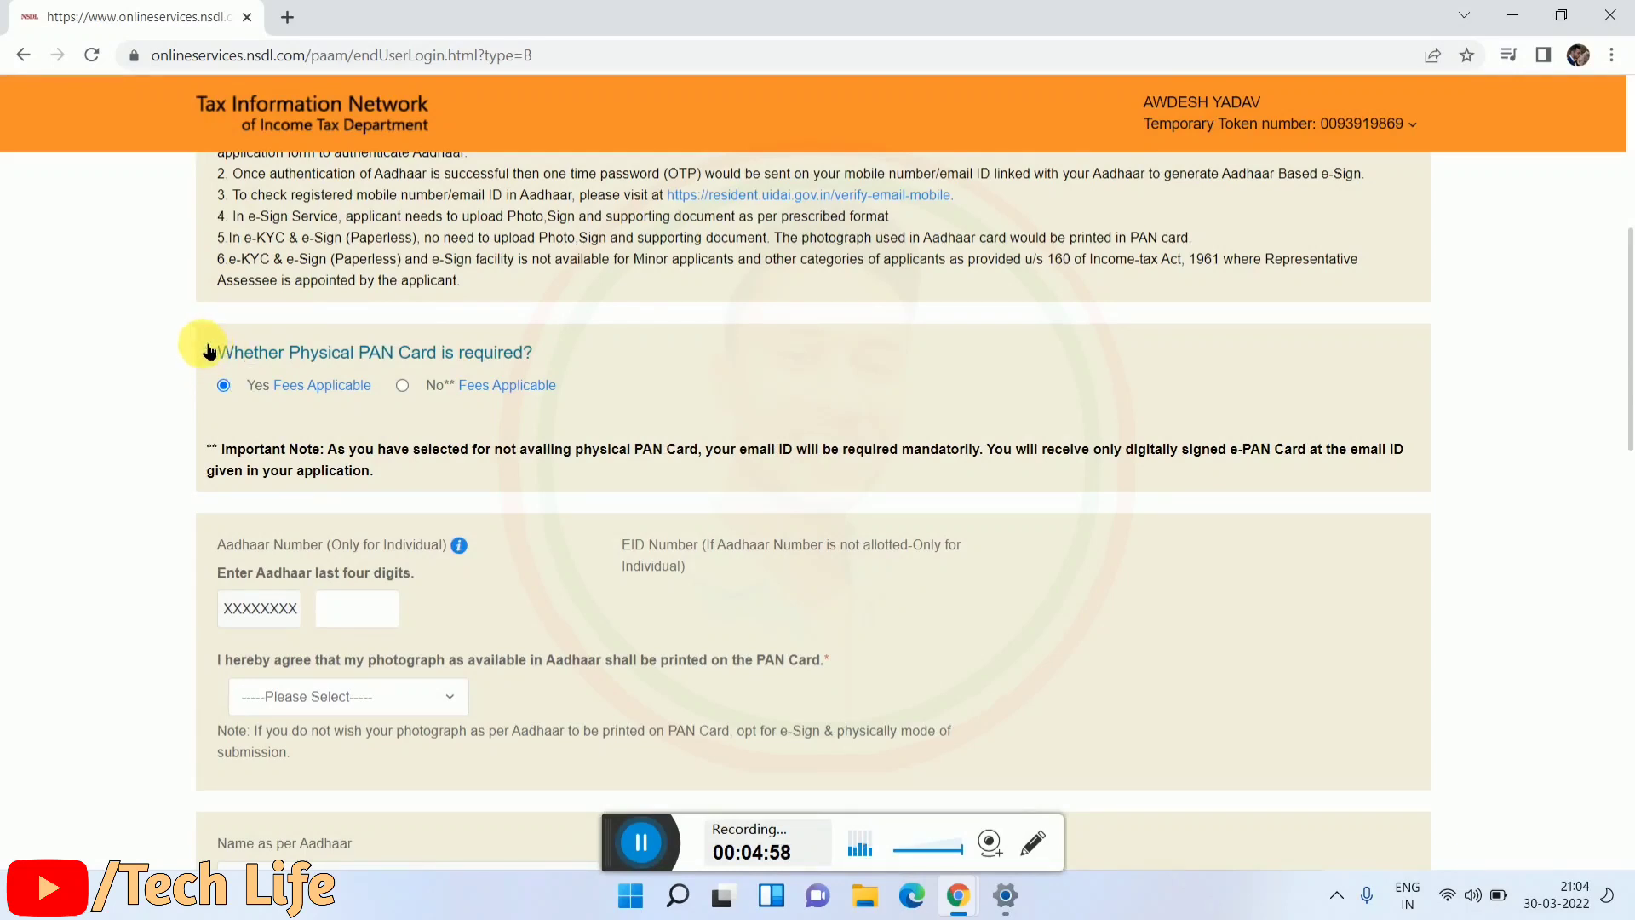
left_click_drag(203, 349, 543, 358)
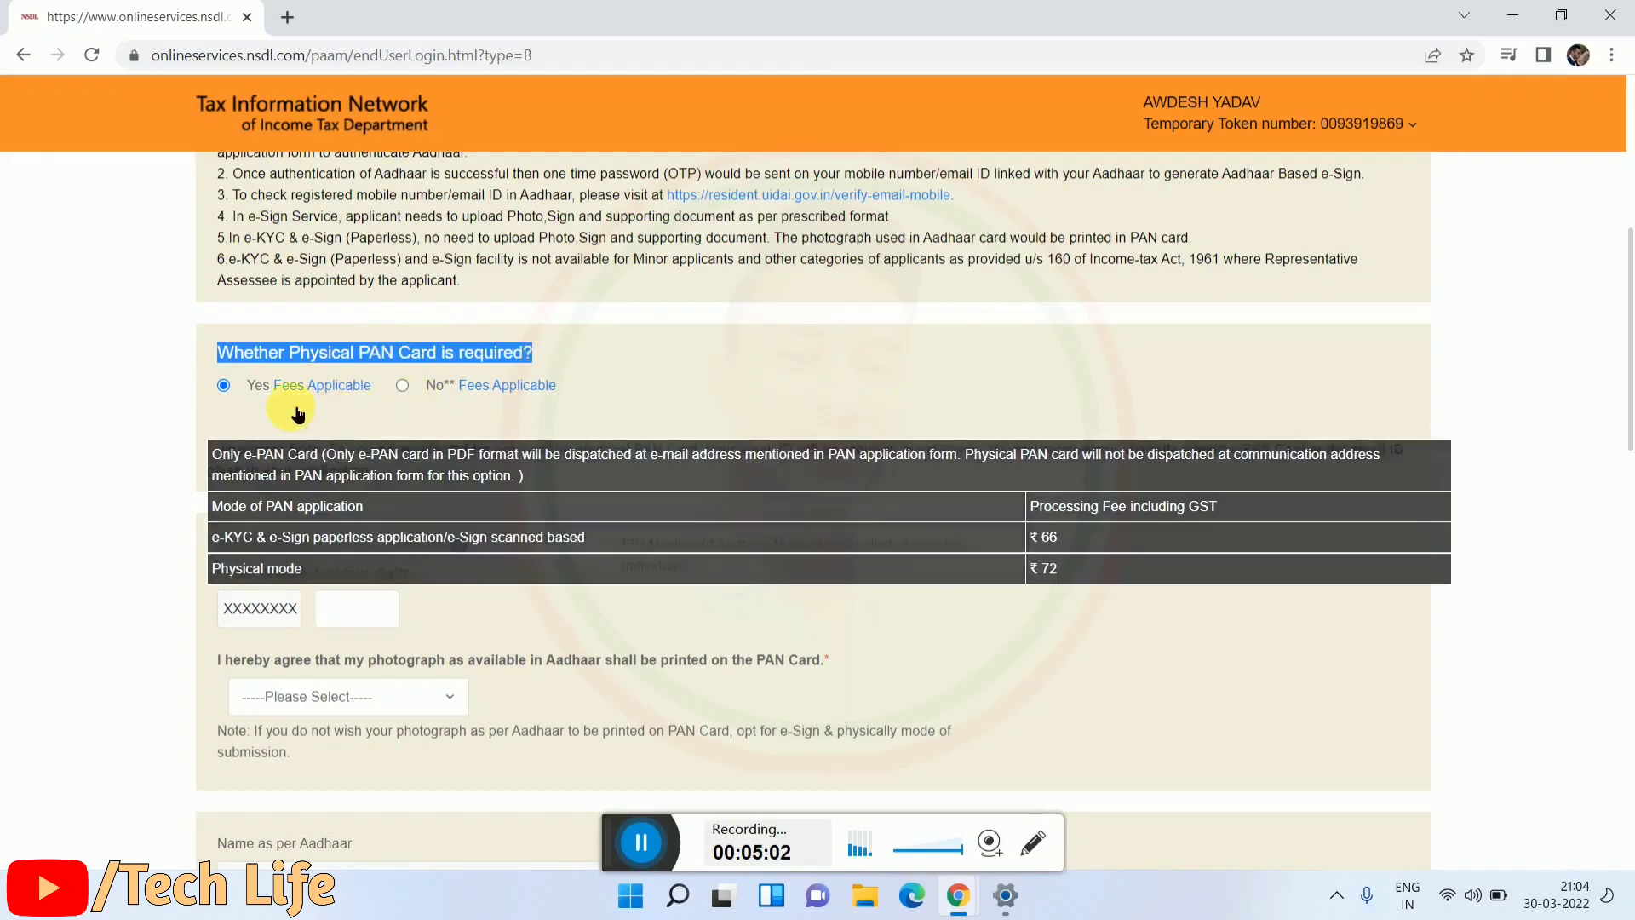
left_click(177, 391)
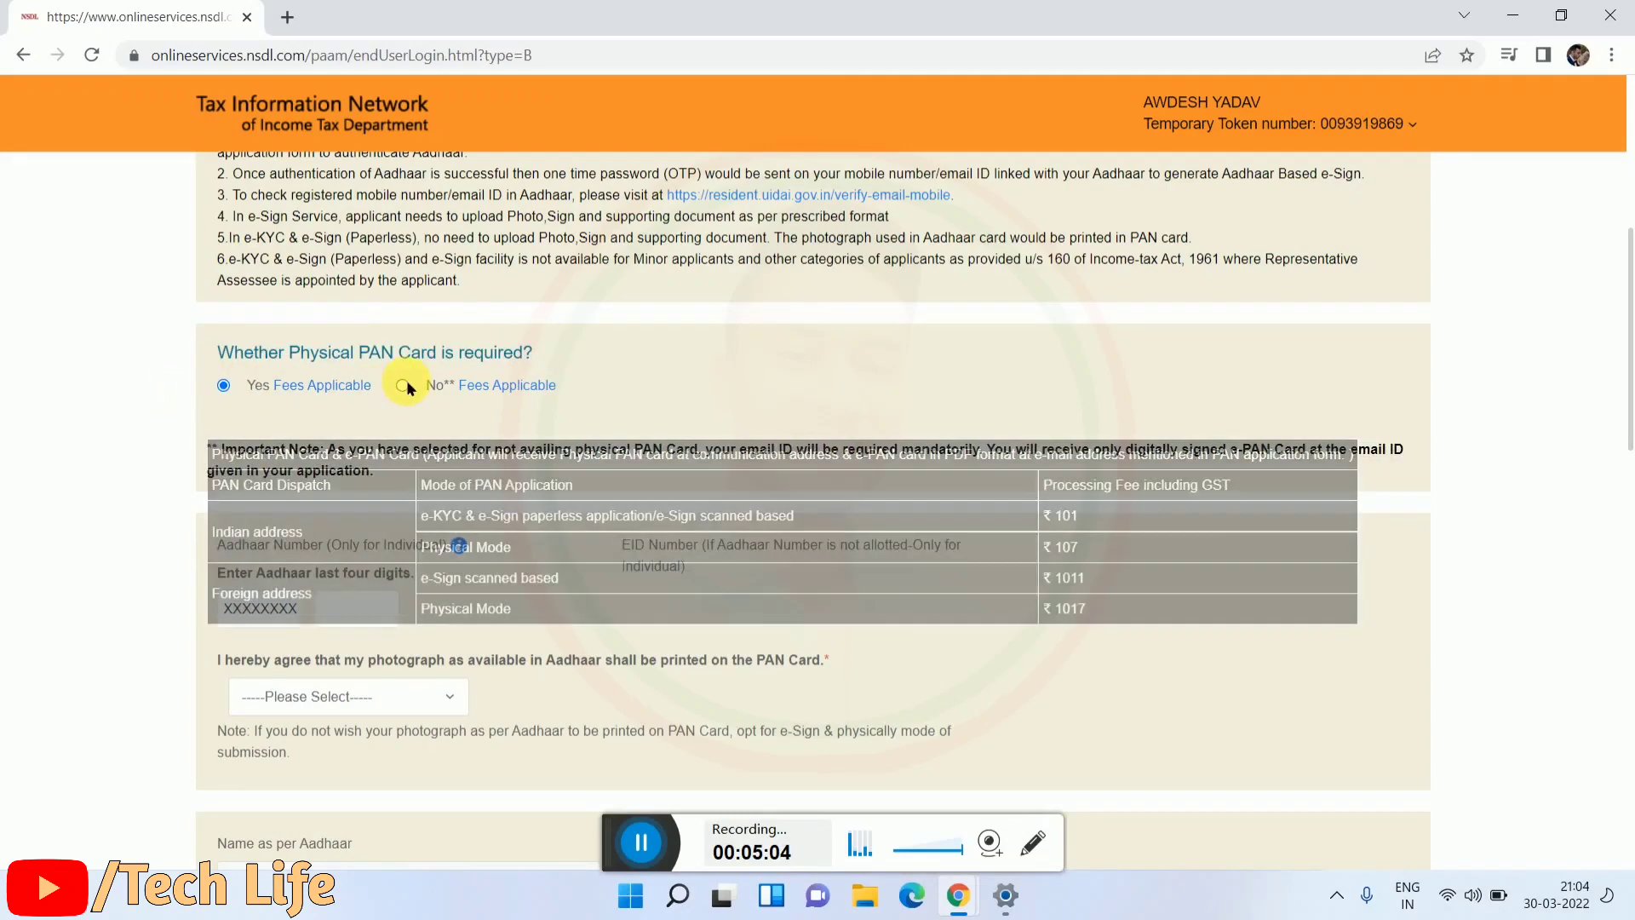
left_click(402, 386)
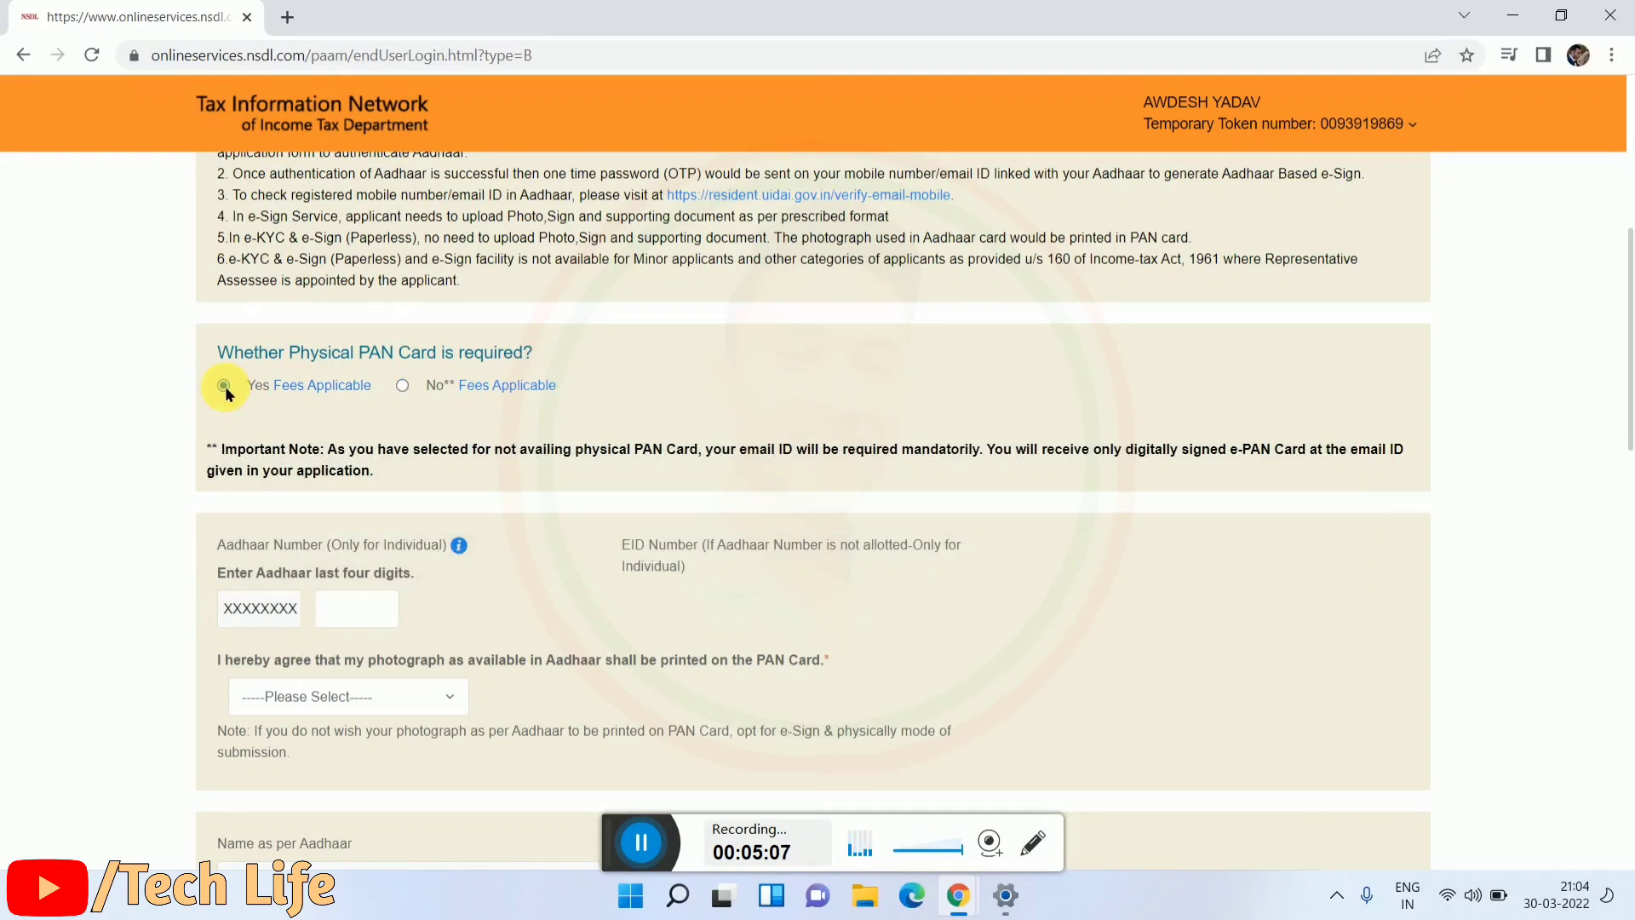
scroll(236, 412, "down", 2)
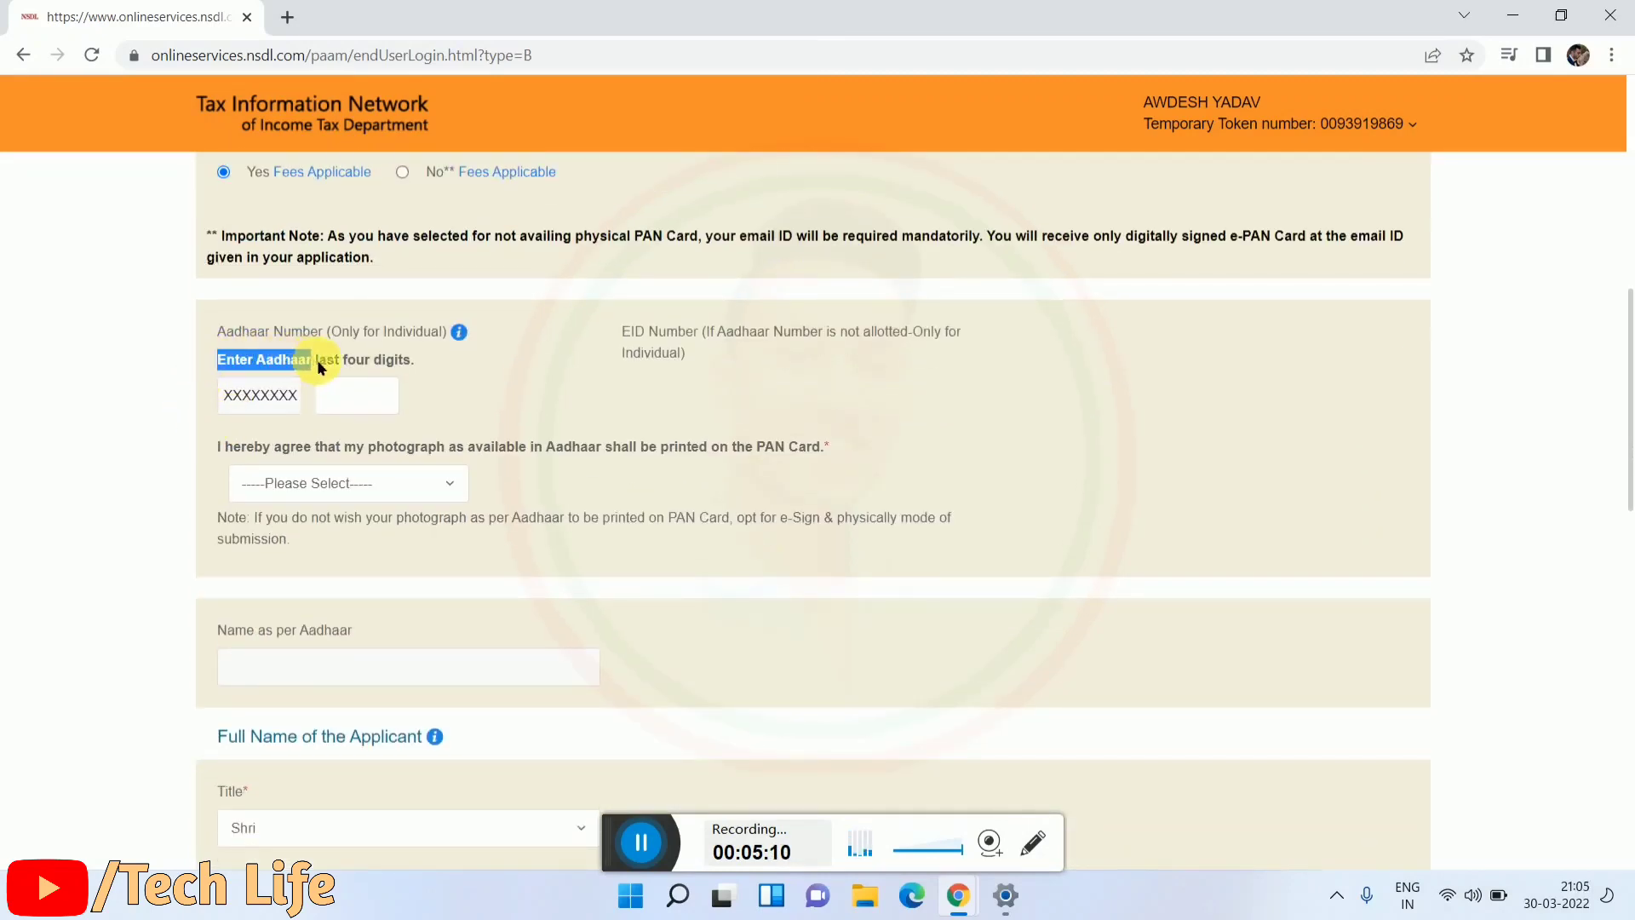
Step: Enter the Aadhaar last four digits and set Aadhaar photograph printing consent to Yes
left_click(467, 373)
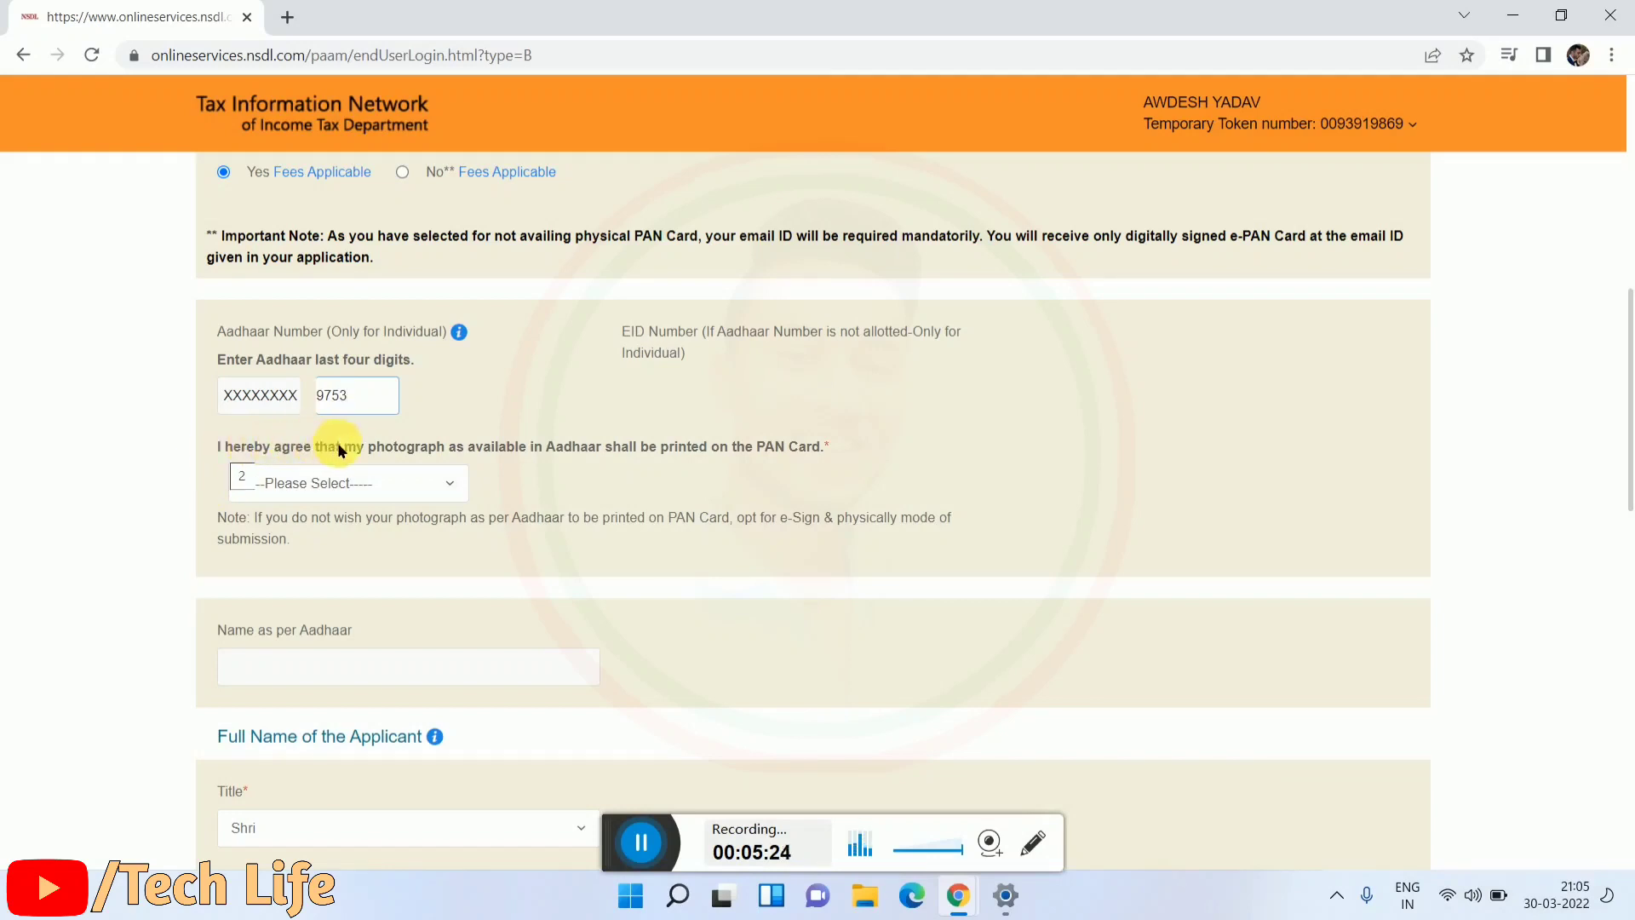
left_click_drag(205, 445, 508, 450)
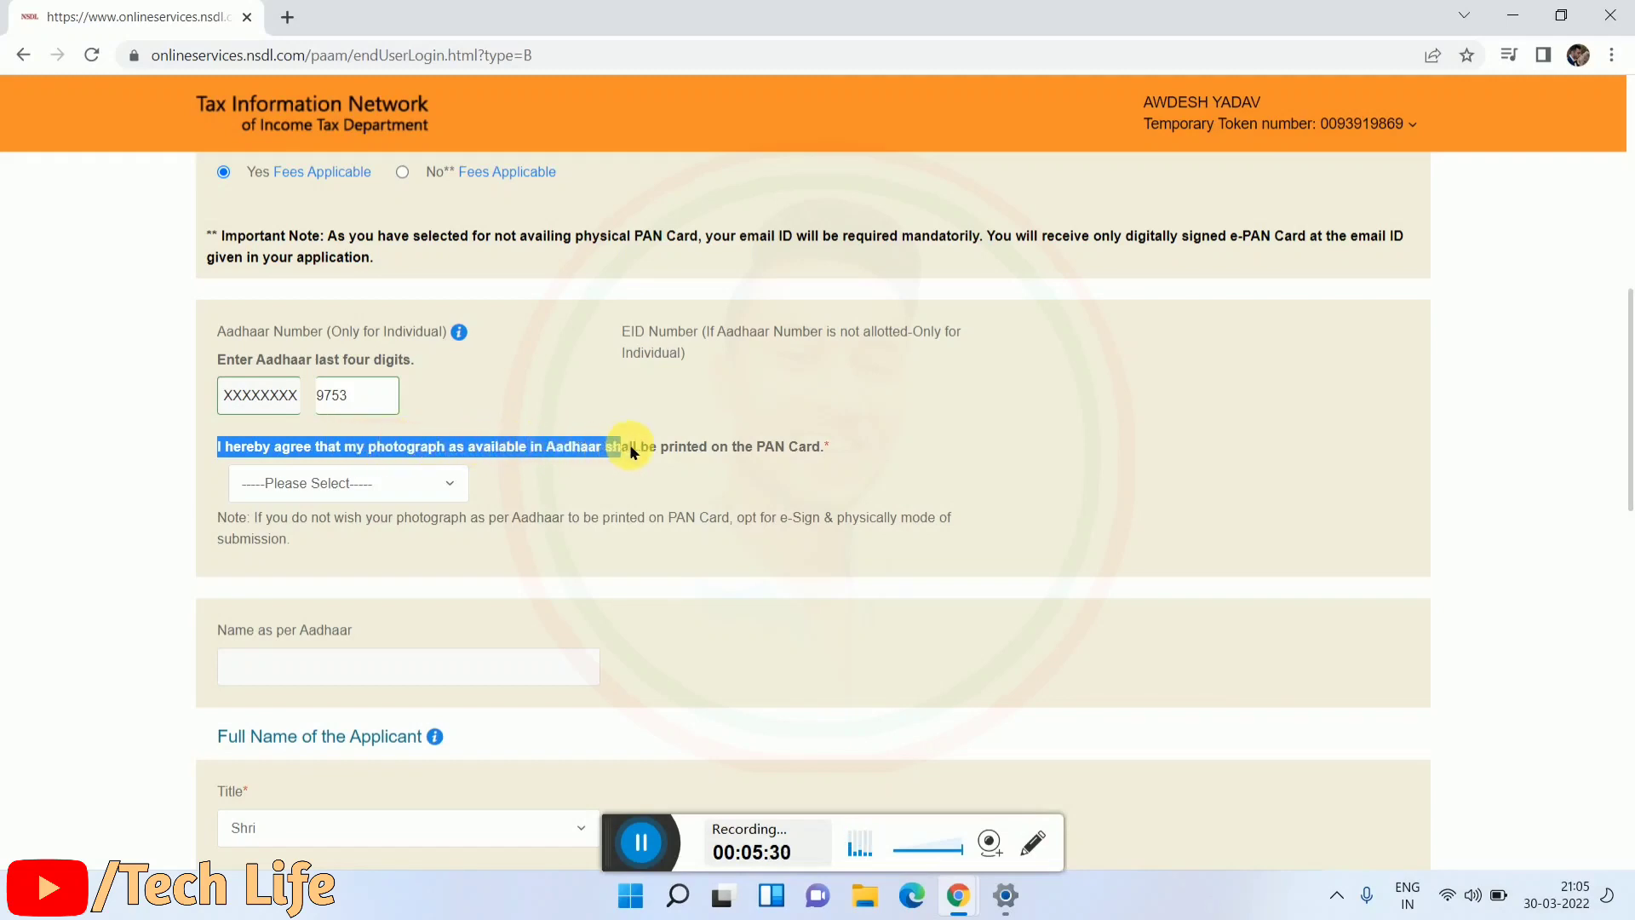
left_click_drag(764, 444, 819, 436)
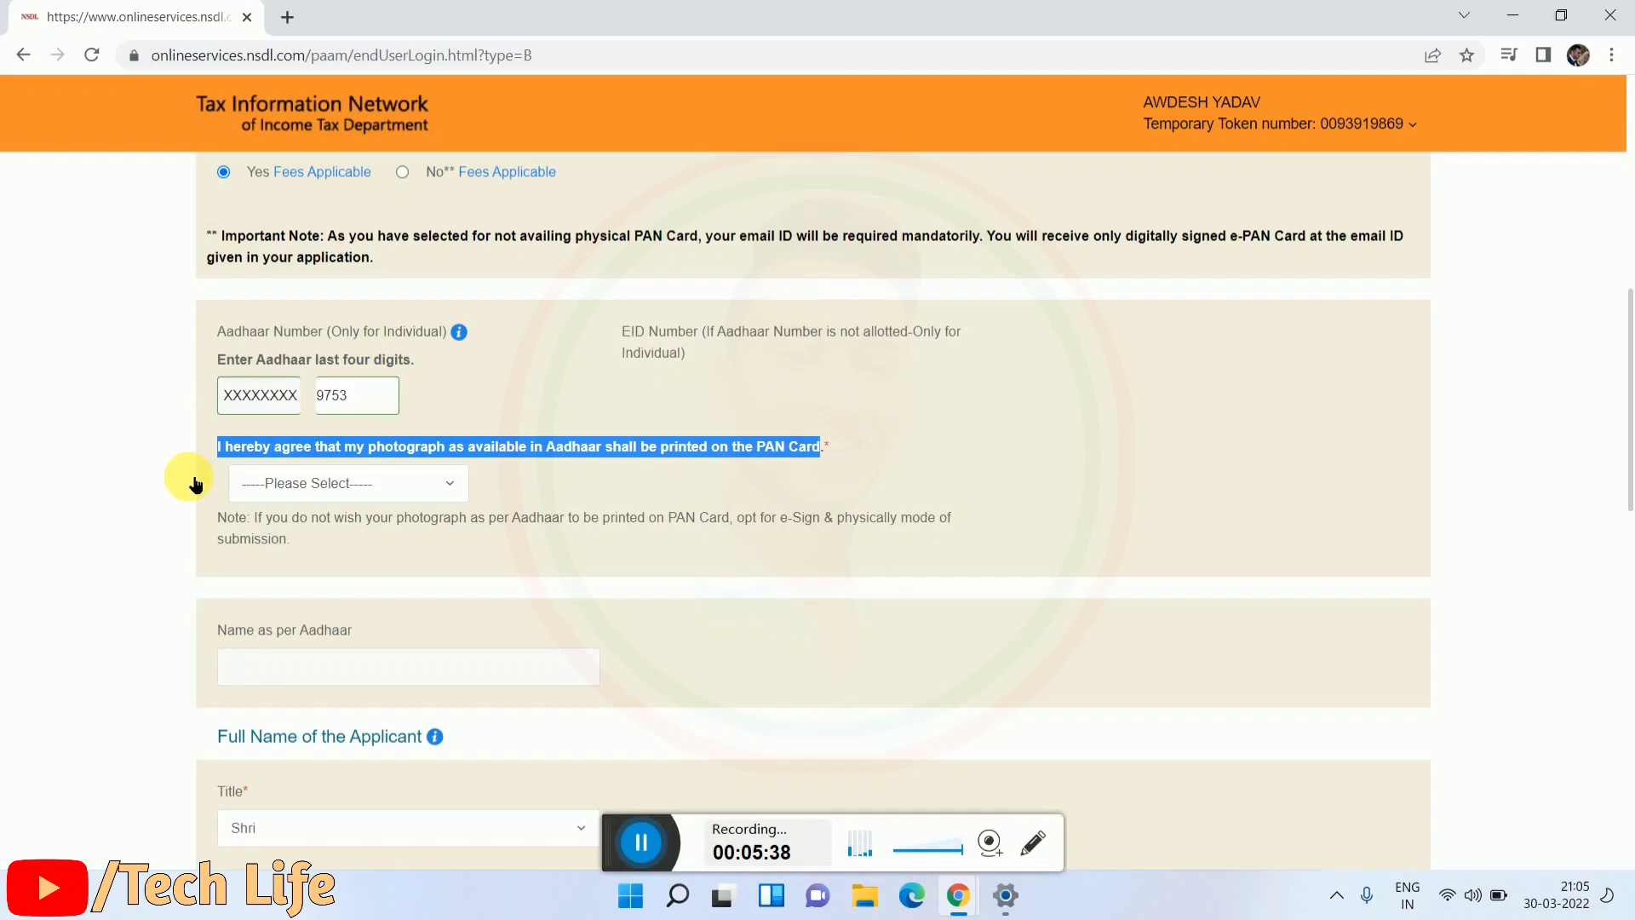
left_click(443, 482)
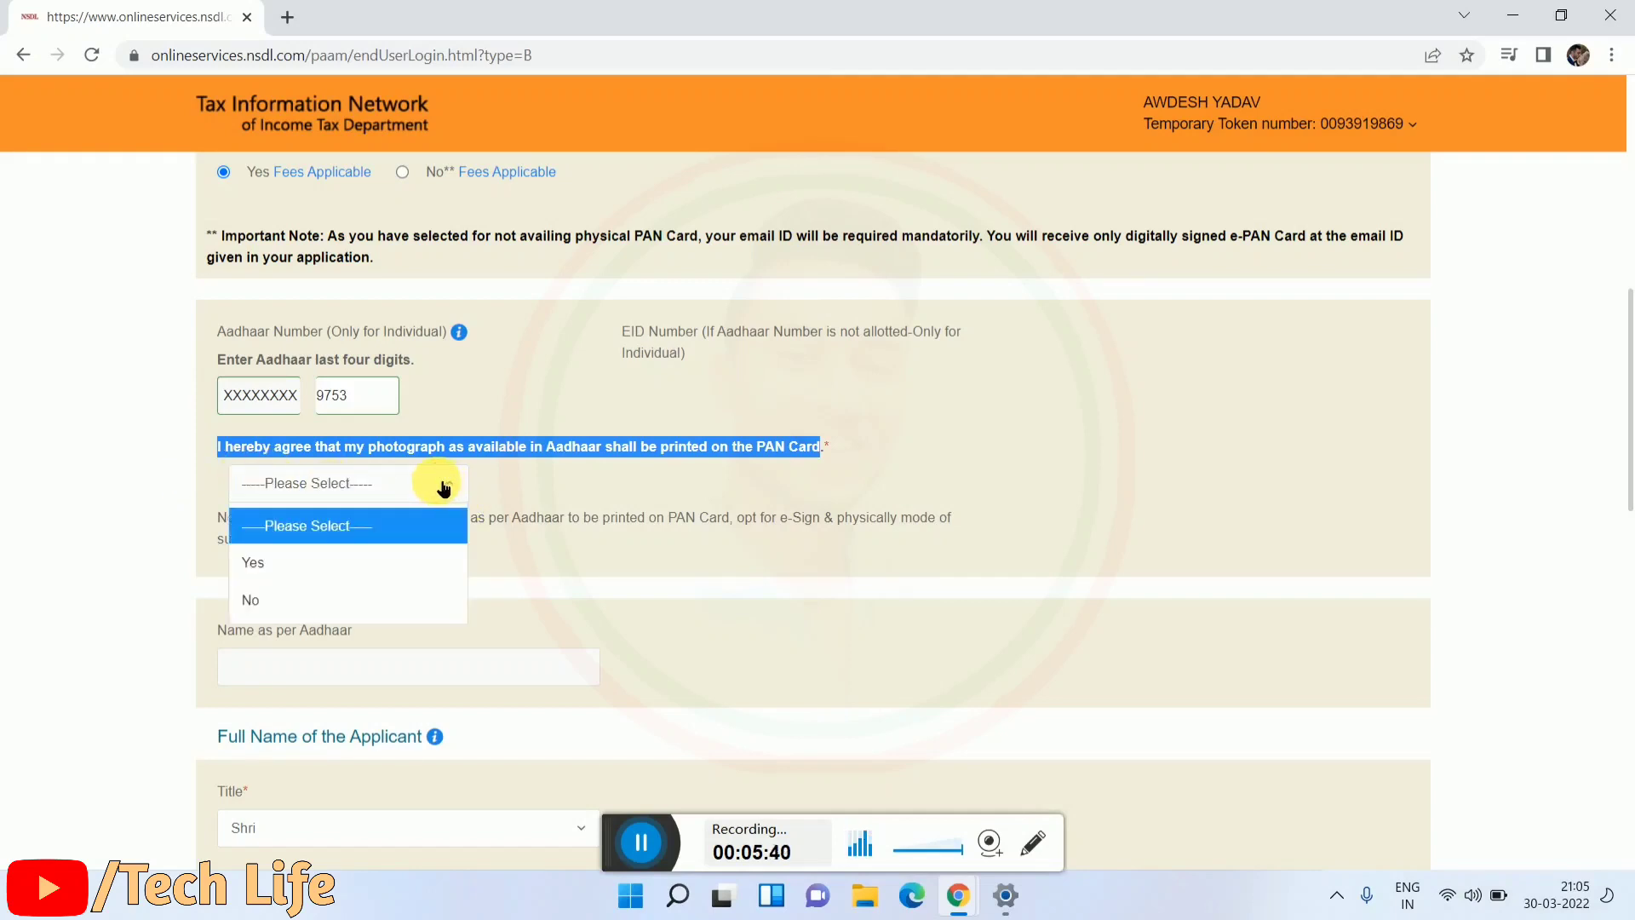
left_click(321, 560)
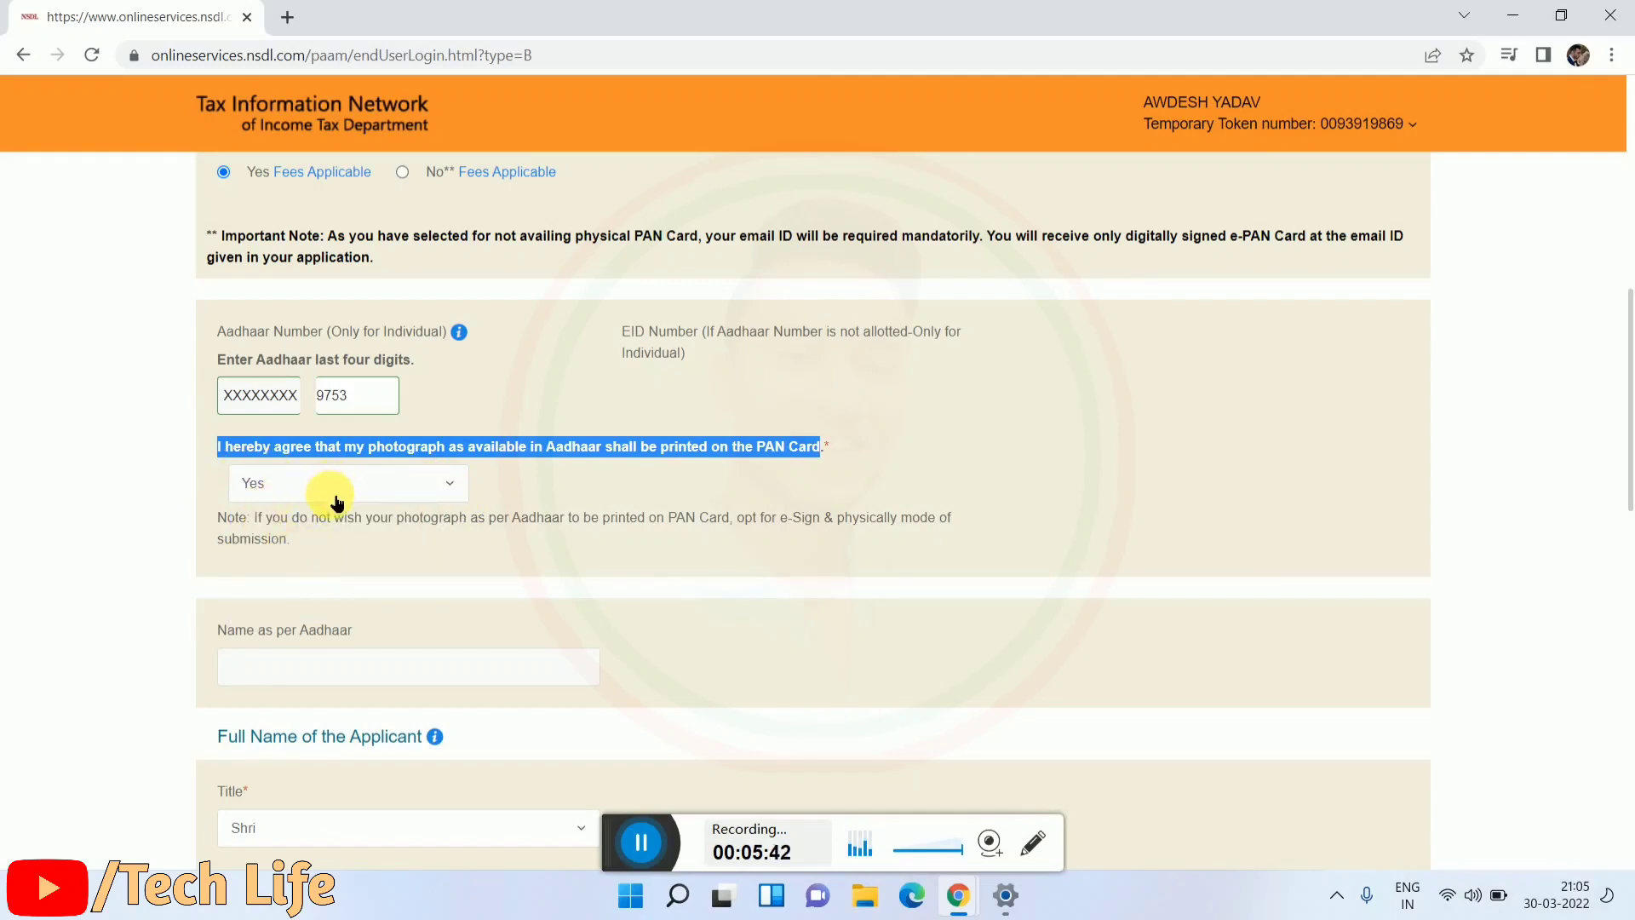
scroll(324, 506, "down", 1)
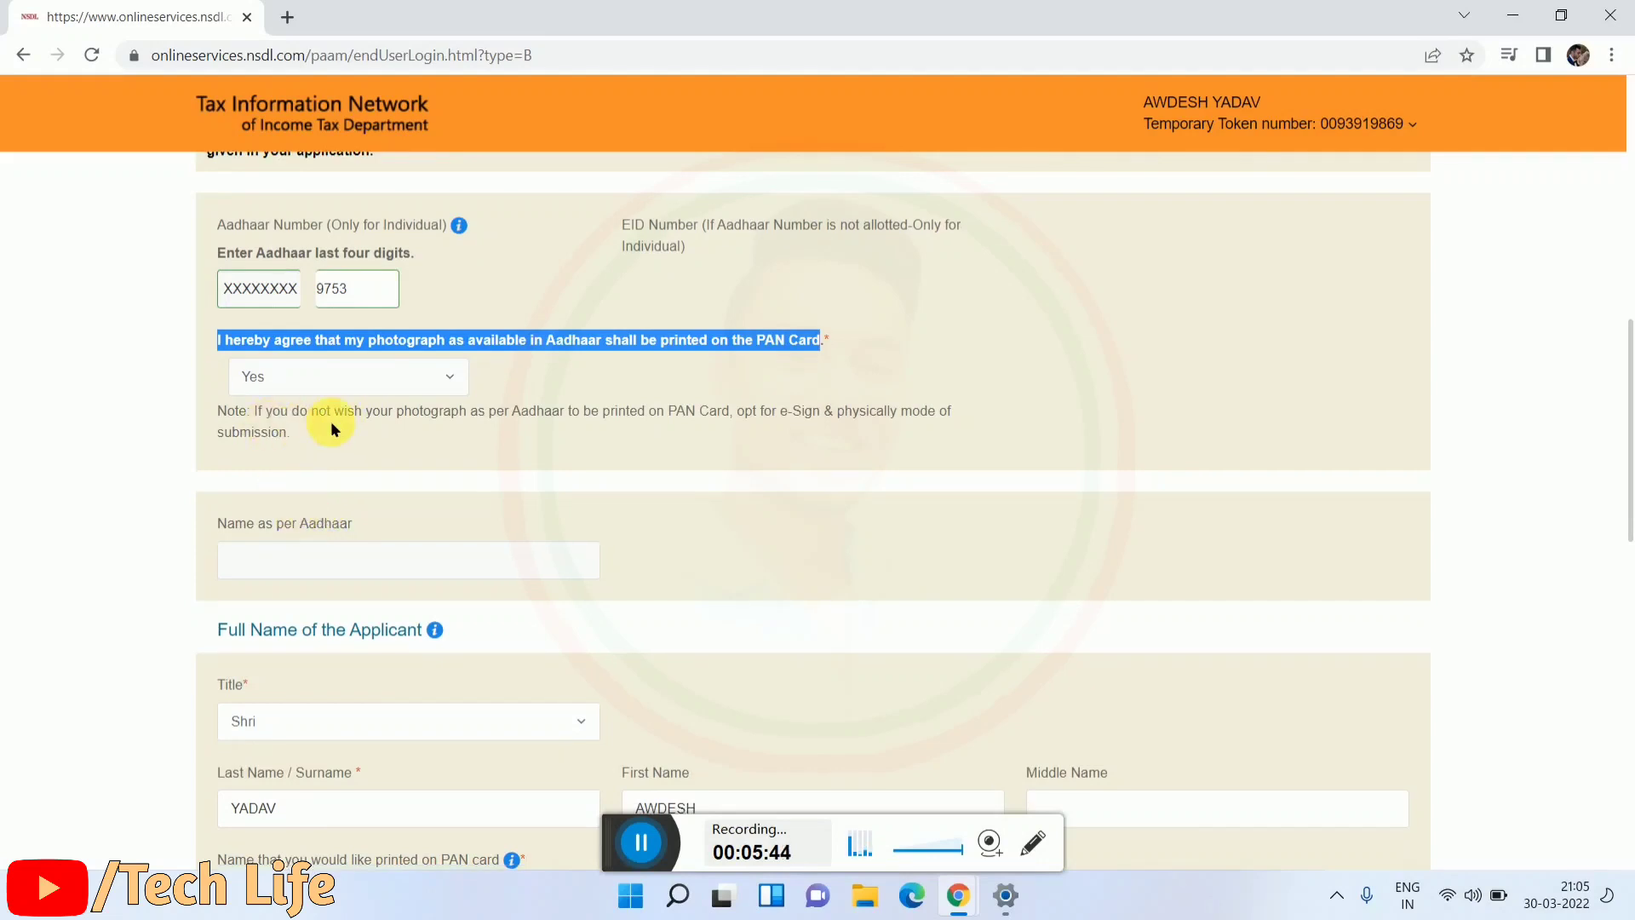
Step: Set Gender to Male and scroll down to the Details of Parents section
scroll(256, 460, "down", 3)
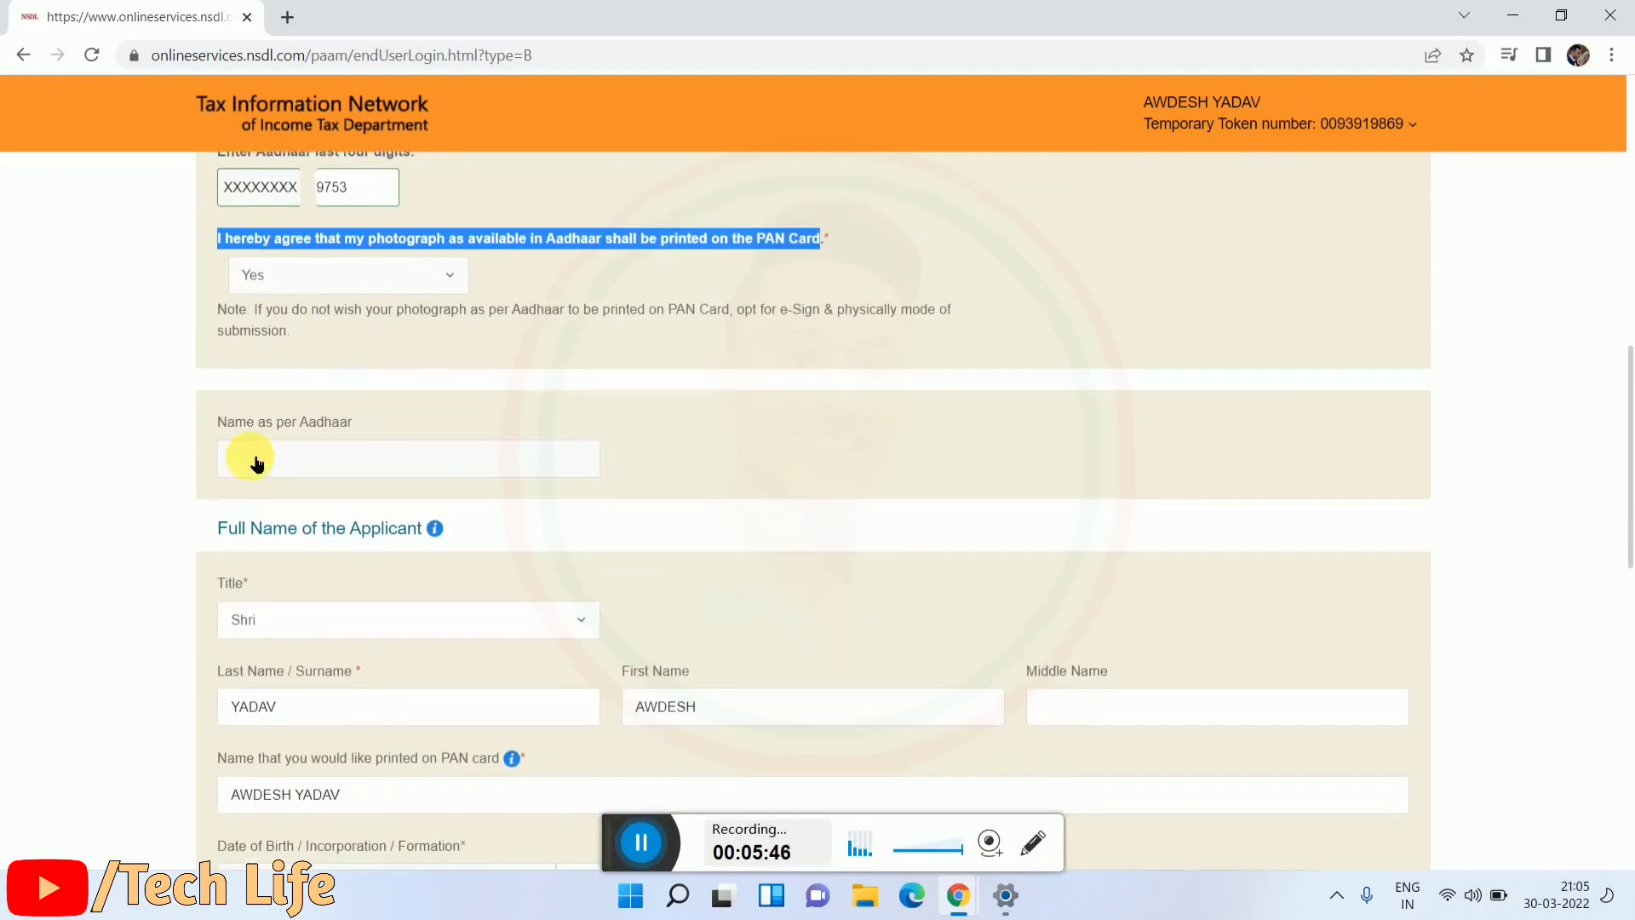
scroll(281, 464, "down", 1)
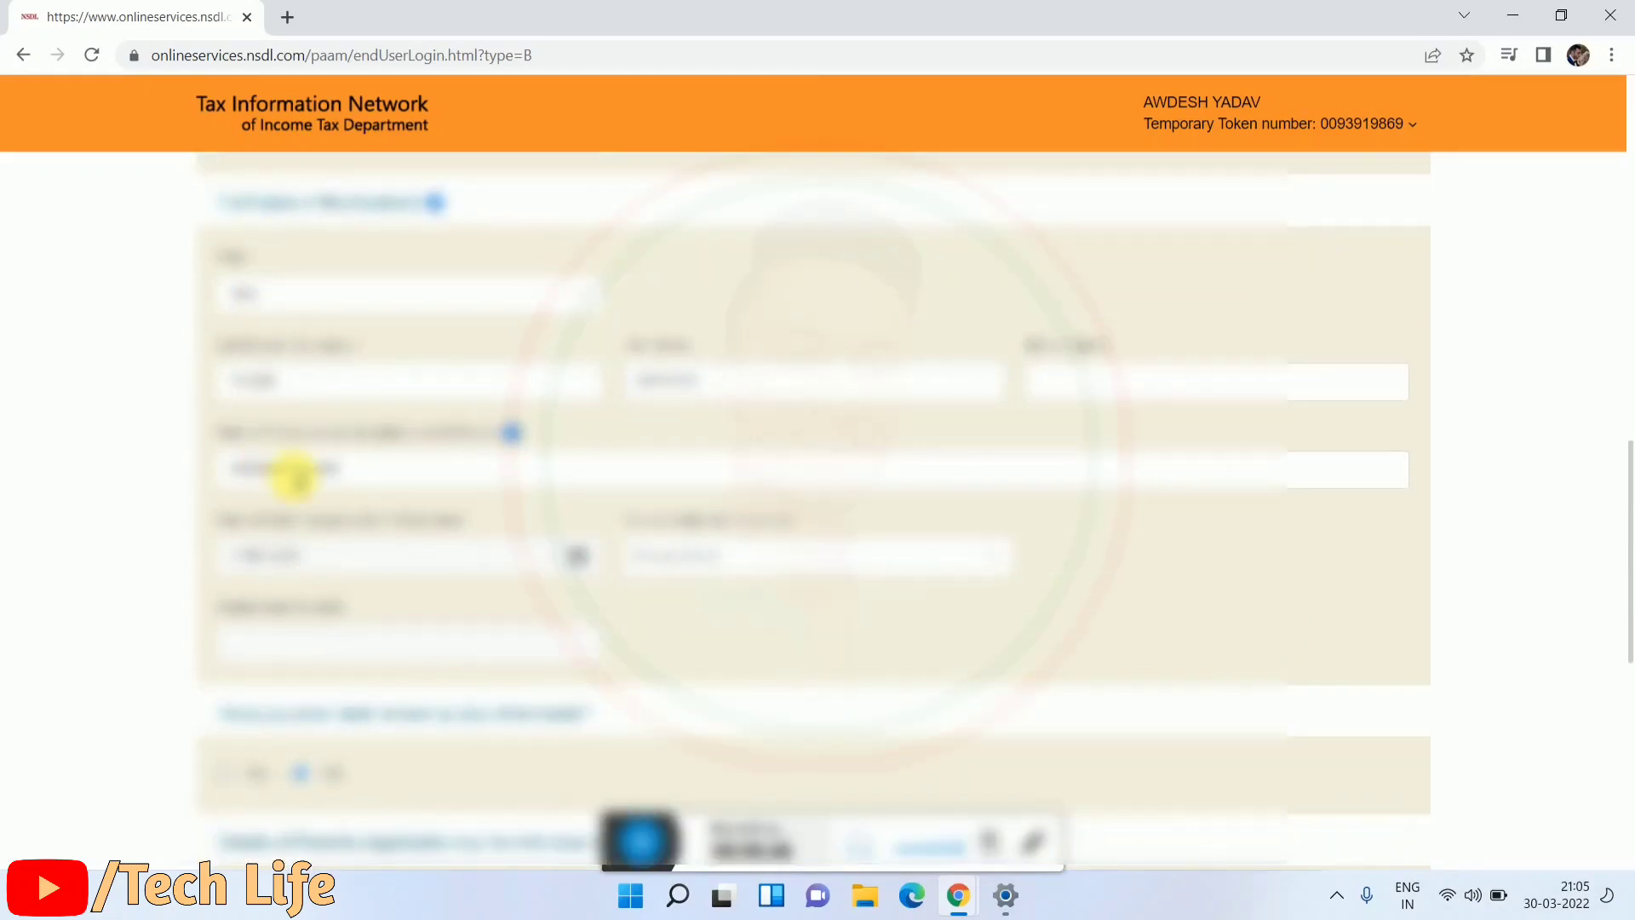
scroll(332, 483, "down", 1)
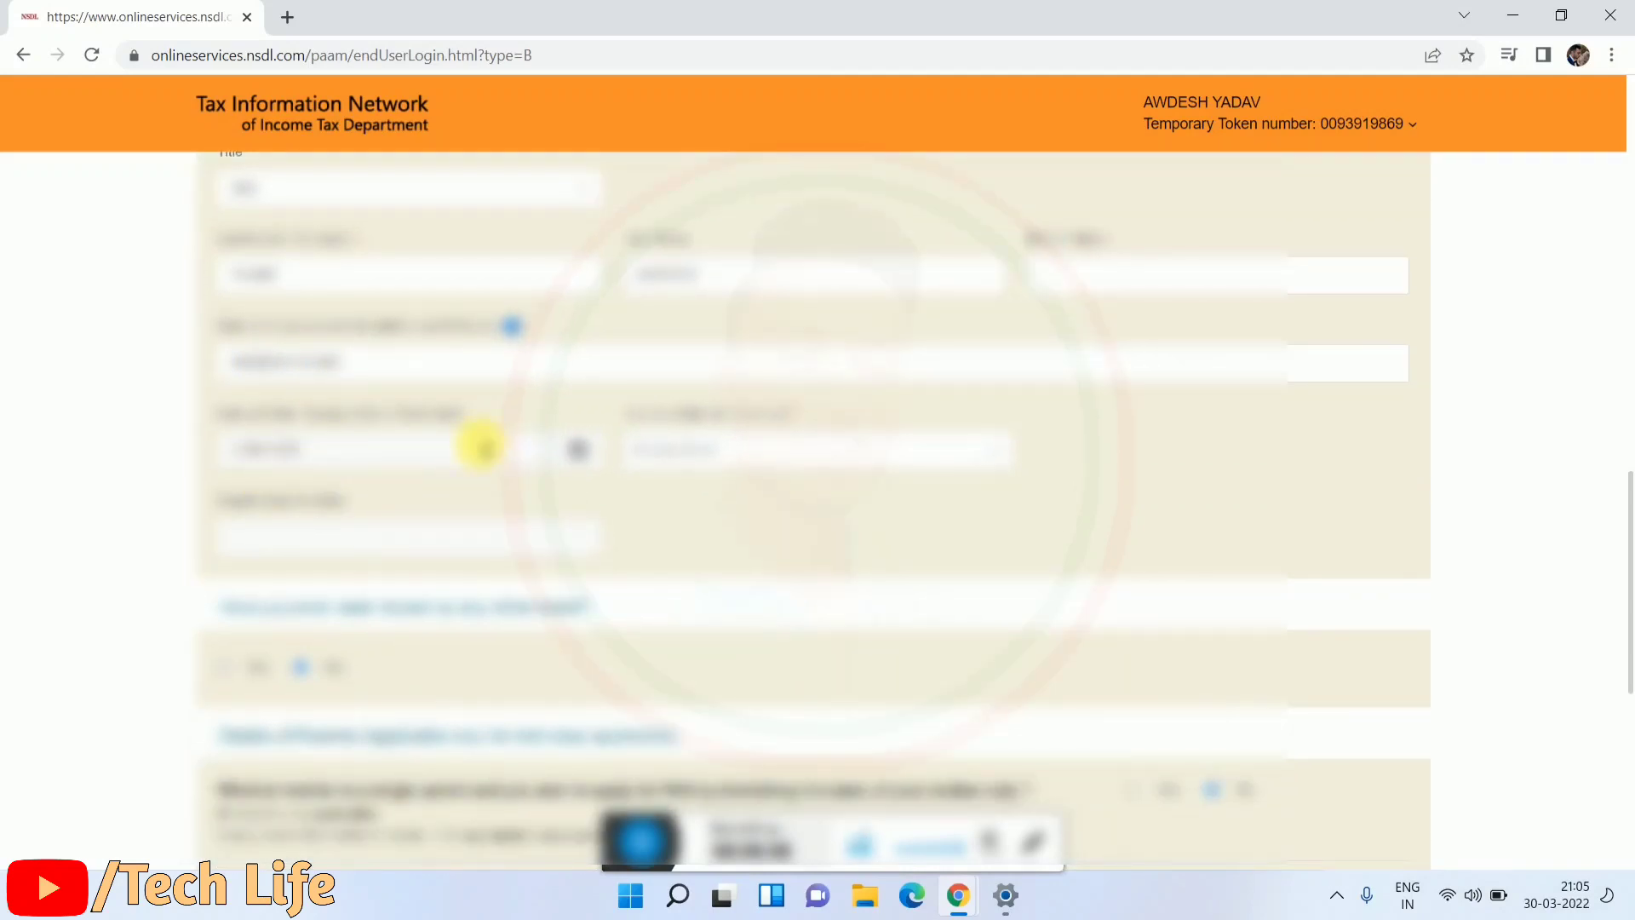
scroll(426, 434, "up", 1)
scroll(460, 447, "down", 1)
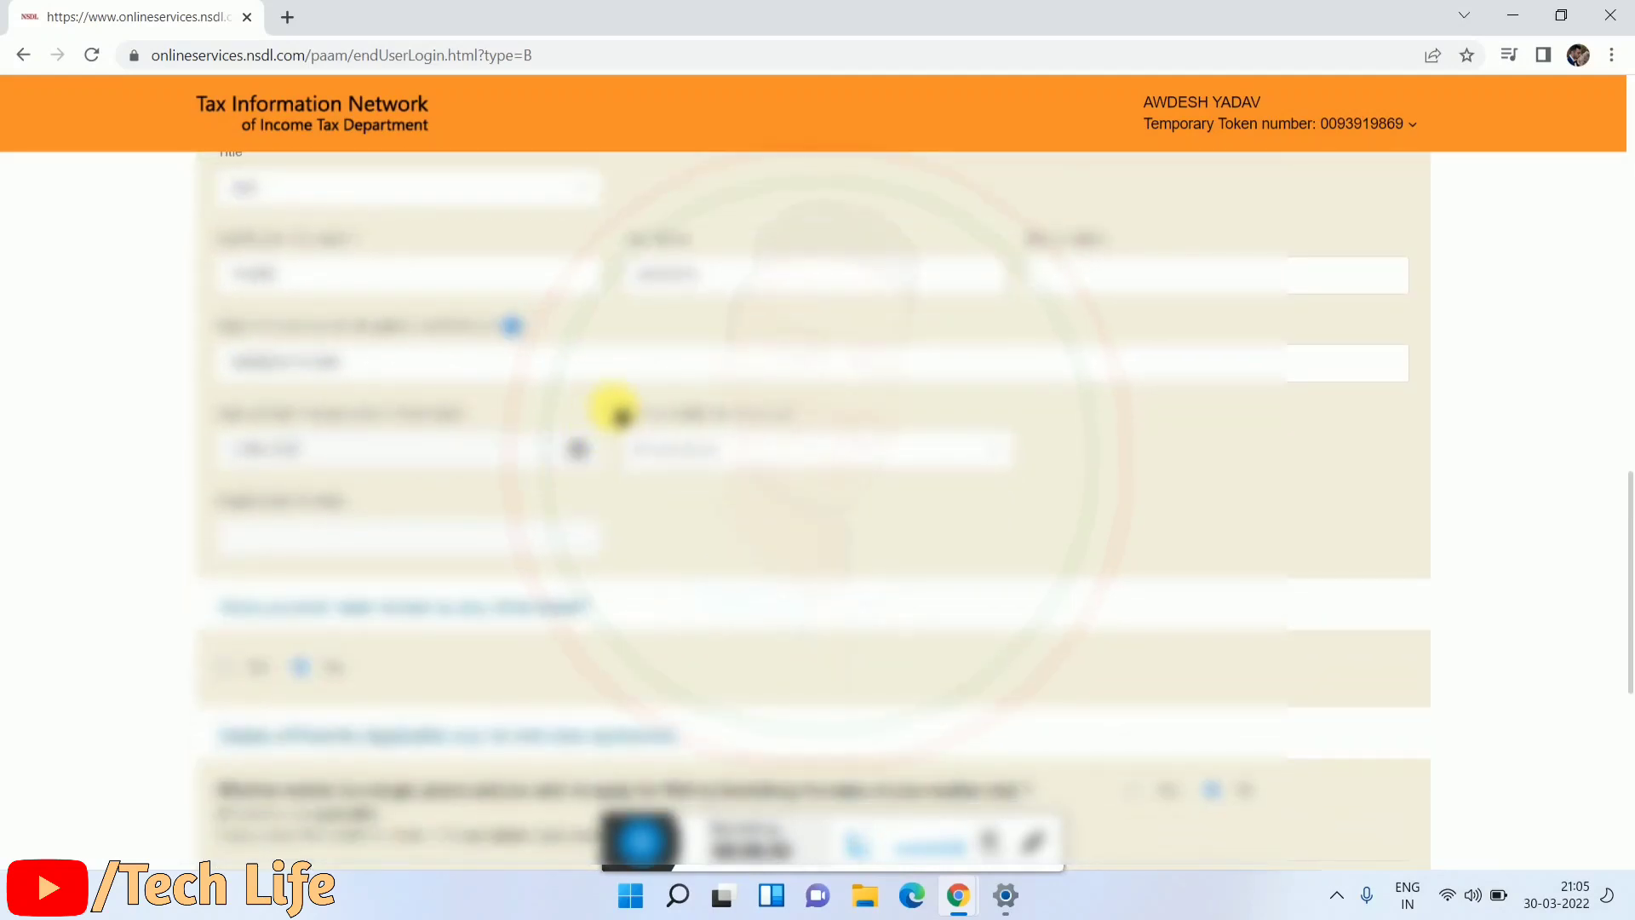
left_click_drag(622, 414, 833, 414)
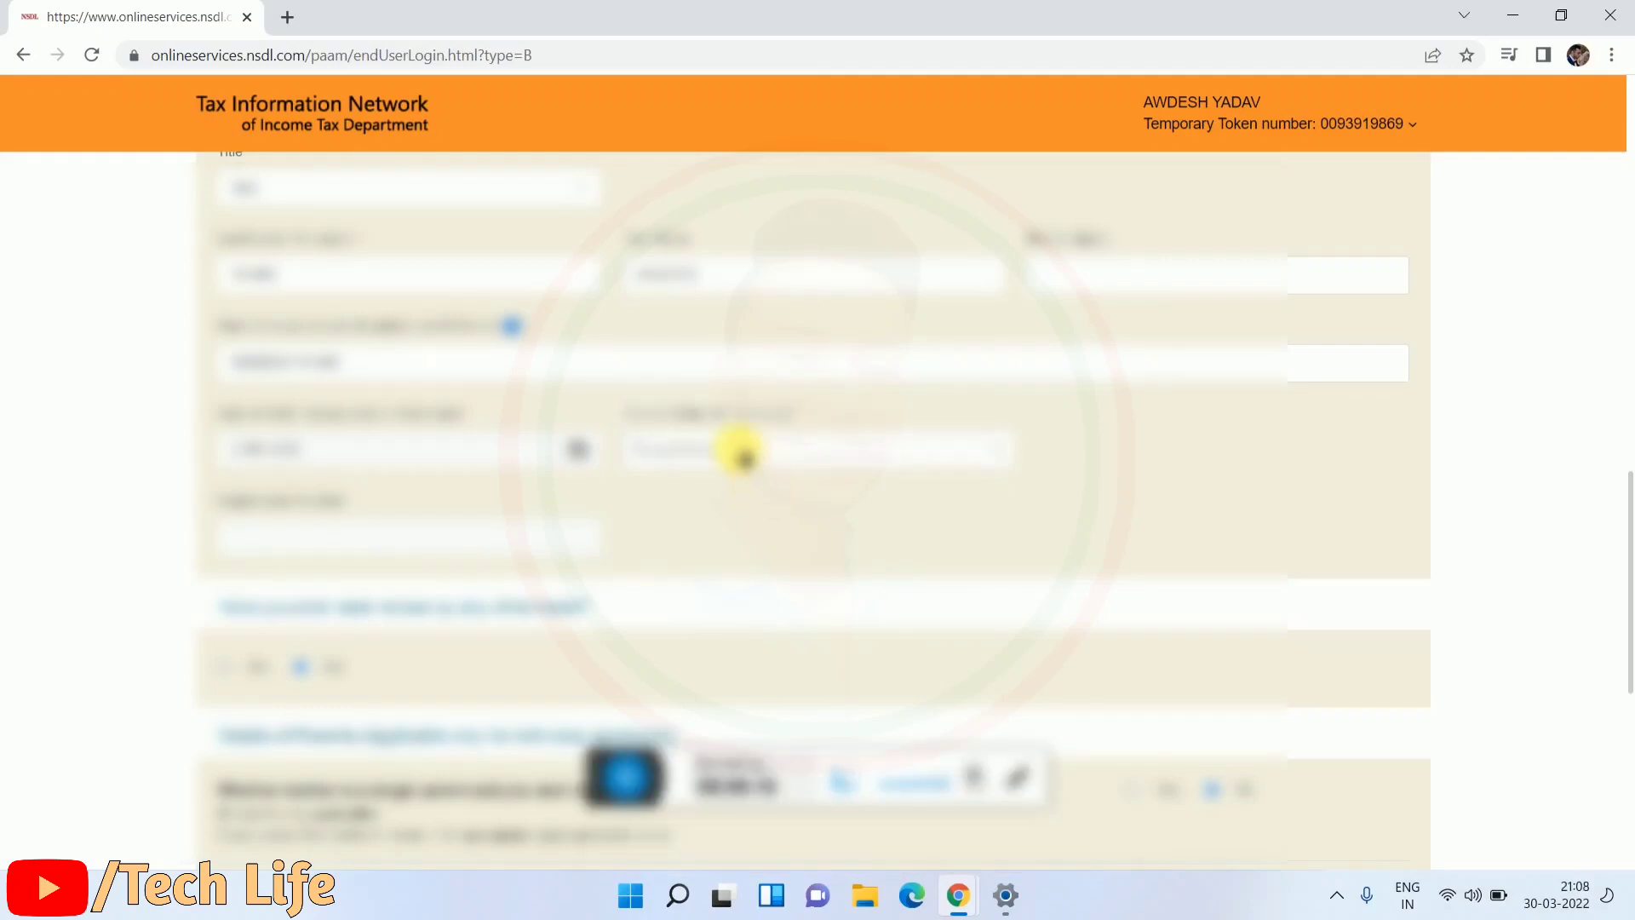
left_click(740, 448)
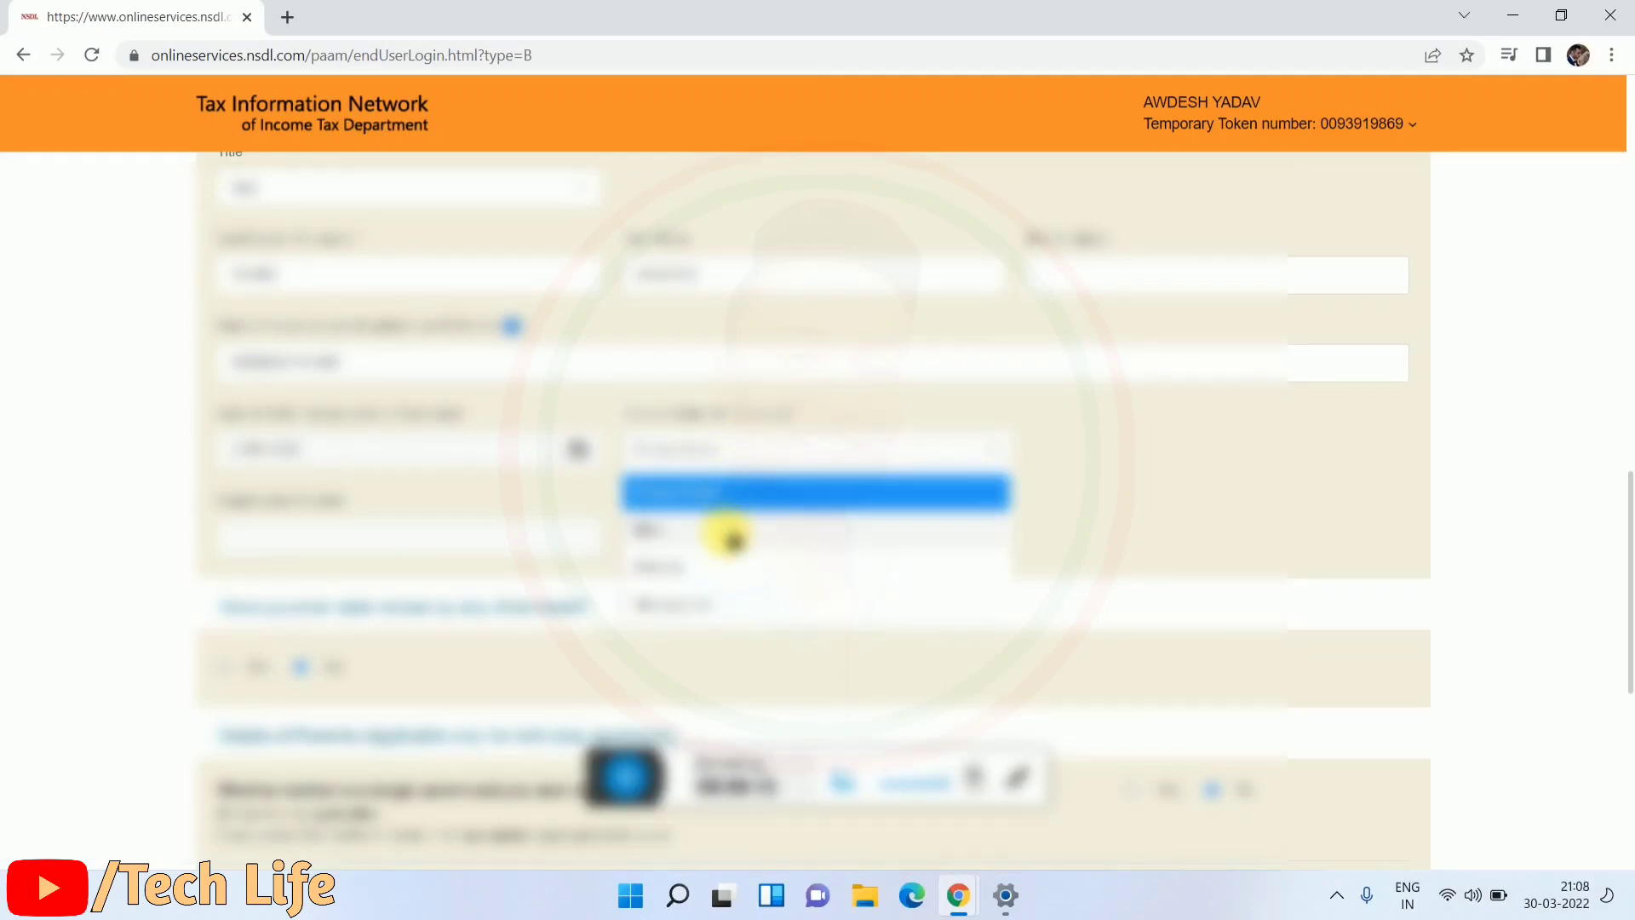
left_click(731, 535)
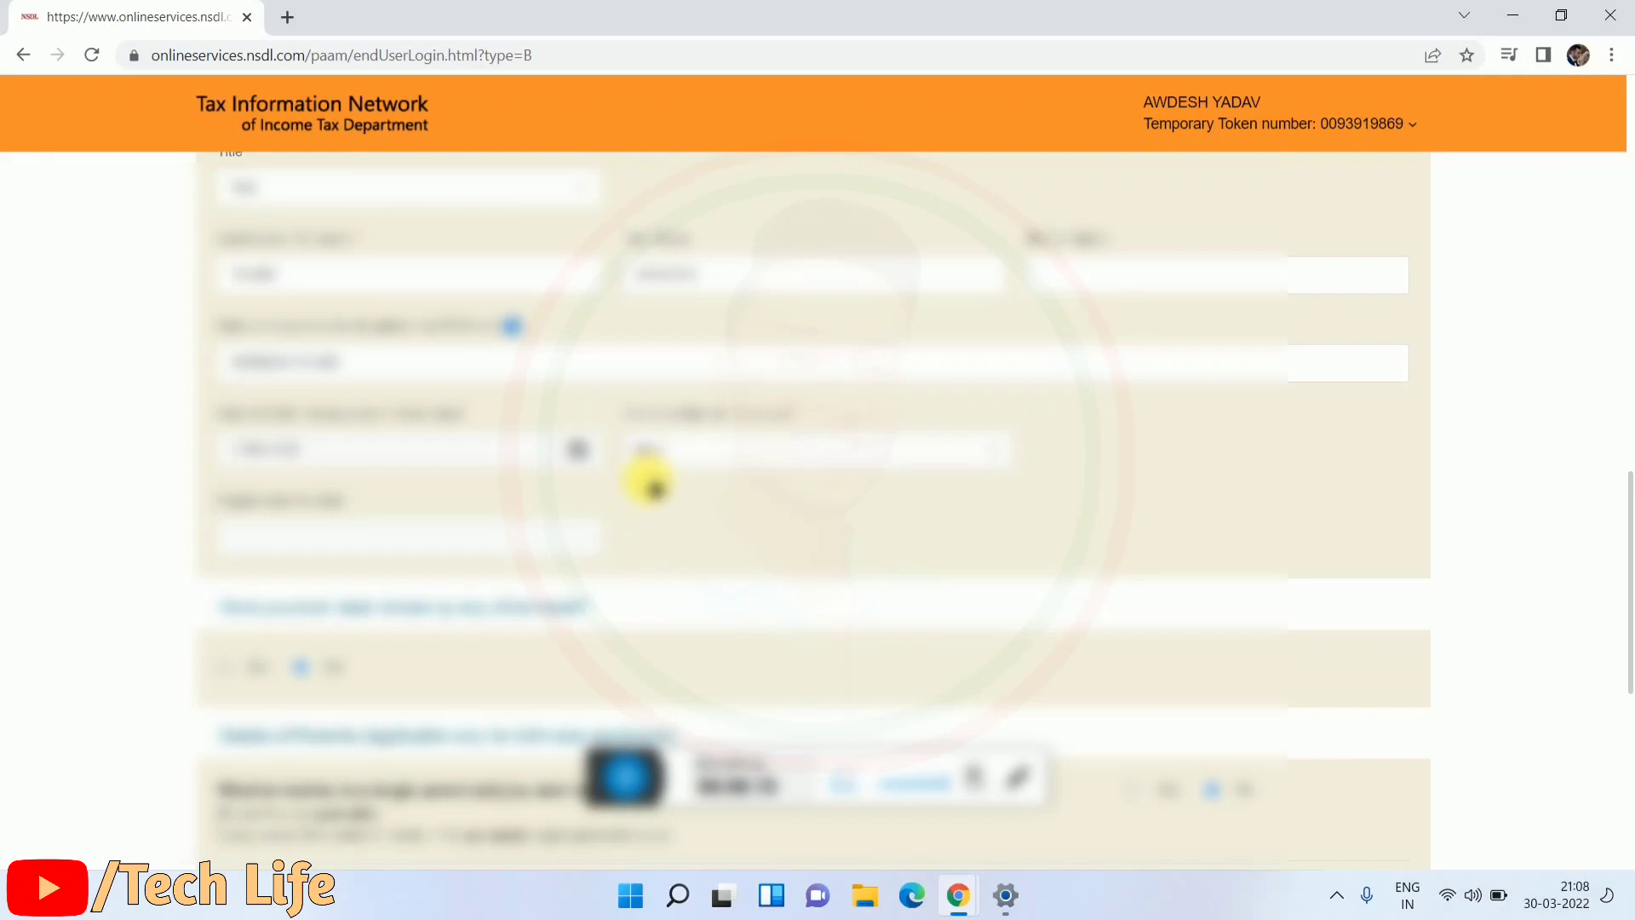
scroll(643, 485, "down", 1)
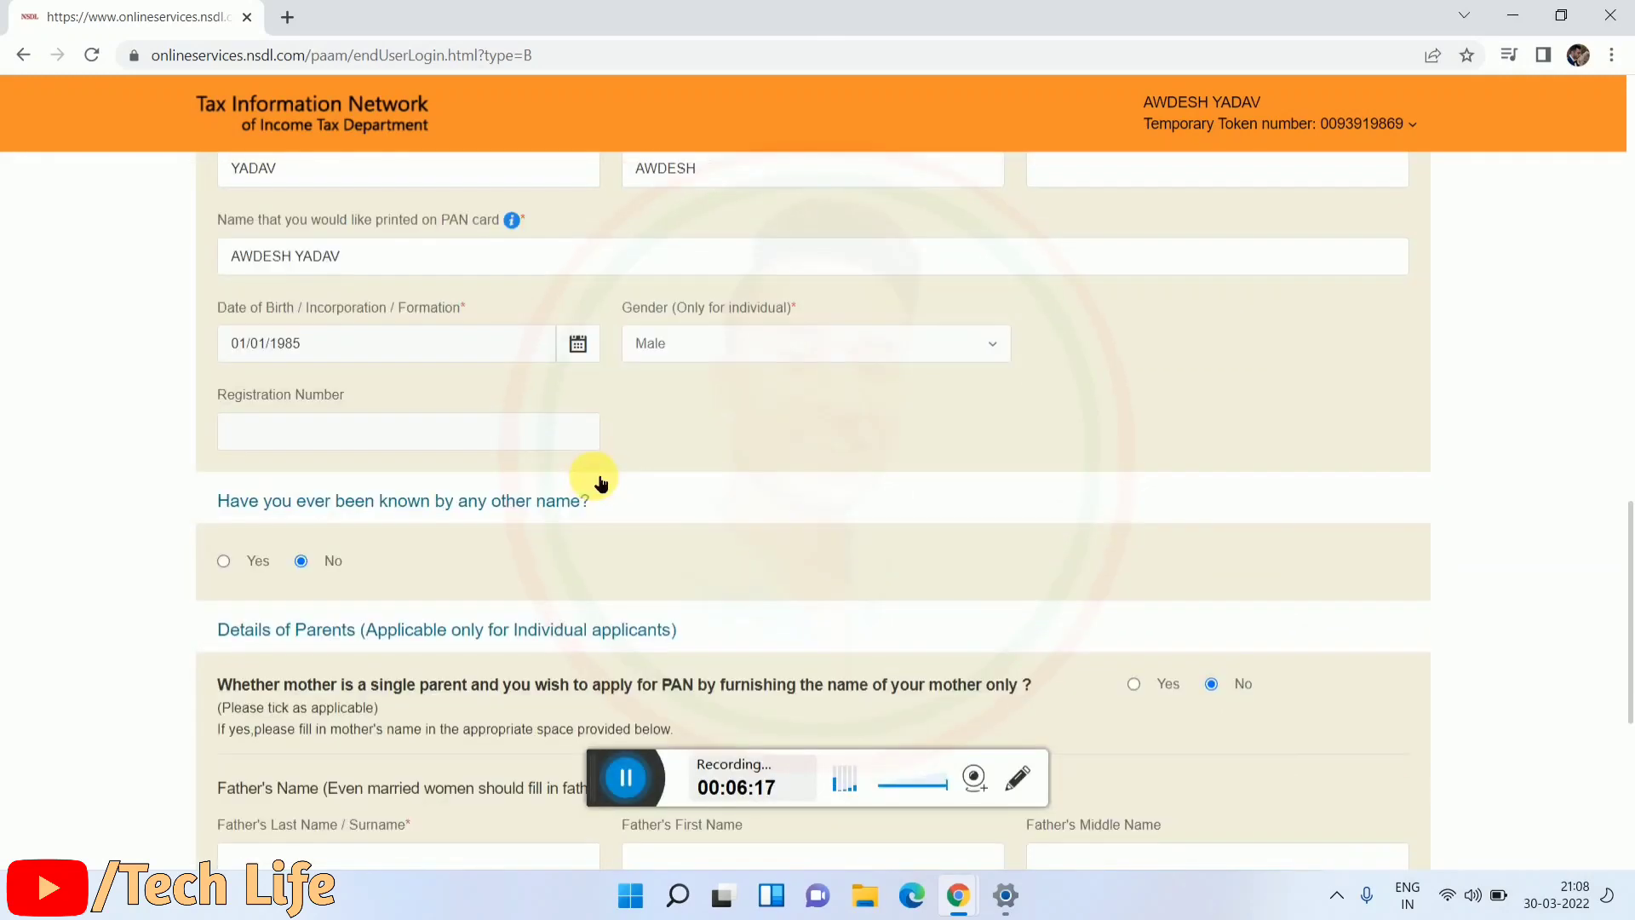
scroll(605, 490, "down", 1)
scroll(610, 494, "down", 3)
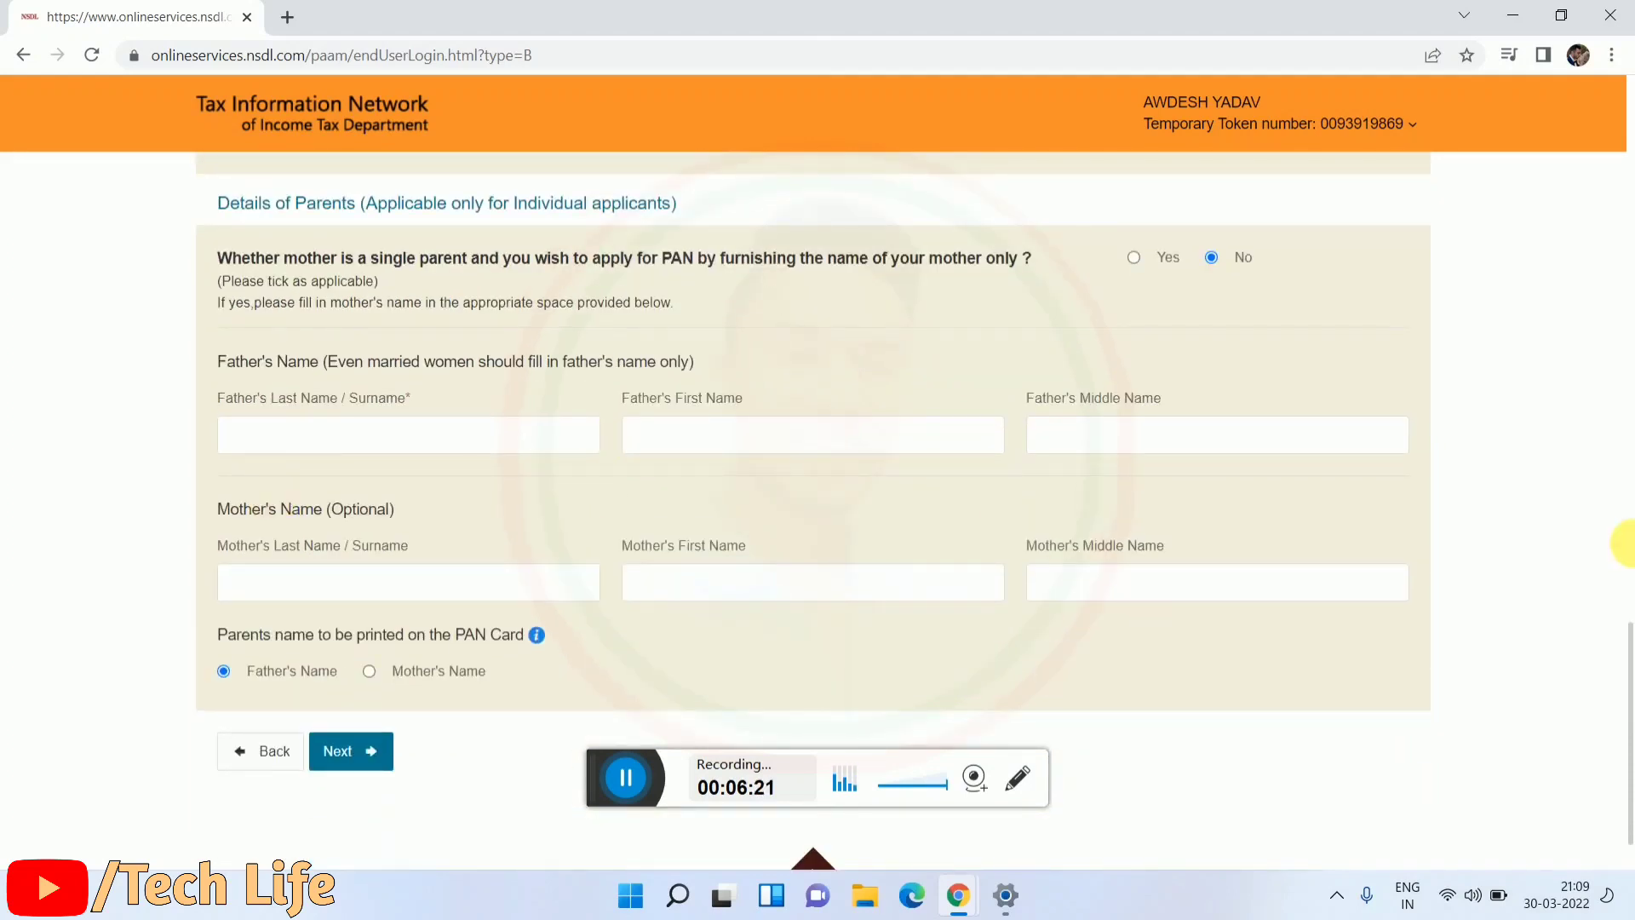
Step: Fill the father's last and first name from a saved Chrome autofill suggestion
left_click_drag(206, 398, 383, 412)
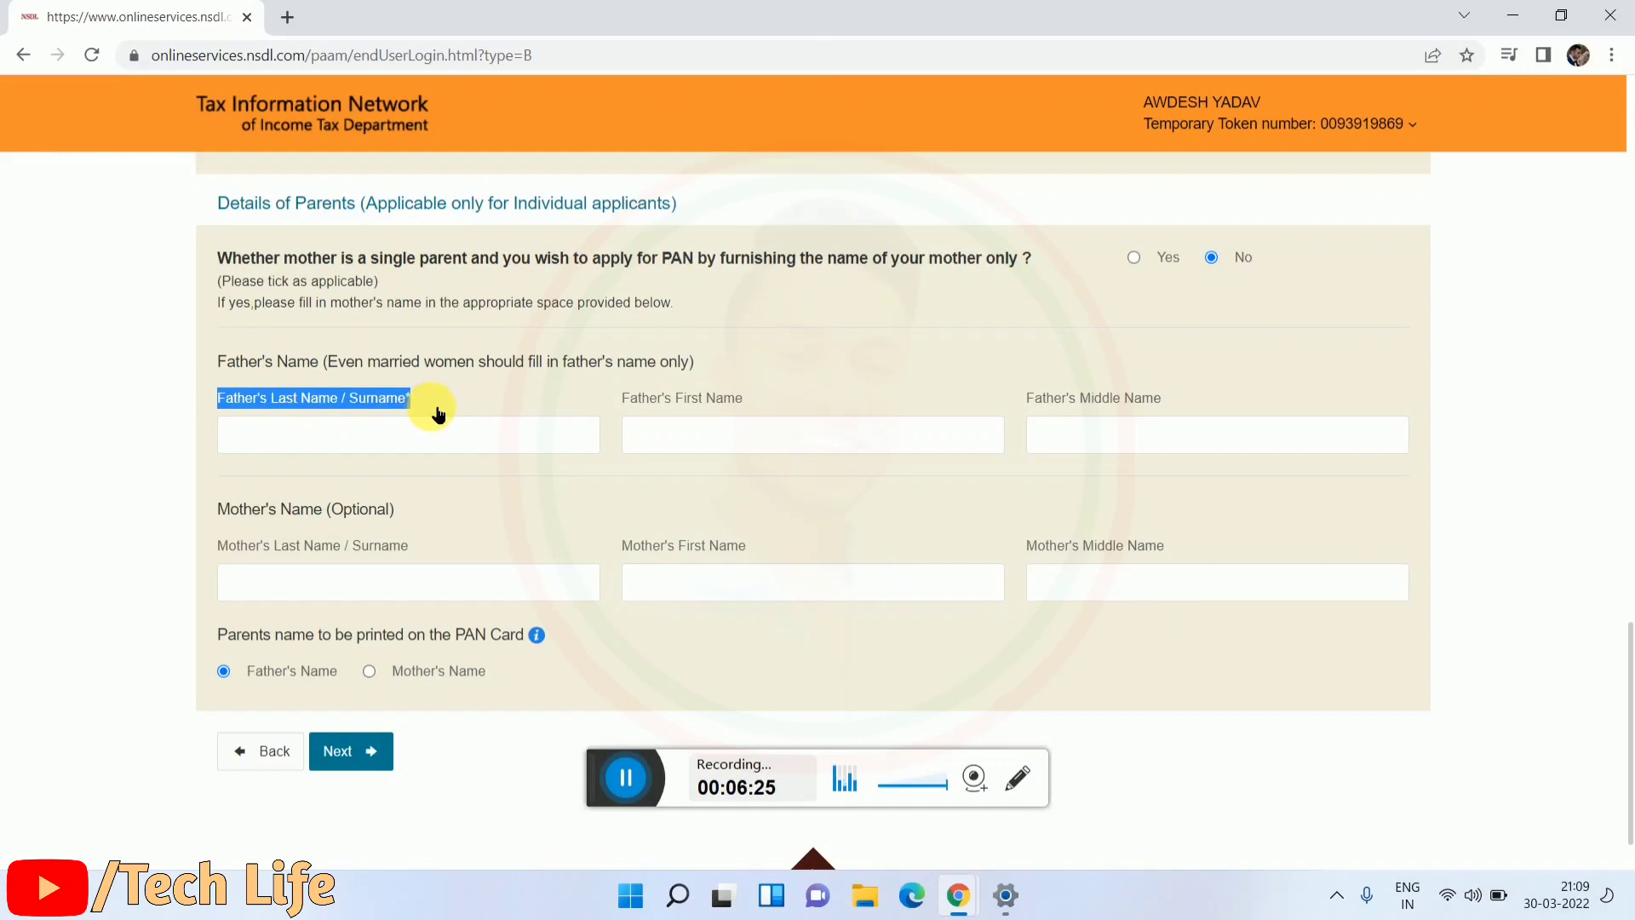
left_click_drag(611, 398, 1015, 390)
left_click(1031, 400)
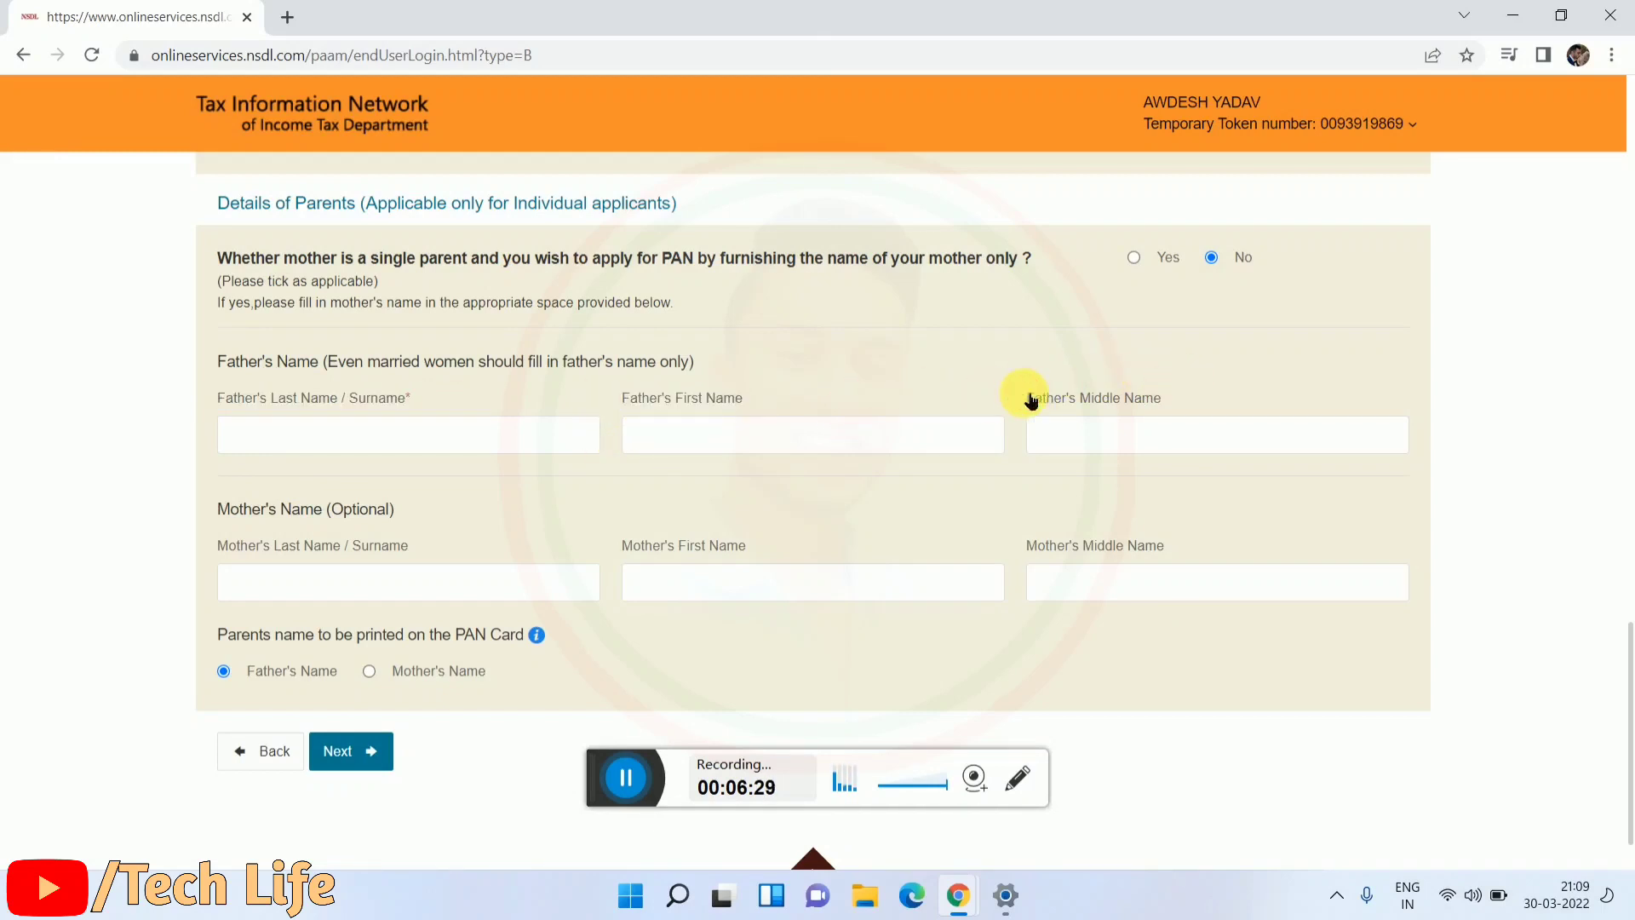
left_click(911, 375)
left_click(384, 445)
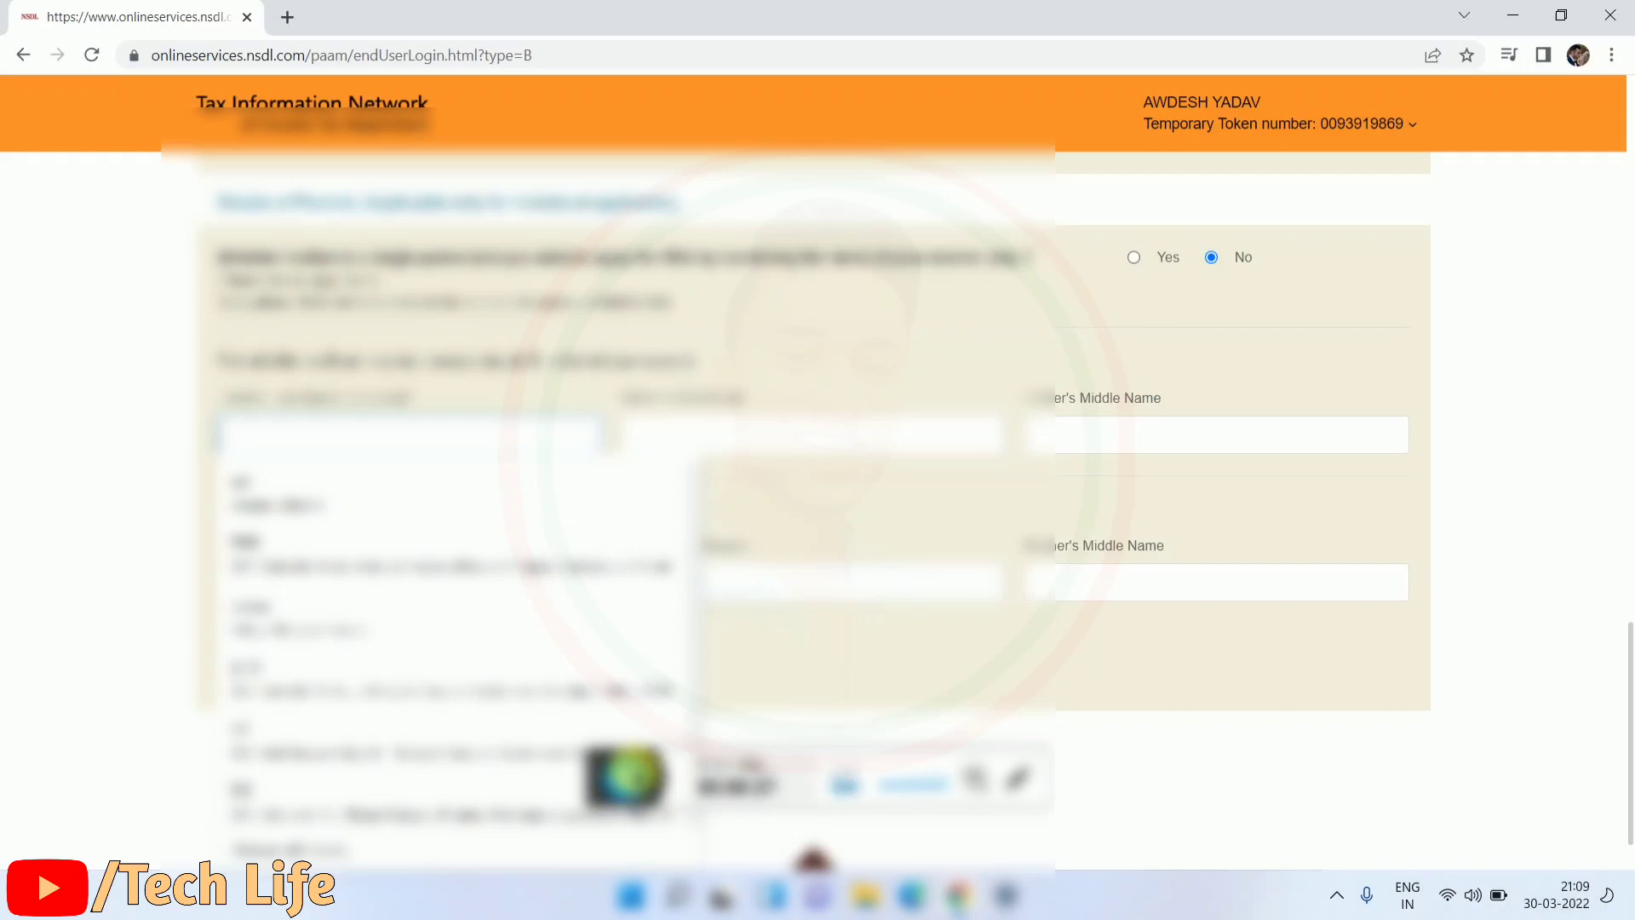
left_click(625, 776)
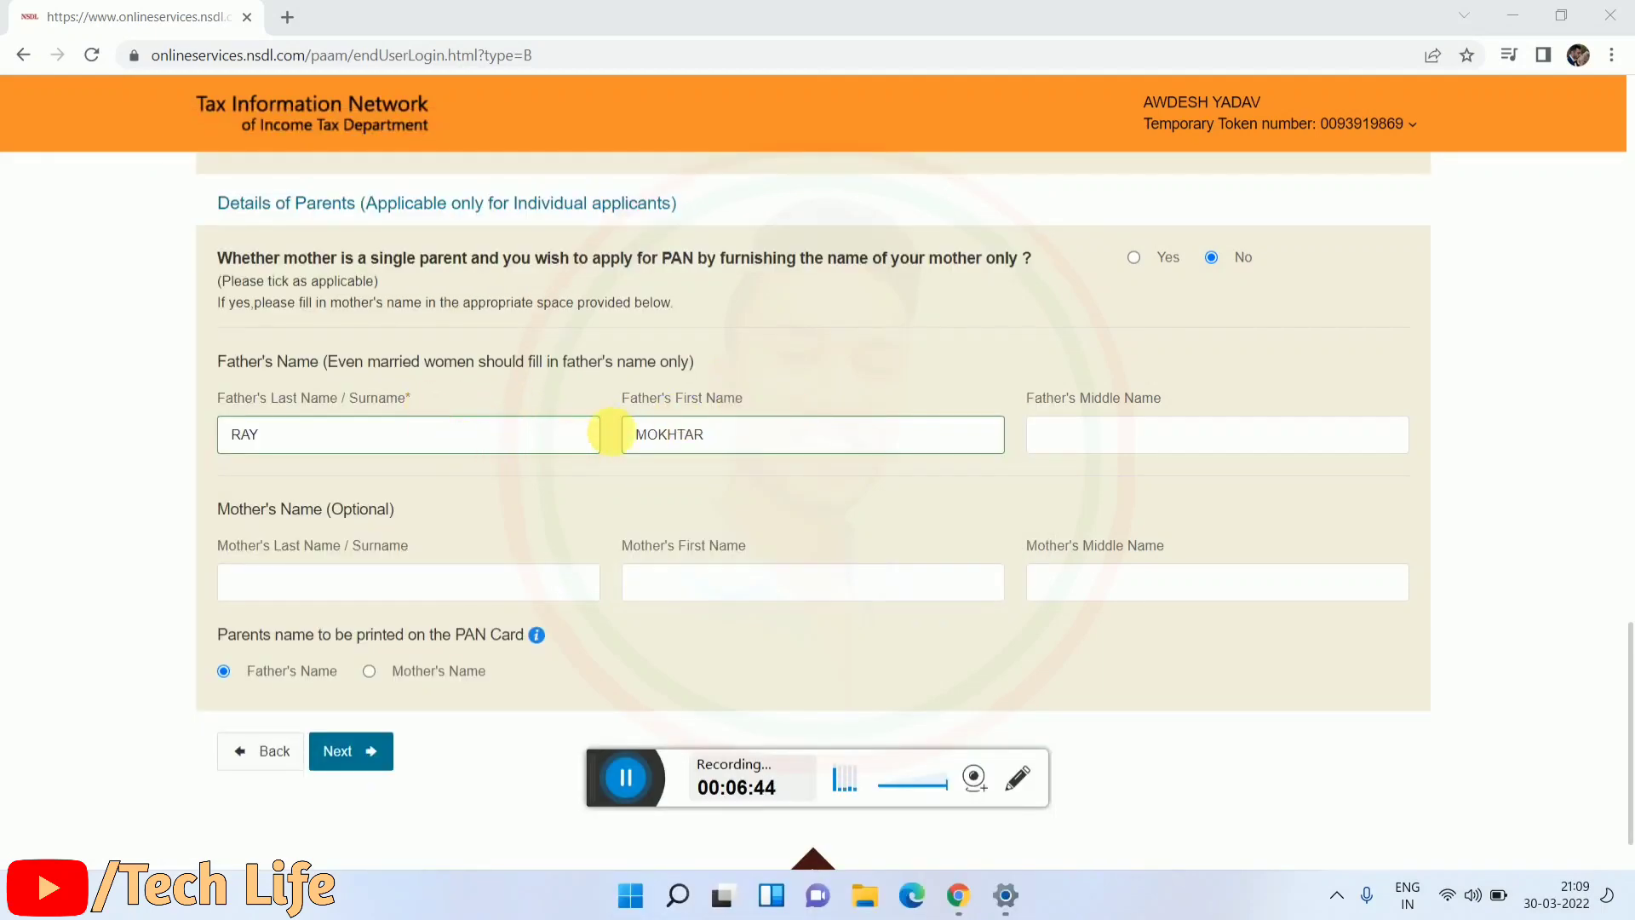
Step: Review the optional Mother's Name fields and advance to the Contact & other details step
scroll(533, 474, "down", 1)
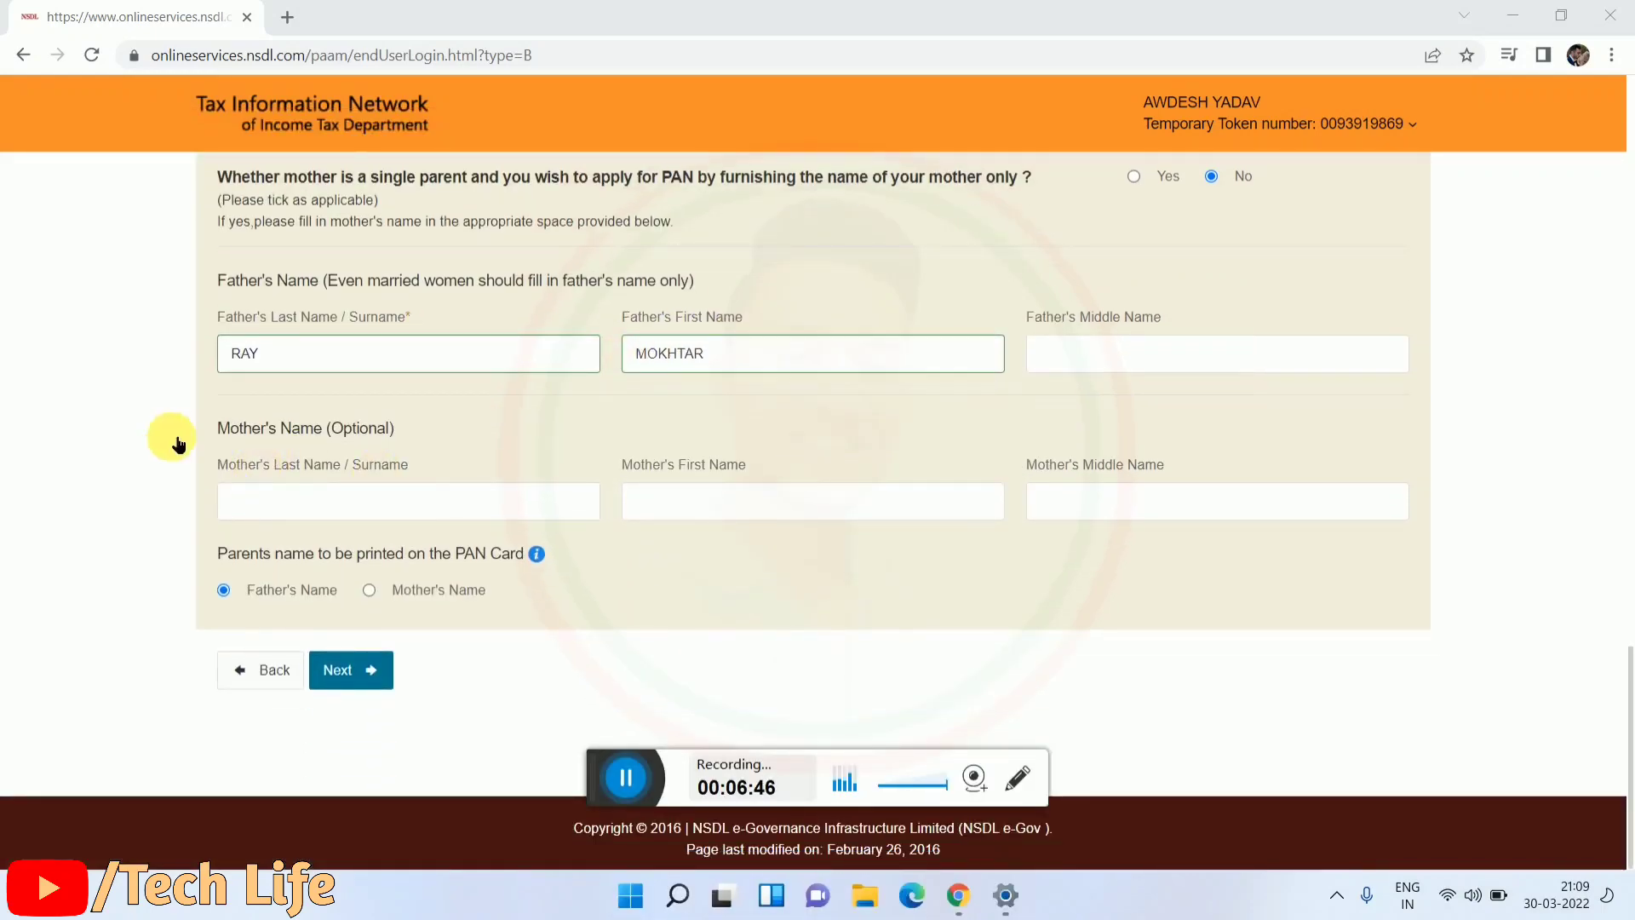
left_click_drag(212, 423, 416, 436)
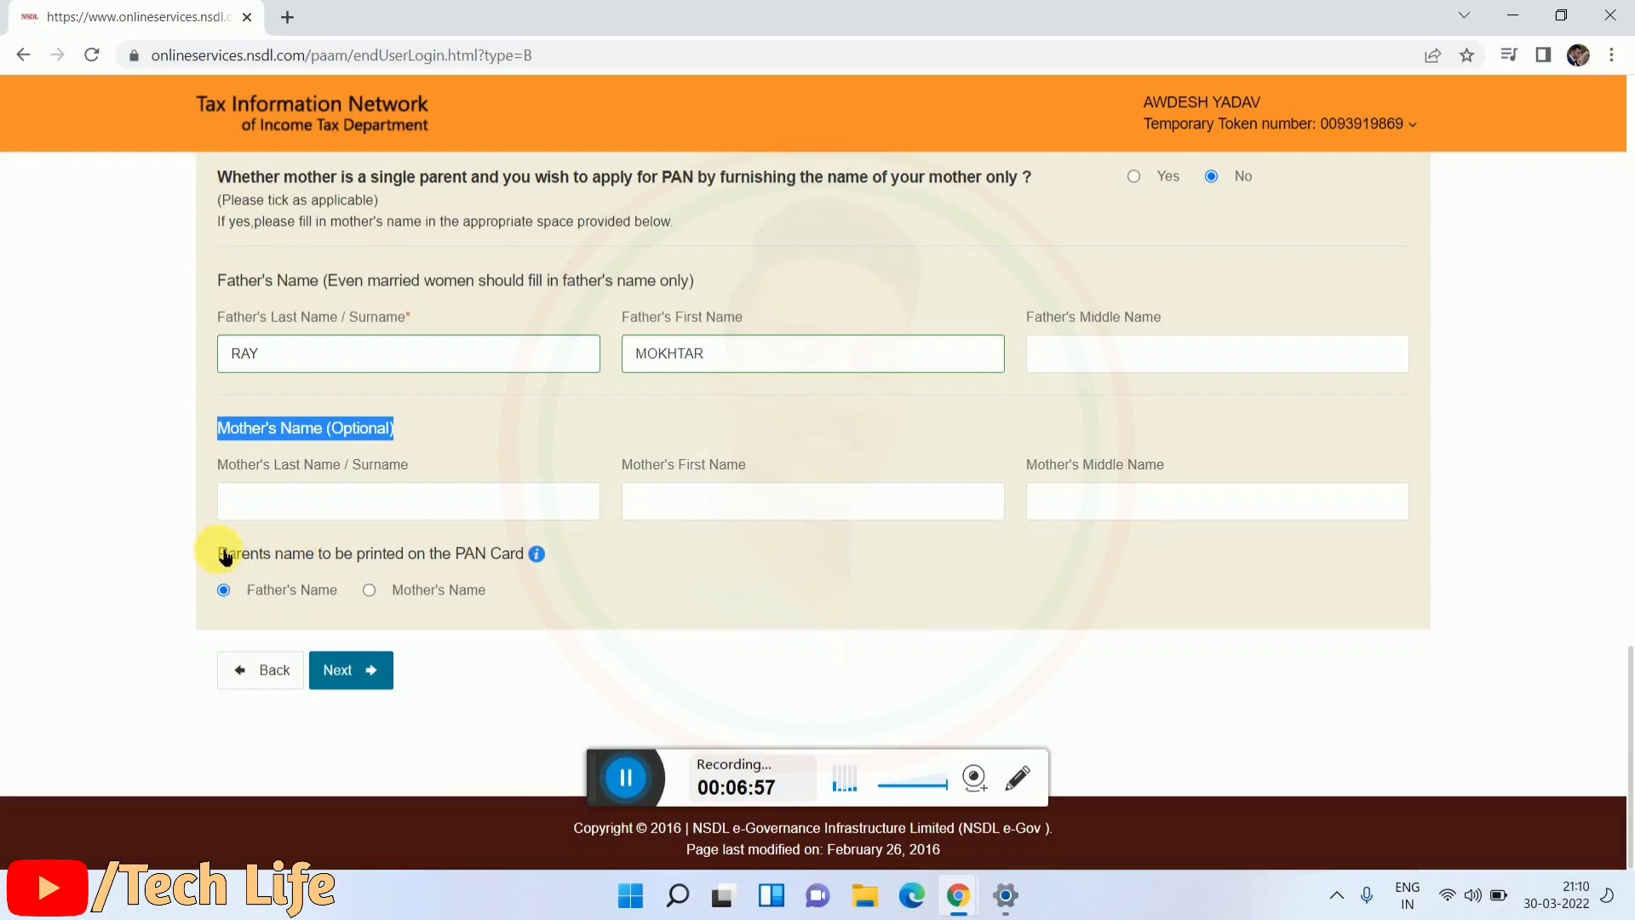
left_click_drag(226, 556, 220, 553)
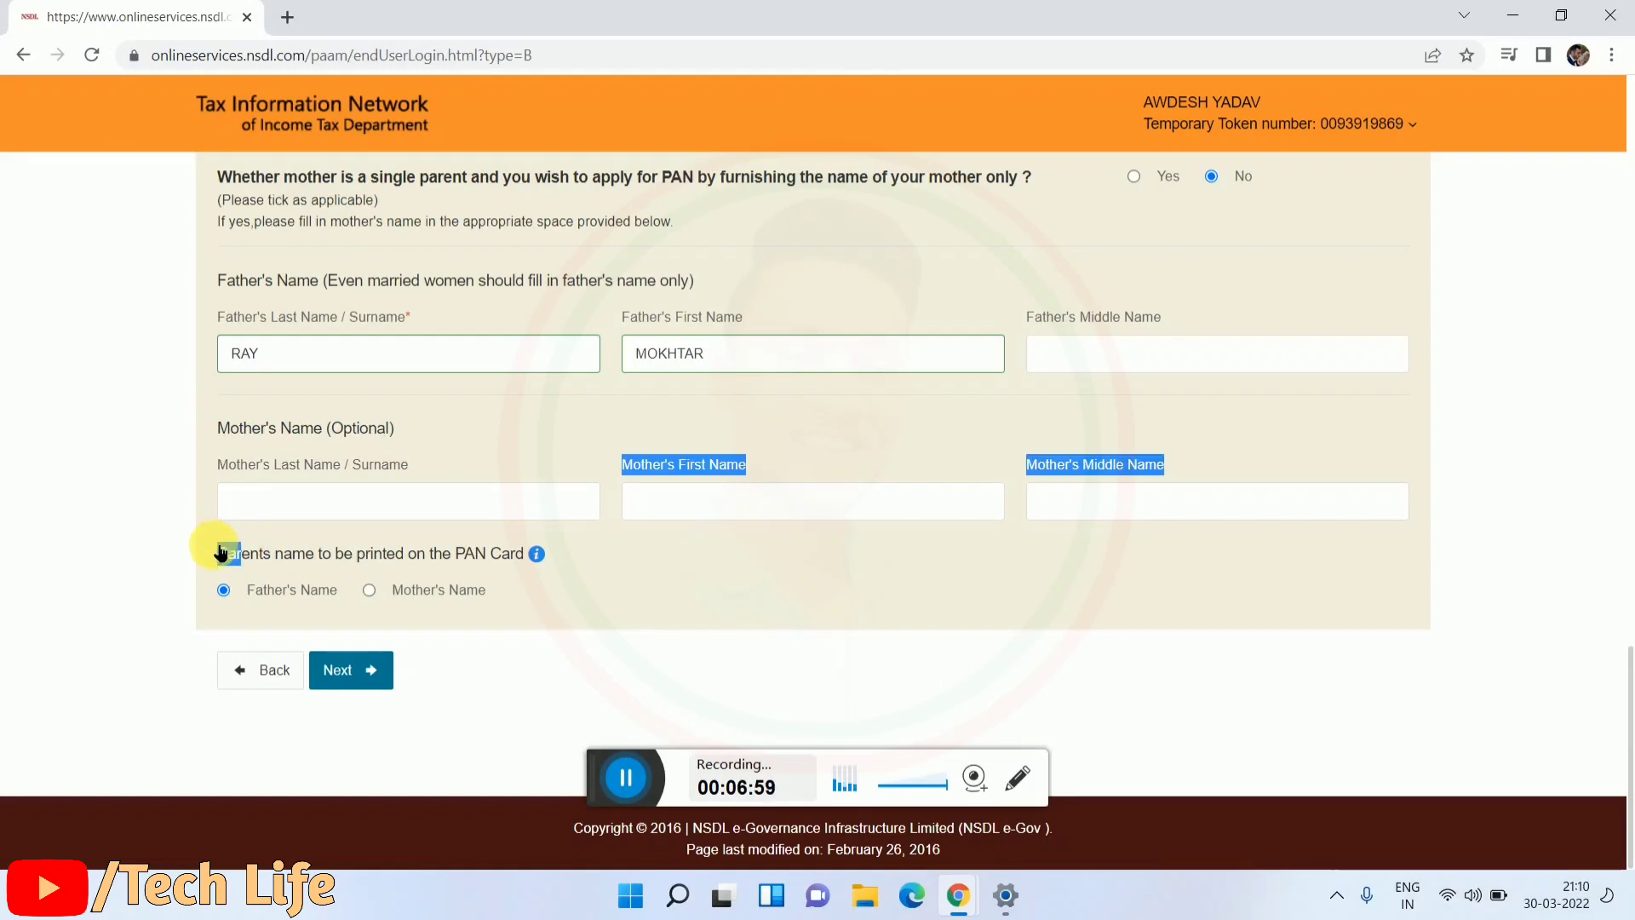
left_click(606, 529)
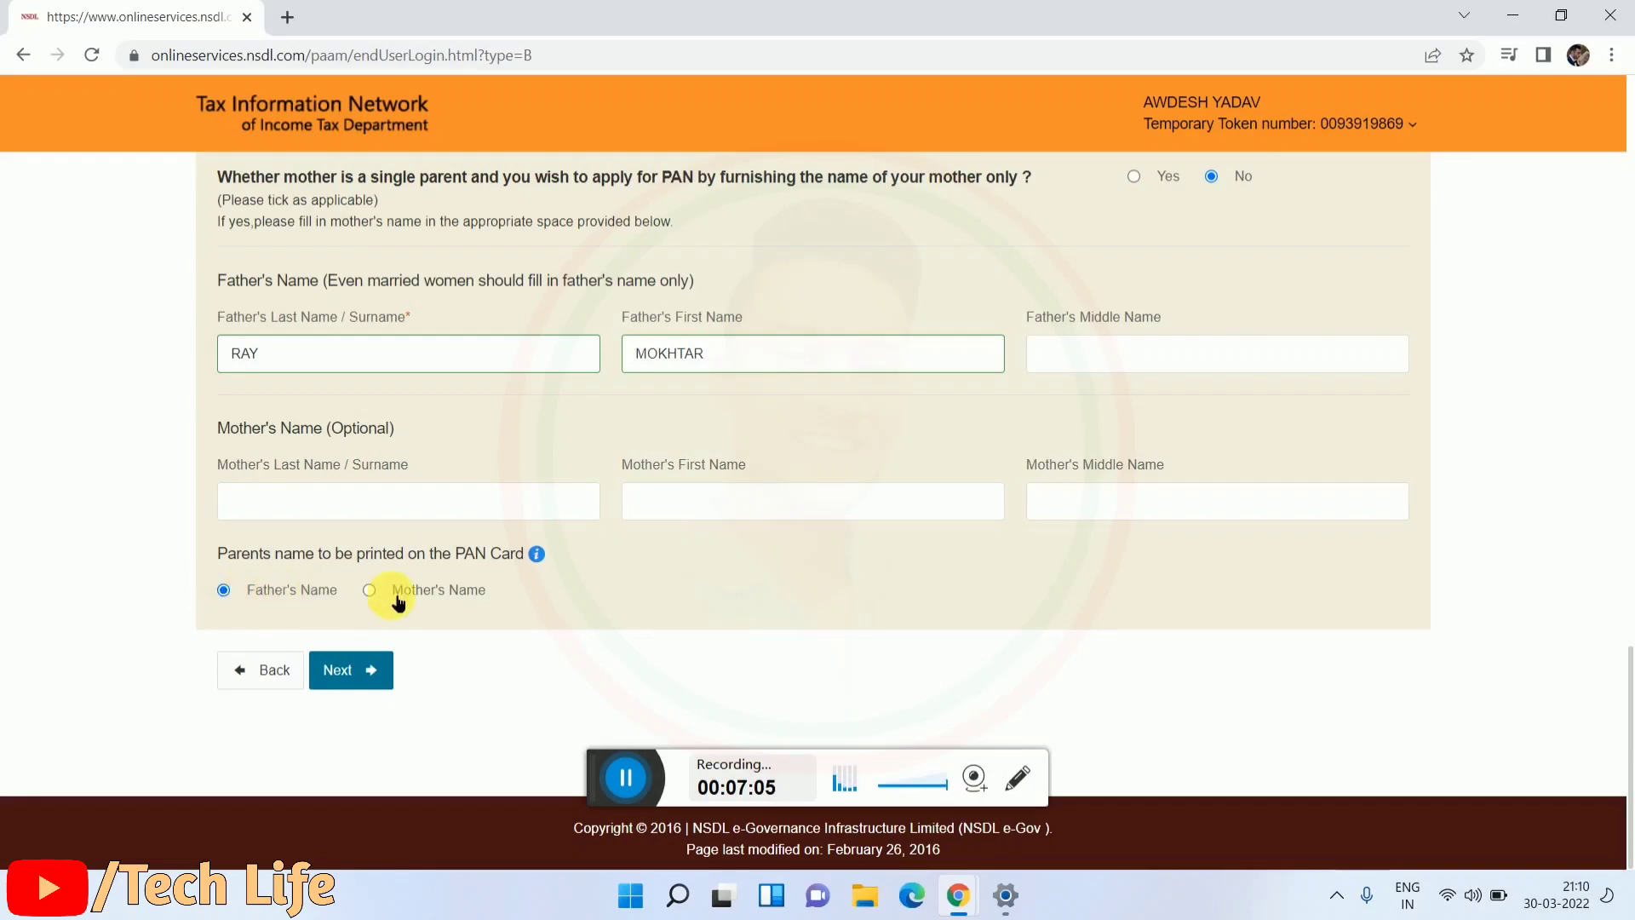
left_click(352, 677)
Step: Tick Salary under Source of Income and scroll through the address sections
scroll(395, 654, "down", 2)
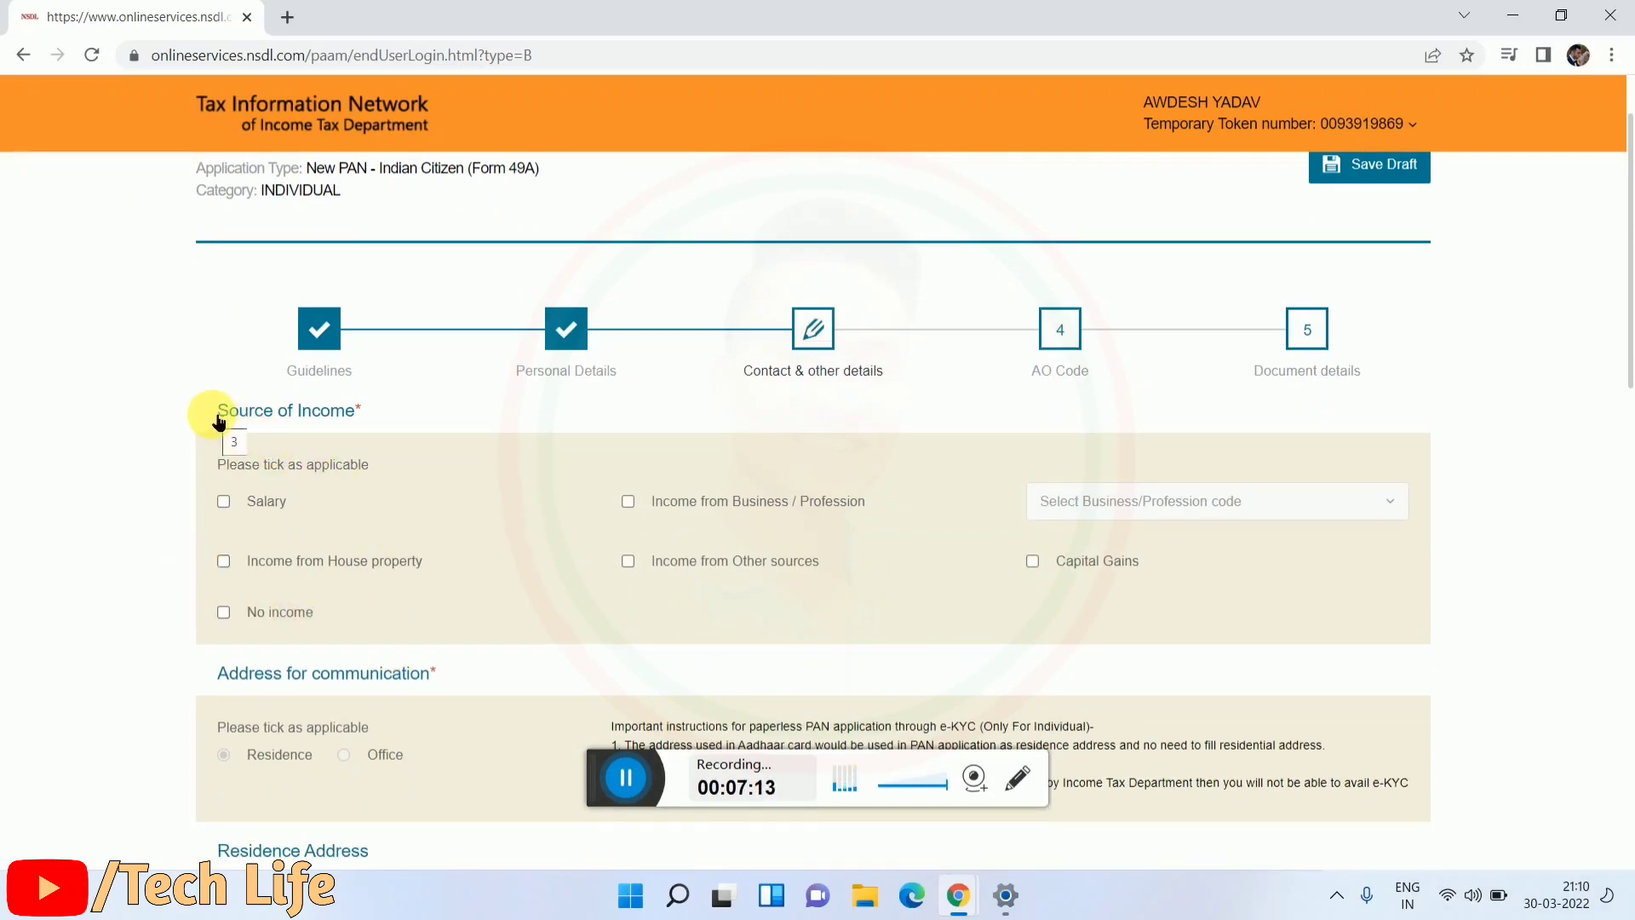
left_click_drag(219, 411, 467, 430)
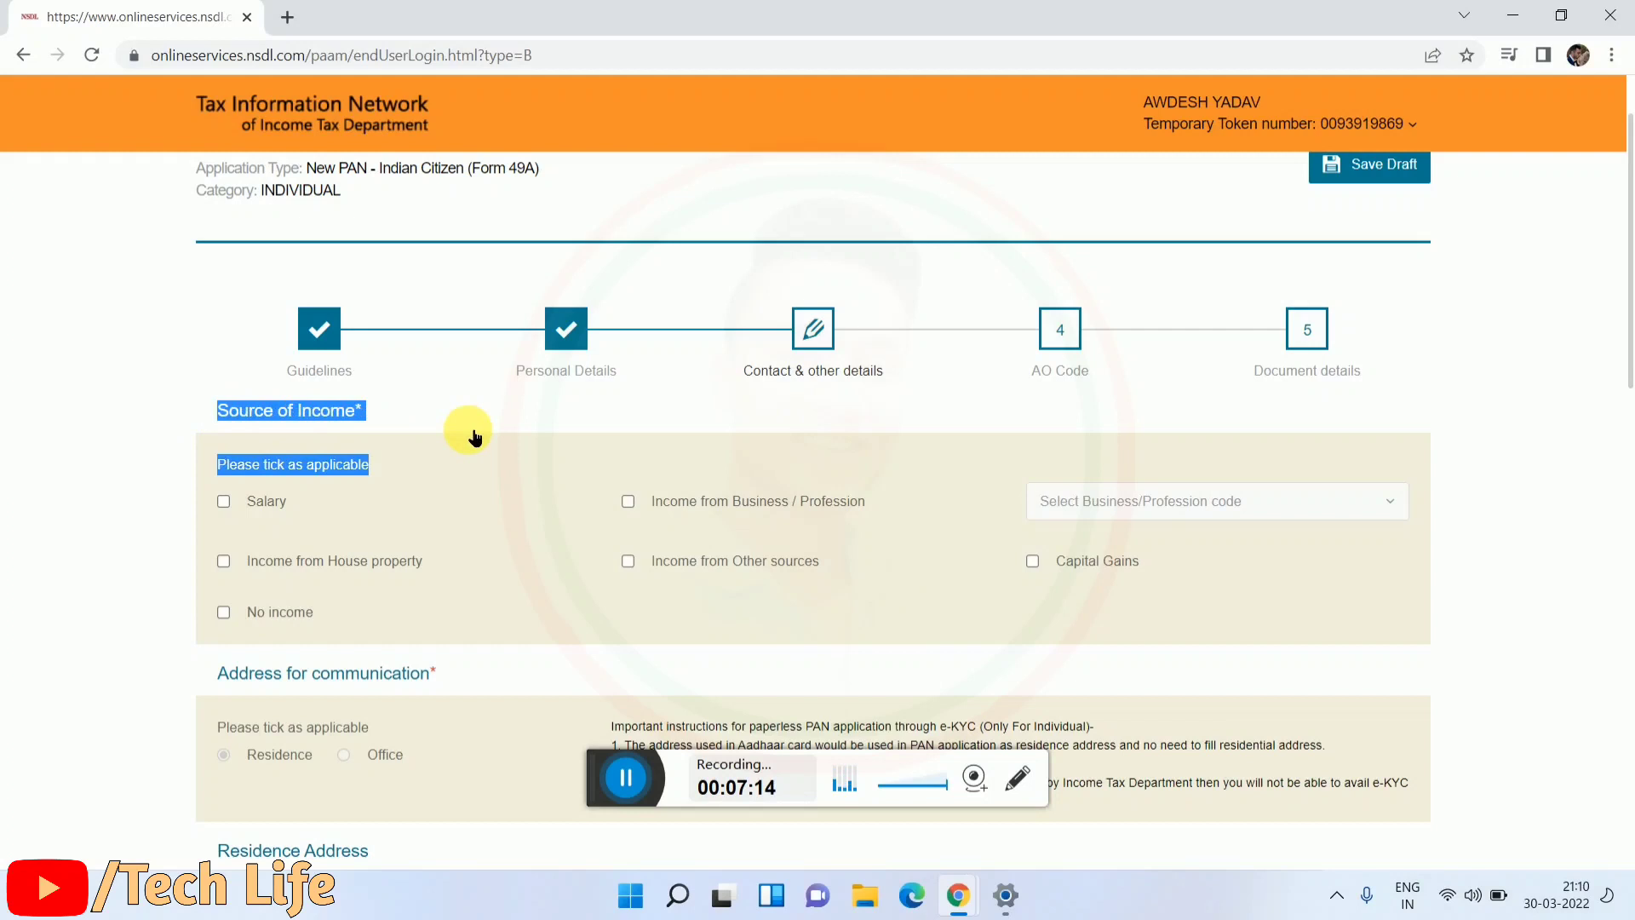
left_click(405, 417)
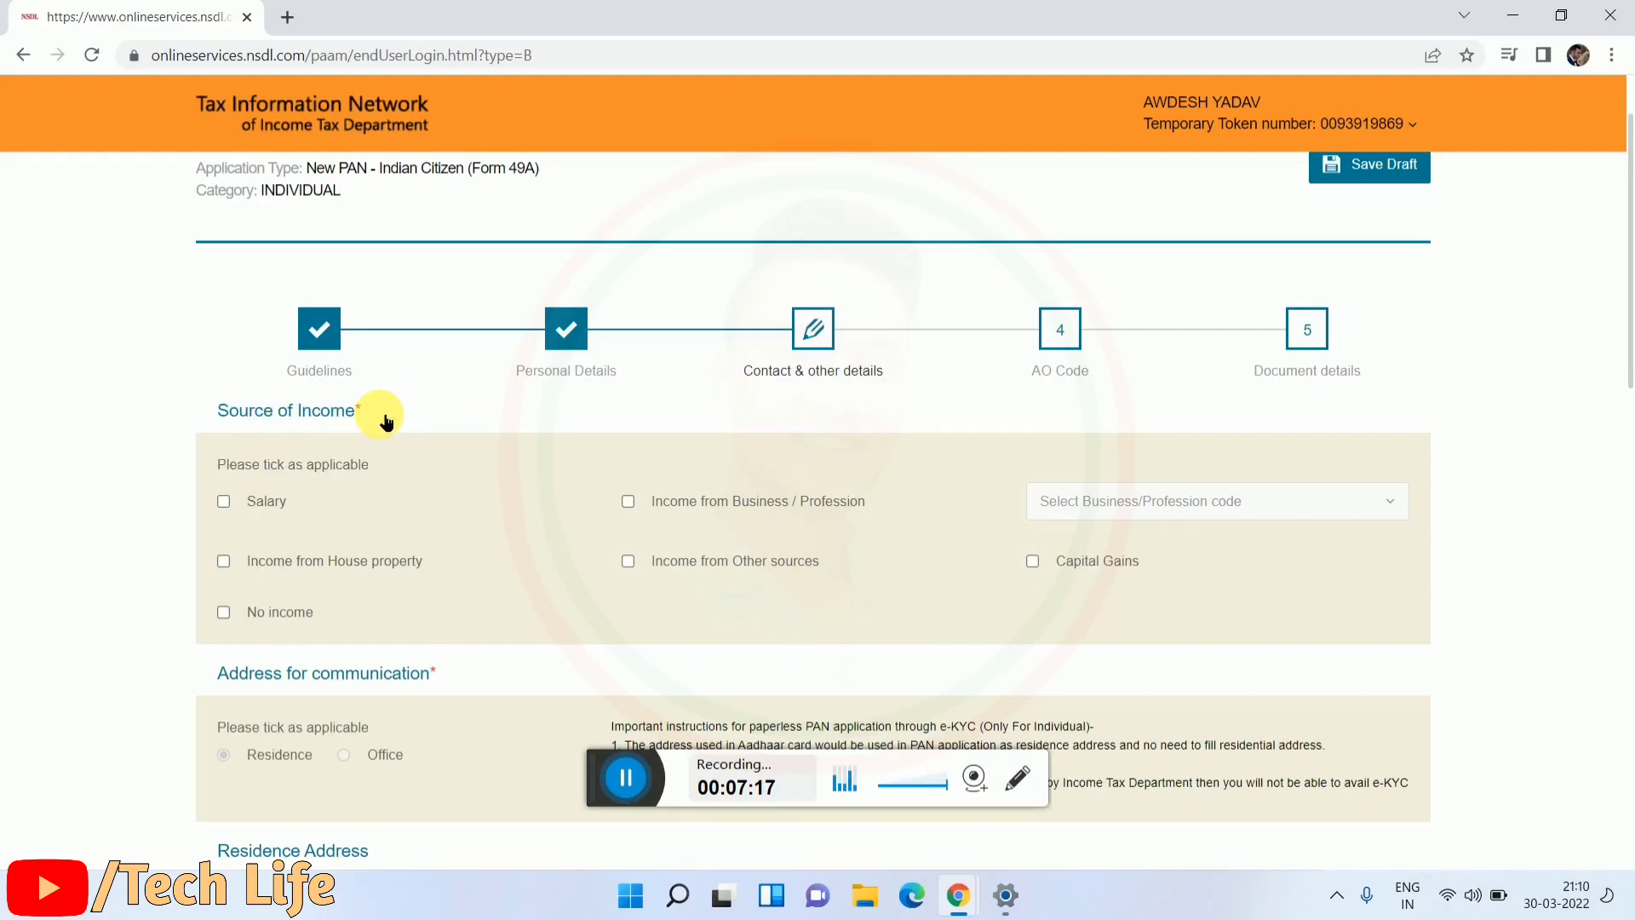
scroll(385, 421, "down", 1)
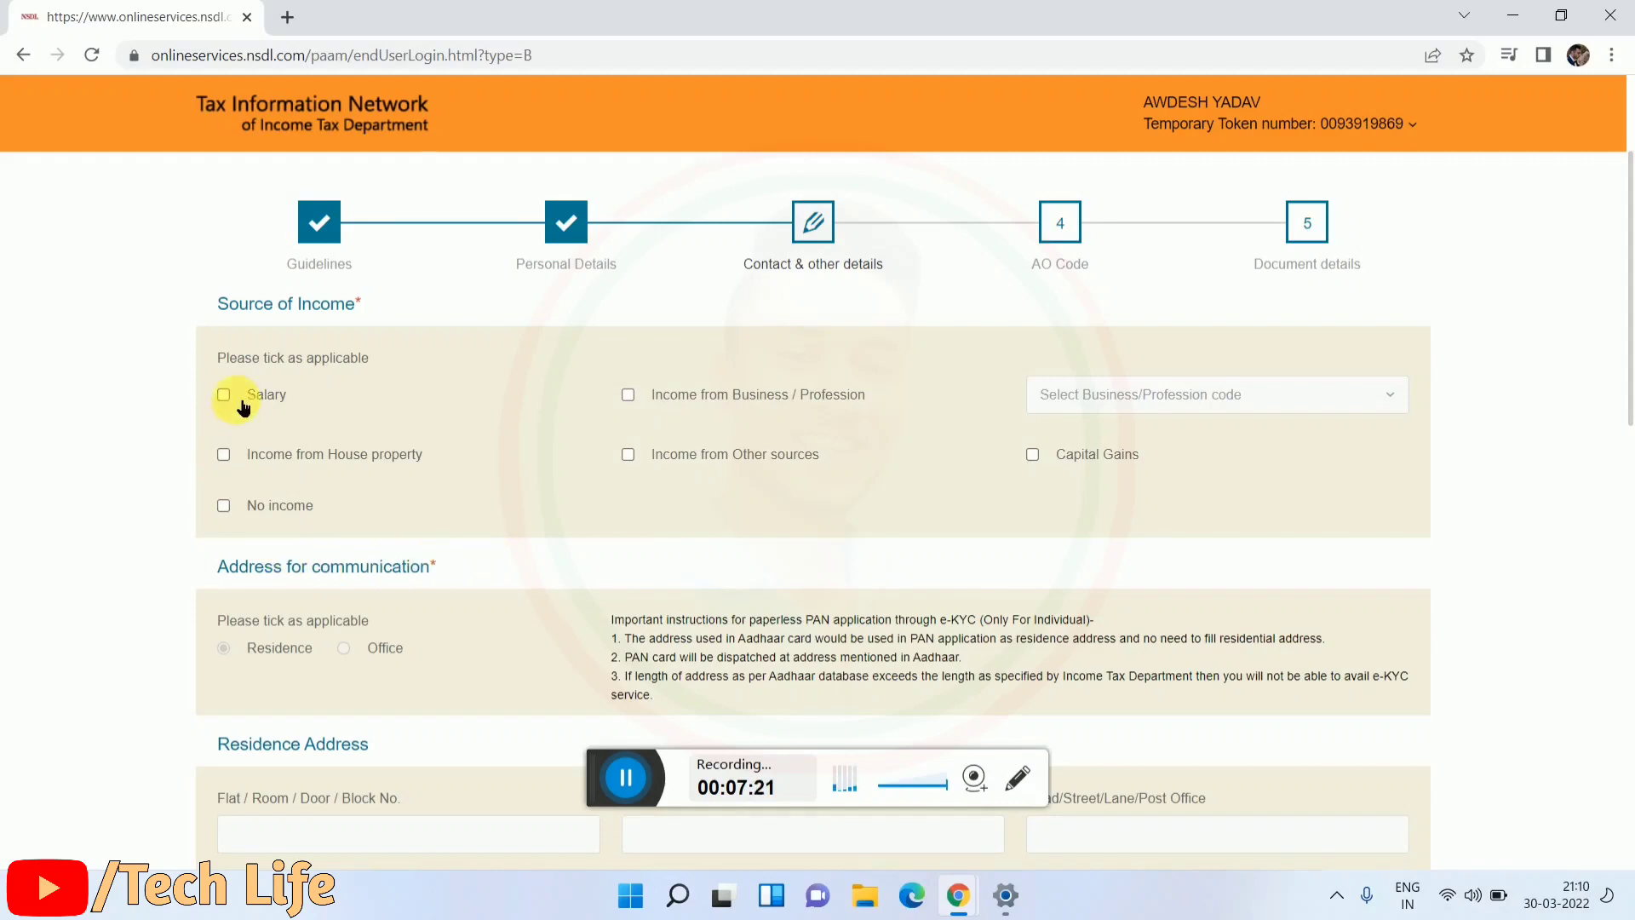
scroll(383, 438, "down", 4)
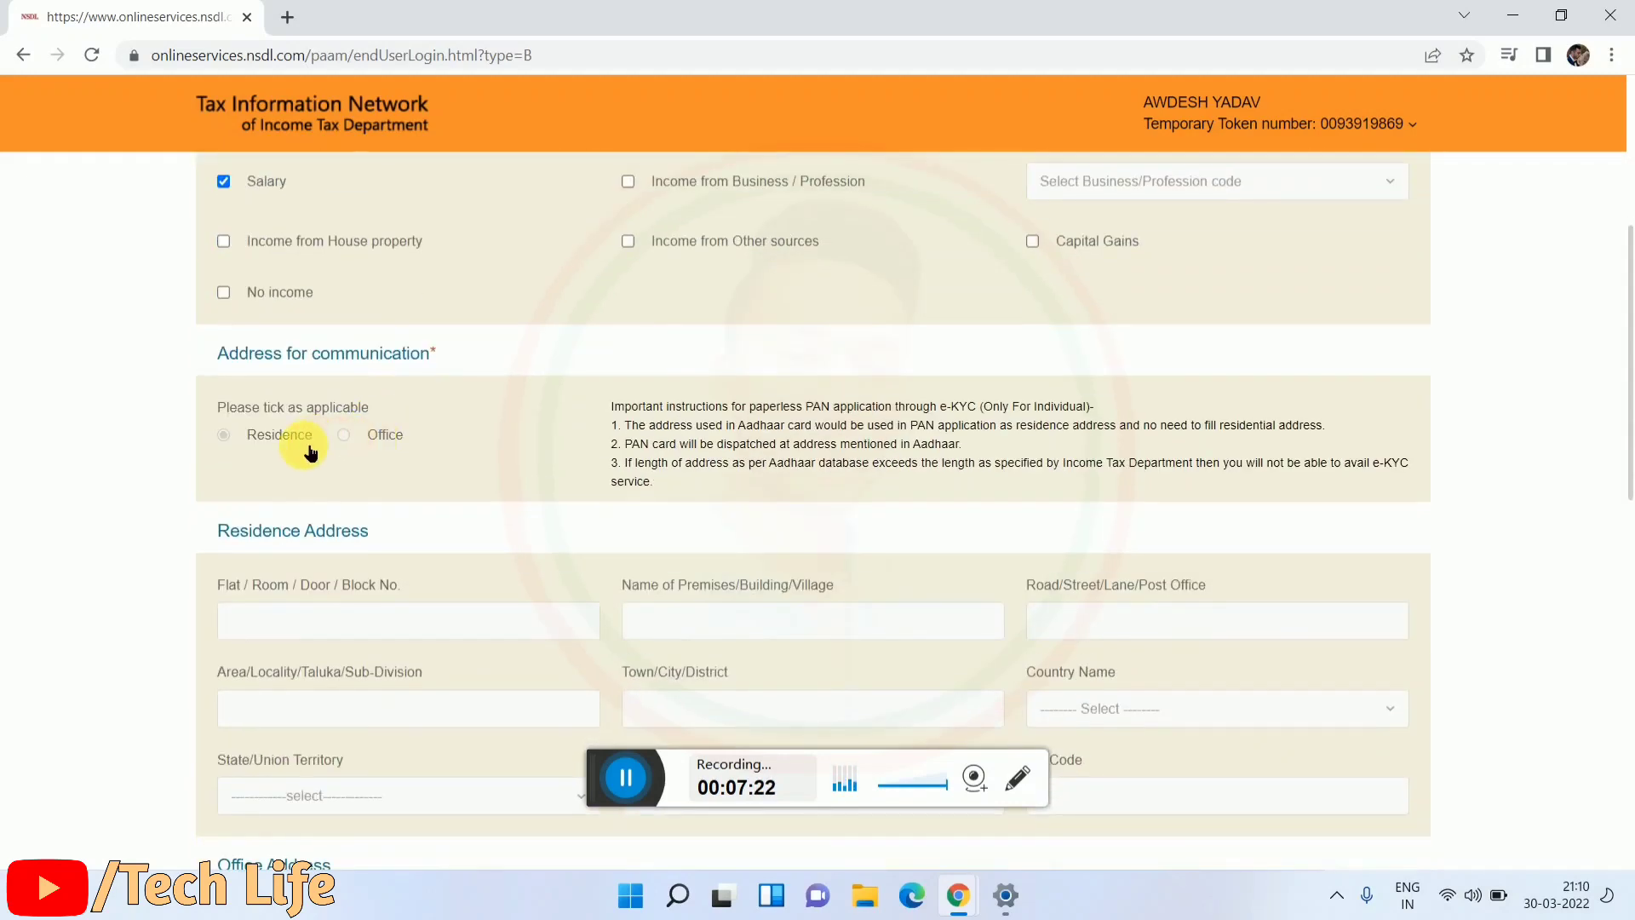
scroll(301, 446, "down", 3)
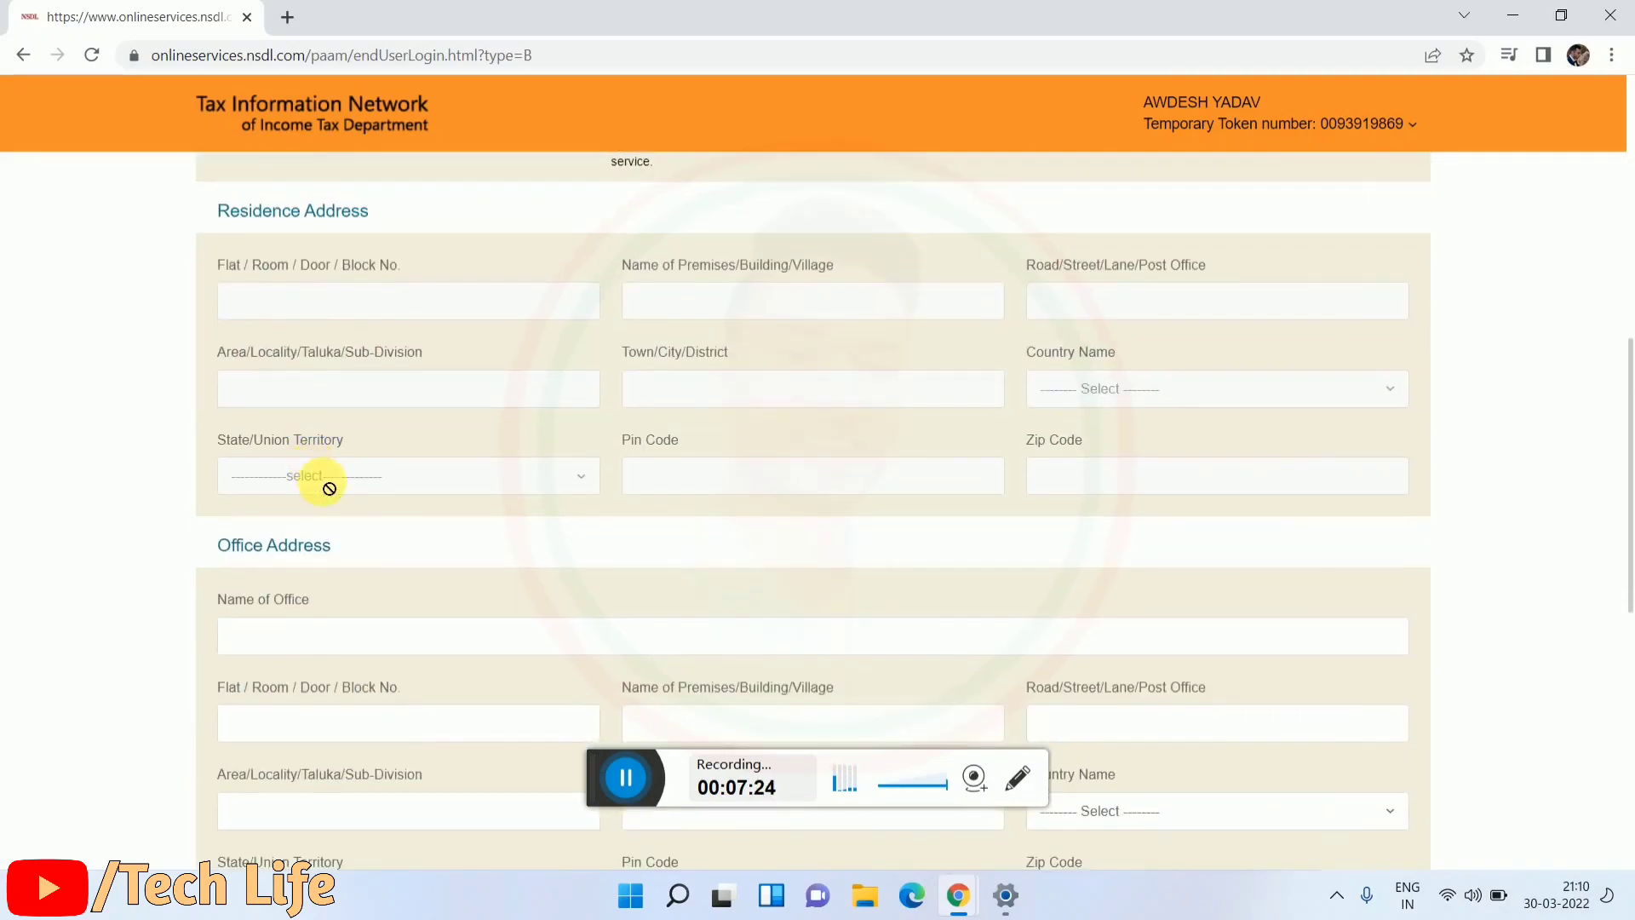
scroll(306, 472, "up", 5)
scroll(365, 511, "down", 8)
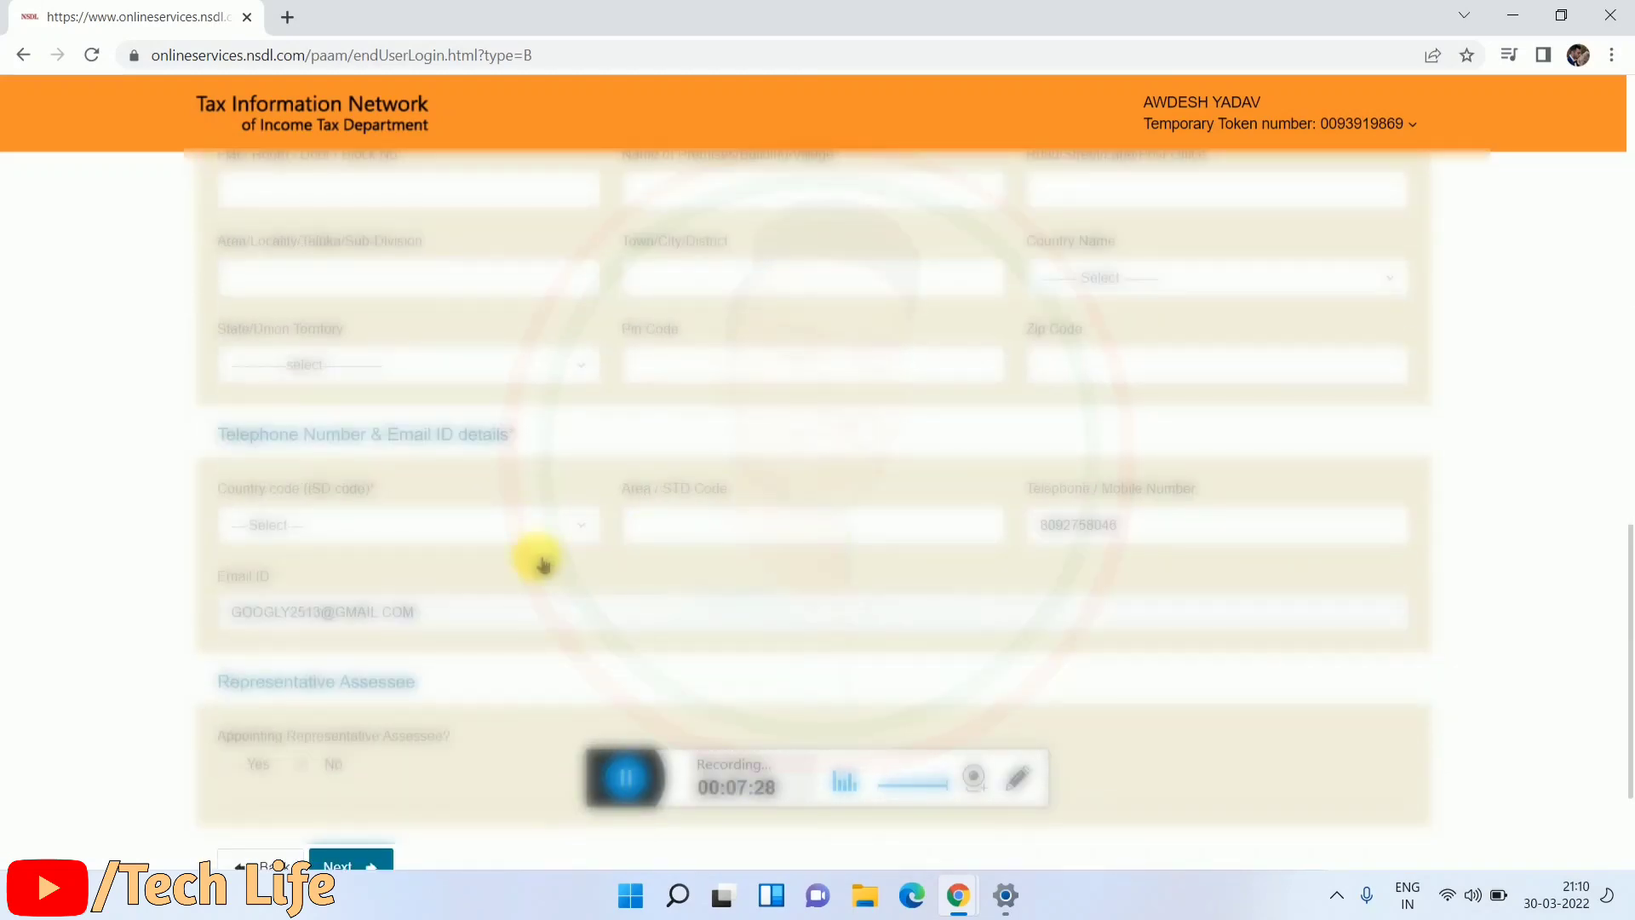
scroll(945, 558, "up", 1)
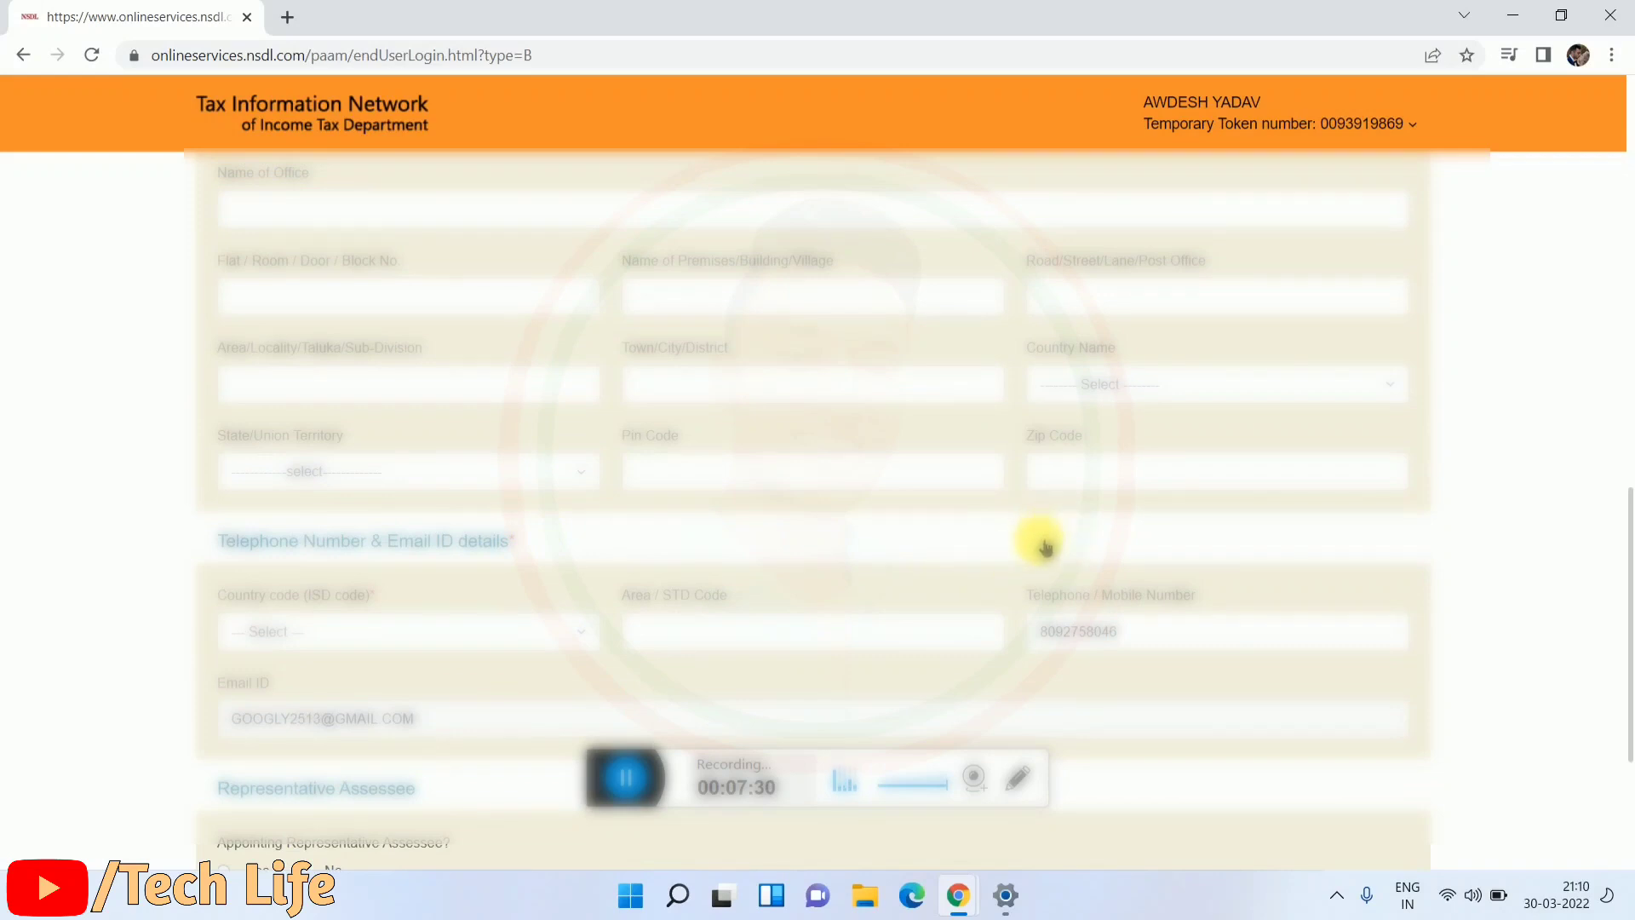
scroll(1033, 570, "up", 1)
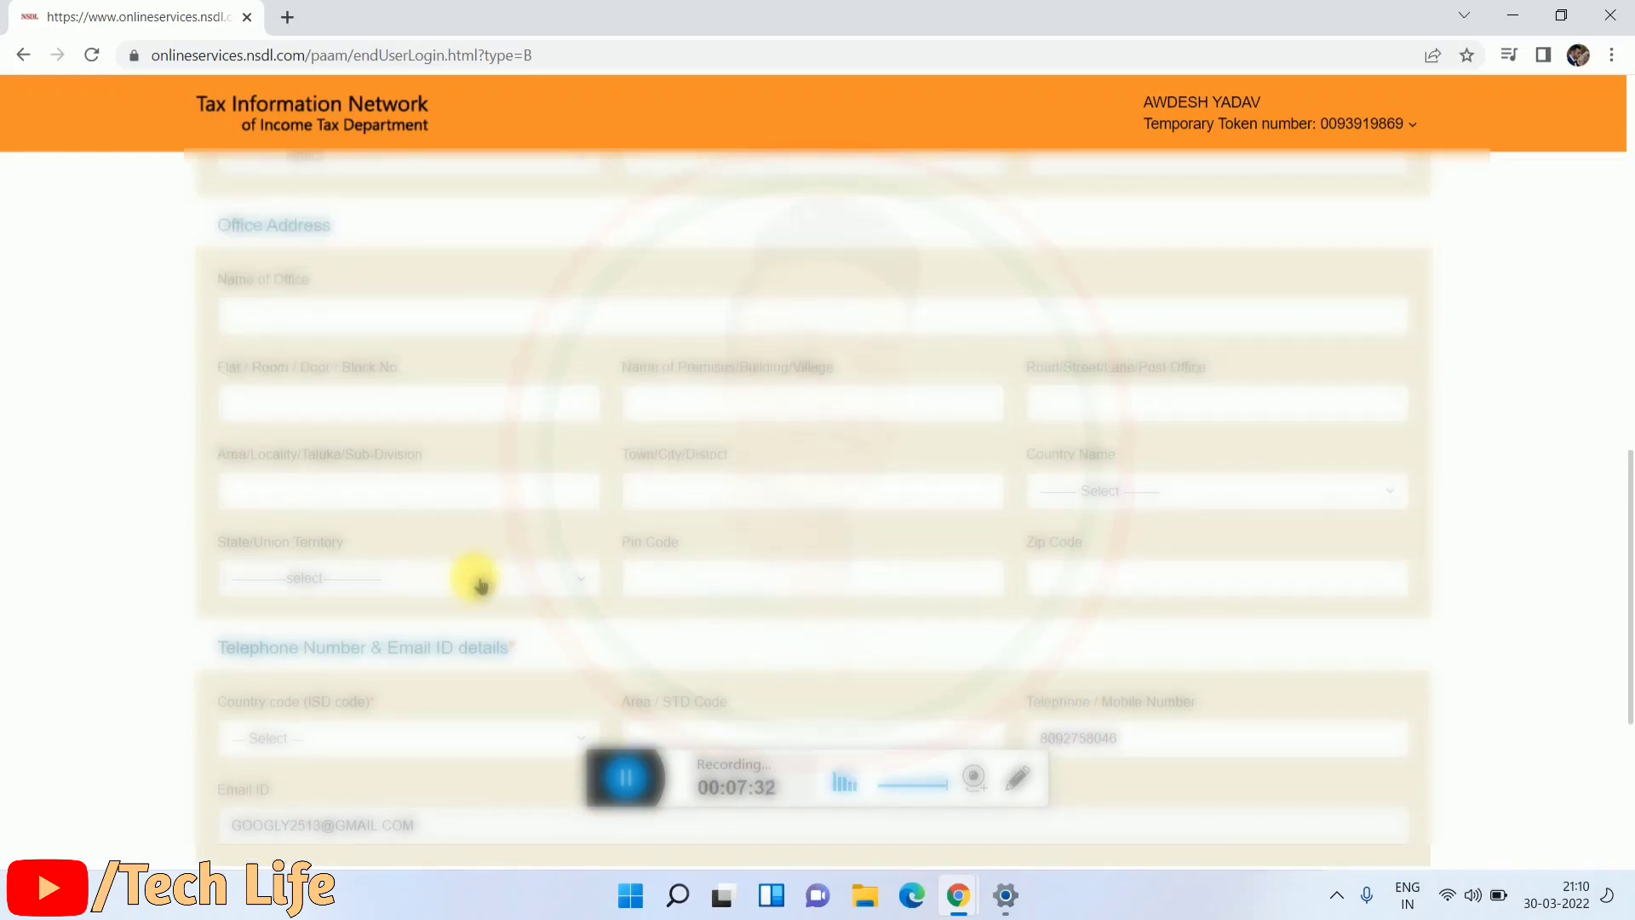
Step: Set the office address country to INDIA and choose its state
left_click(473, 579)
left_click(474, 586)
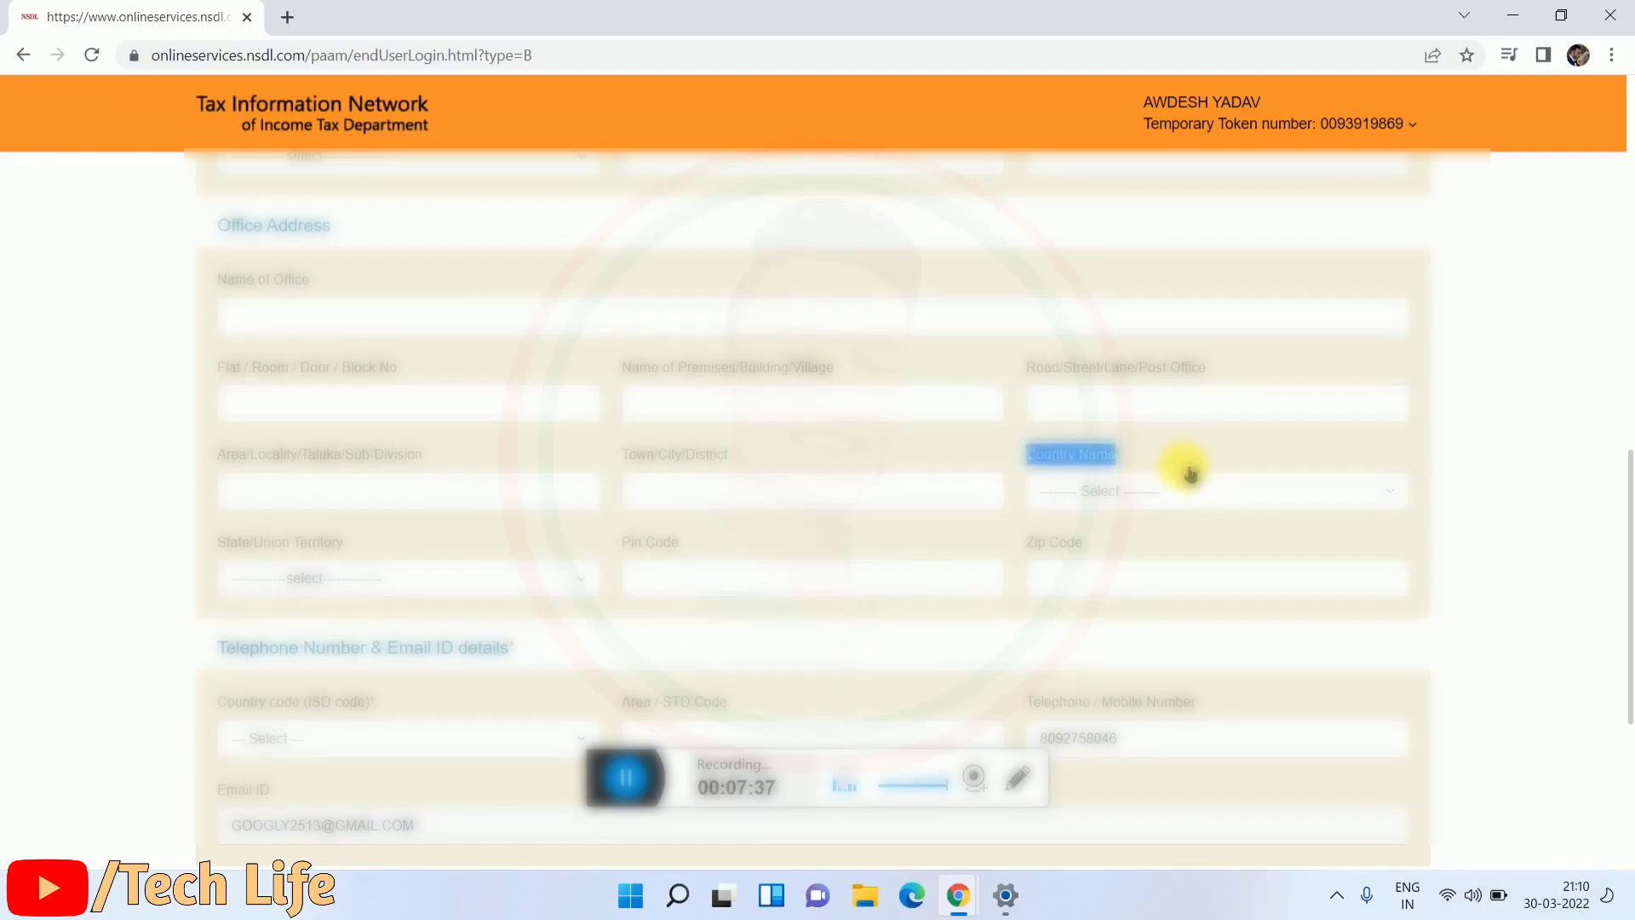
left_click(1153, 485)
scroll(1133, 585, "down", 4)
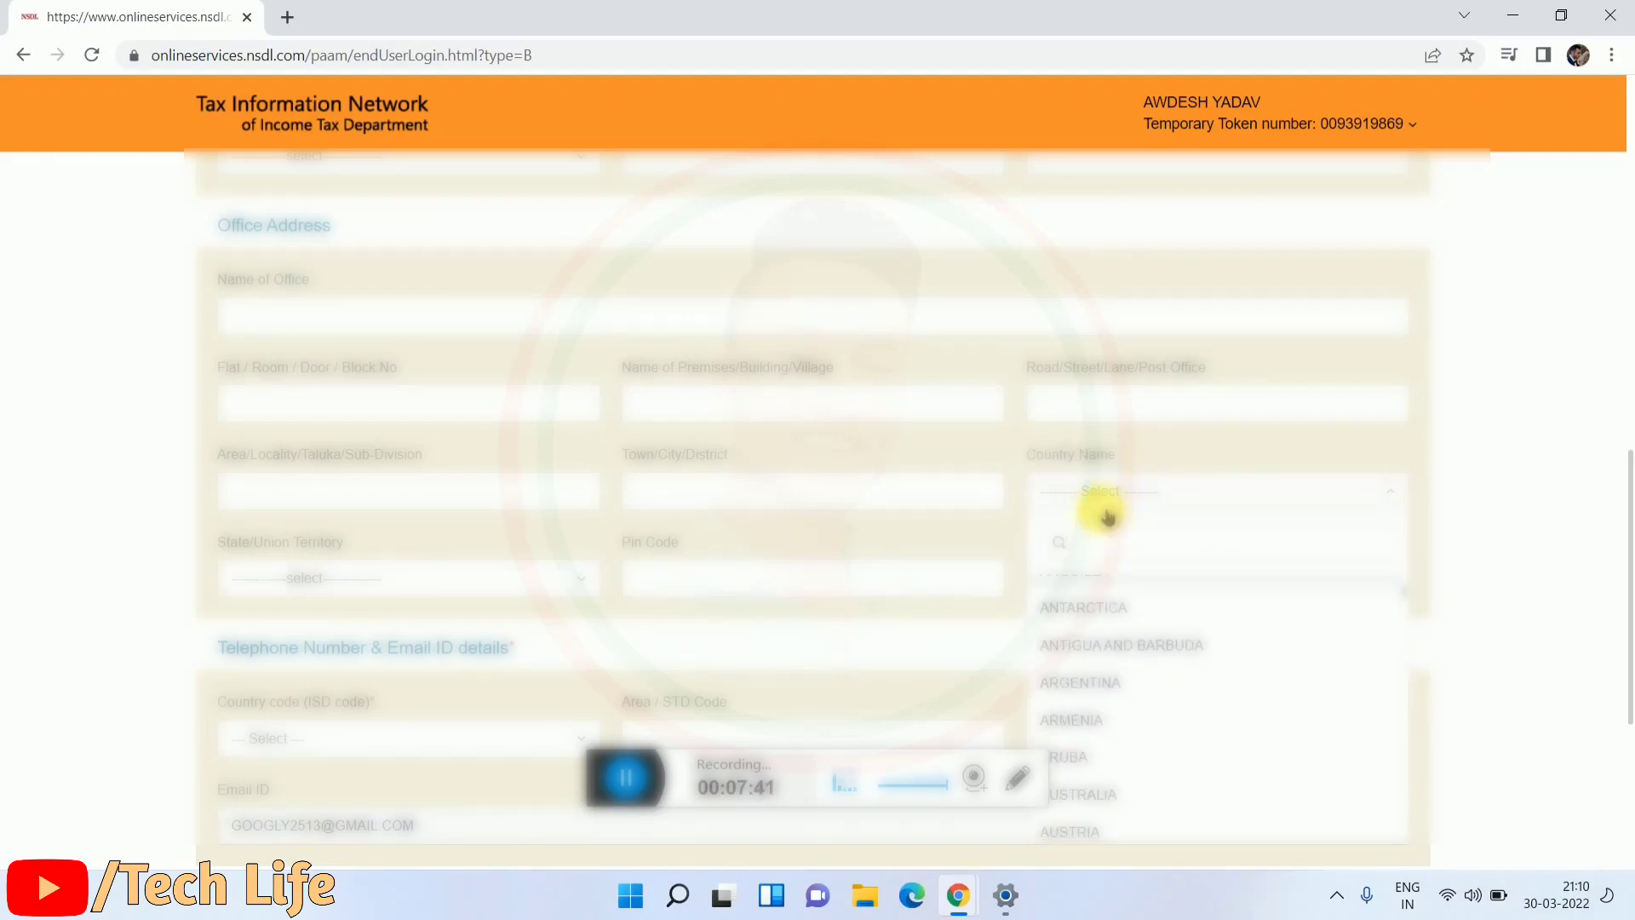
type("in")
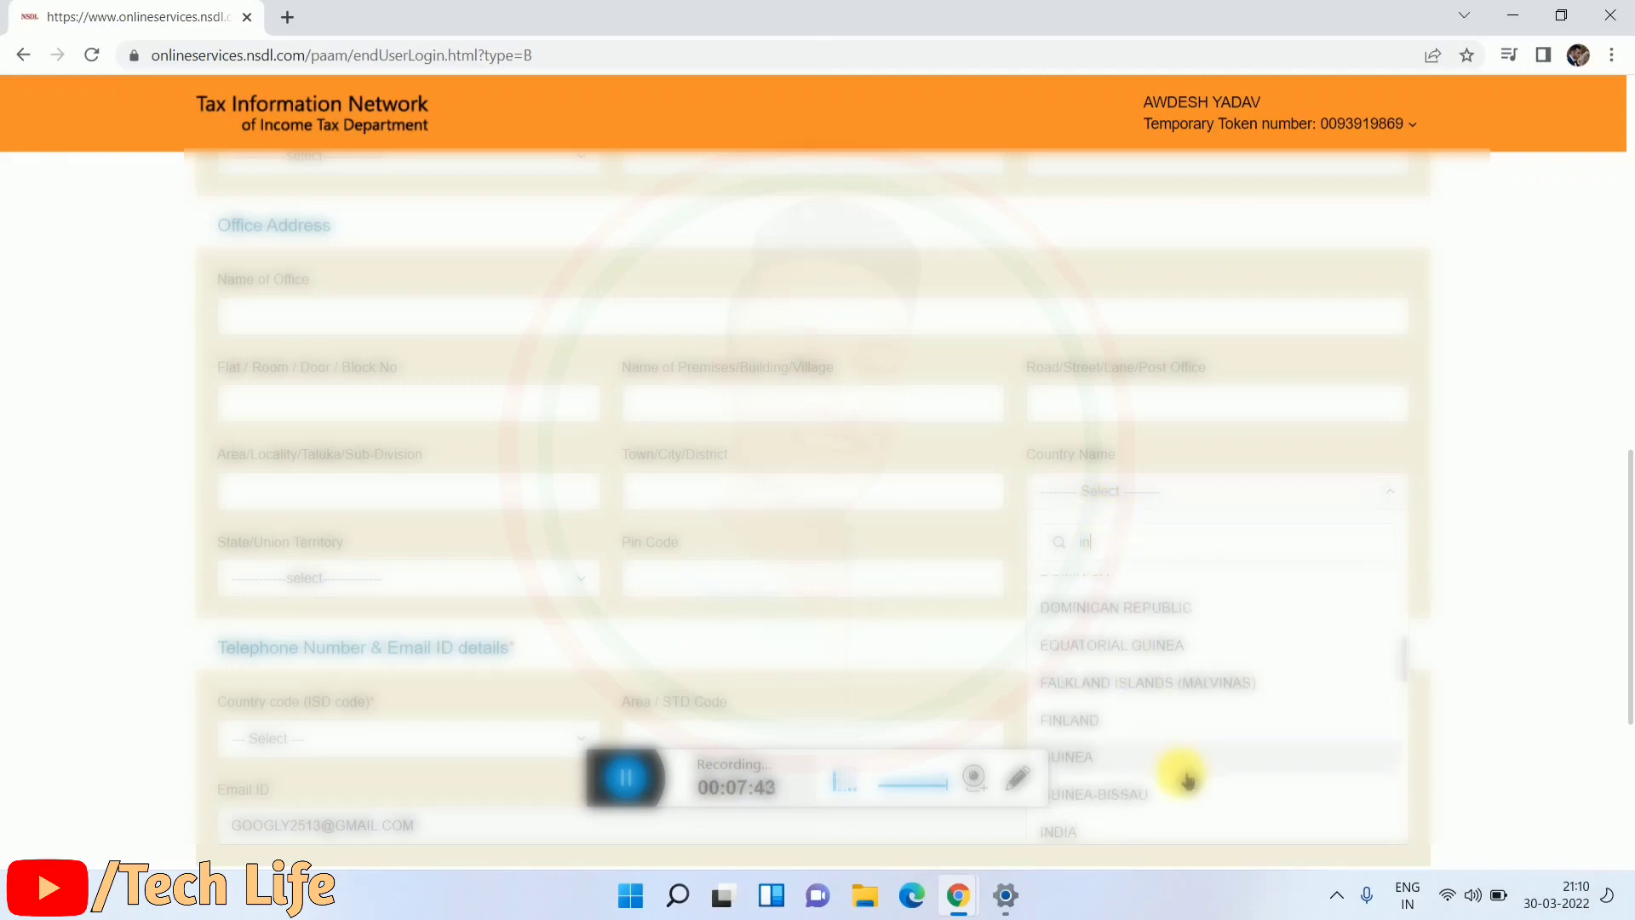
left_click(1111, 831)
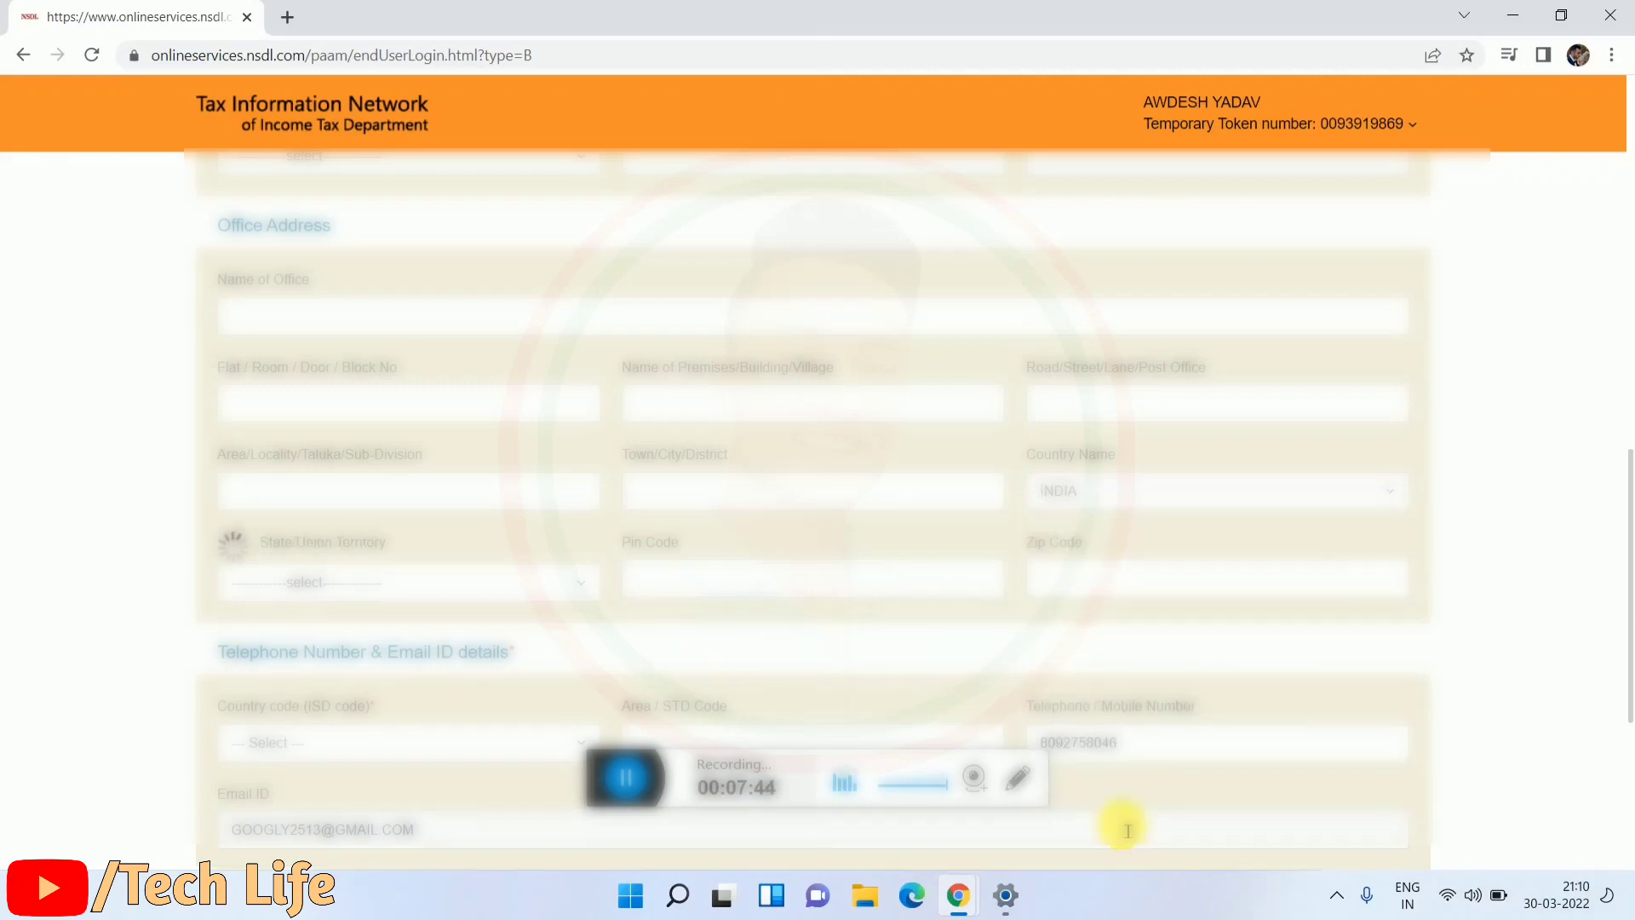
left_click(504, 586)
left_click(356, 492)
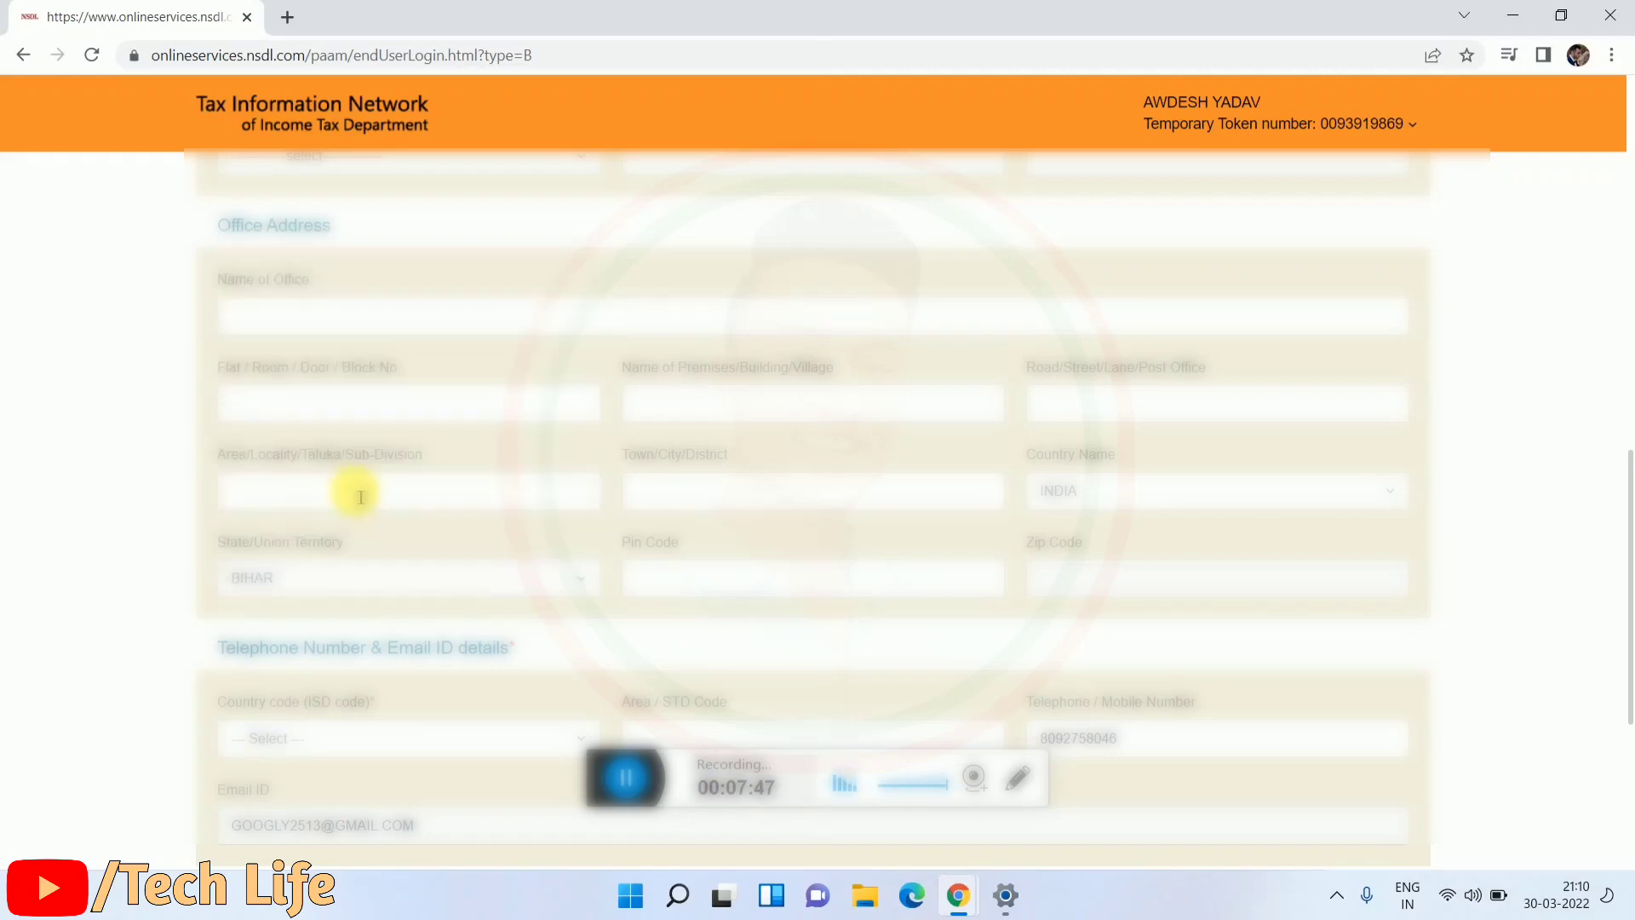
Step: Autofill the office pin code, town and locality from saved address suggestions
left_click(795, 584)
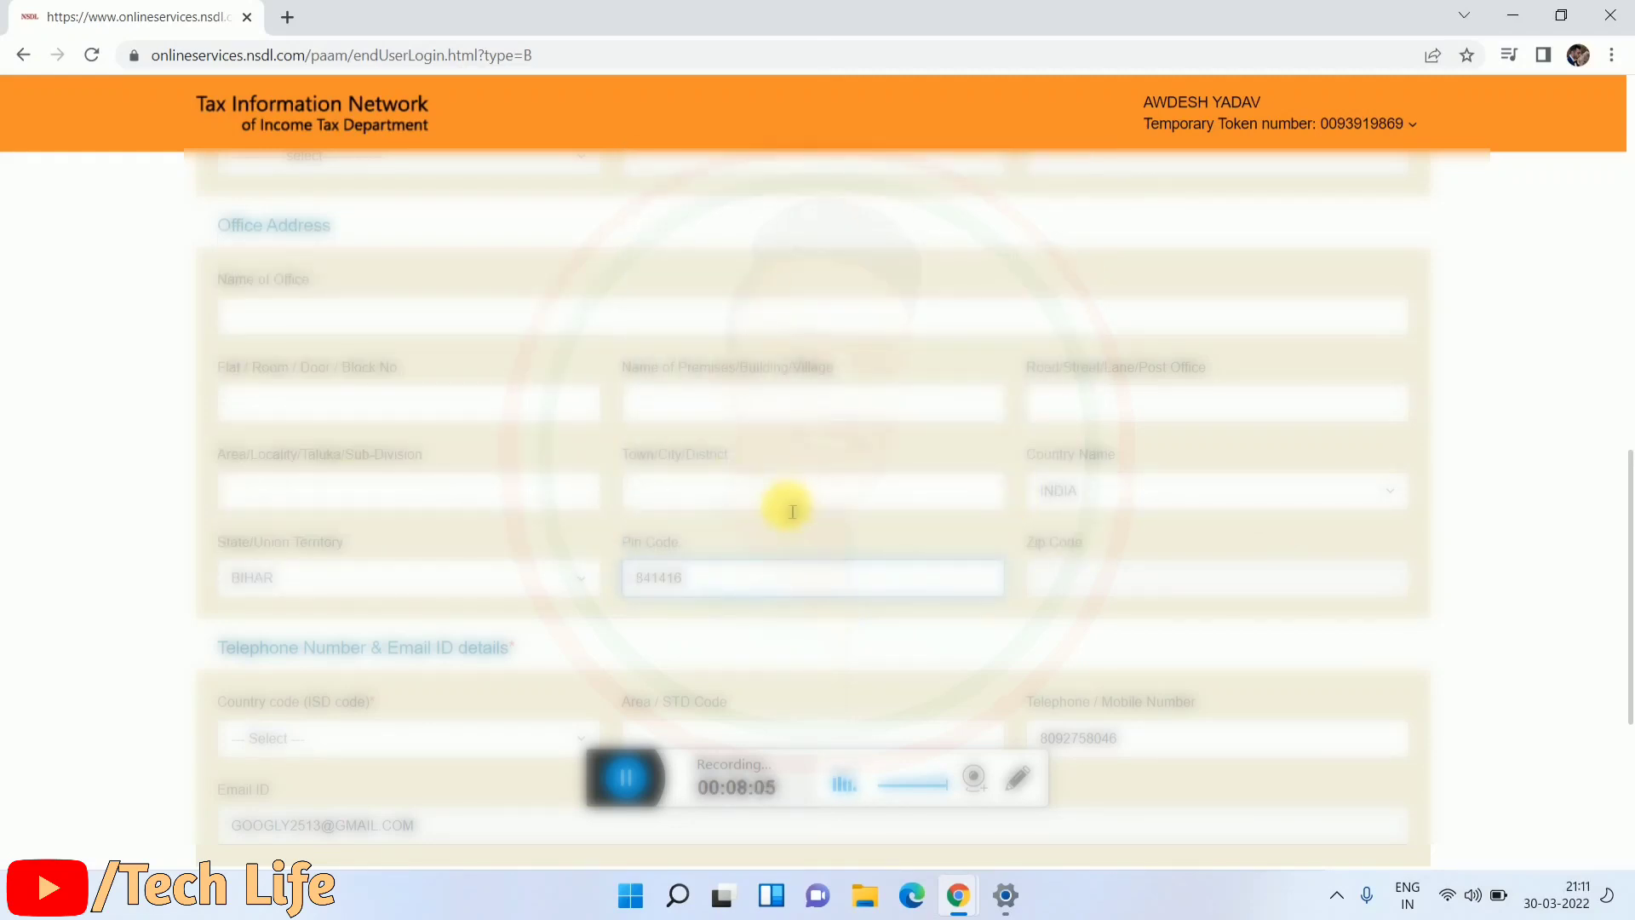
left_click(789, 509)
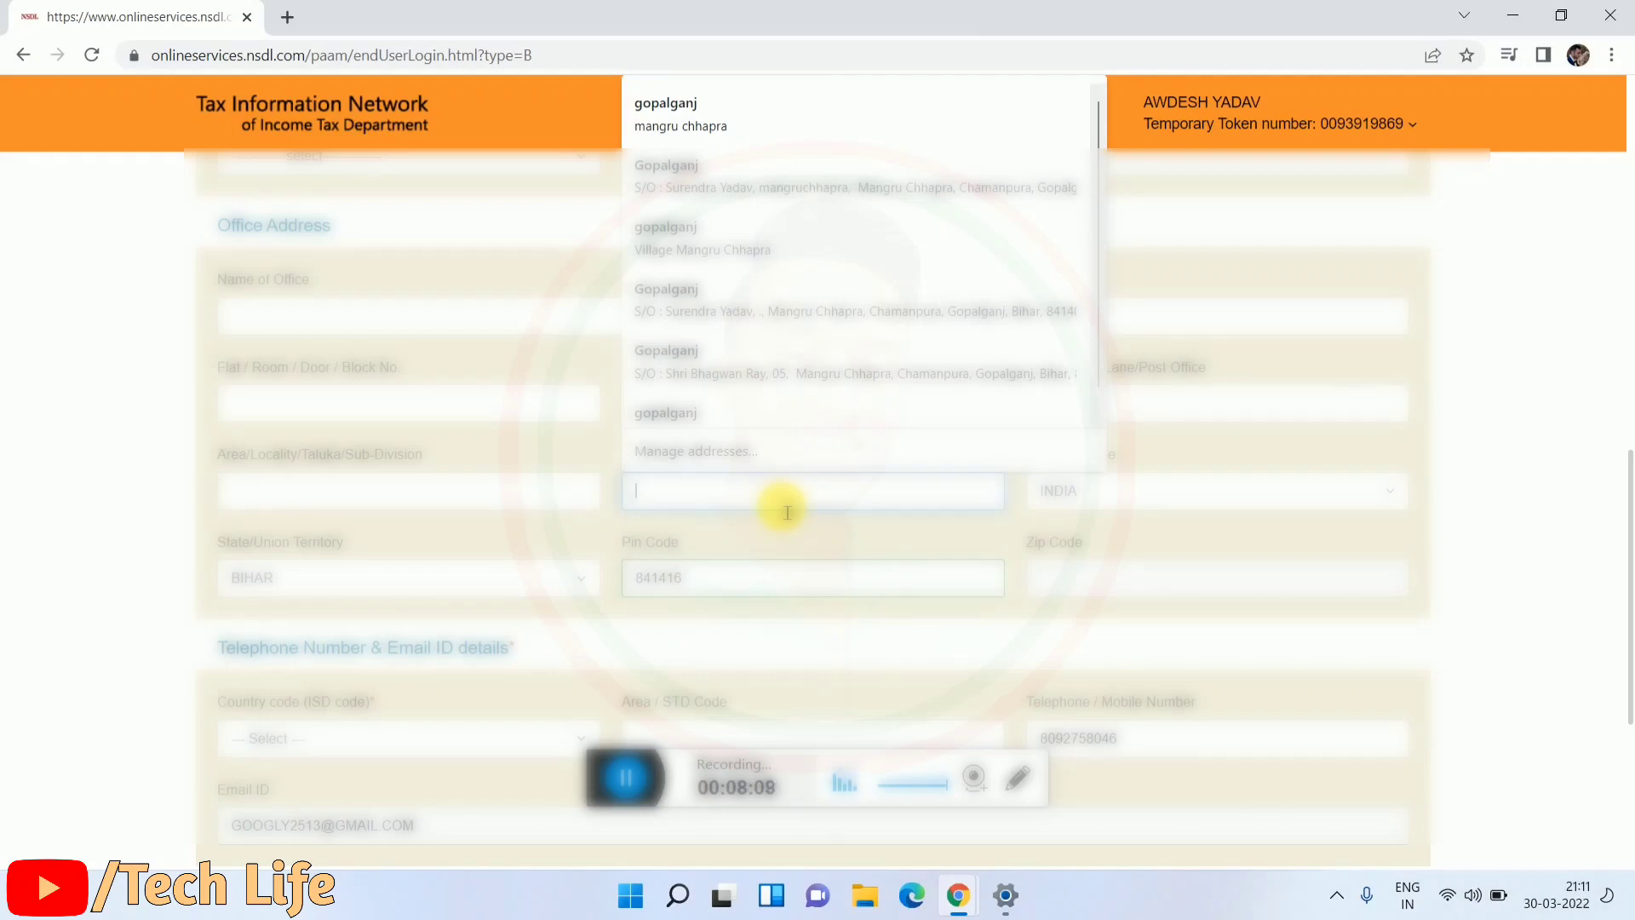
type("GOPALGANJ")
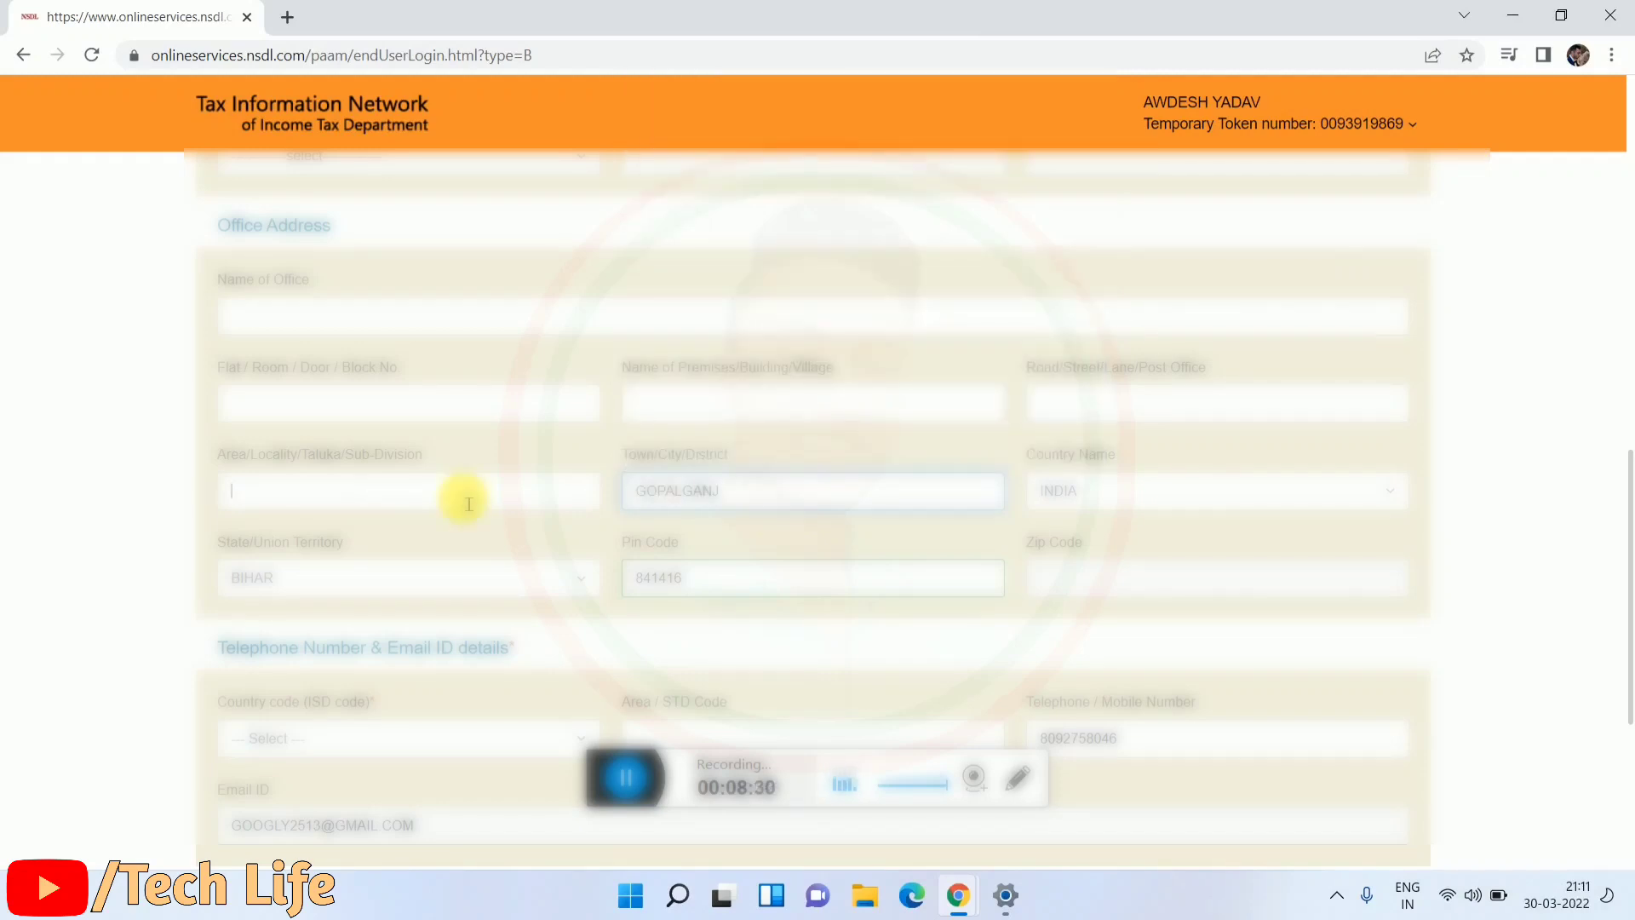
left_click(465, 501)
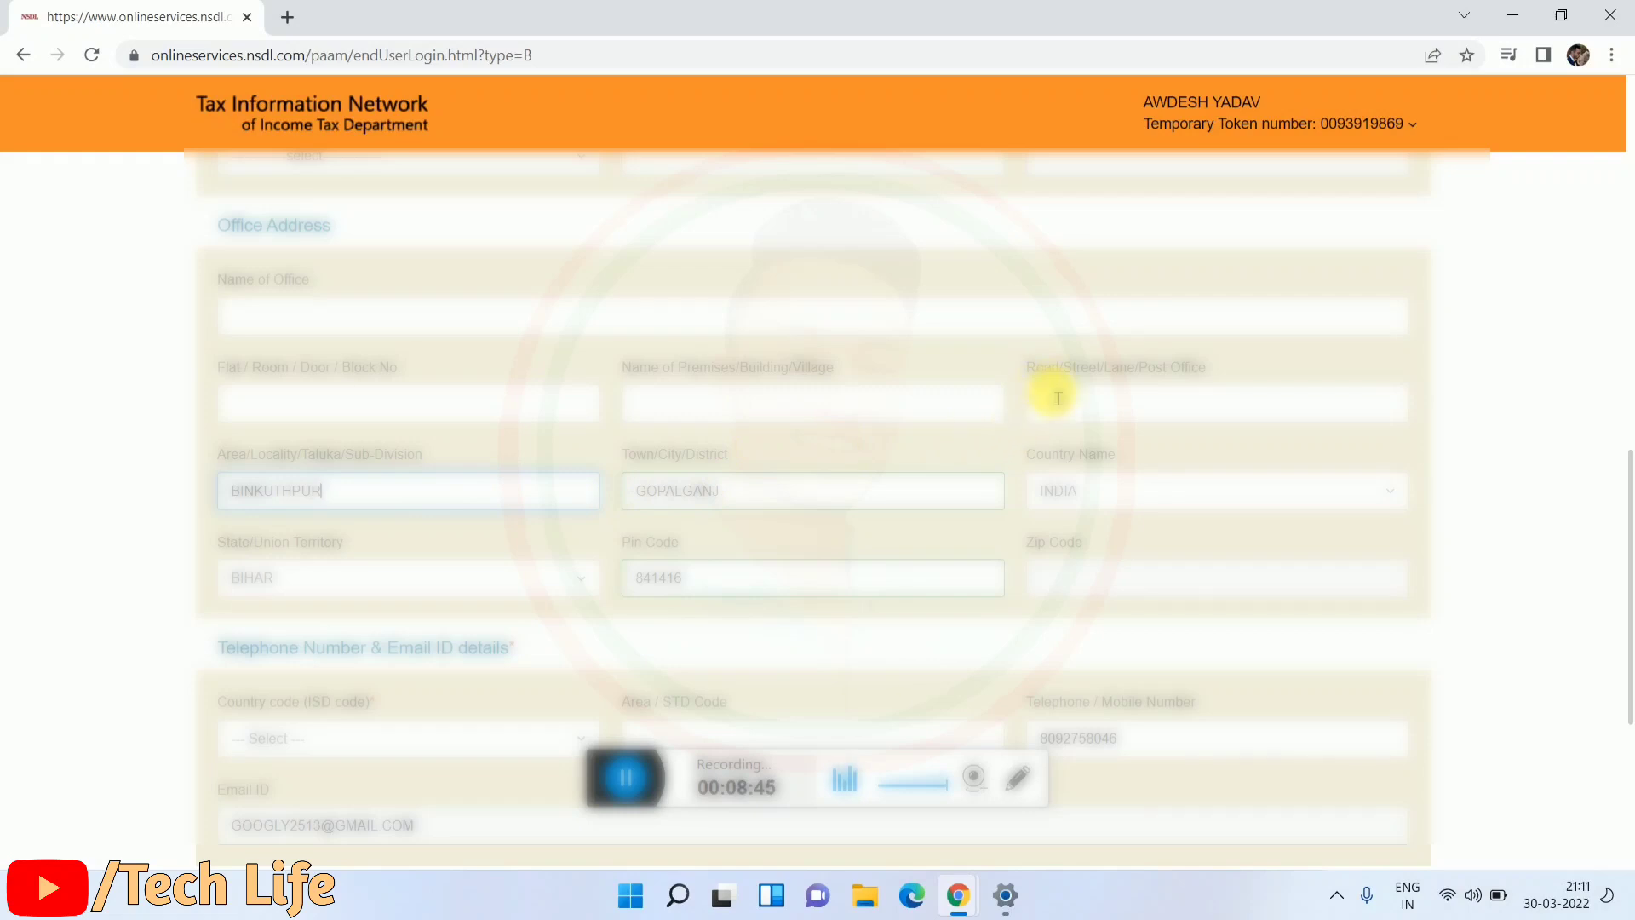
left_click(1064, 402)
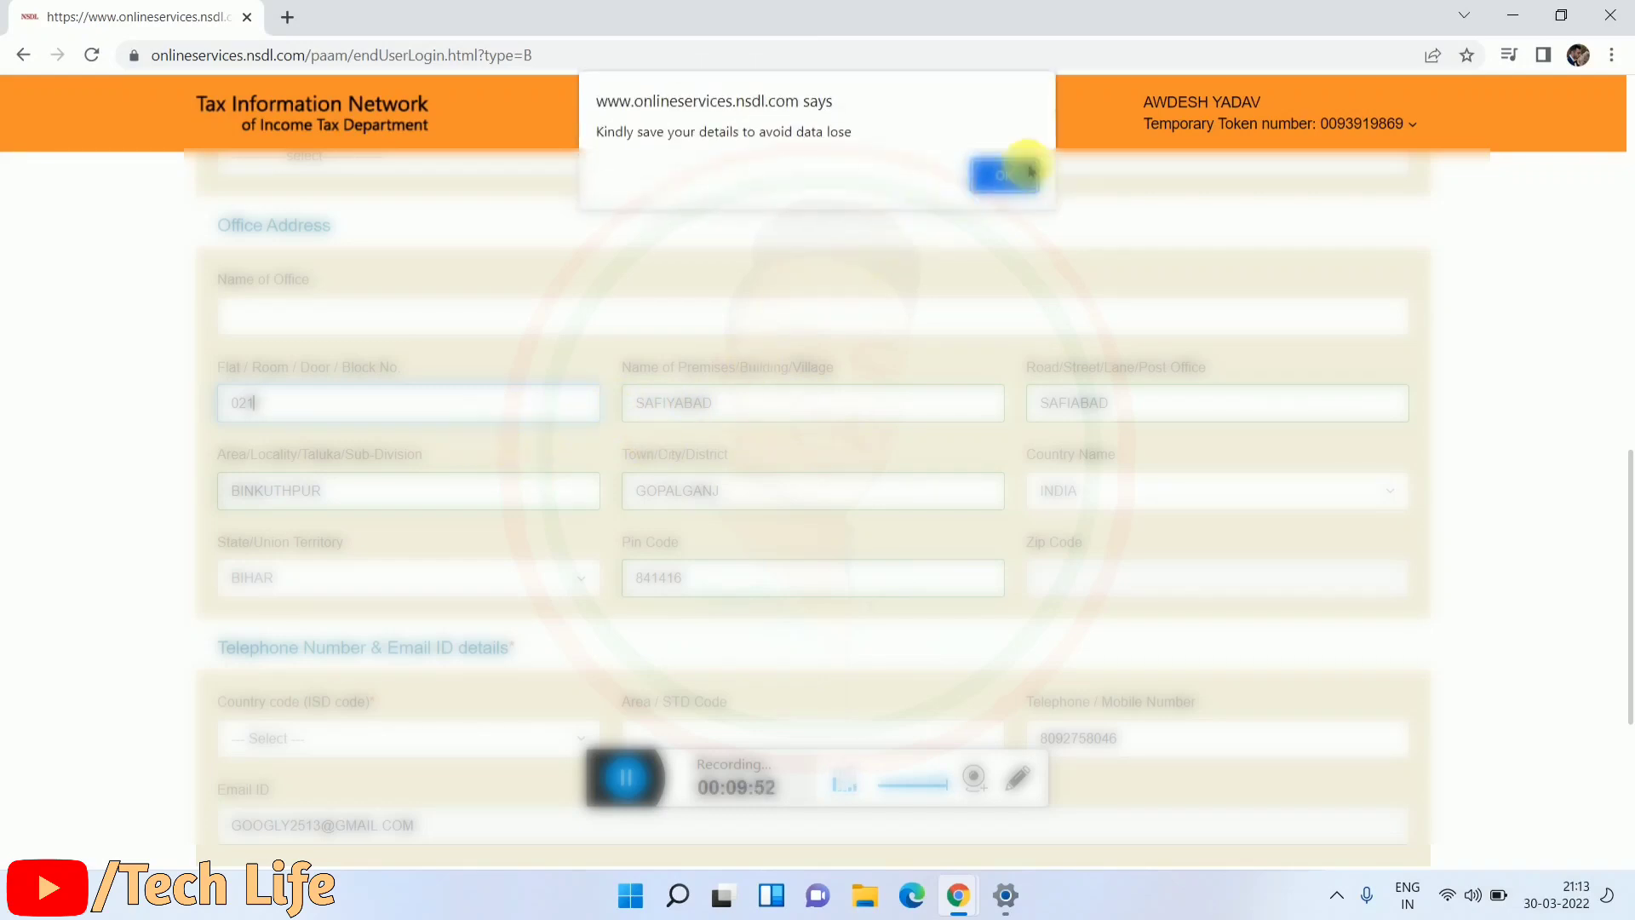
Step: Dismiss the save-details alert and scroll down to the Telephone Number & Email ID section
left_click(1008, 176)
scroll(728, 372, "down", 1)
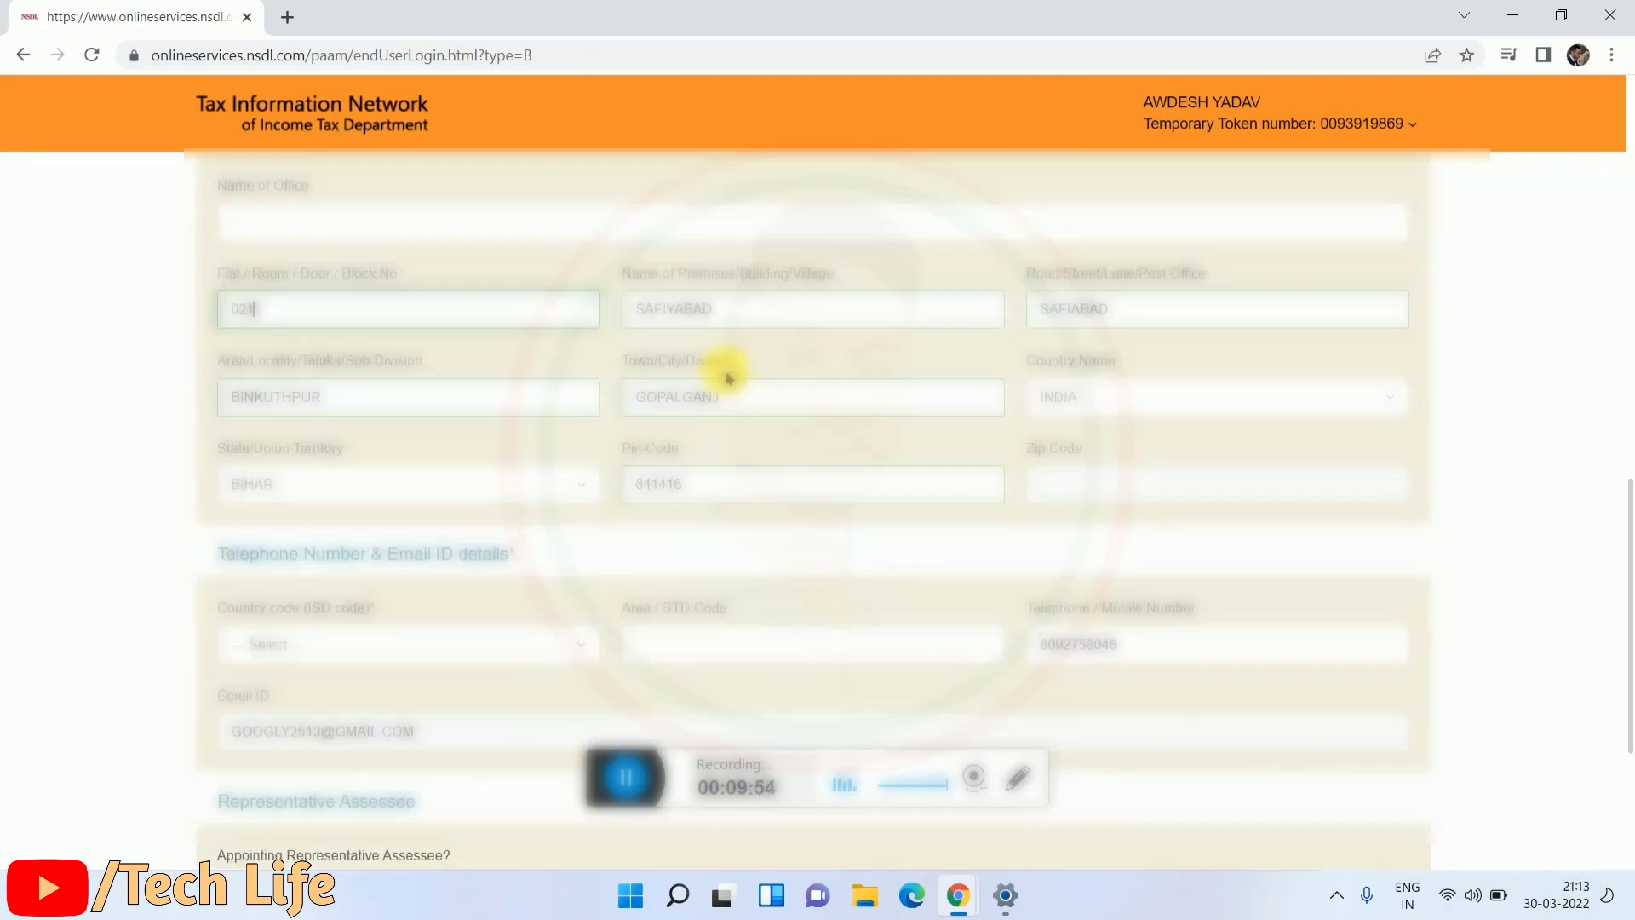
scroll(738, 389, "down", 4)
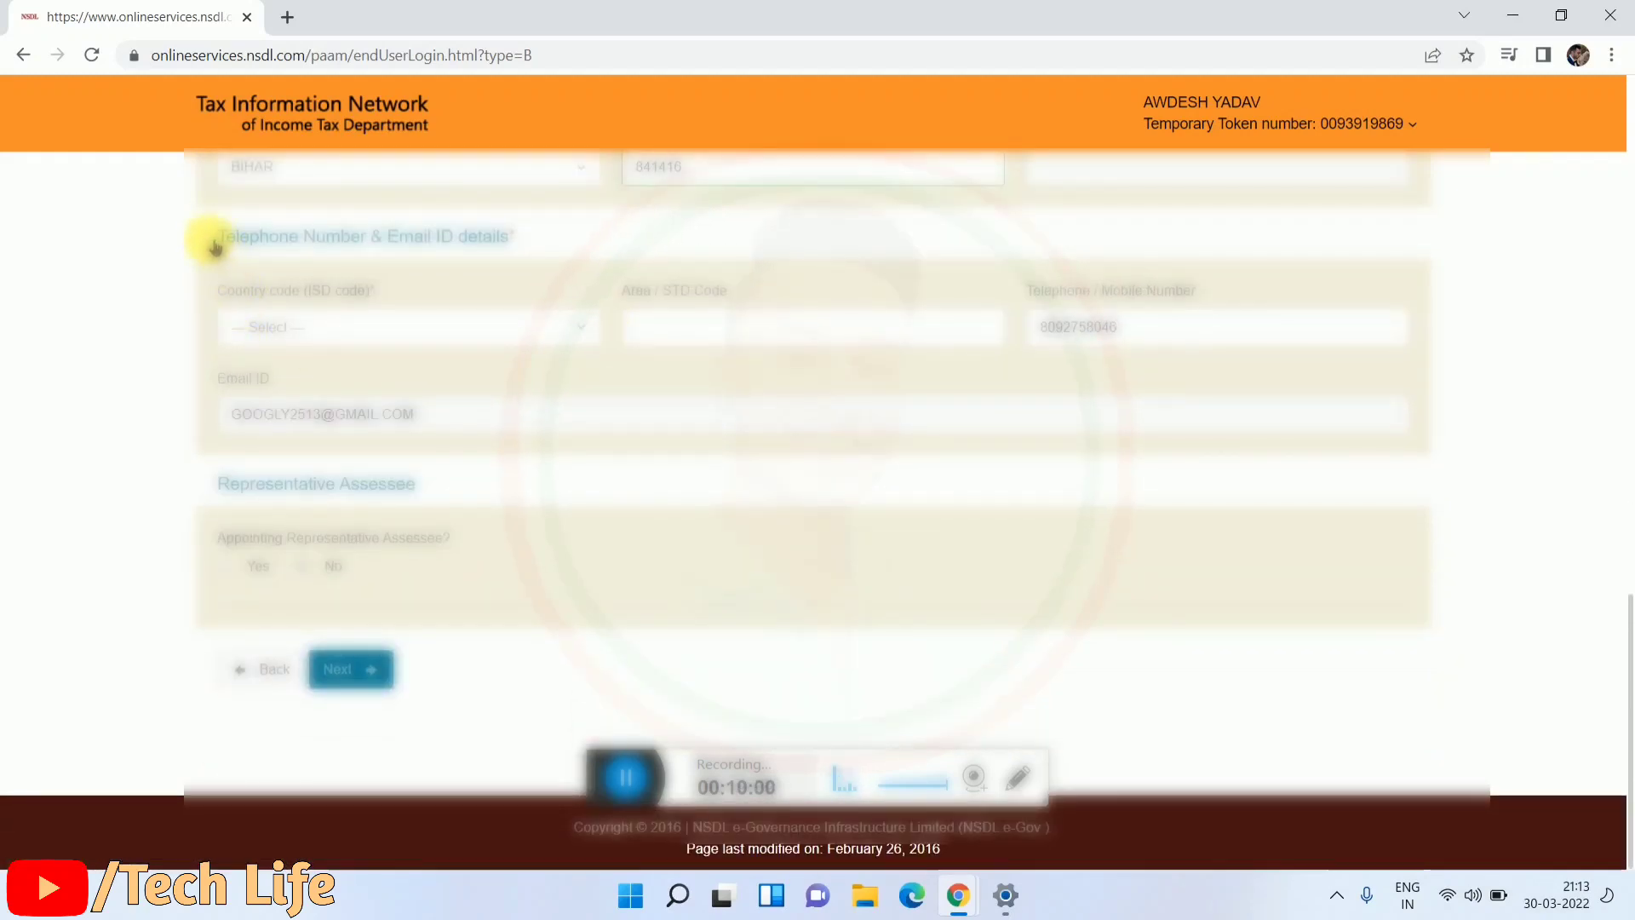
Step: Set the phone country code to ERITREA (291) and continue to the AO Code step
left_click_drag(219, 237, 543, 269)
left_click(540, 244)
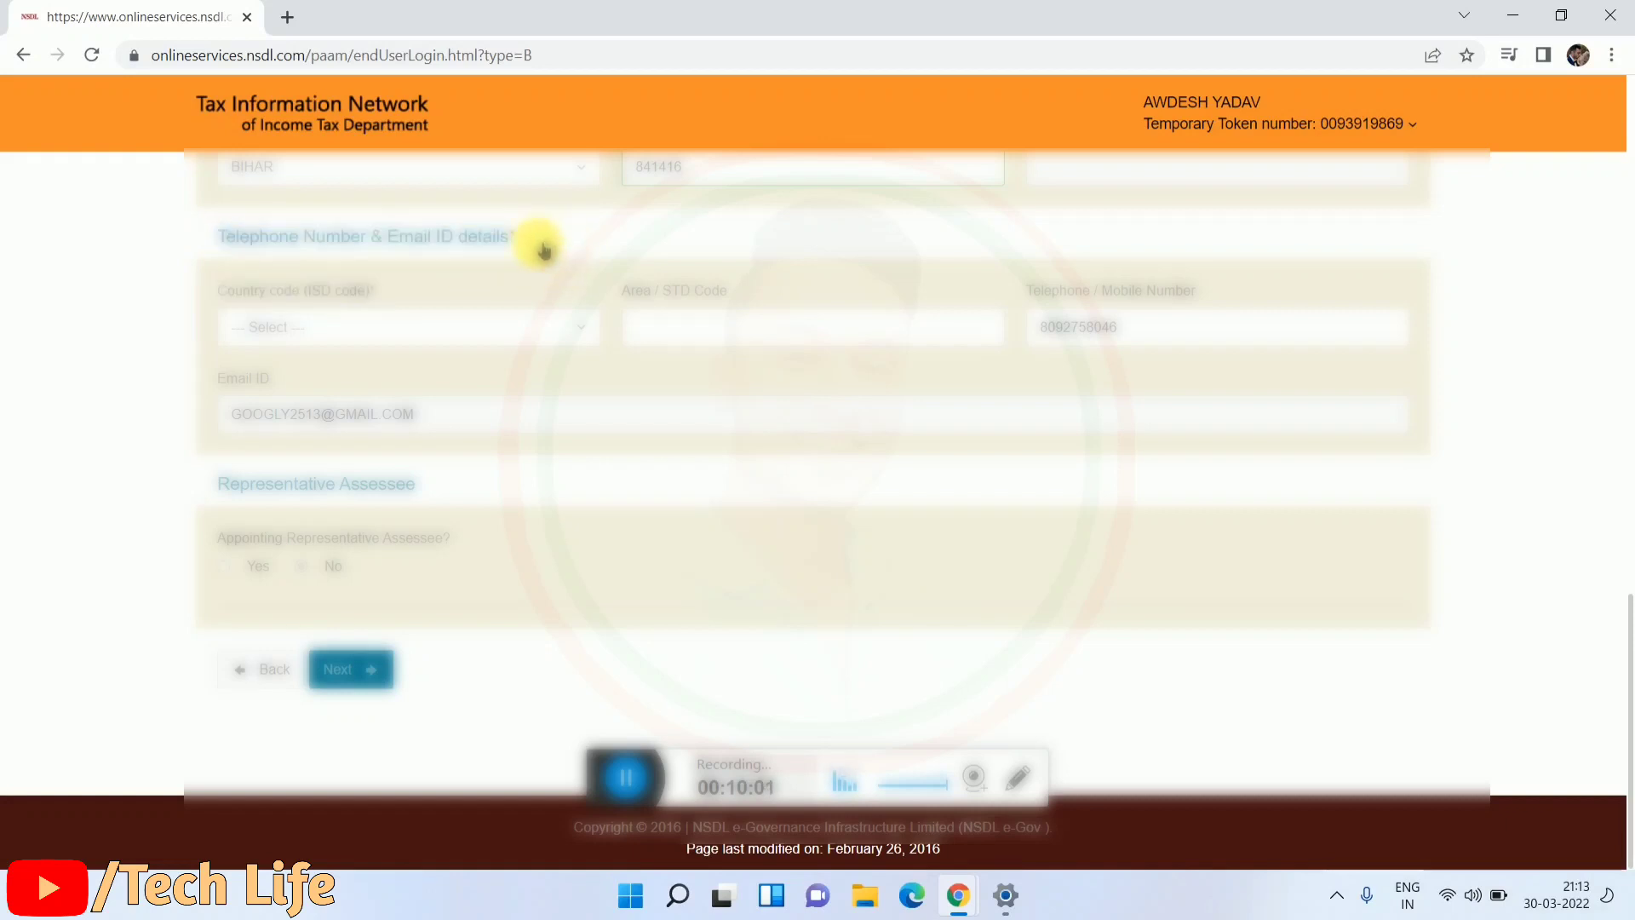
left_click(414, 332)
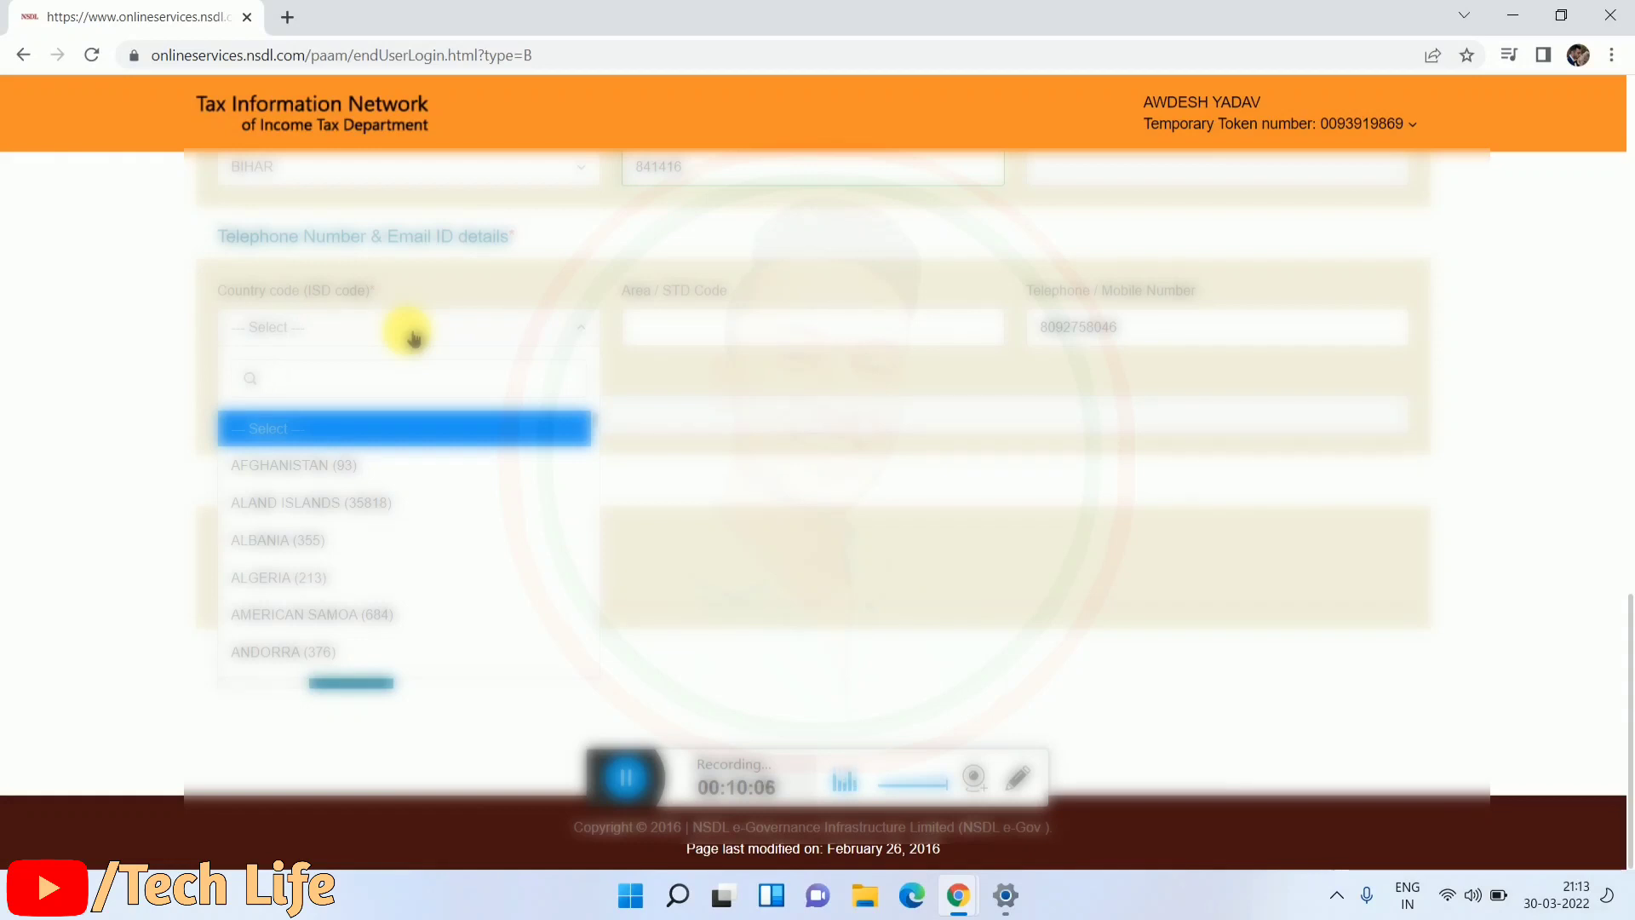
type("91")
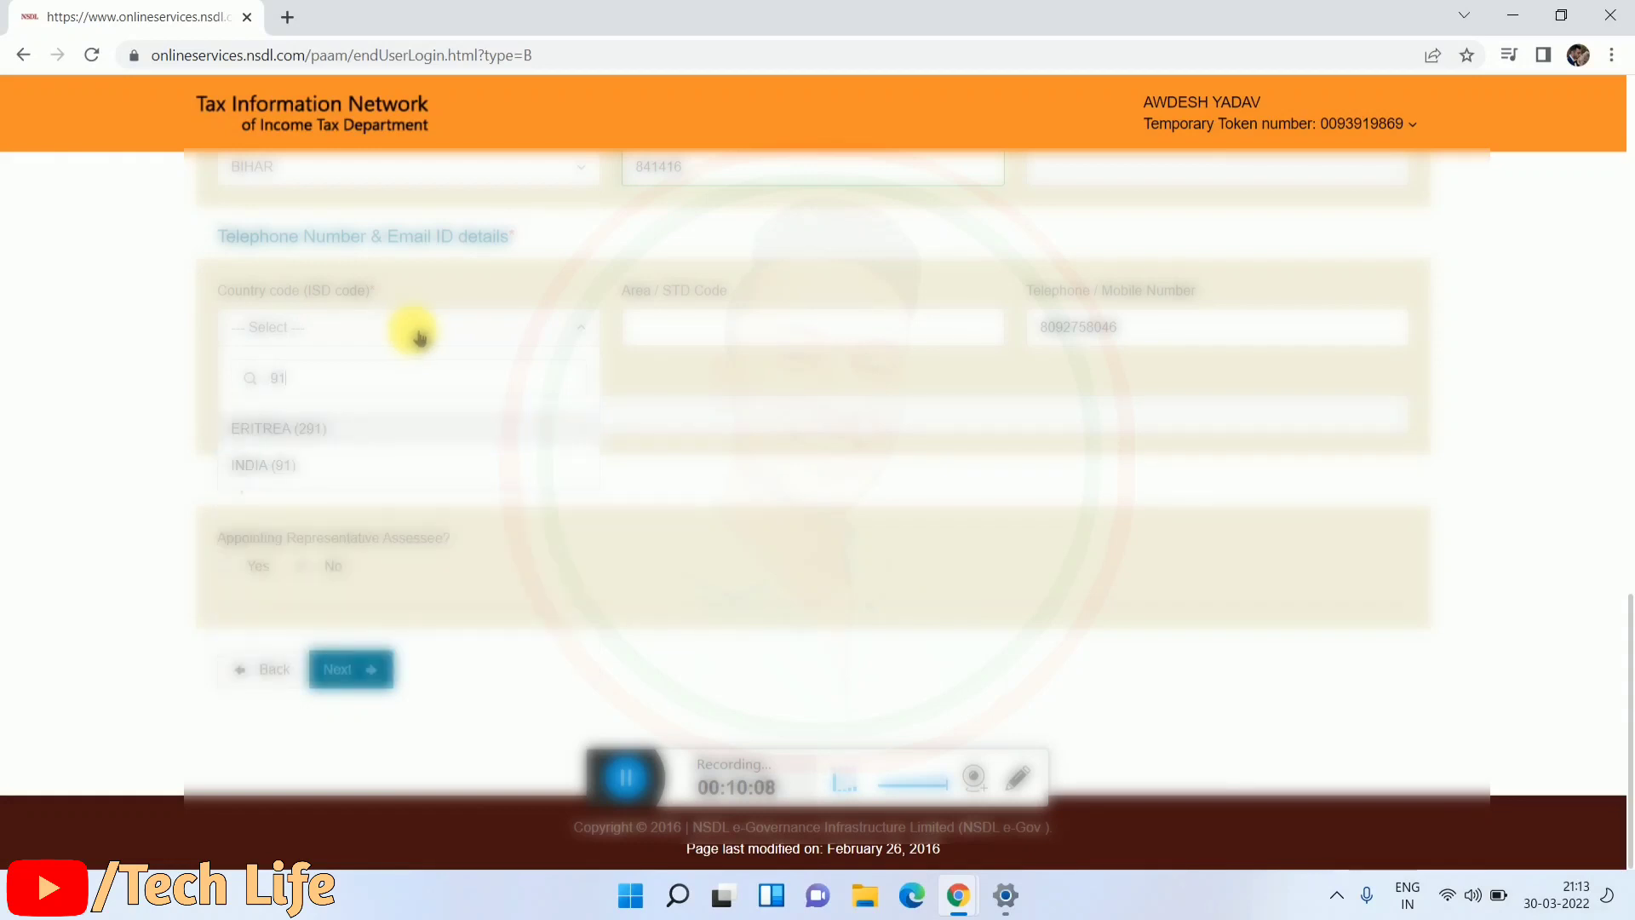
left_click(401, 434)
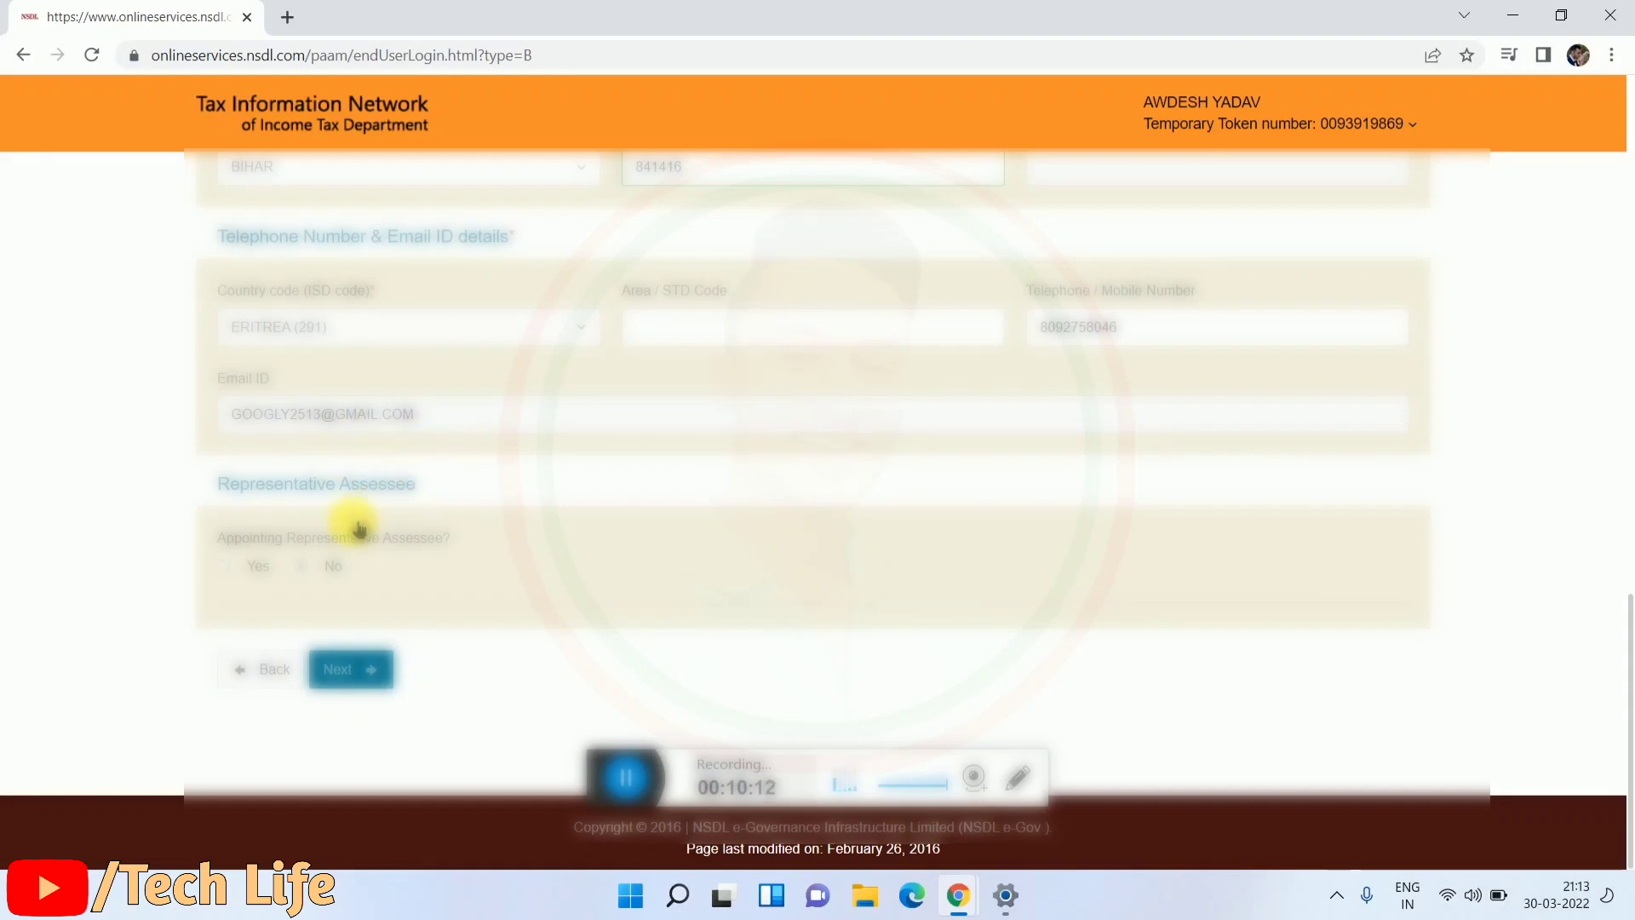
left_click(356, 666)
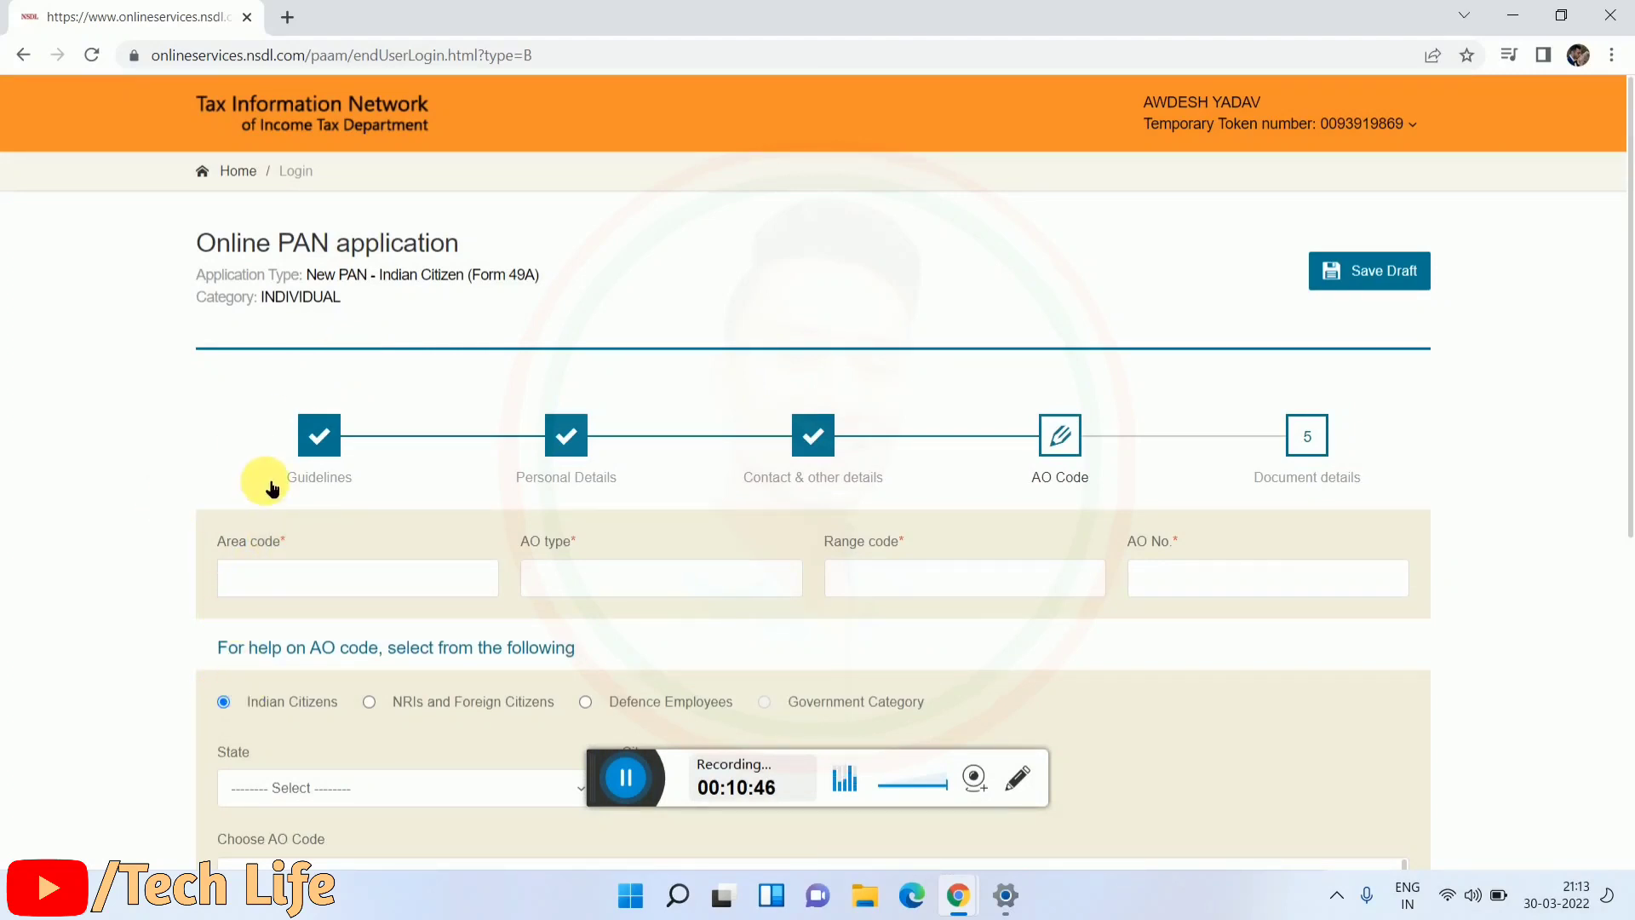
scroll(219, 445, "down", 4)
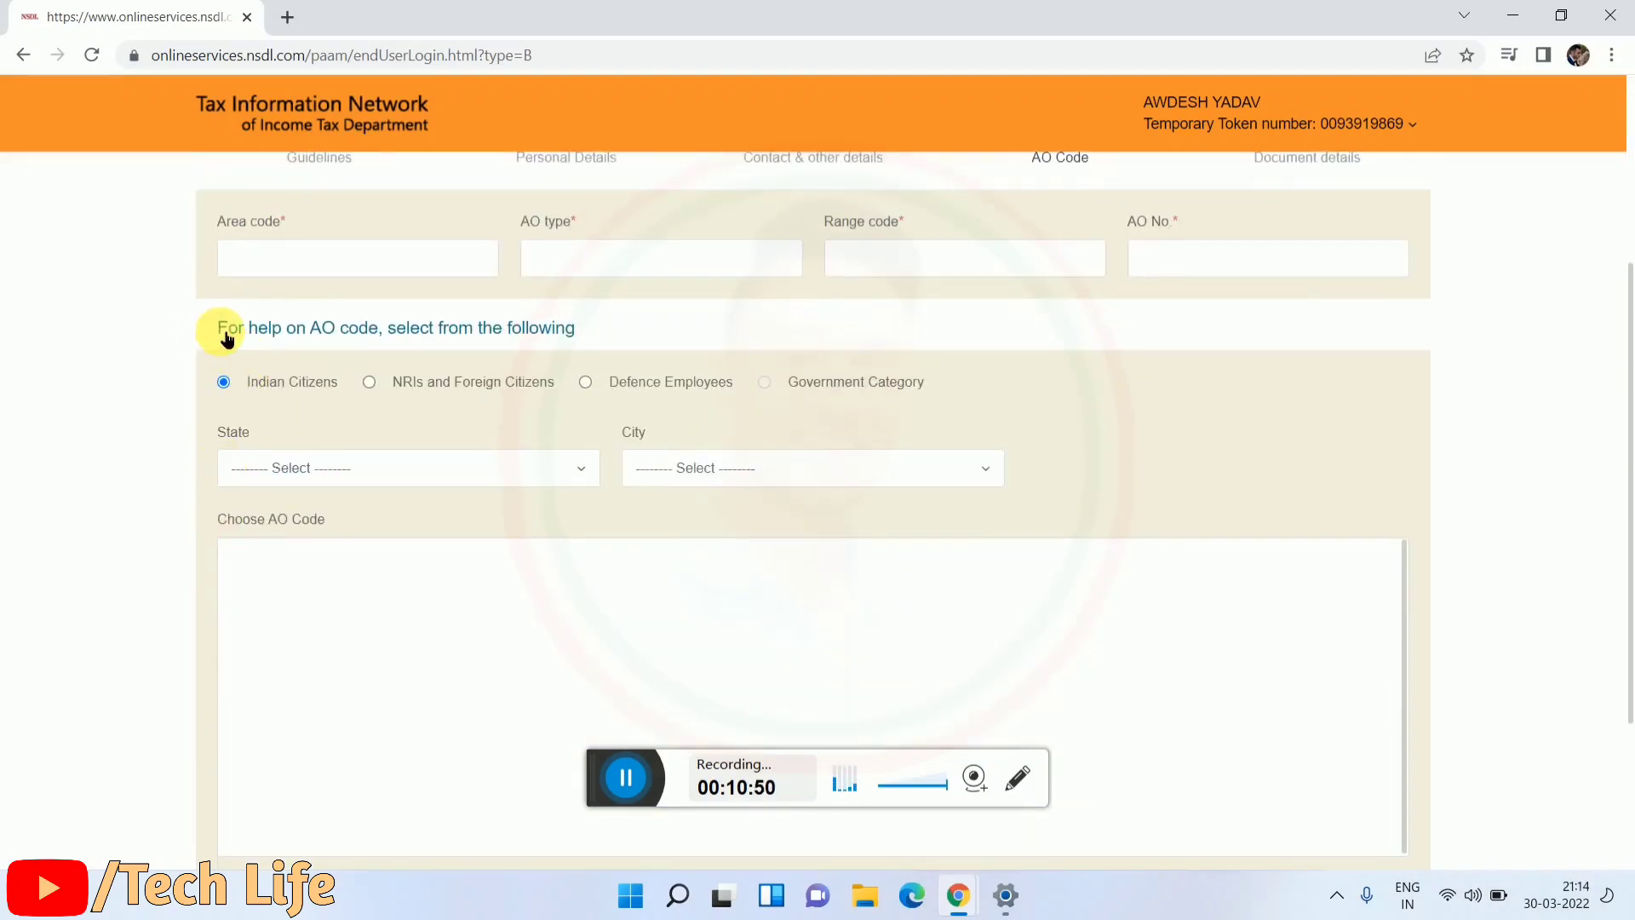
left_click_drag(220, 329, 613, 340)
left_click(632, 335)
scroll(352, 435, "down", 2)
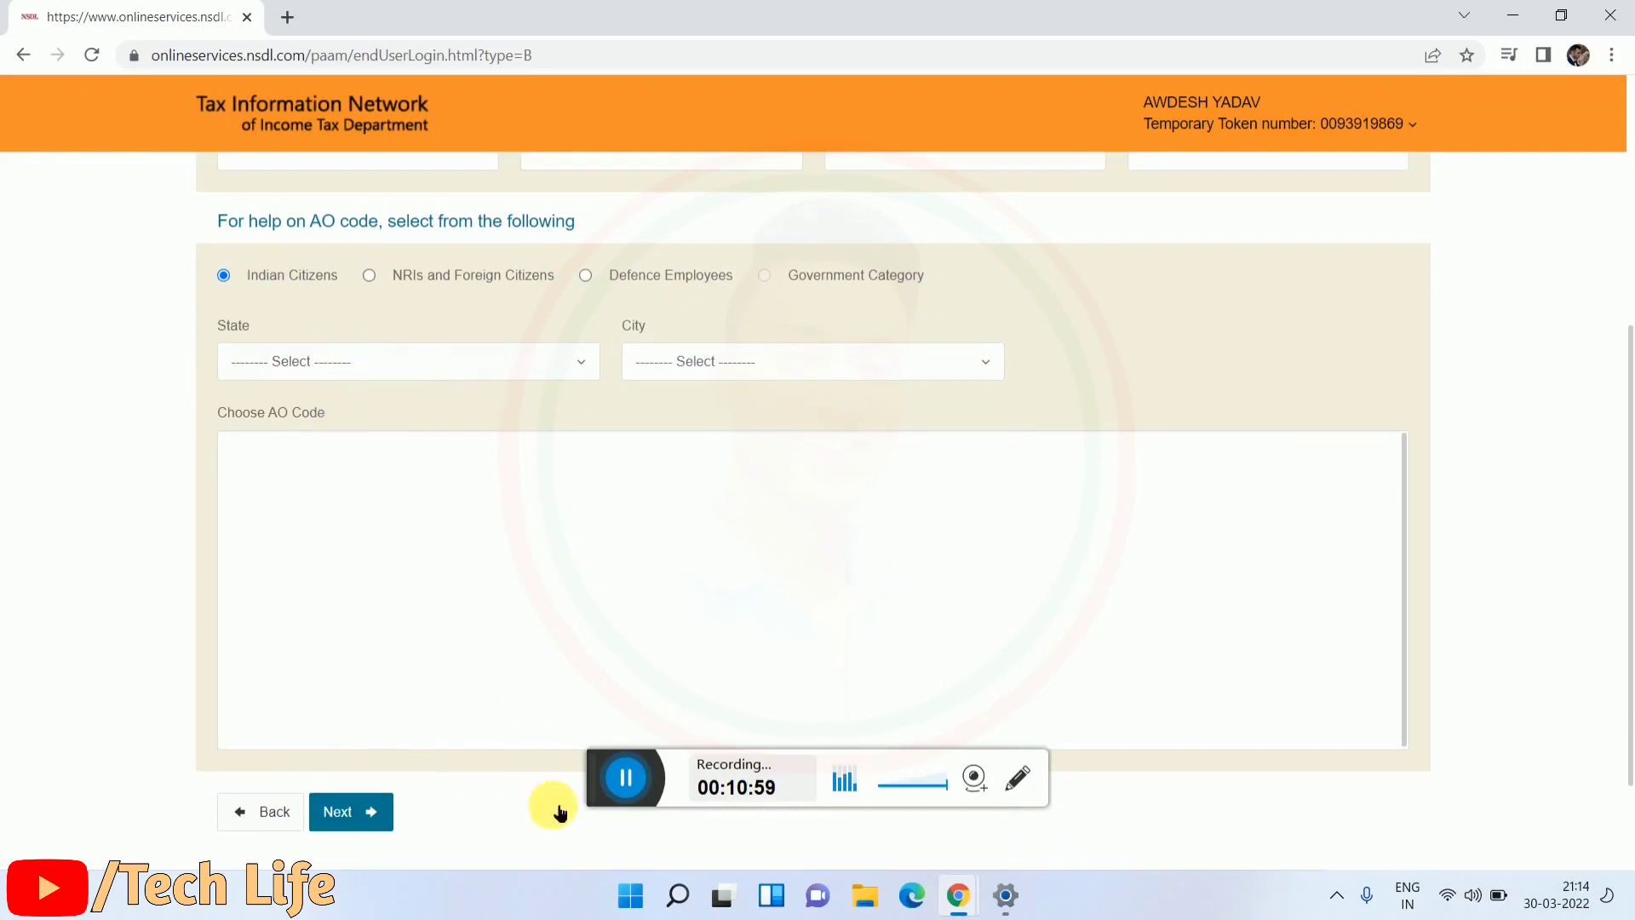
left_click_drag(599, 783, 613, 843)
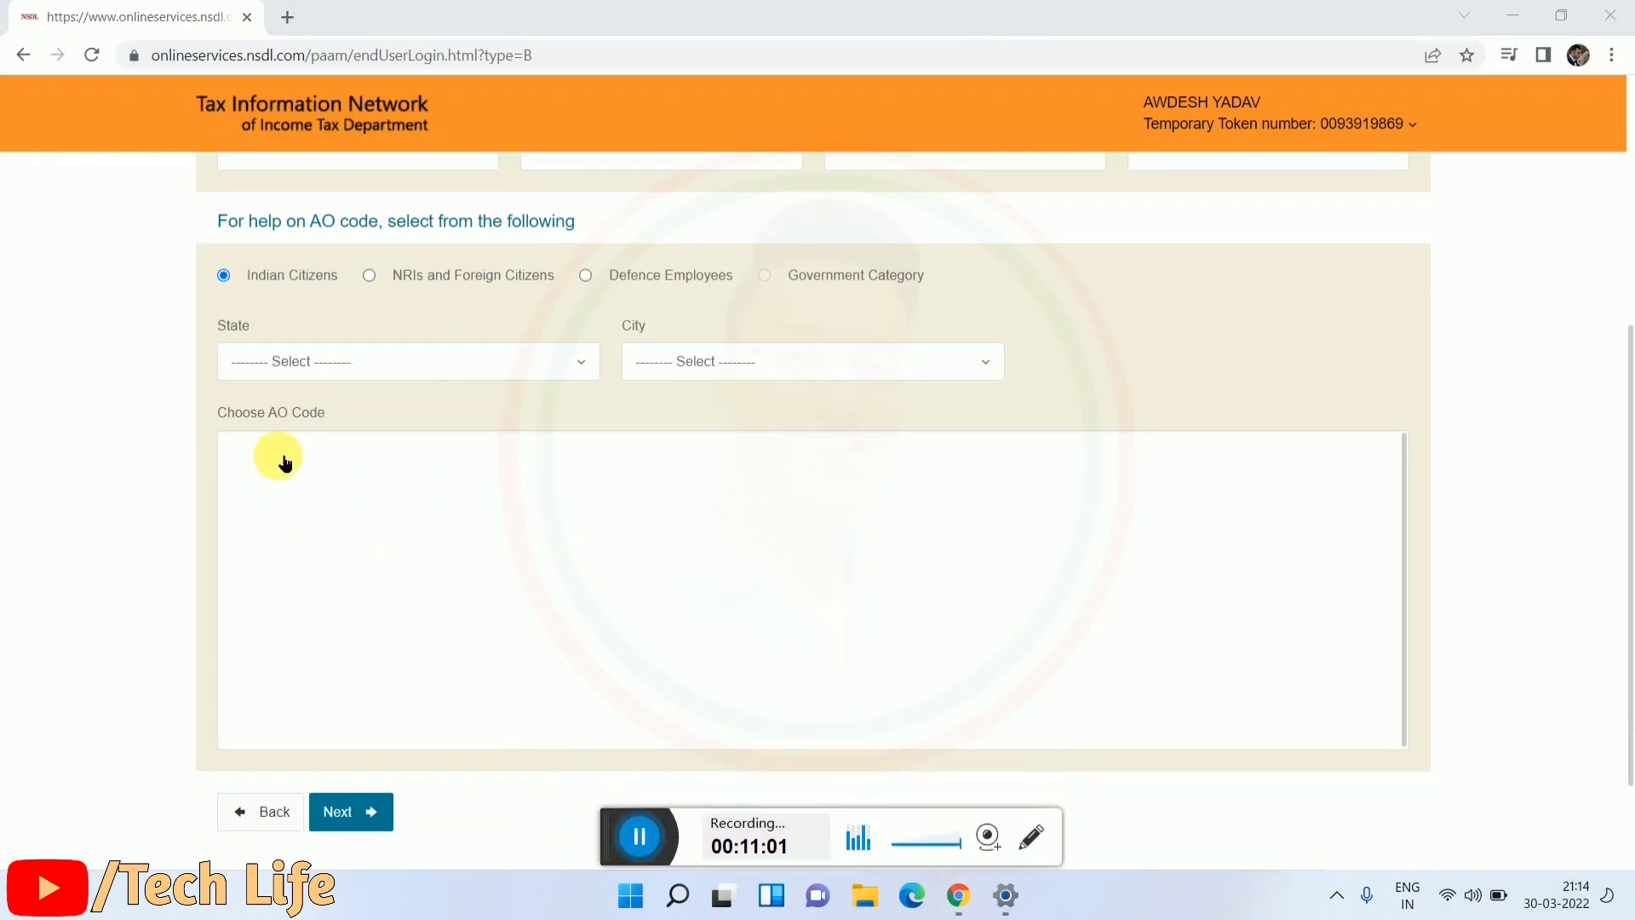
Step: Look up AO codes with State BIHAR and City SIWAN
left_click(344, 363)
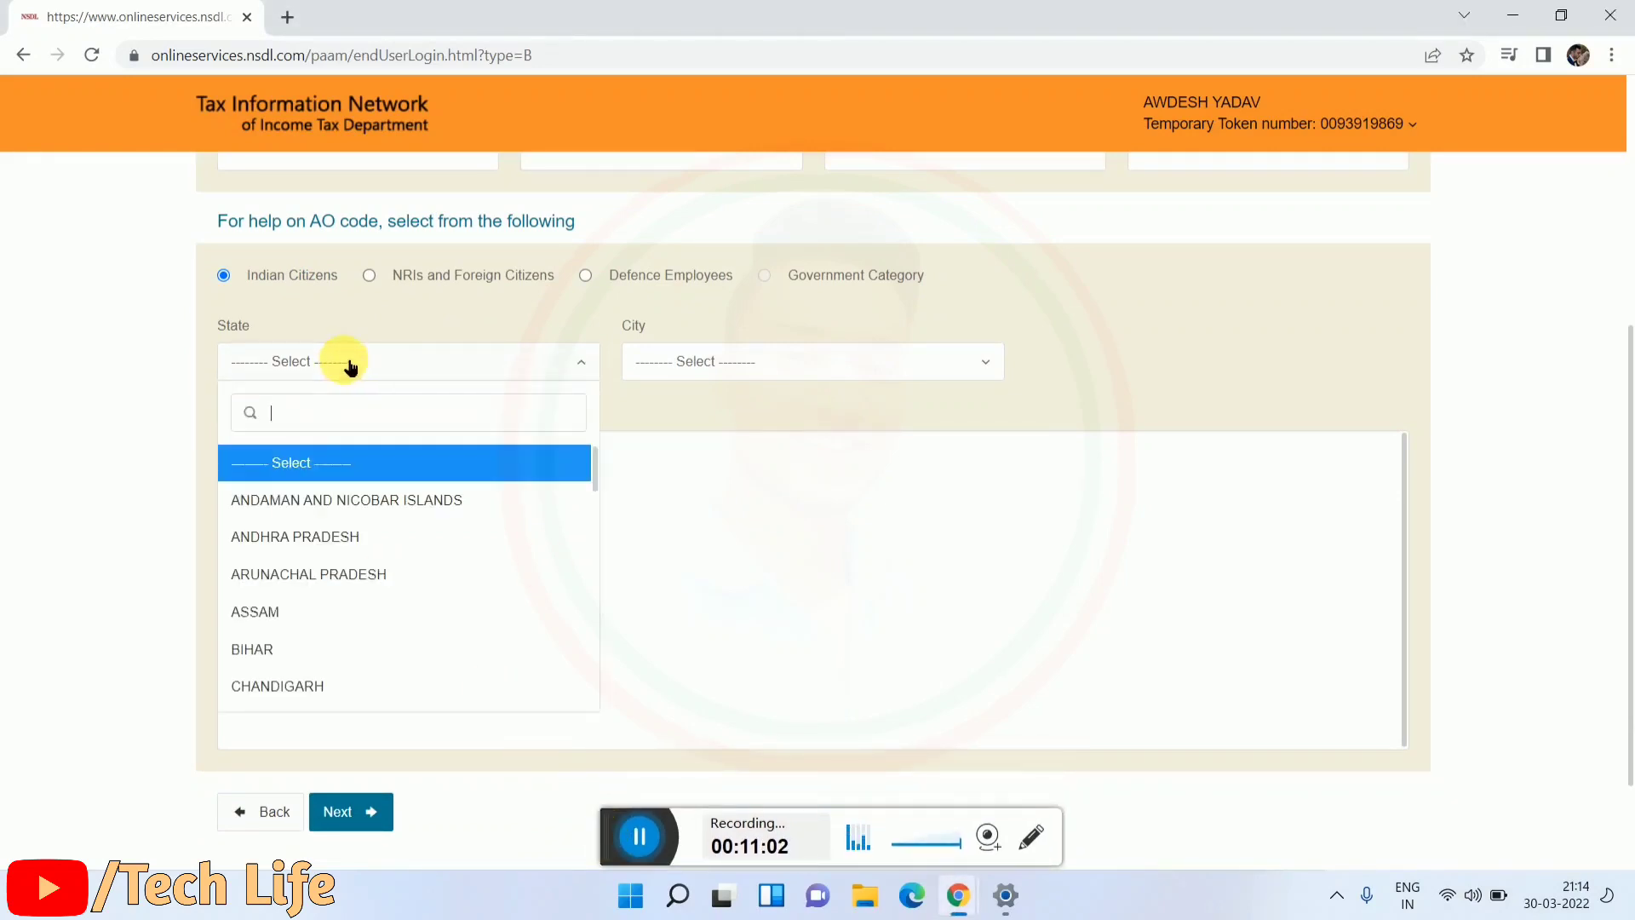
left_click(297, 650)
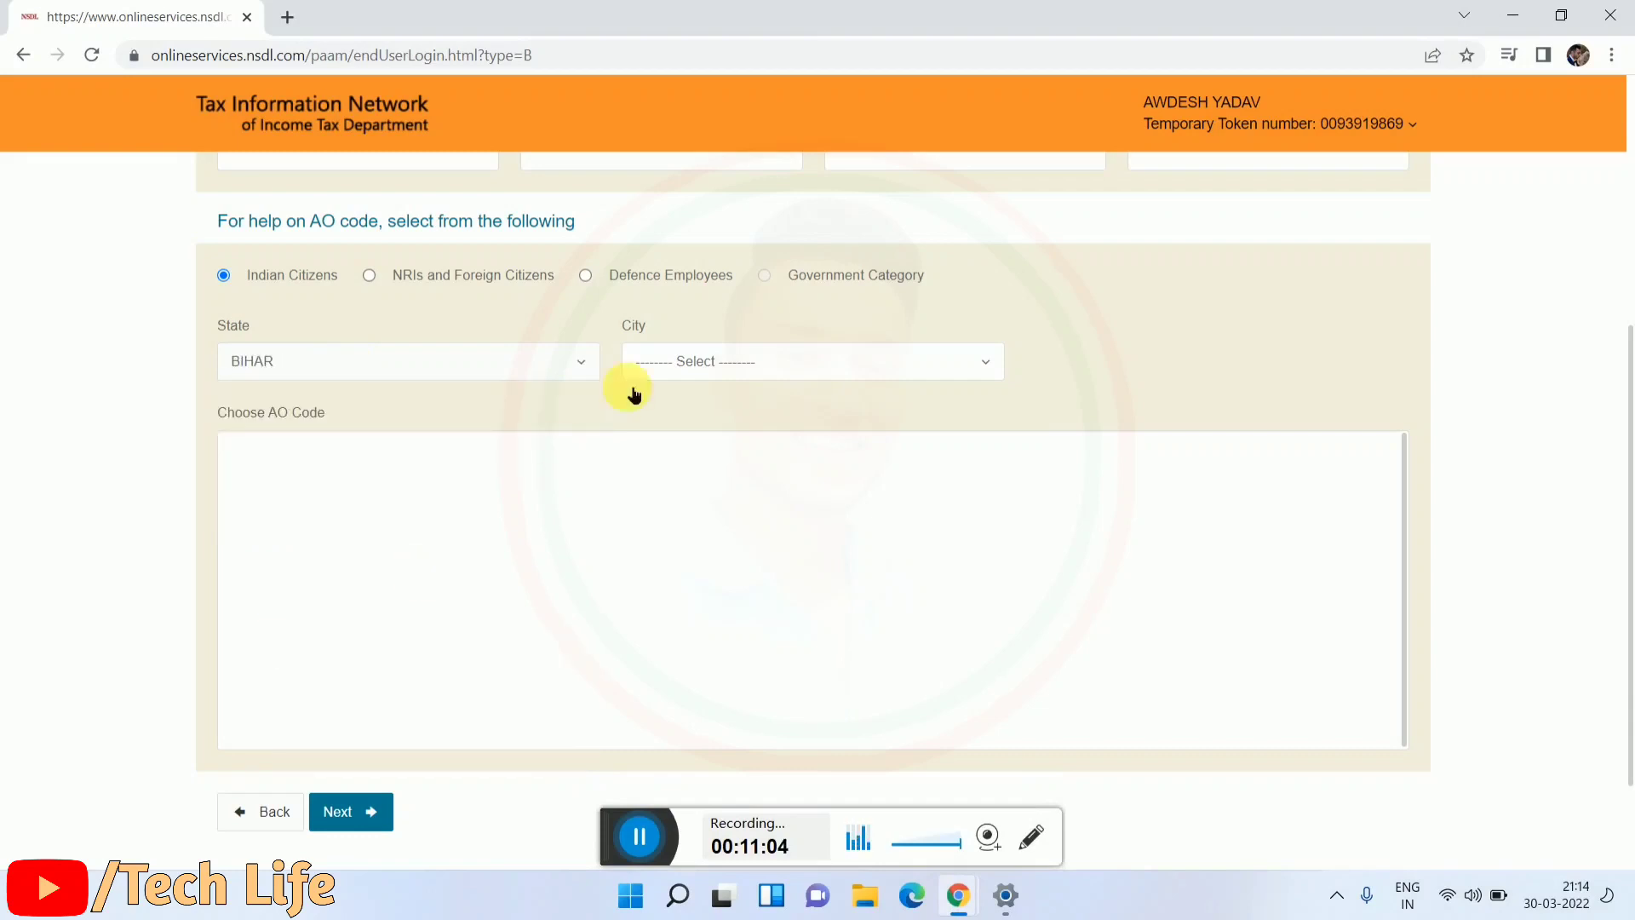
left_click(704, 366)
scroll(647, 596, "down", 5)
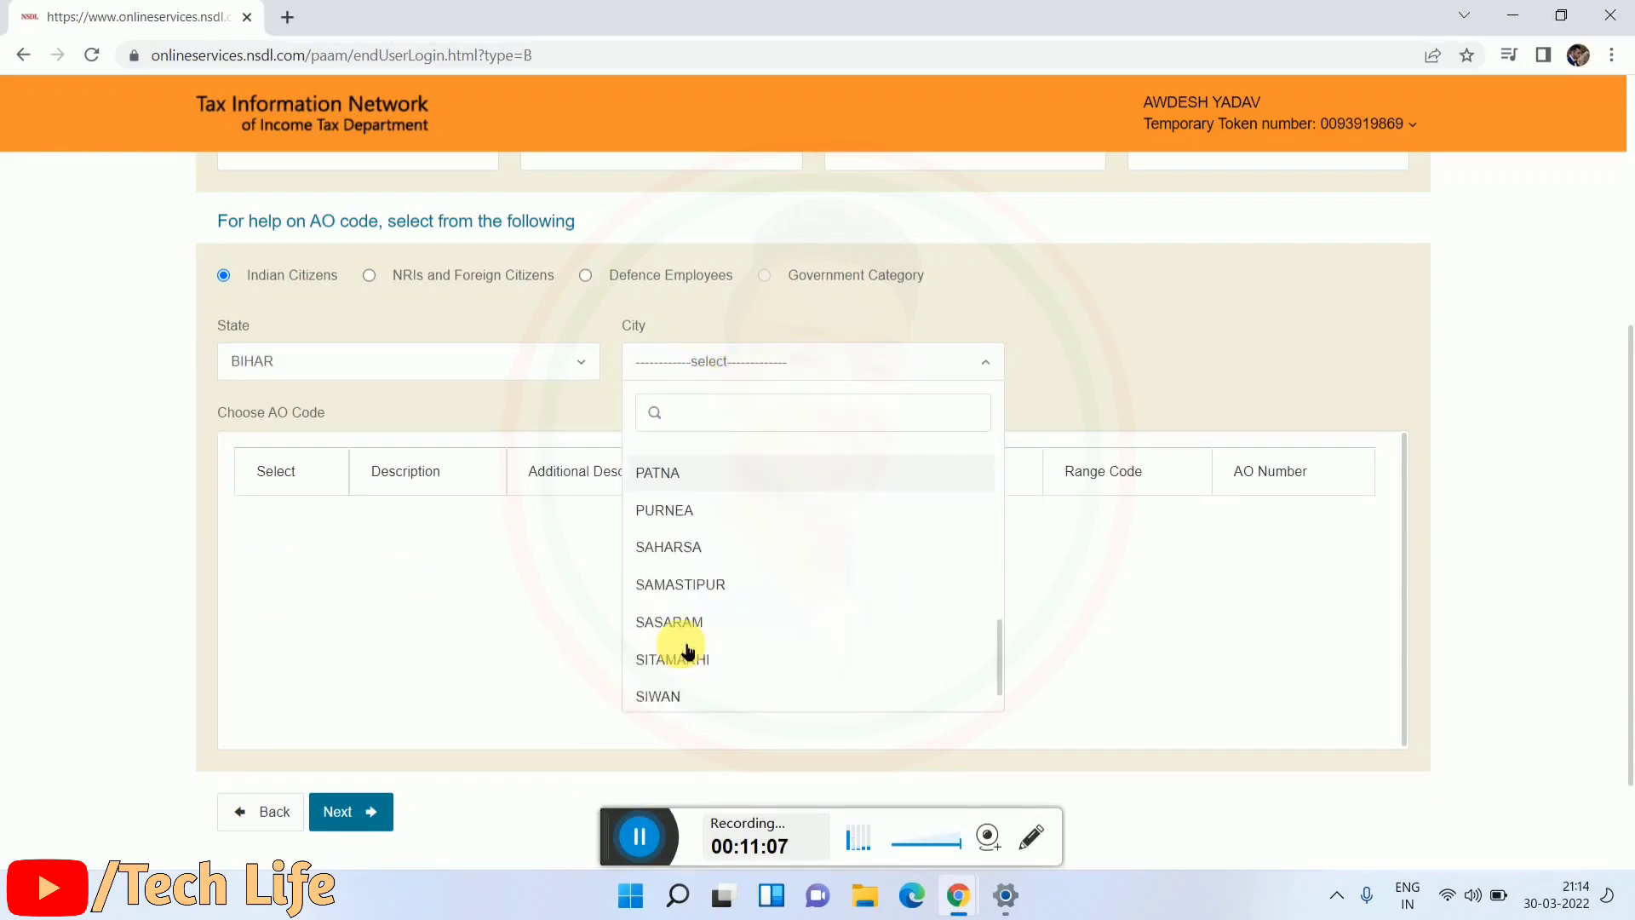
scroll(688, 652, "down", 1)
left_click(684, 657)
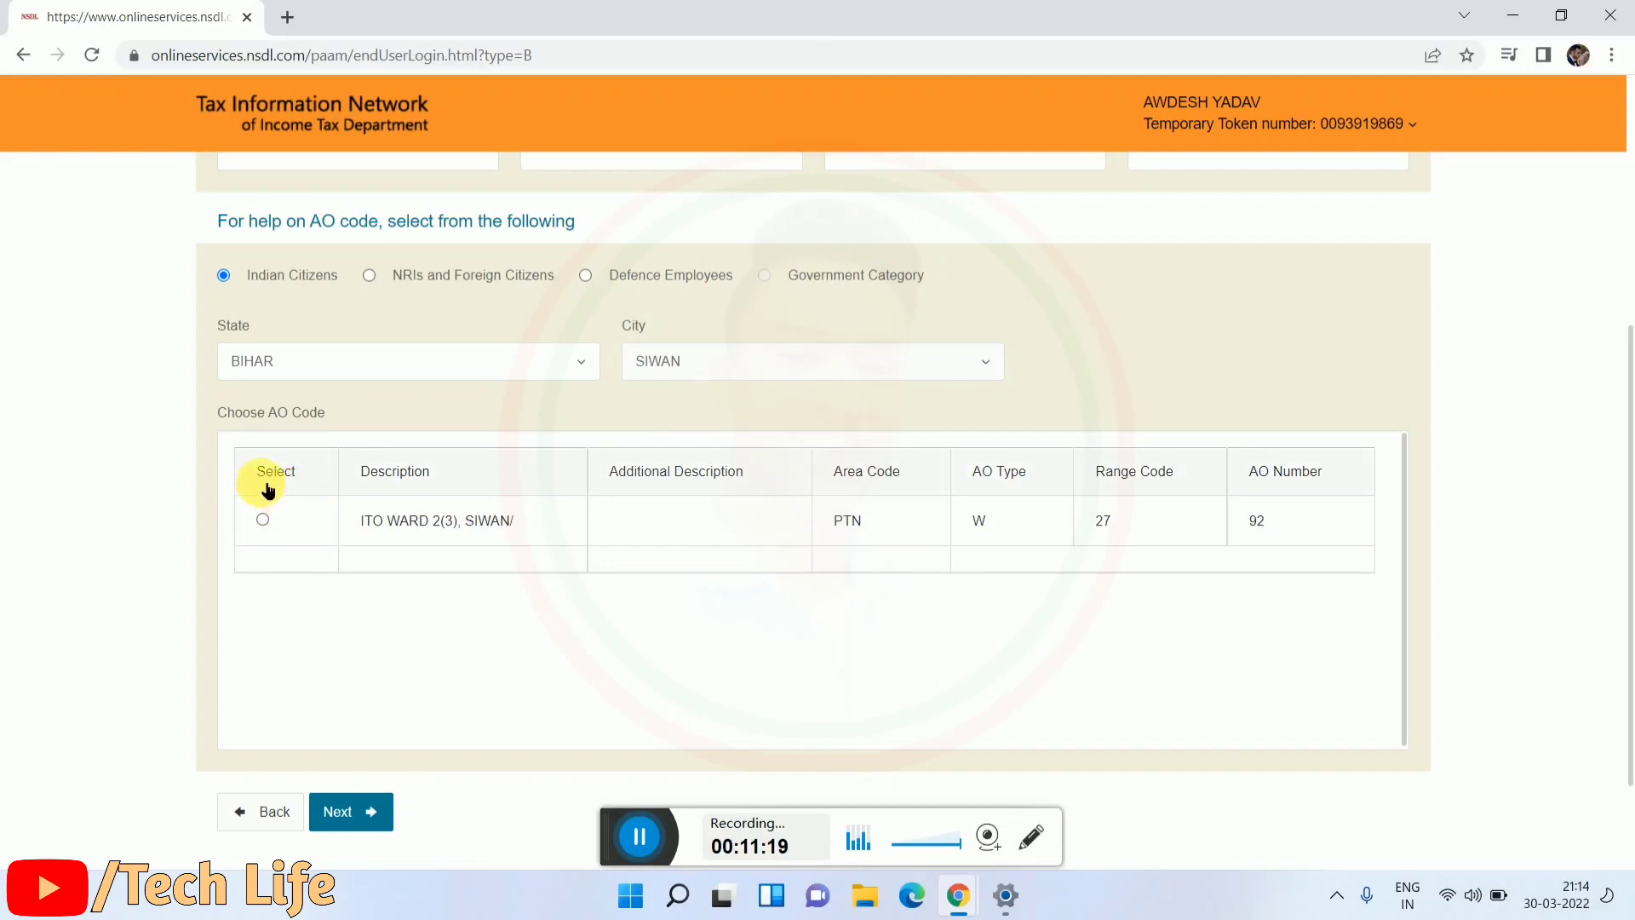
Step: Select the ITO WARD 2(3), SIWAN AO code (PTN, W, 27, 92) and advance to Document details
left_click(245, 471)
left_click_drag(245, 471, 304, 468)
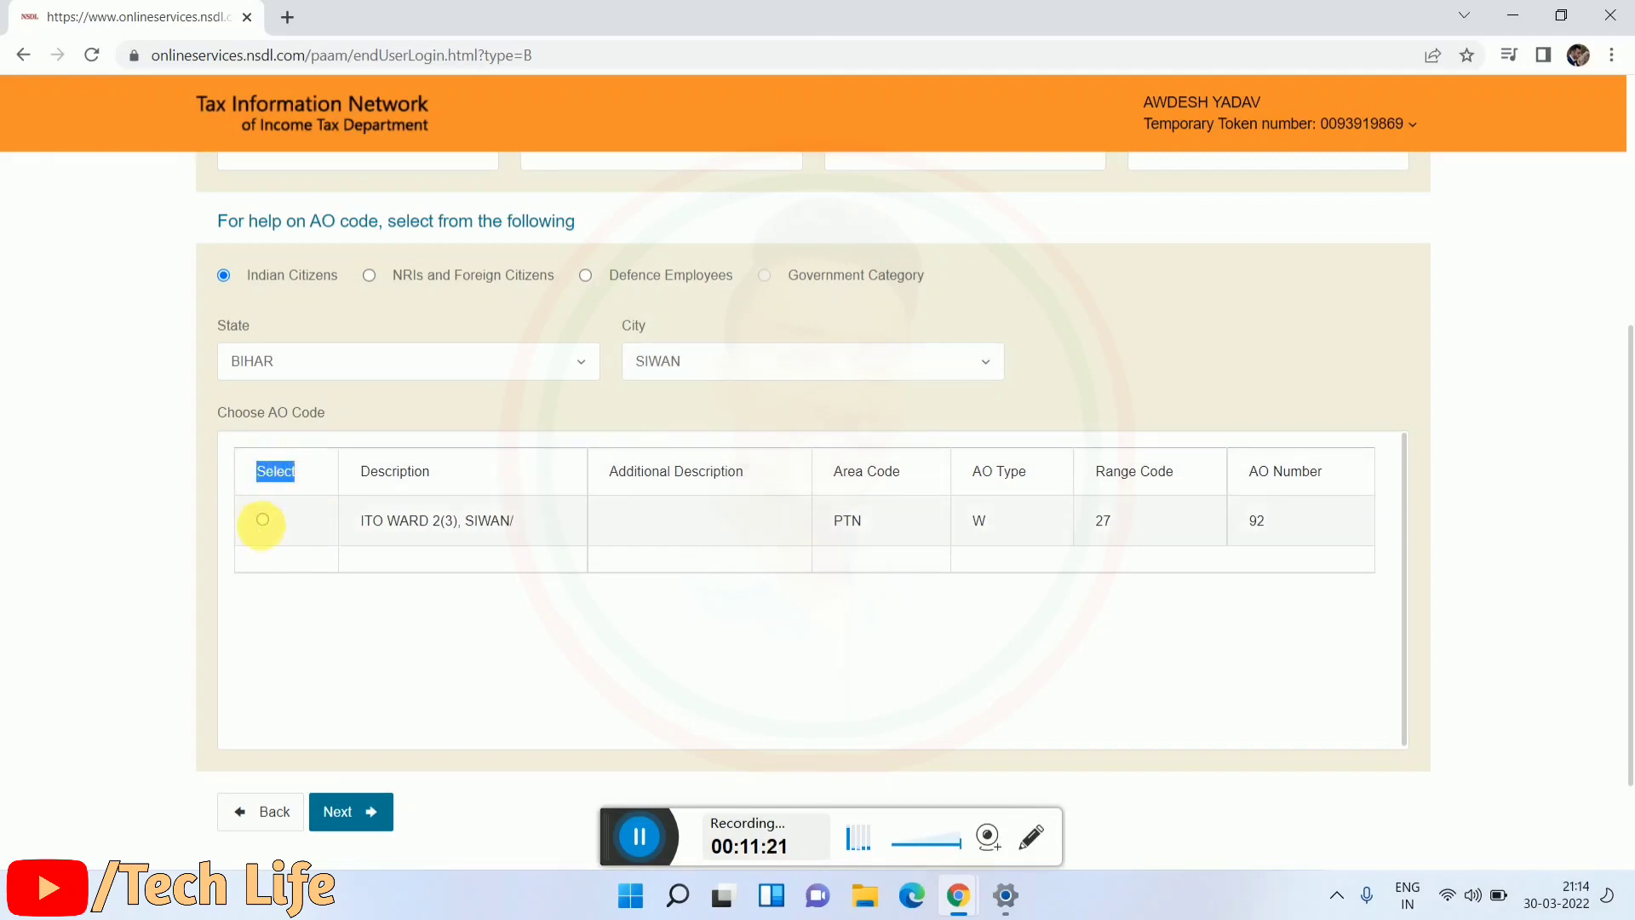
left_click(262, 521)
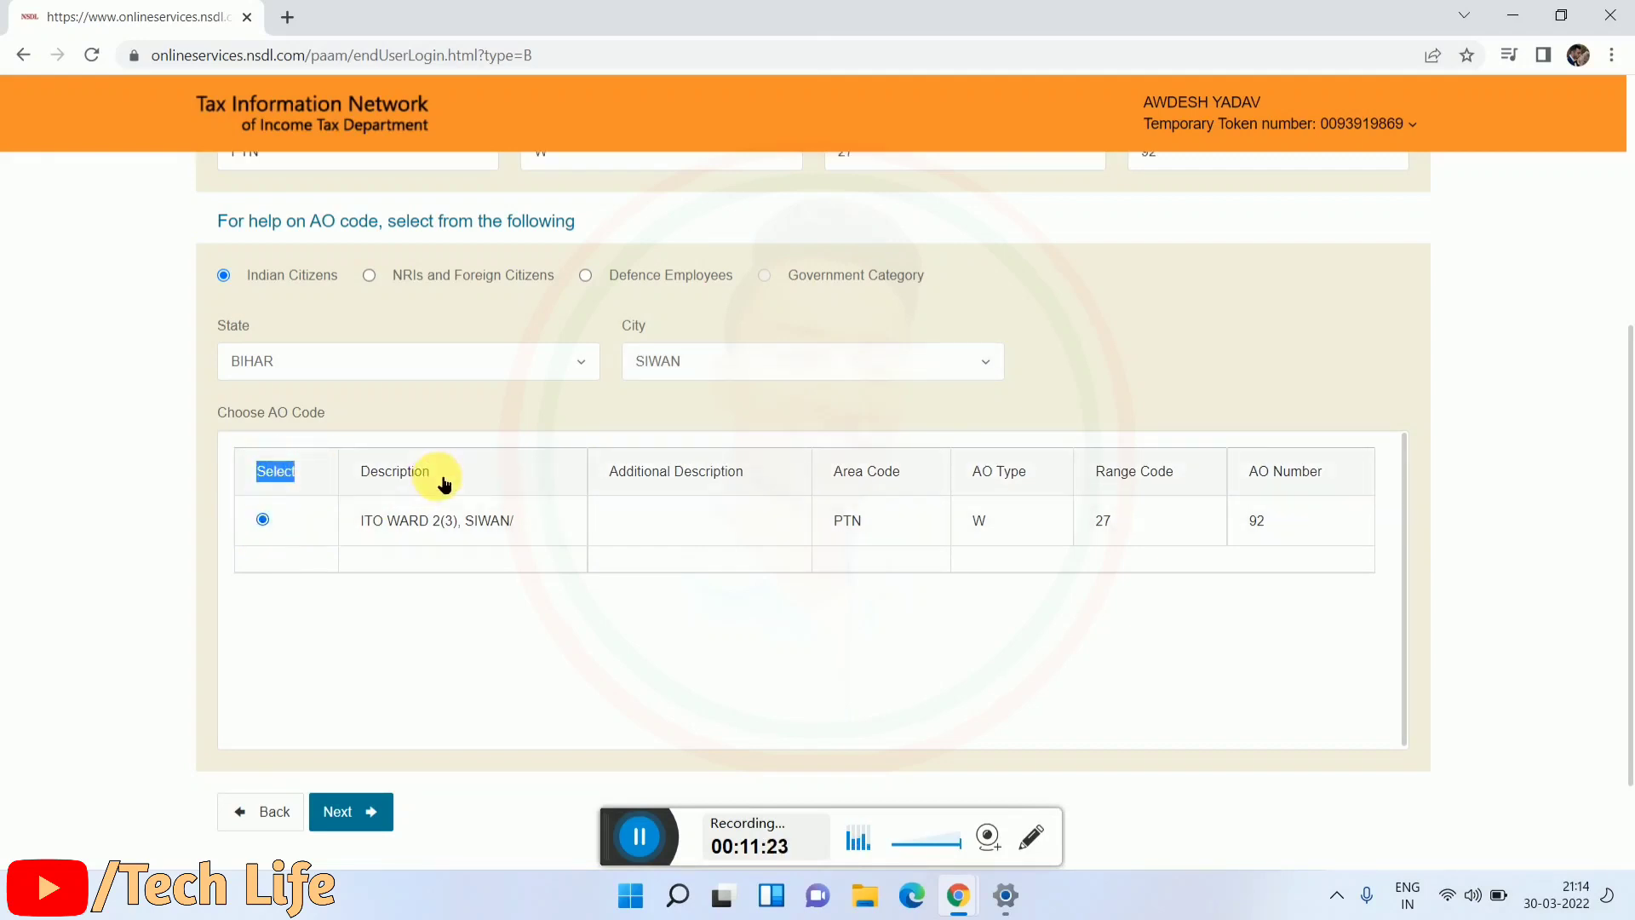
scroll(437, 474, "up", 4)
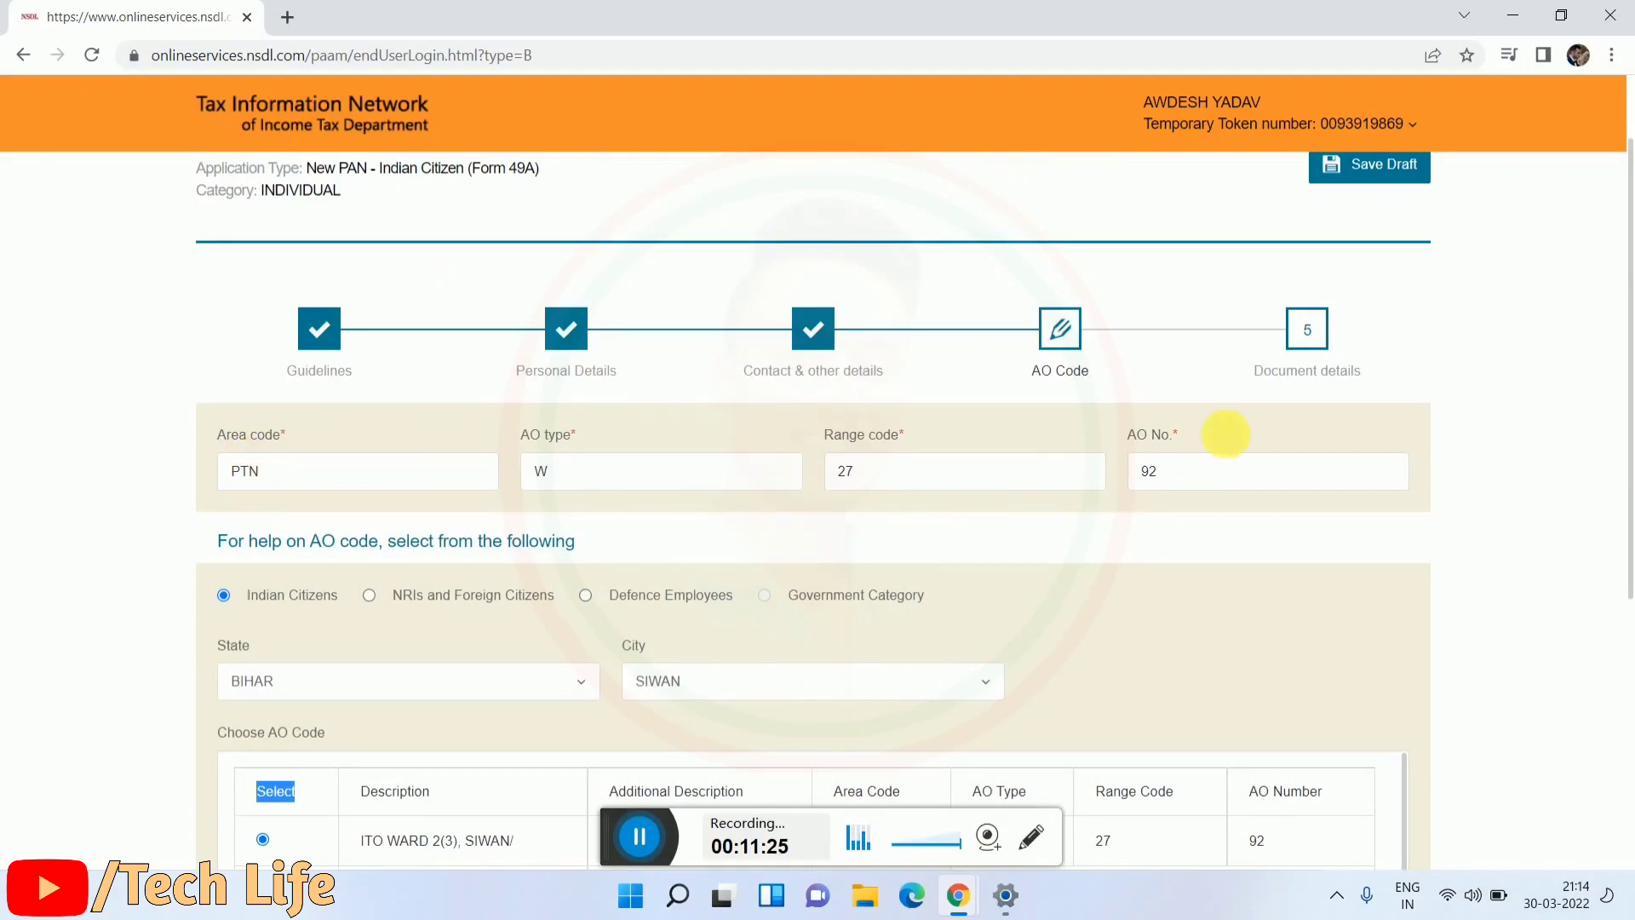
scroll(1131, 536, "down", 5)
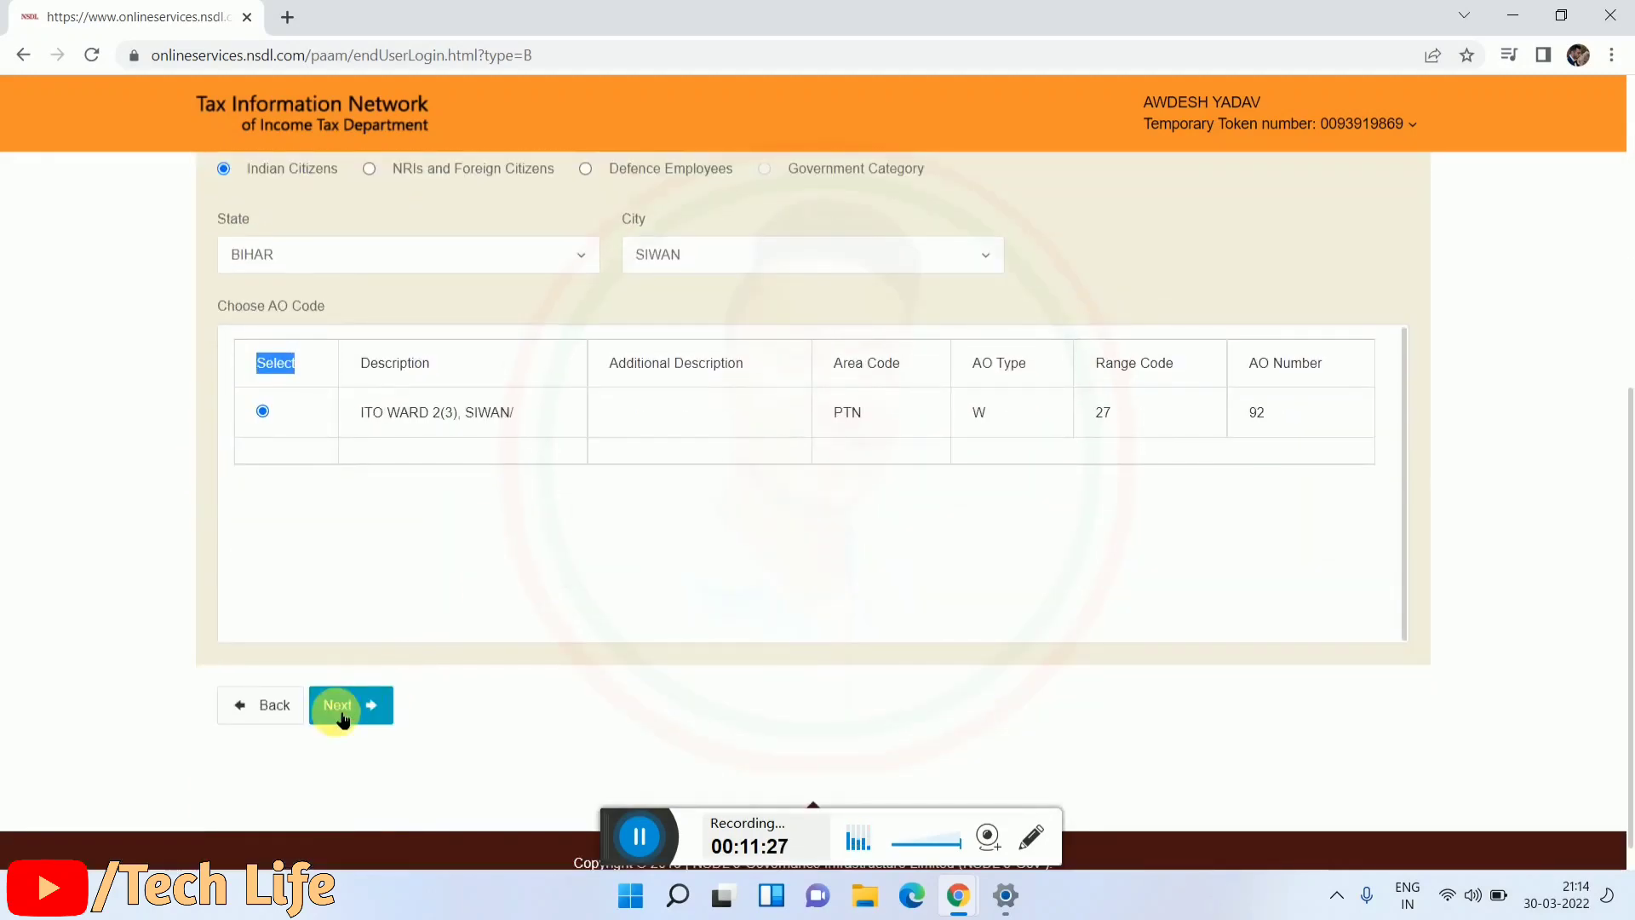
left_click(341, 714)
scroll(494, 539, "down", 3)
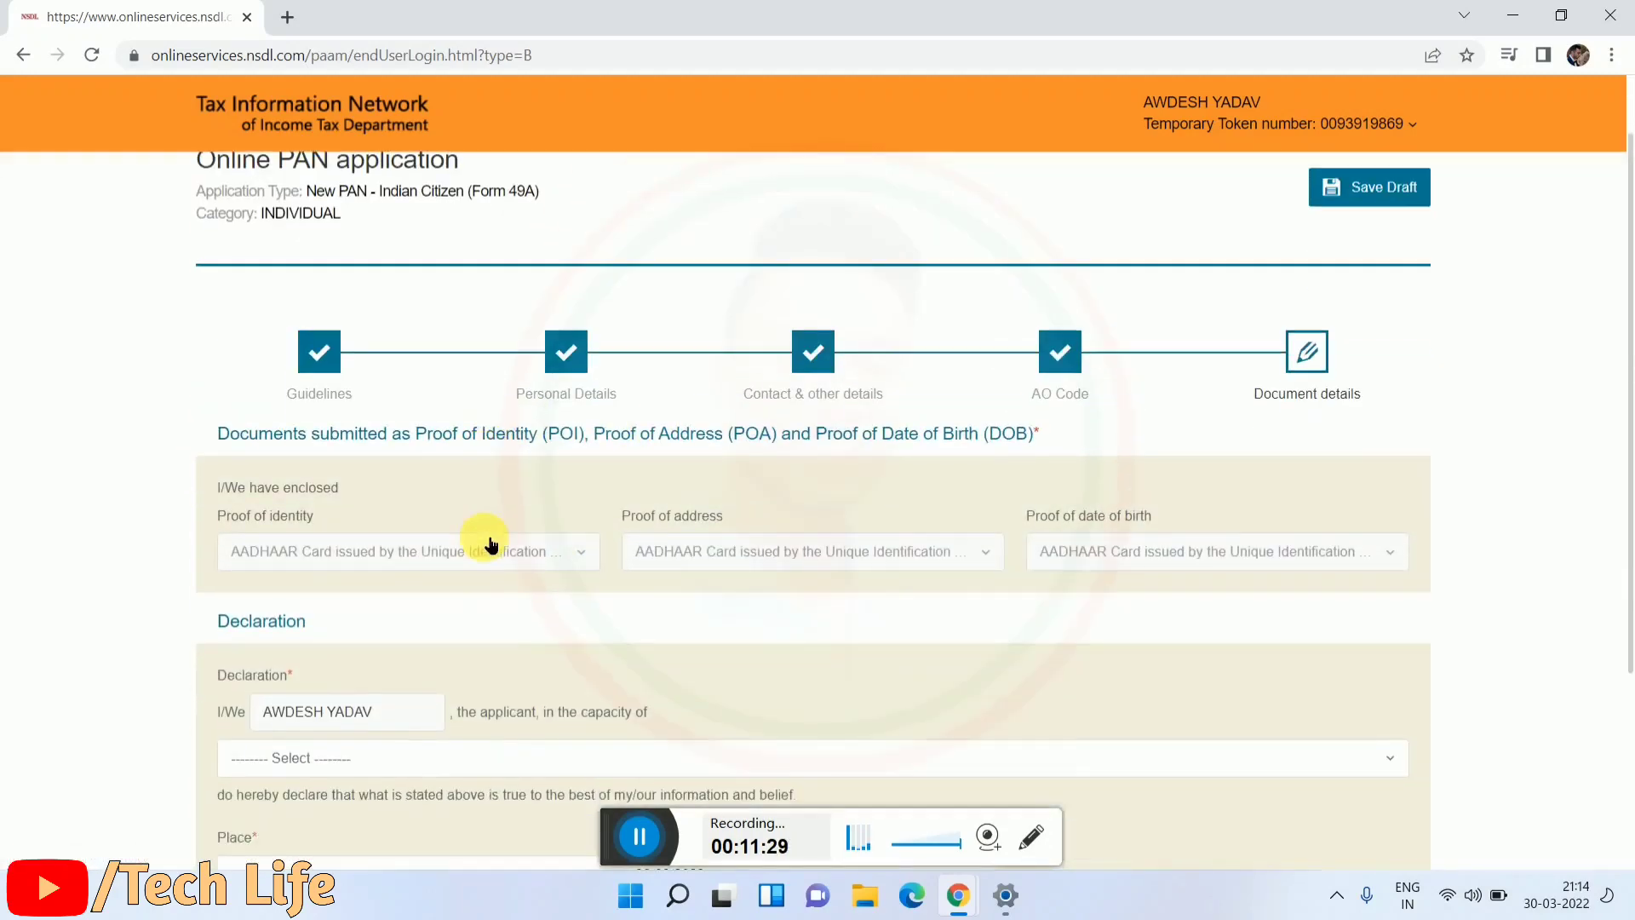
Step: Review the Document details page and set the declaration capacity to Himself/Herself
scroll(324, 541, "up", 2)
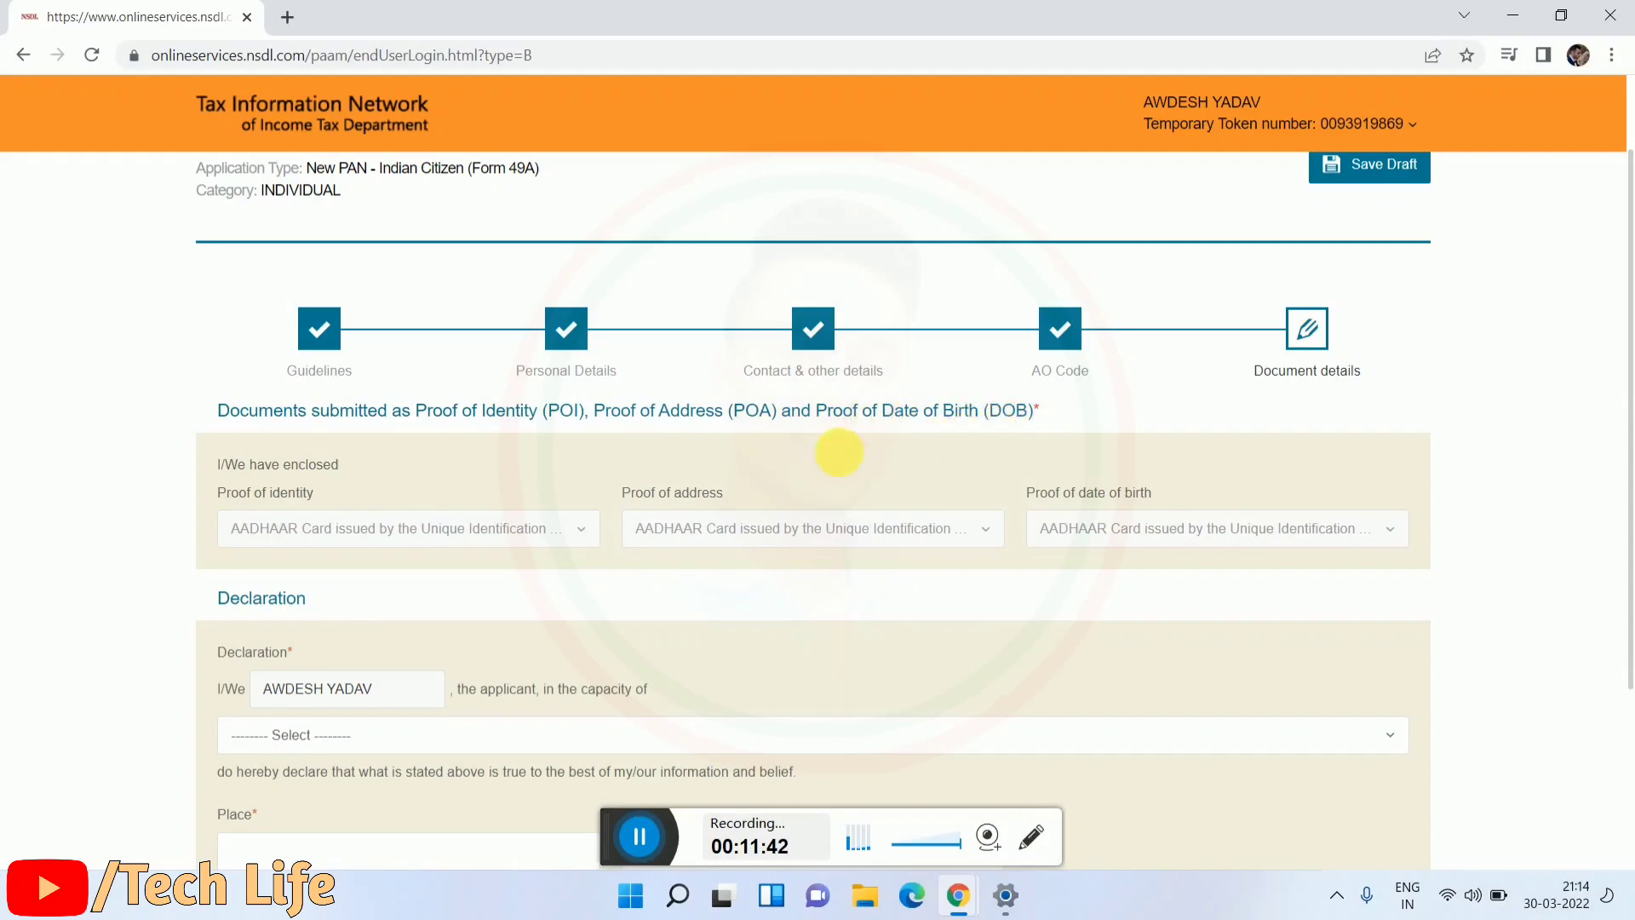
scroll(503, 429, "down", 2)
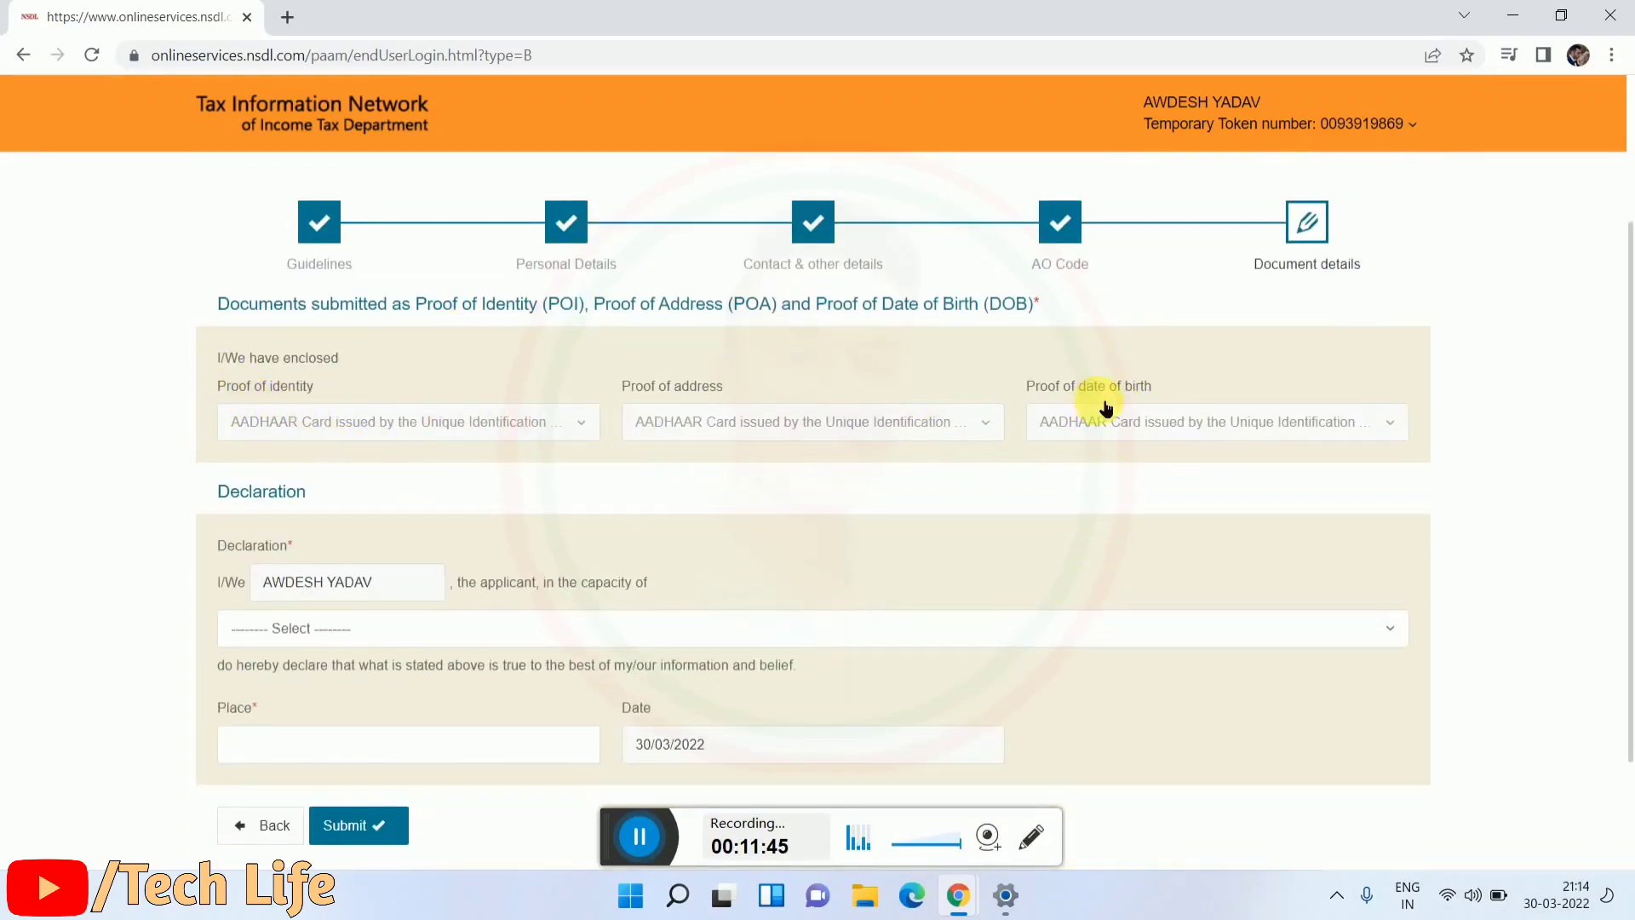
scroll(311, 466, "down", 2)
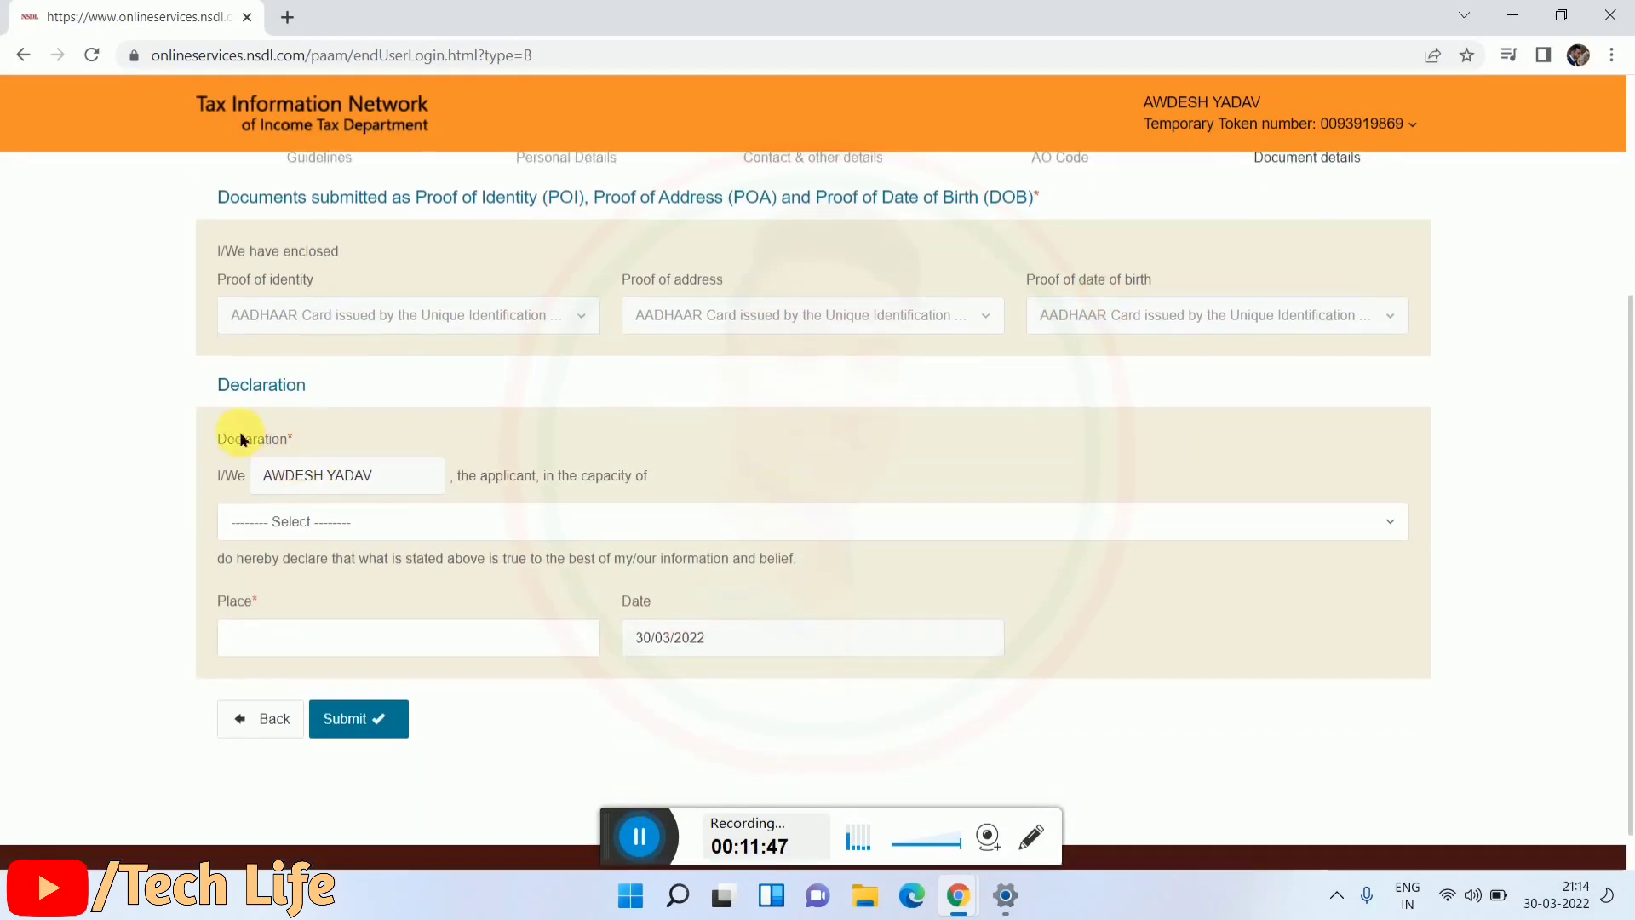
left_click_drag(216, 386, 396, 389)
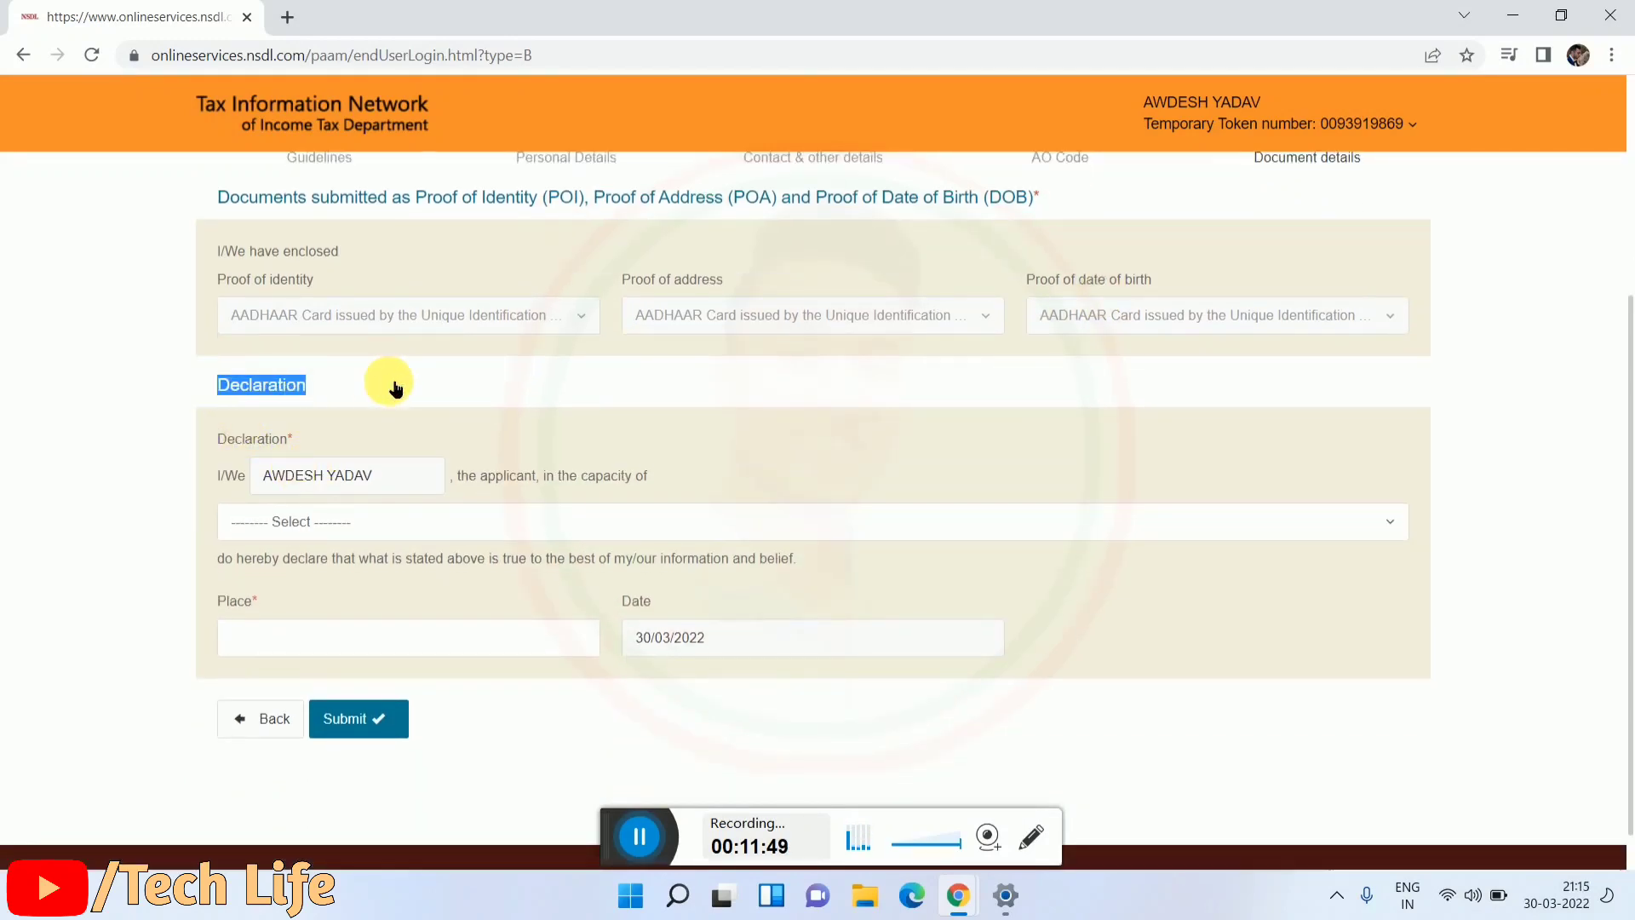
left_click(398, 392)
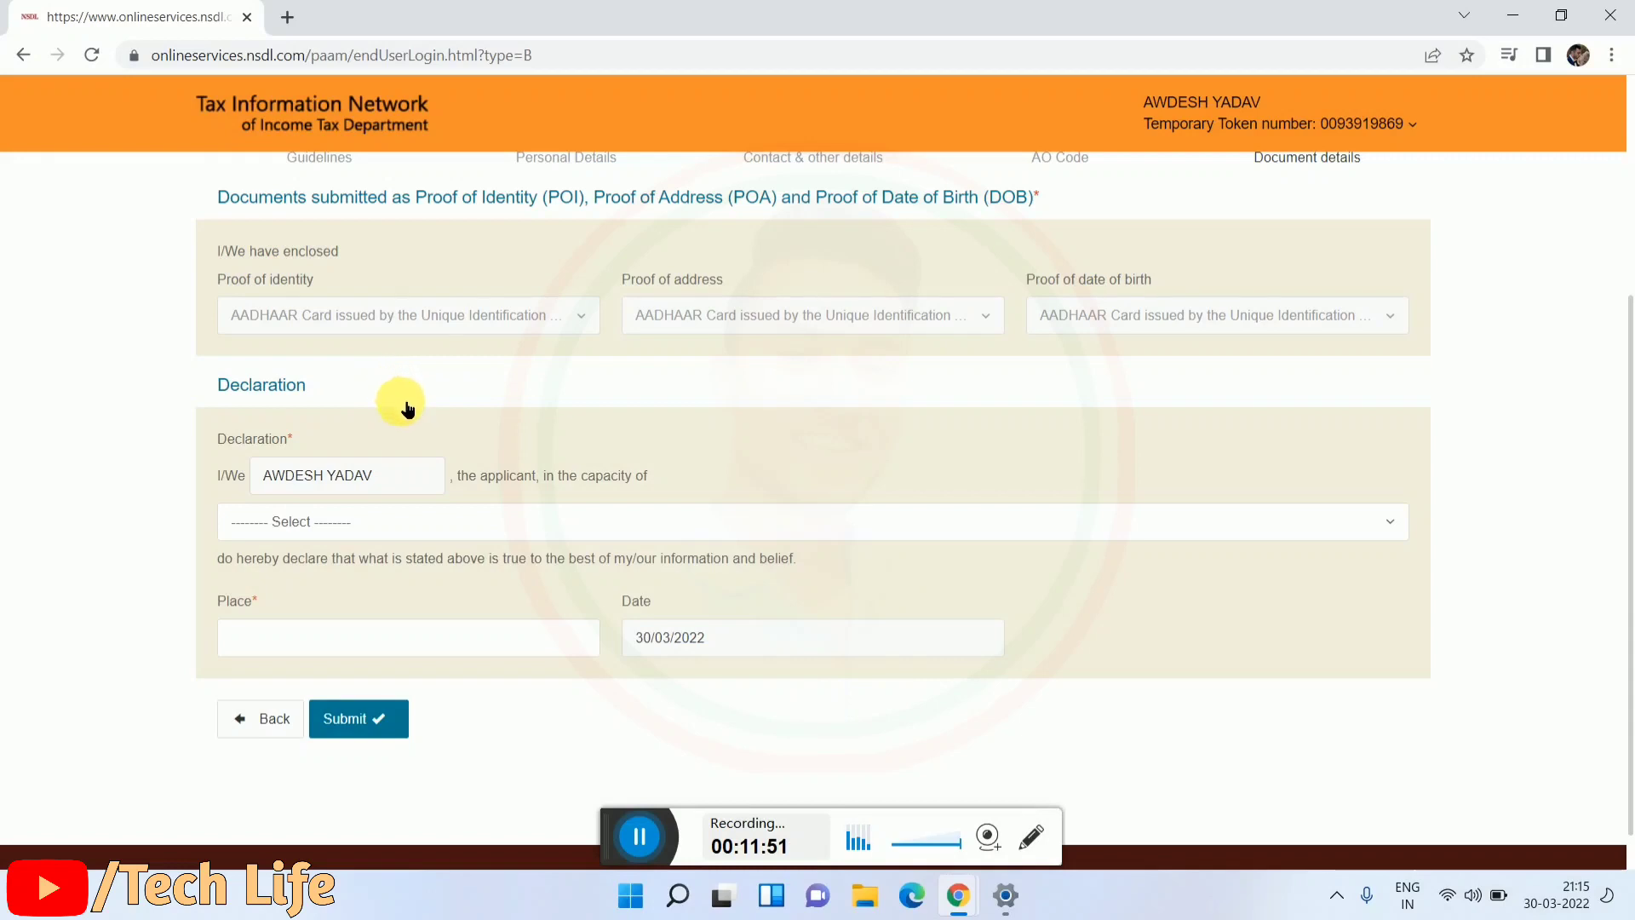
scroll(407, 409, "down", 1)
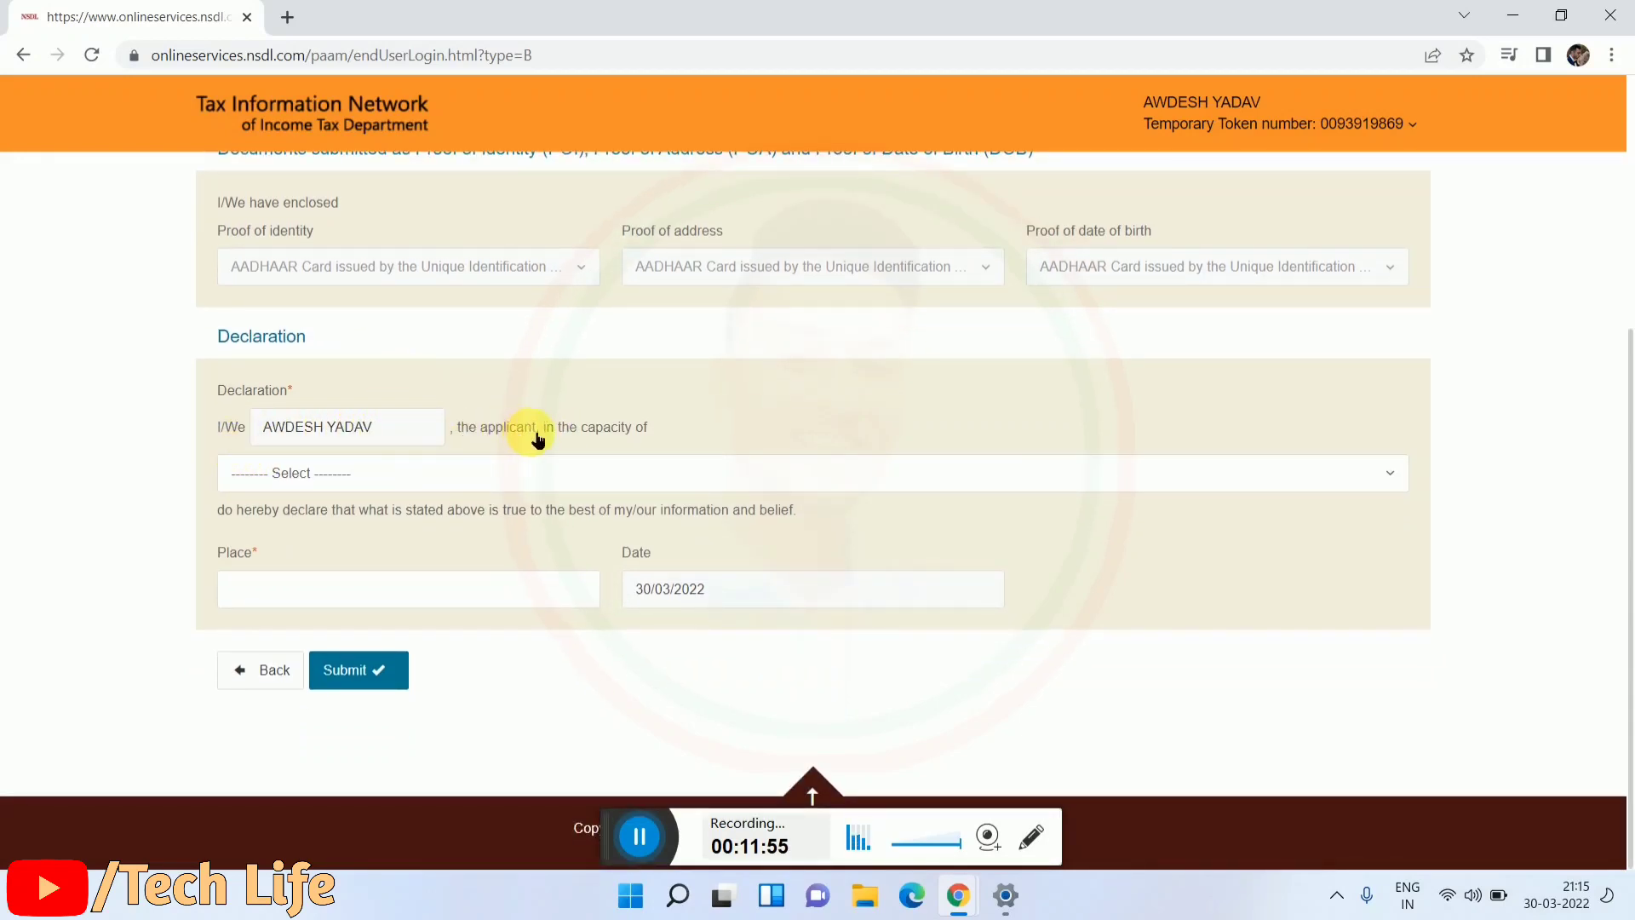
left_click(394, 473)
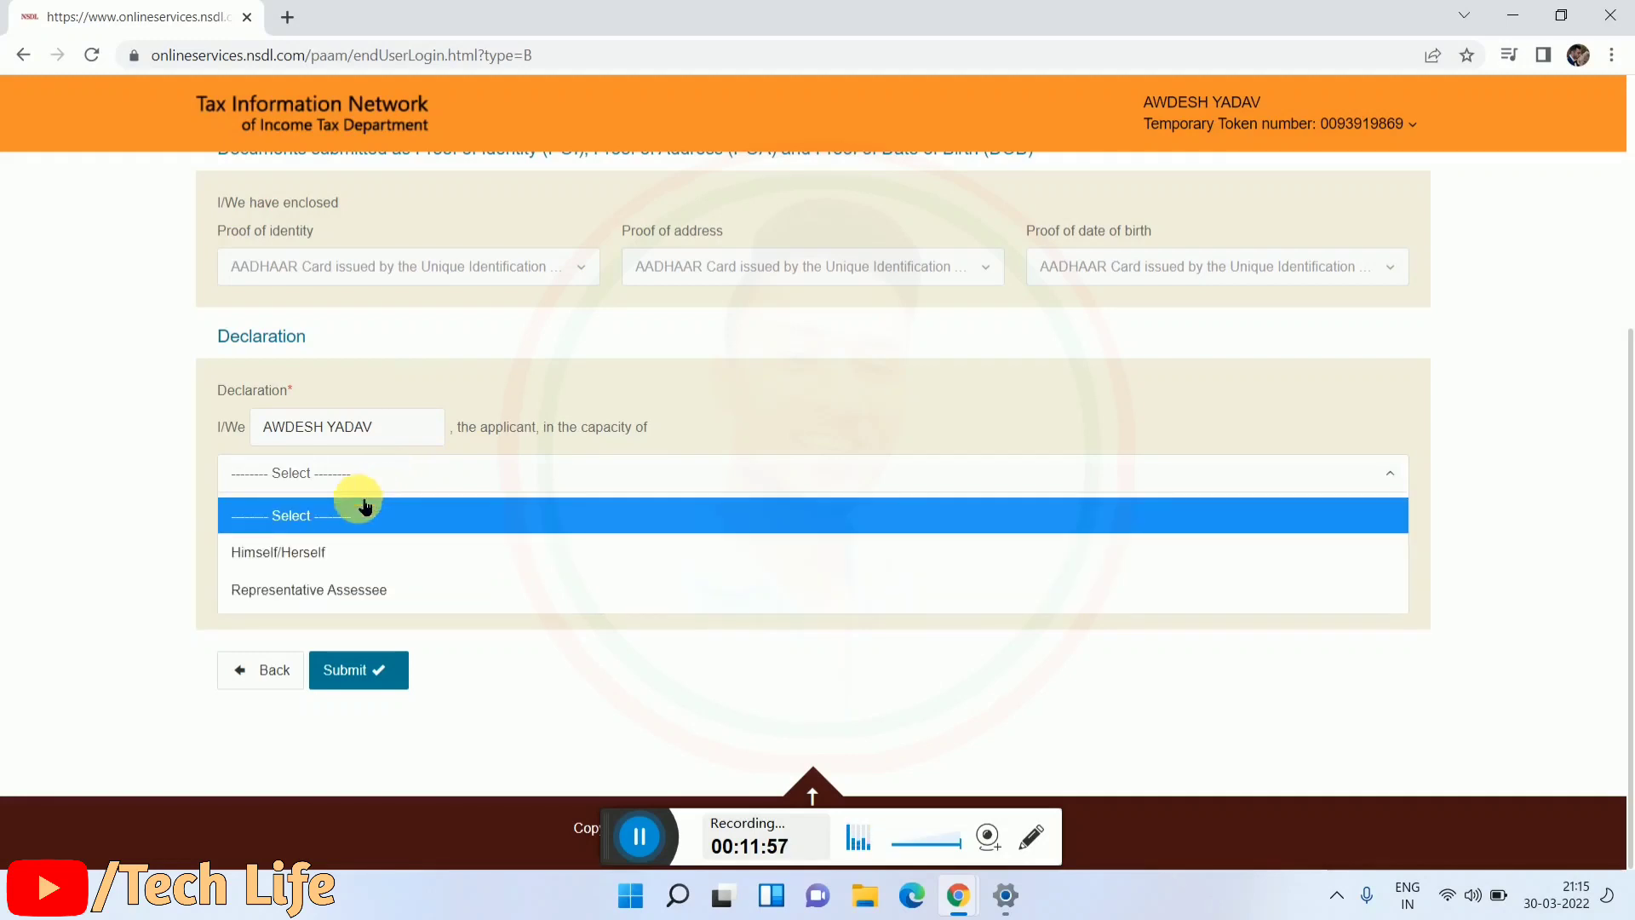
left_click(312, 562)
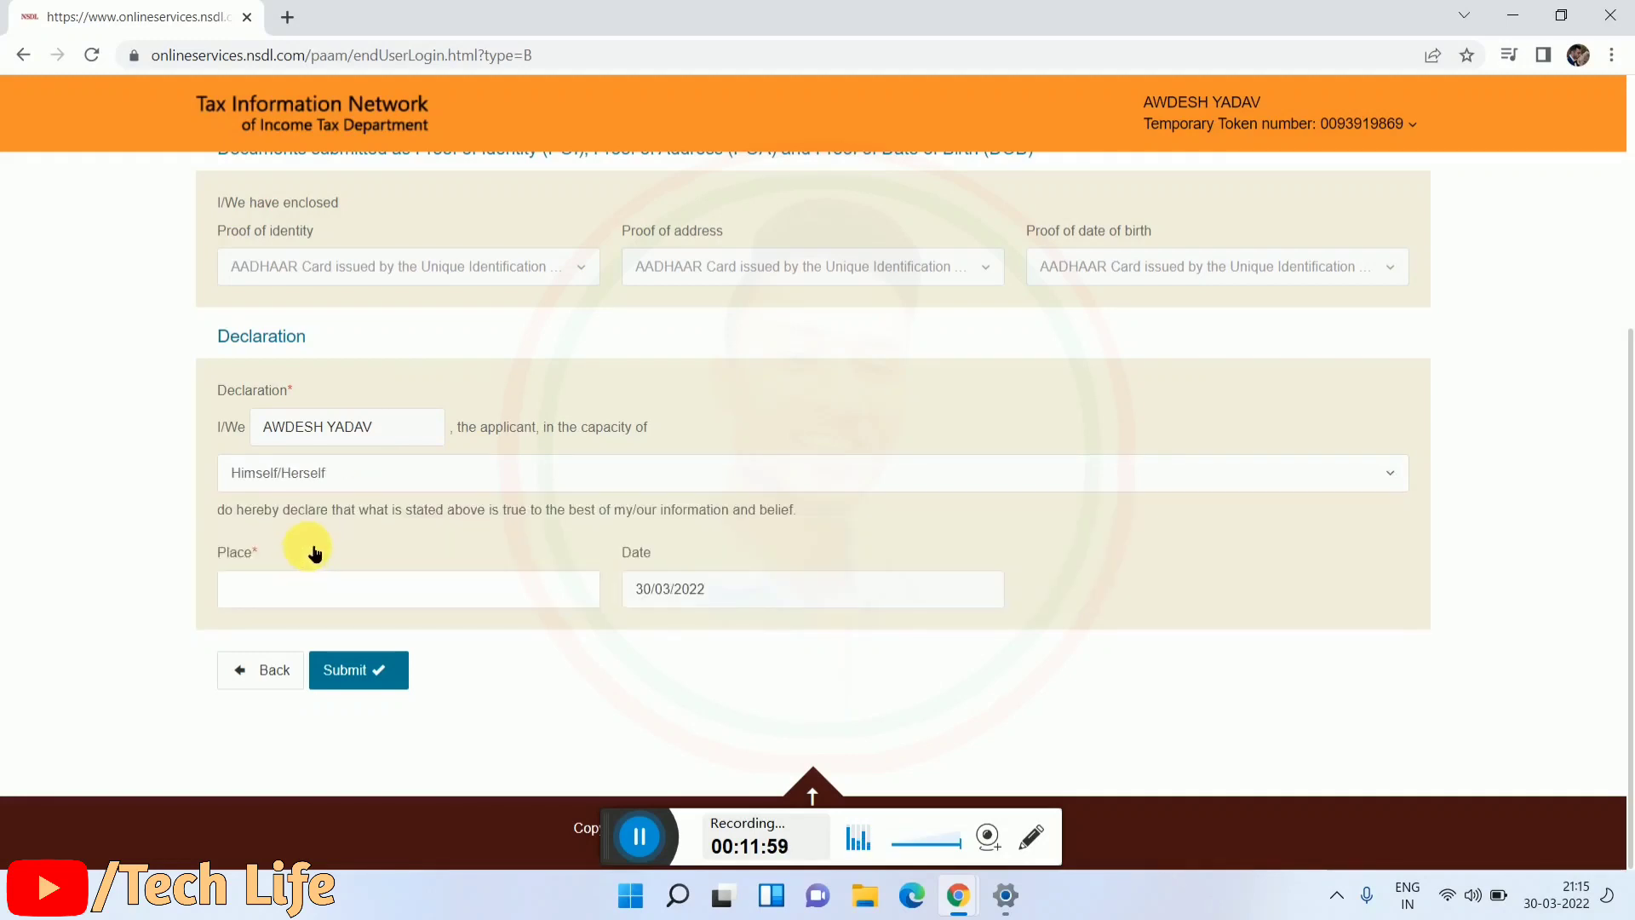
Step: Fill Place with GOPALGANJ, submit, and dismiss the mandatory-fields warning
left_click(317, 586)
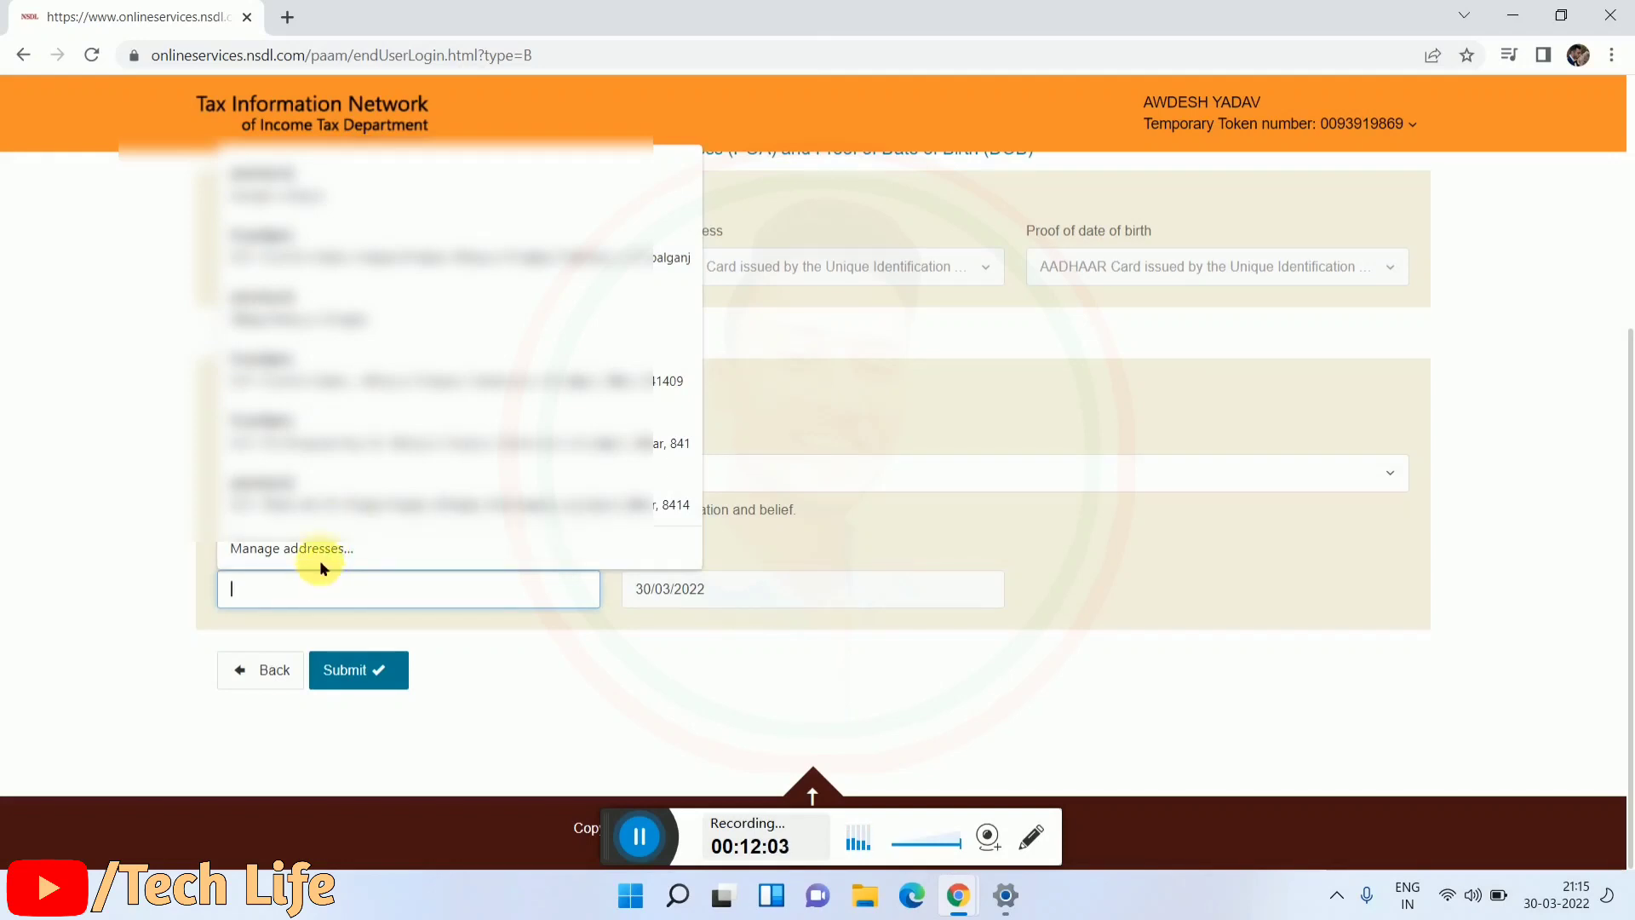
left_click(310, 428)
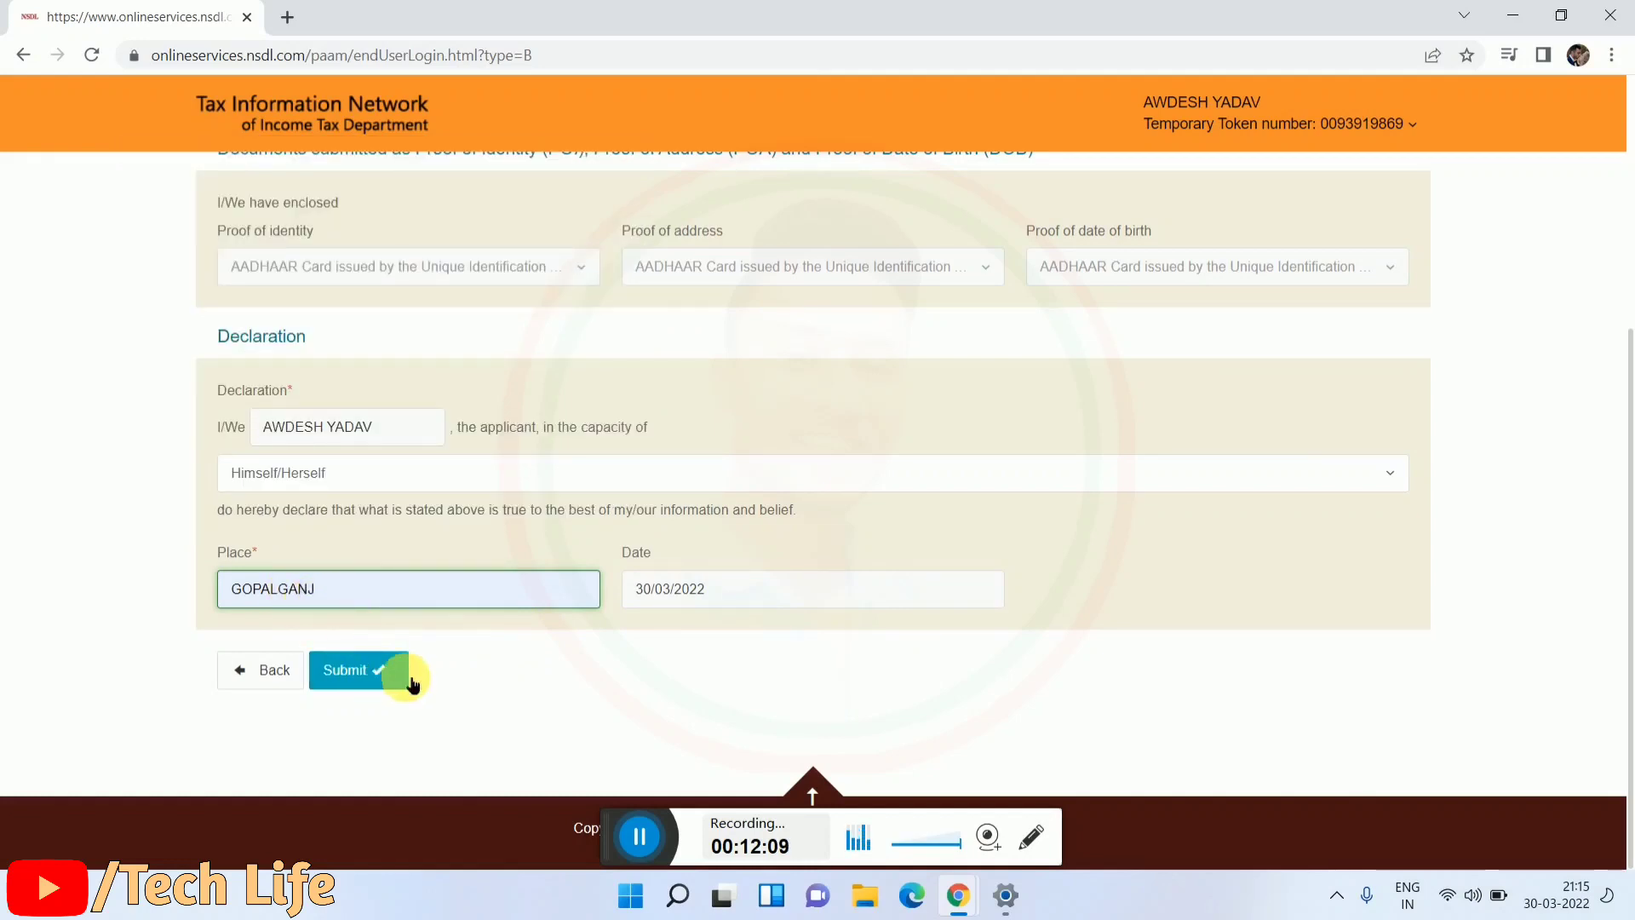
left_click(386, 681)
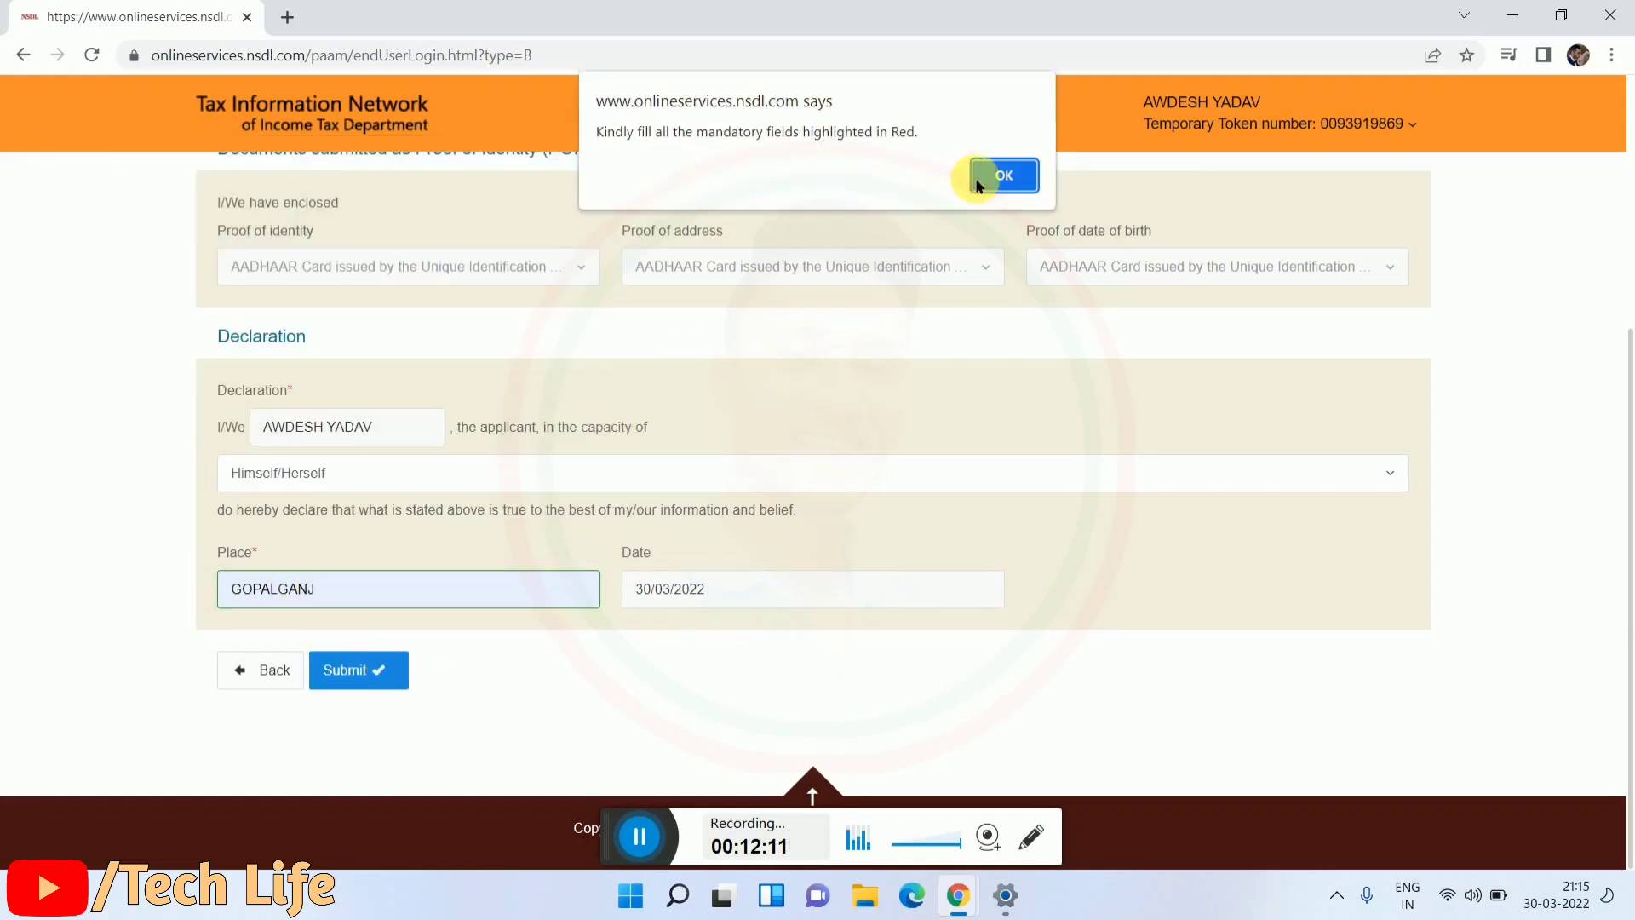
left_click(1003, 176)
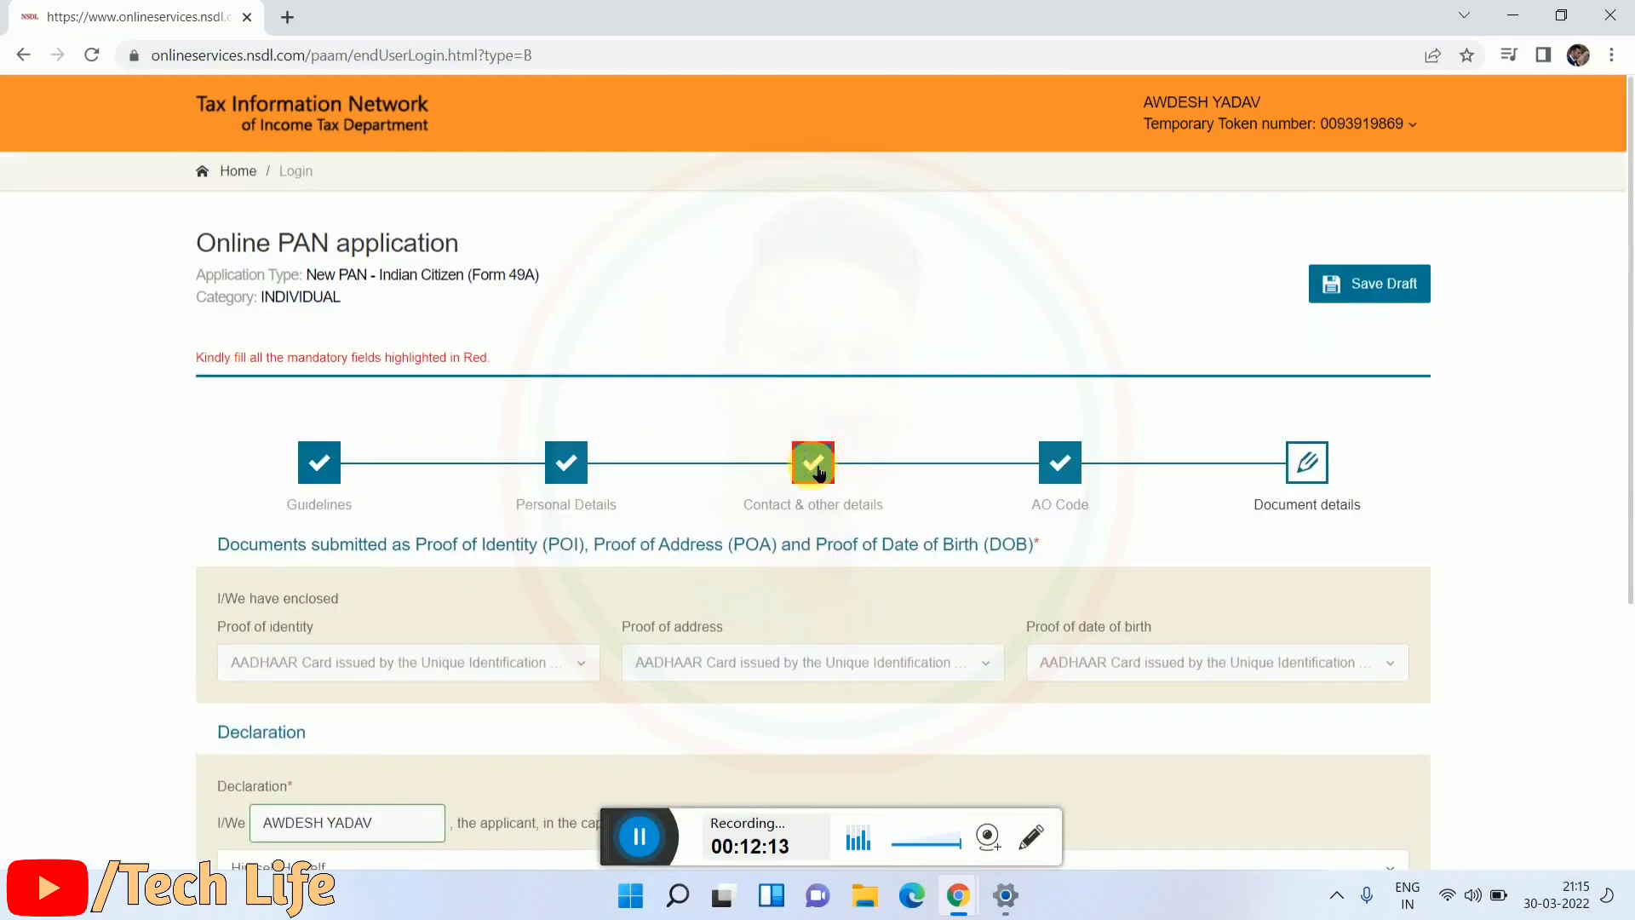
Step: Return to Contact & other details and correct the missing office address field
left_click(828, 471)
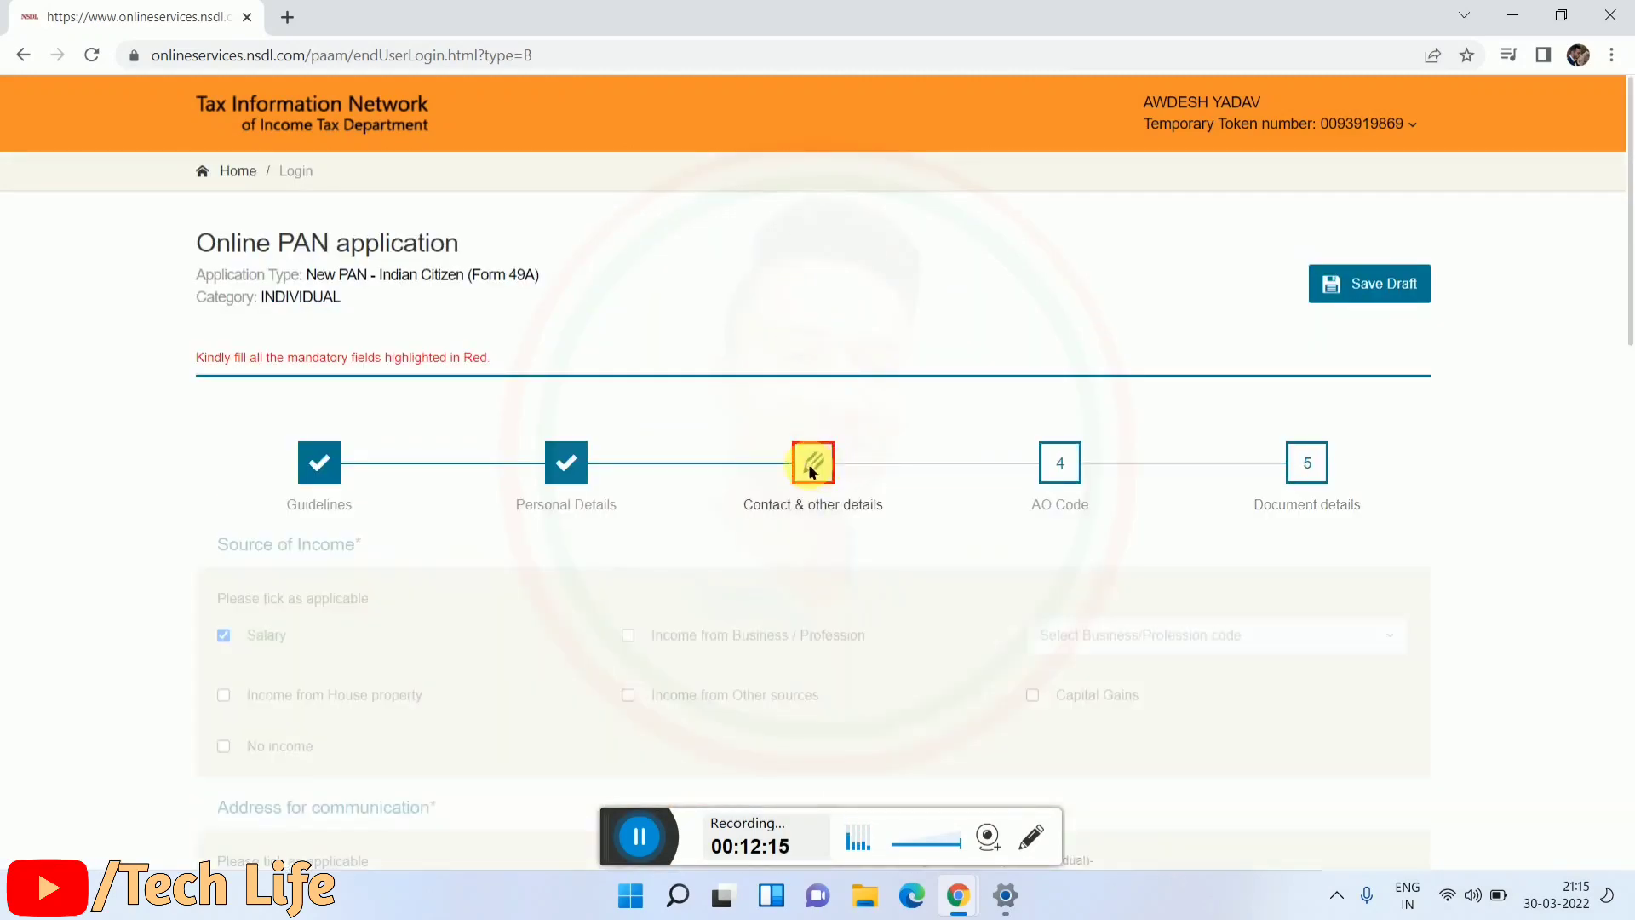
scroll(719, 474, "down", 5)
scroll(570, 460, "down", 5)
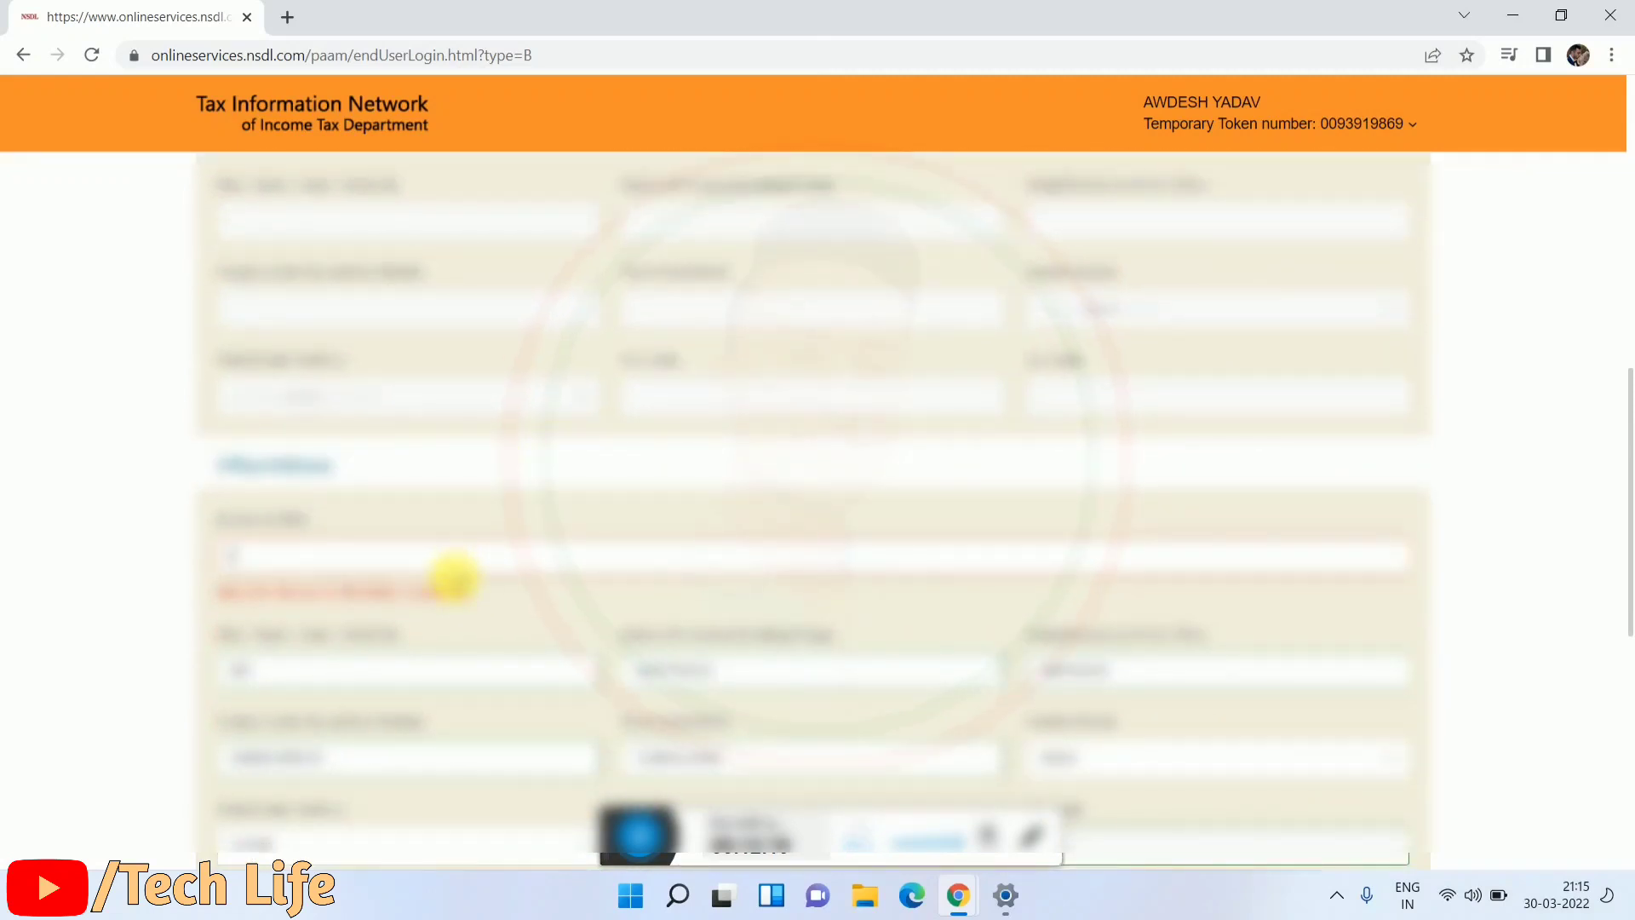
left_click(453, 576)
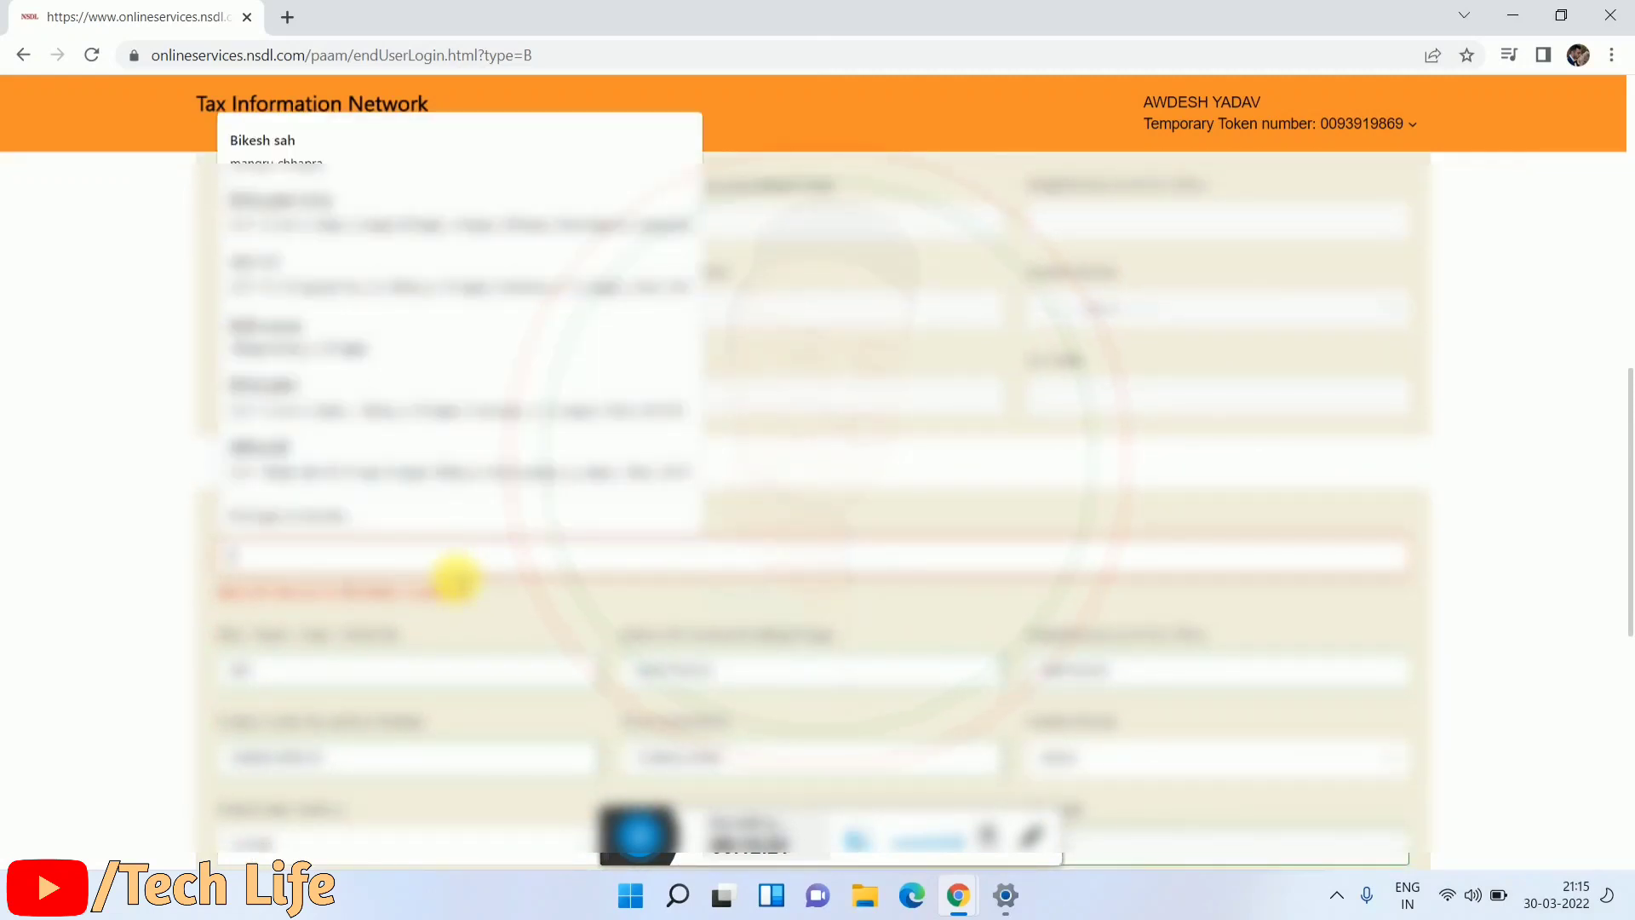
key("Escape")
Step: Advance through AO Code and Document details and resubmit the Form 49A
scroll(476, 581, "down", 10)
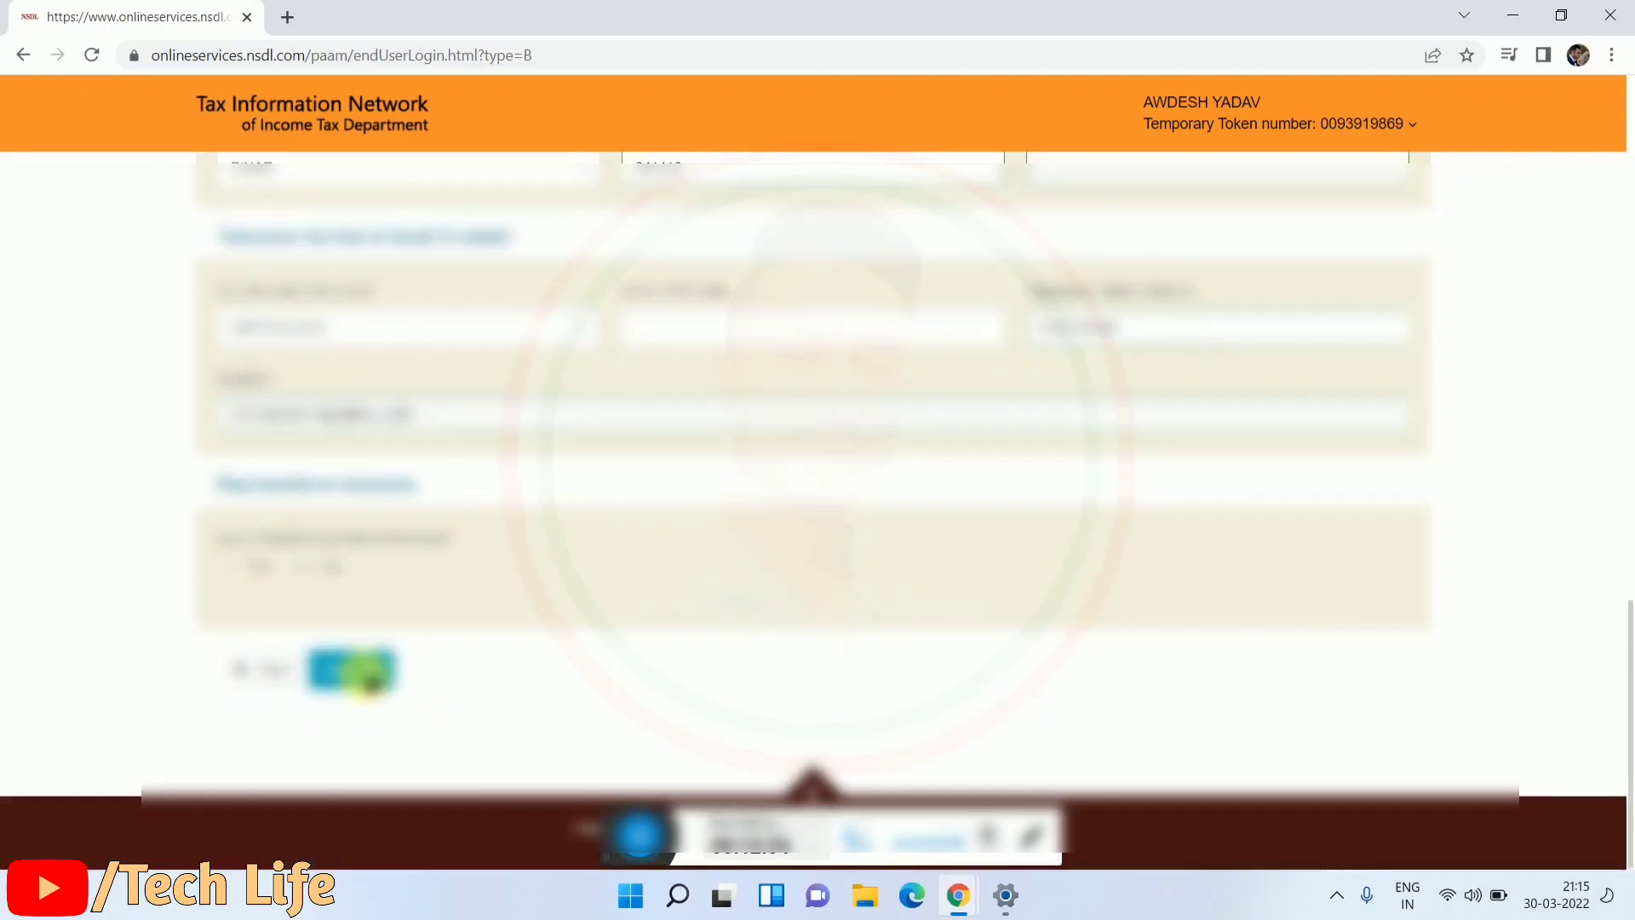
left_click(349, 668)
scroll(275, 614, "down", 5)
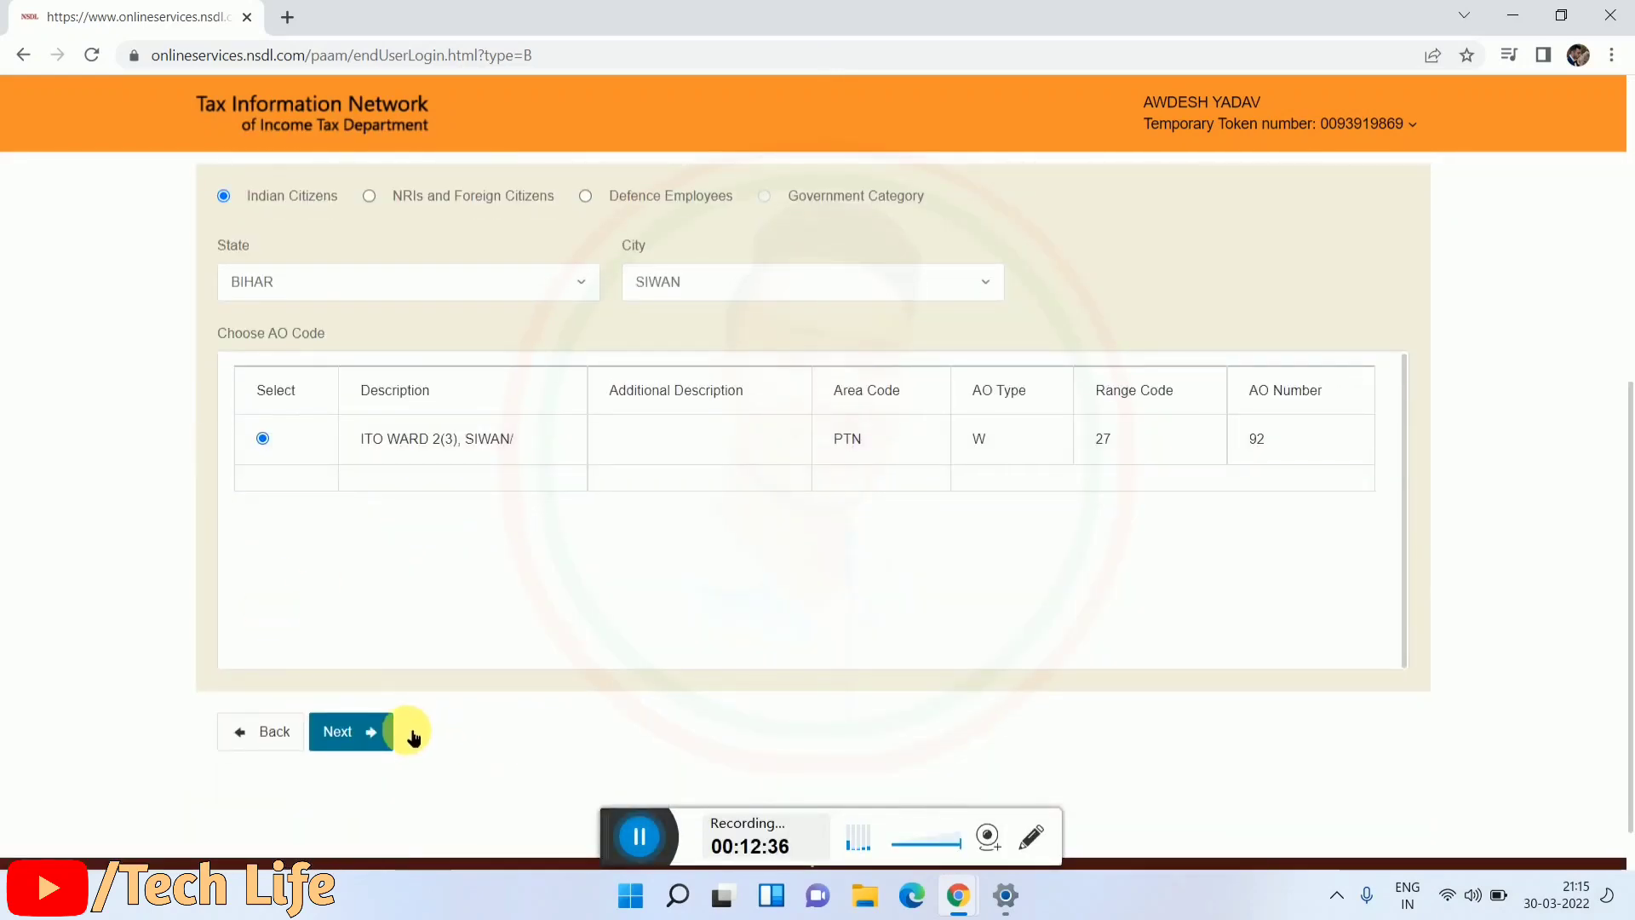
left_click(376, 731)
scroll(445, 675, "down", 5)
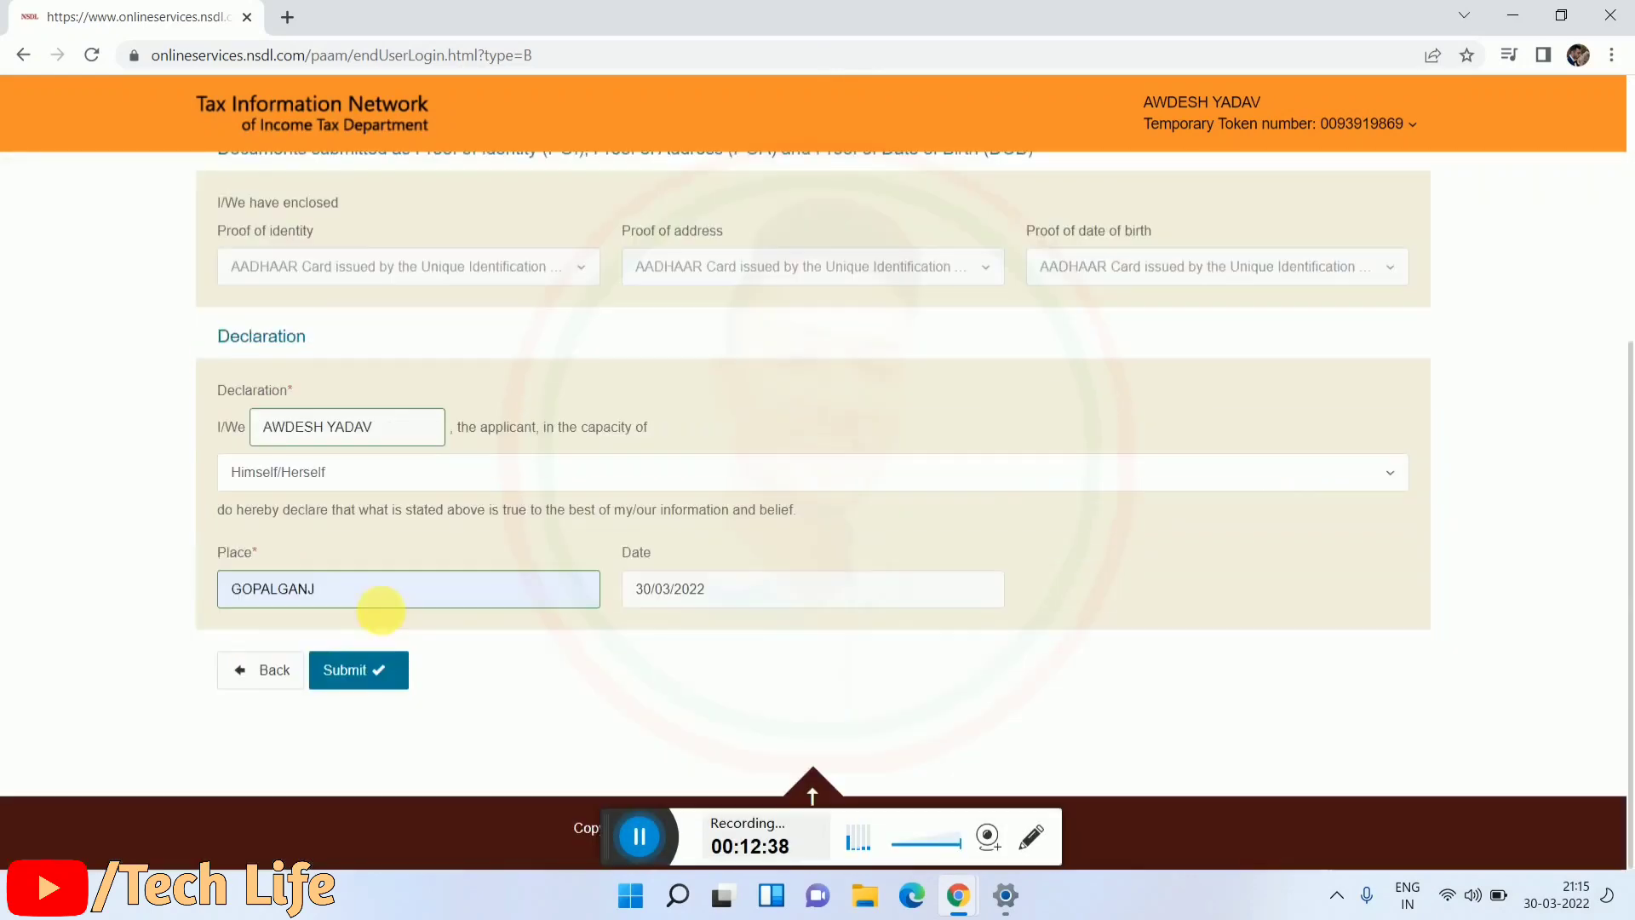
left_click(377, 673)
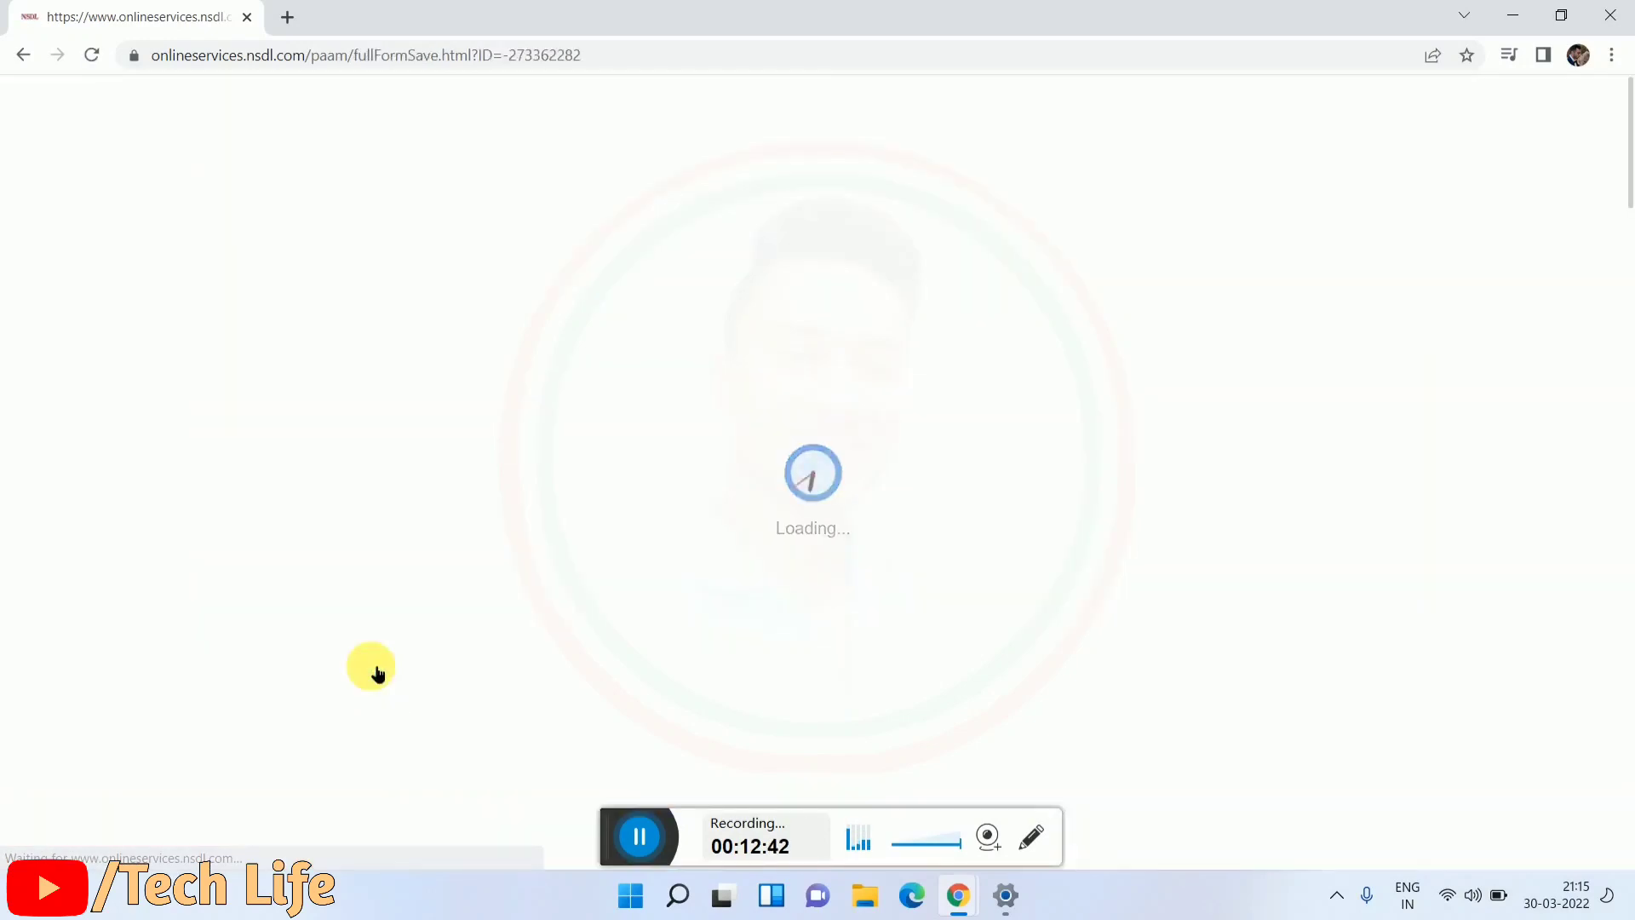
Step: Enter the first eight Aadhaar digits in the Personal Details section
scroll(451, 655, "down", 5)
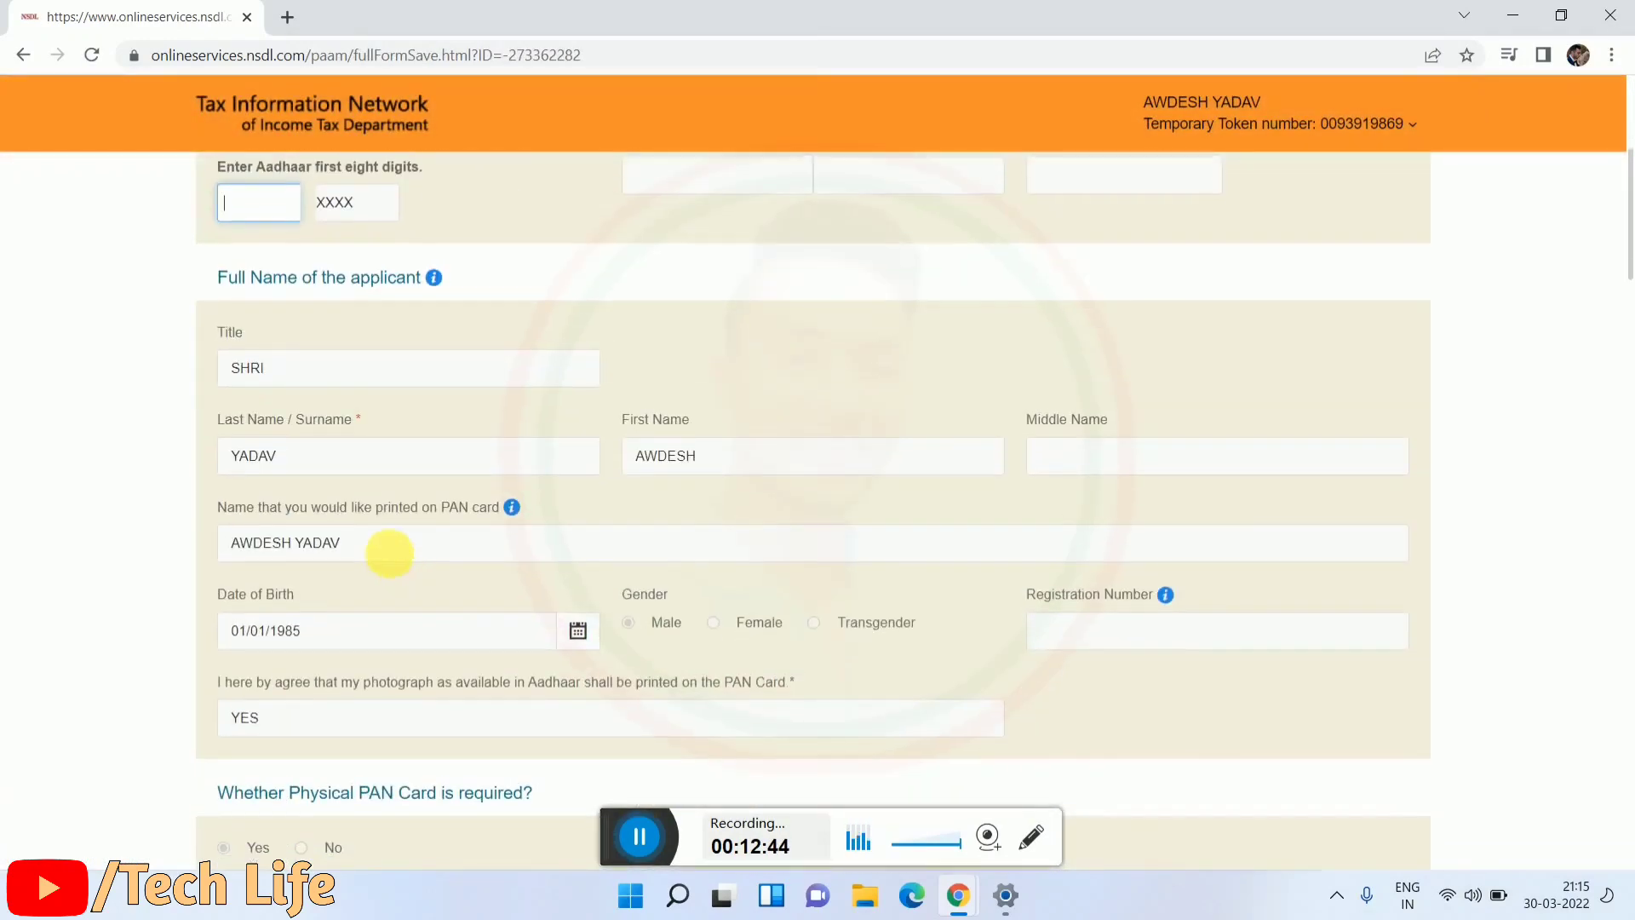
scroll(367, 536, "up", 4)
scroll(319, 494, "up", 1)
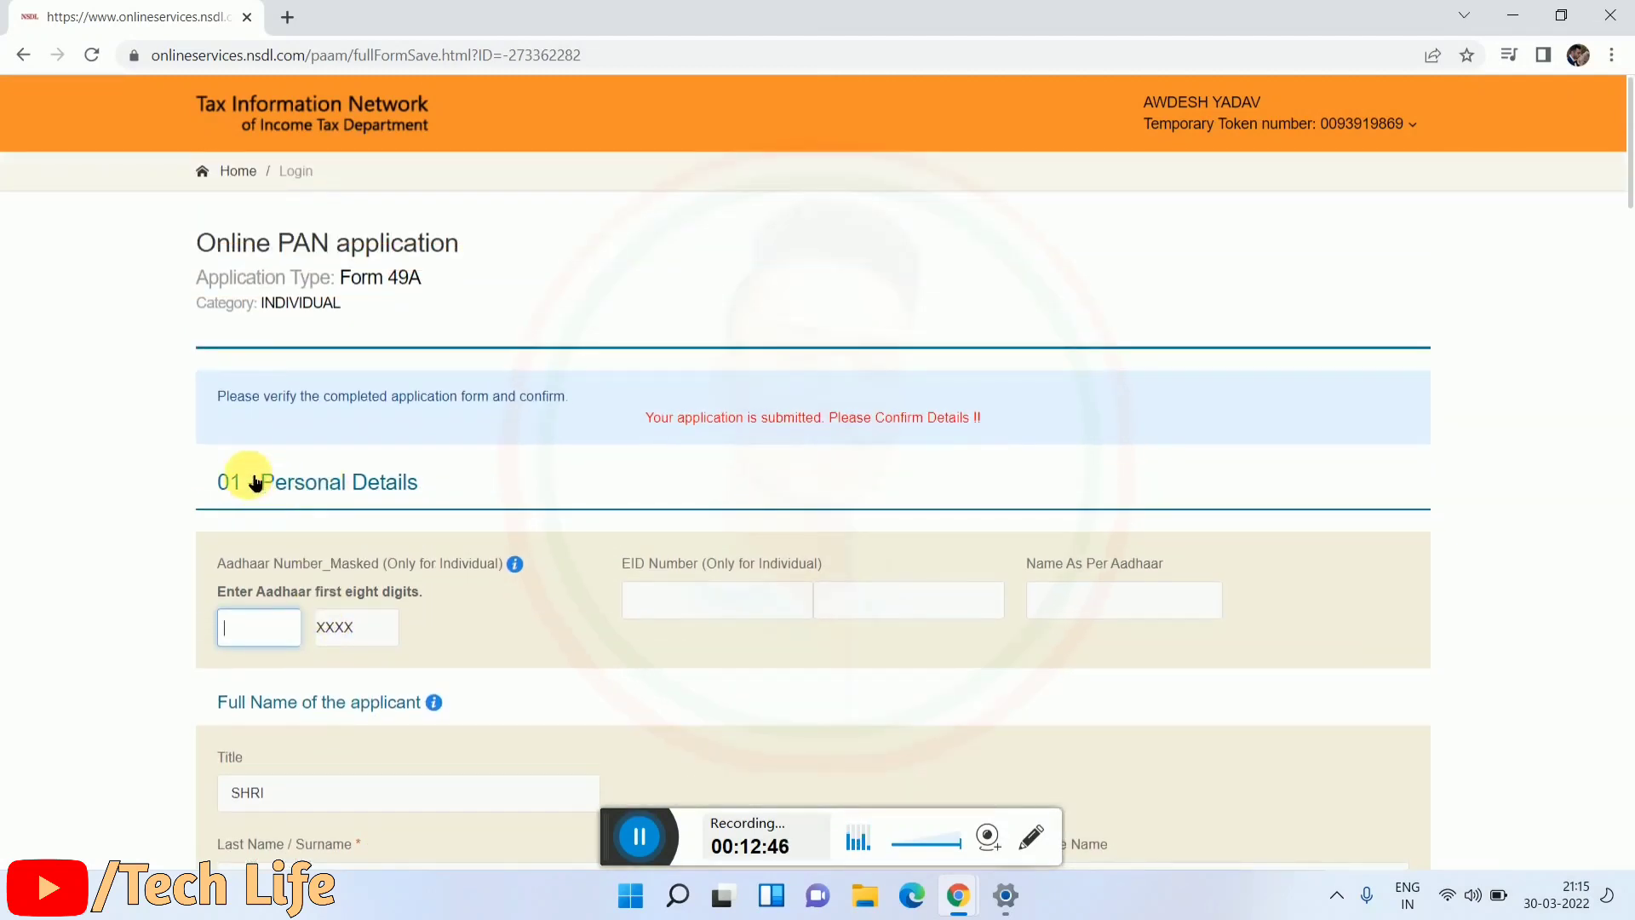
left_click_drag(258, 484, 217, 484)
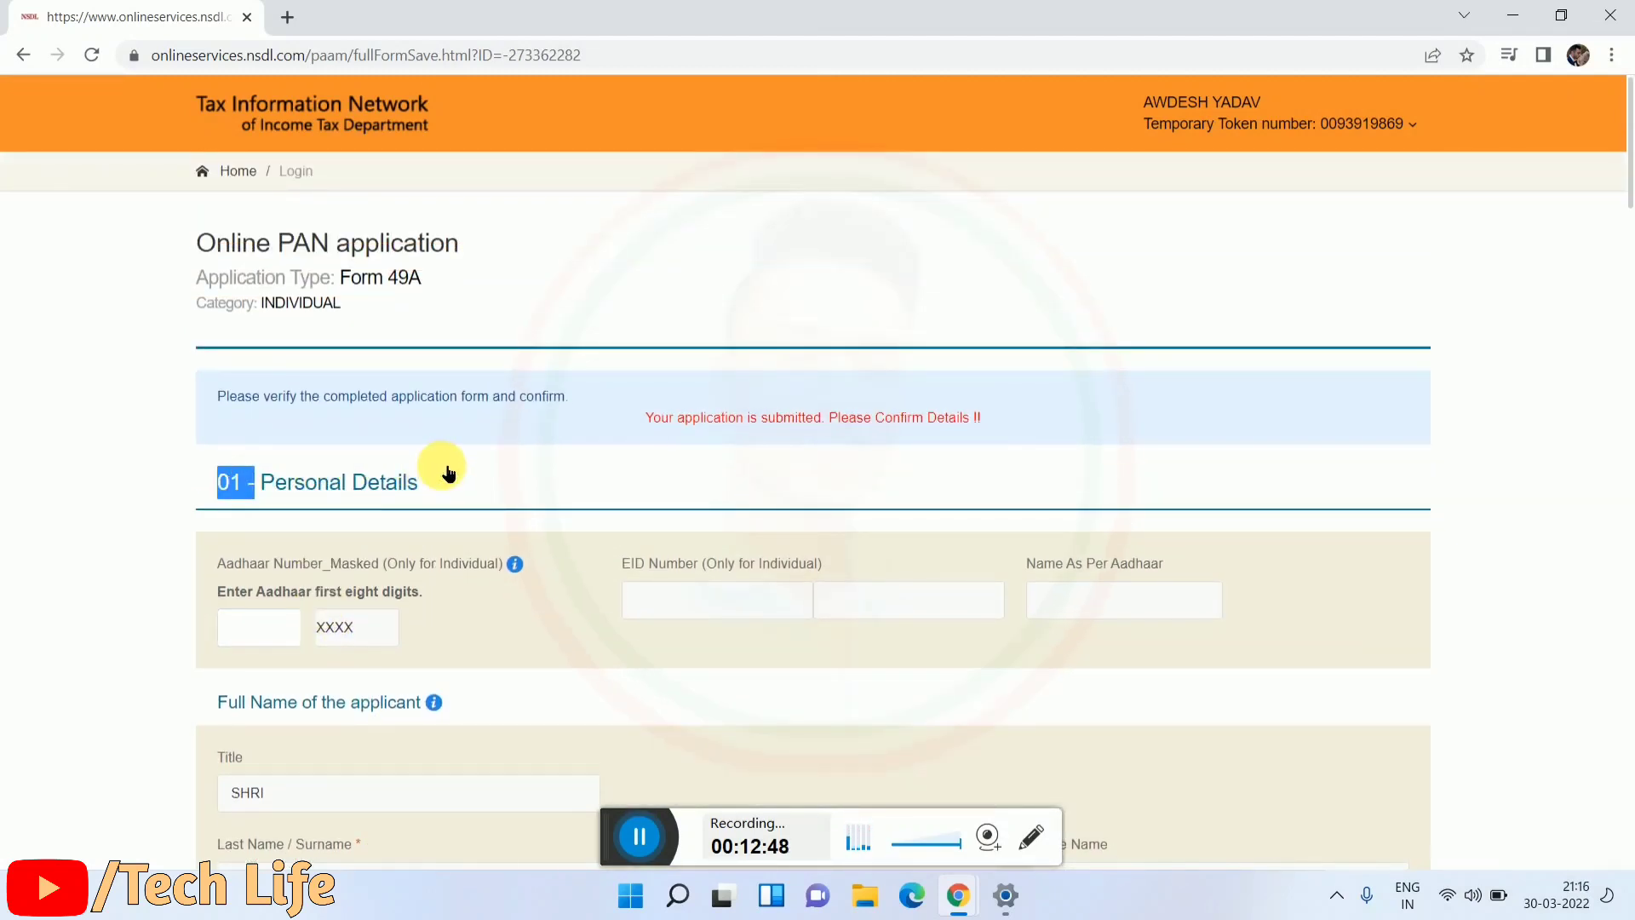
left_click(366, 484)
scroll(409, 493, "down", 1)
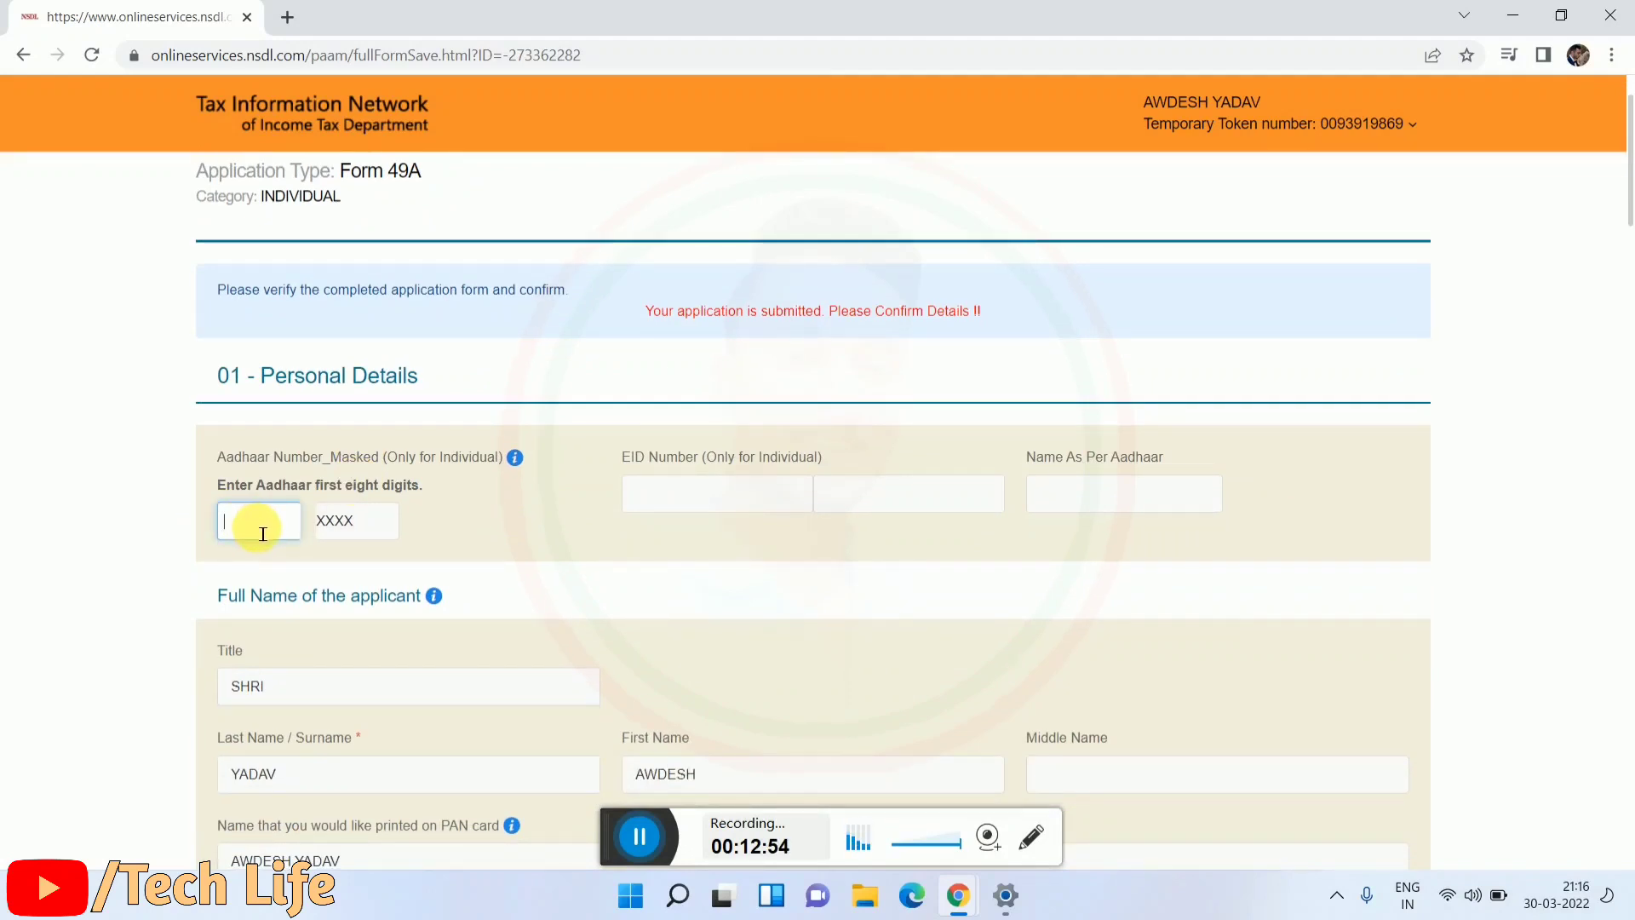
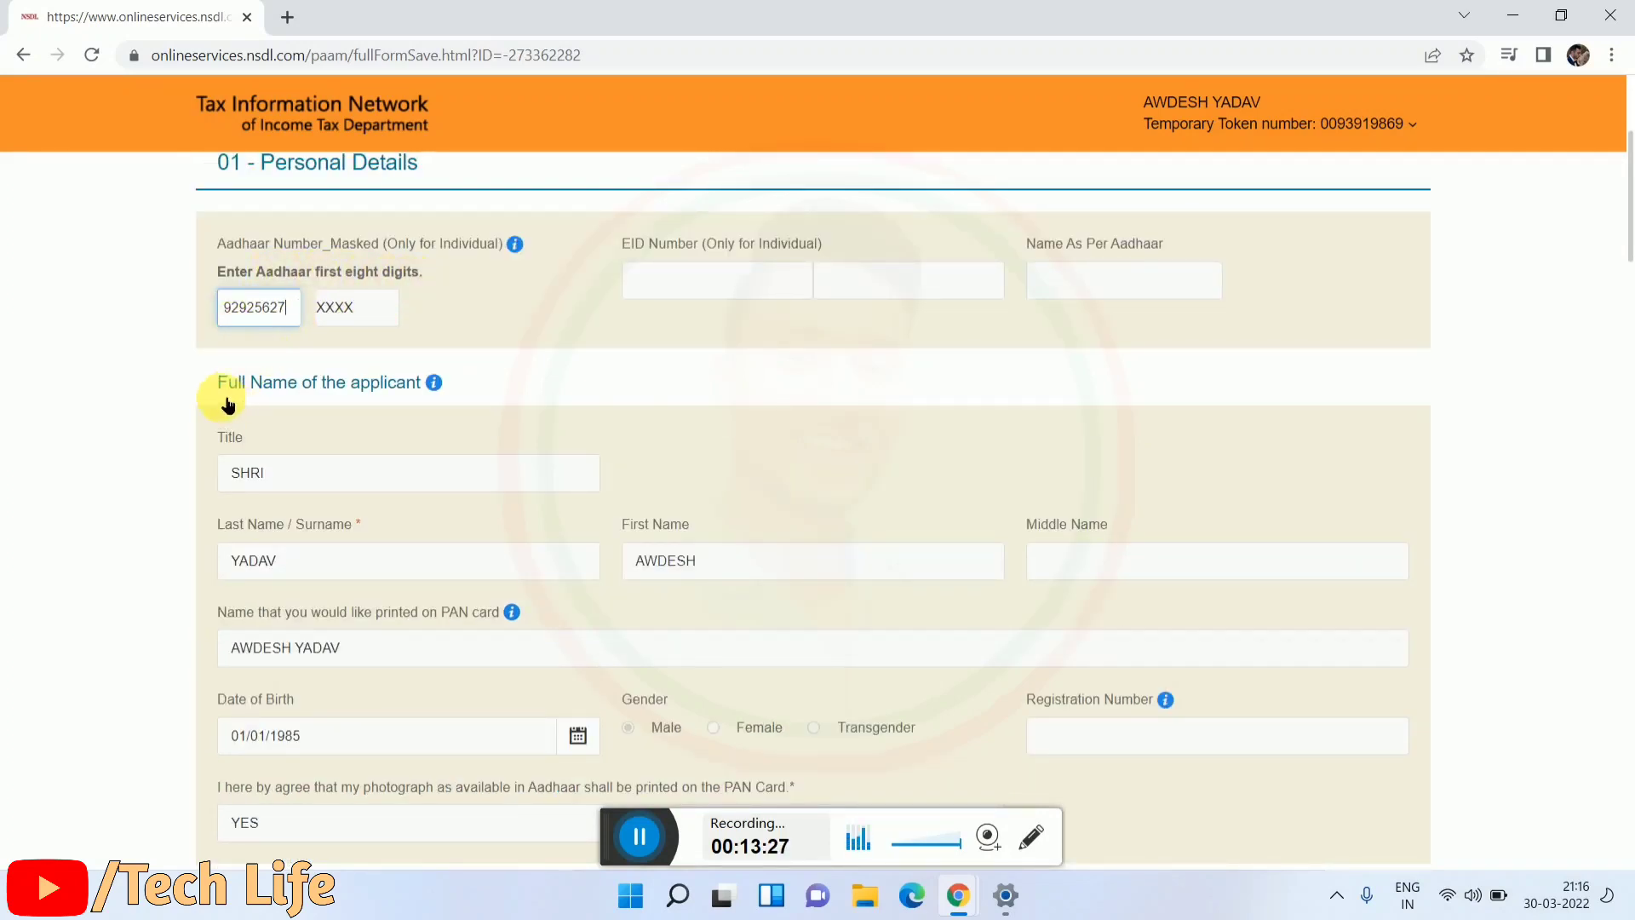
Step: Scroll through the applicant's full name and remaining Form 49A details to review them
left_click_drag(201, 375, 460, 379)
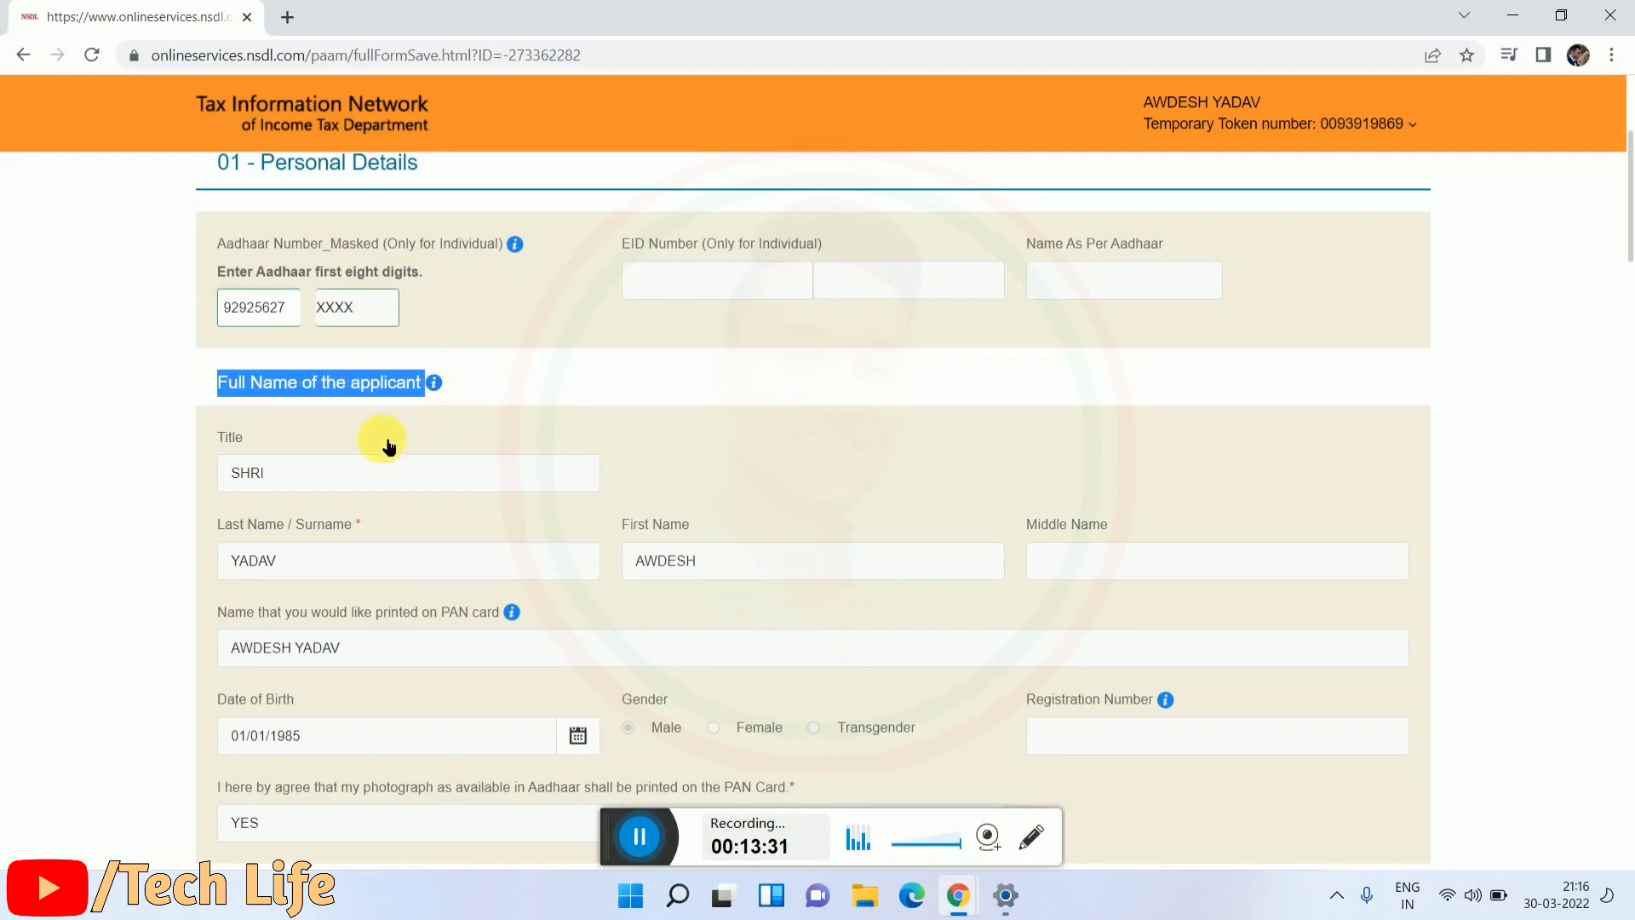
scroll(385, 443, "down", 1)
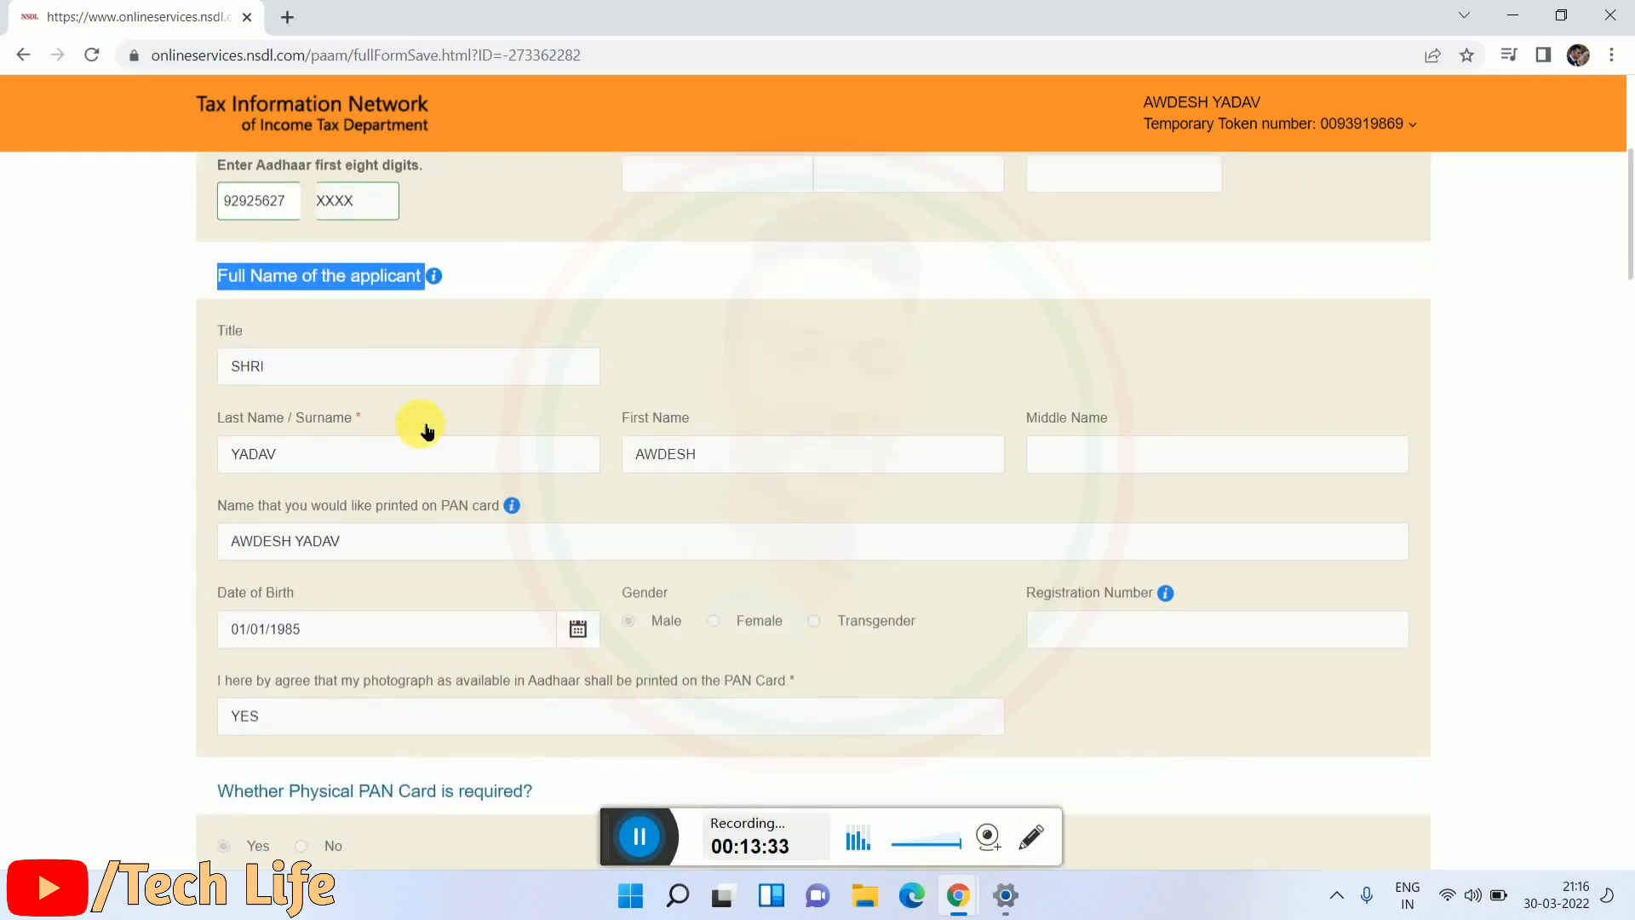
scroll(442, 409, "down", 5)
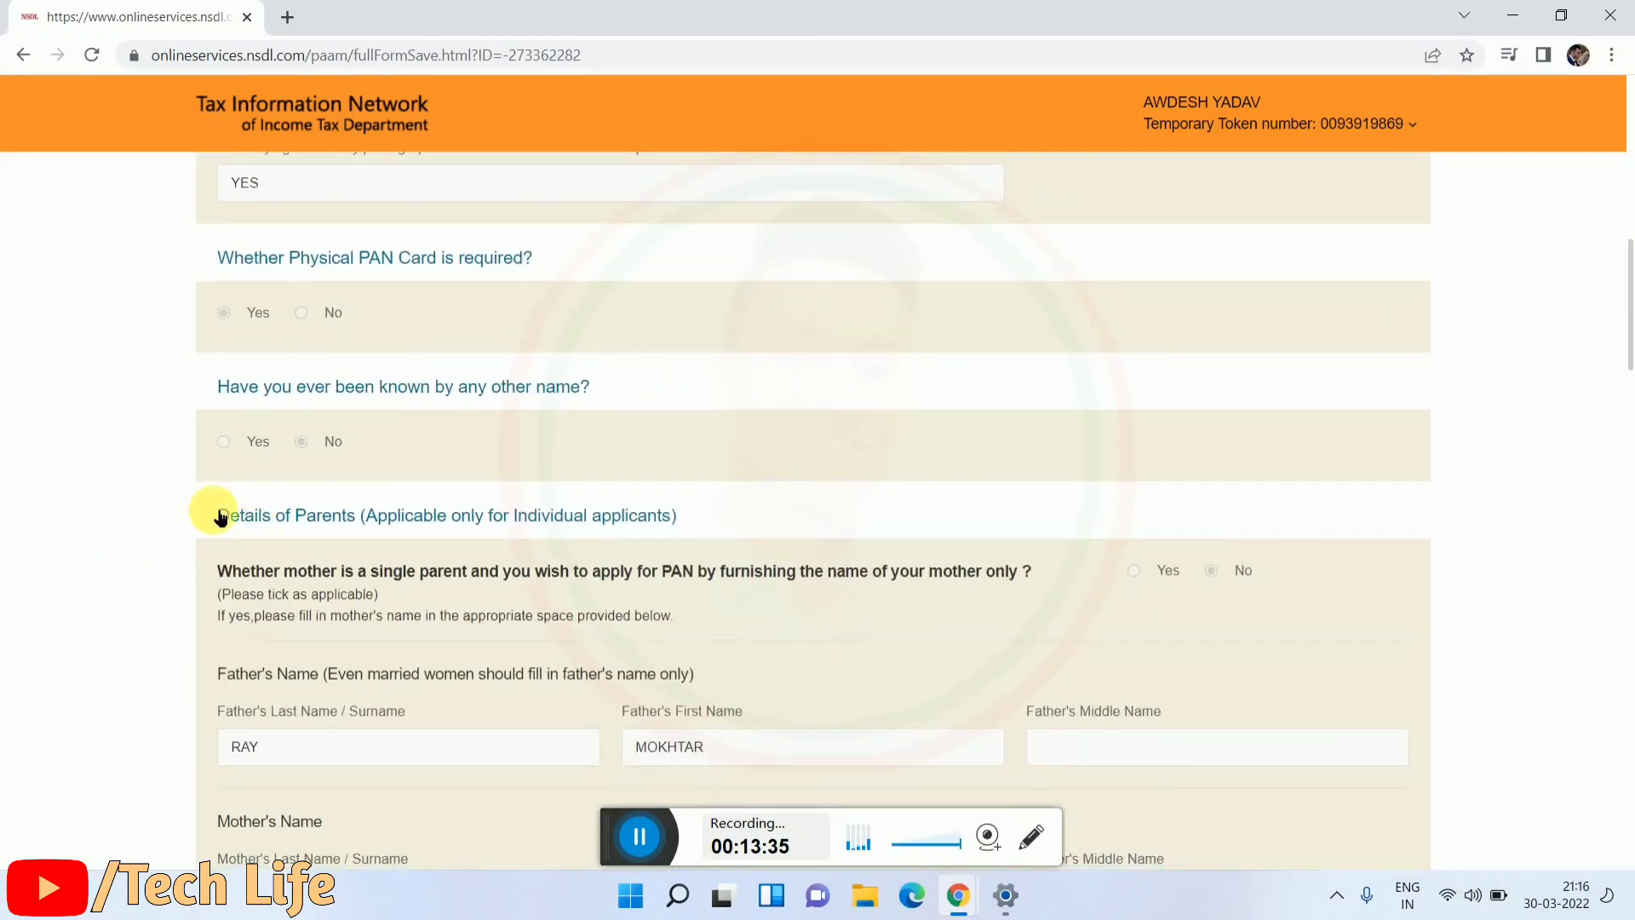
scroll(337, 494, "down", 6)
scroll(387, 492, "down", 10)
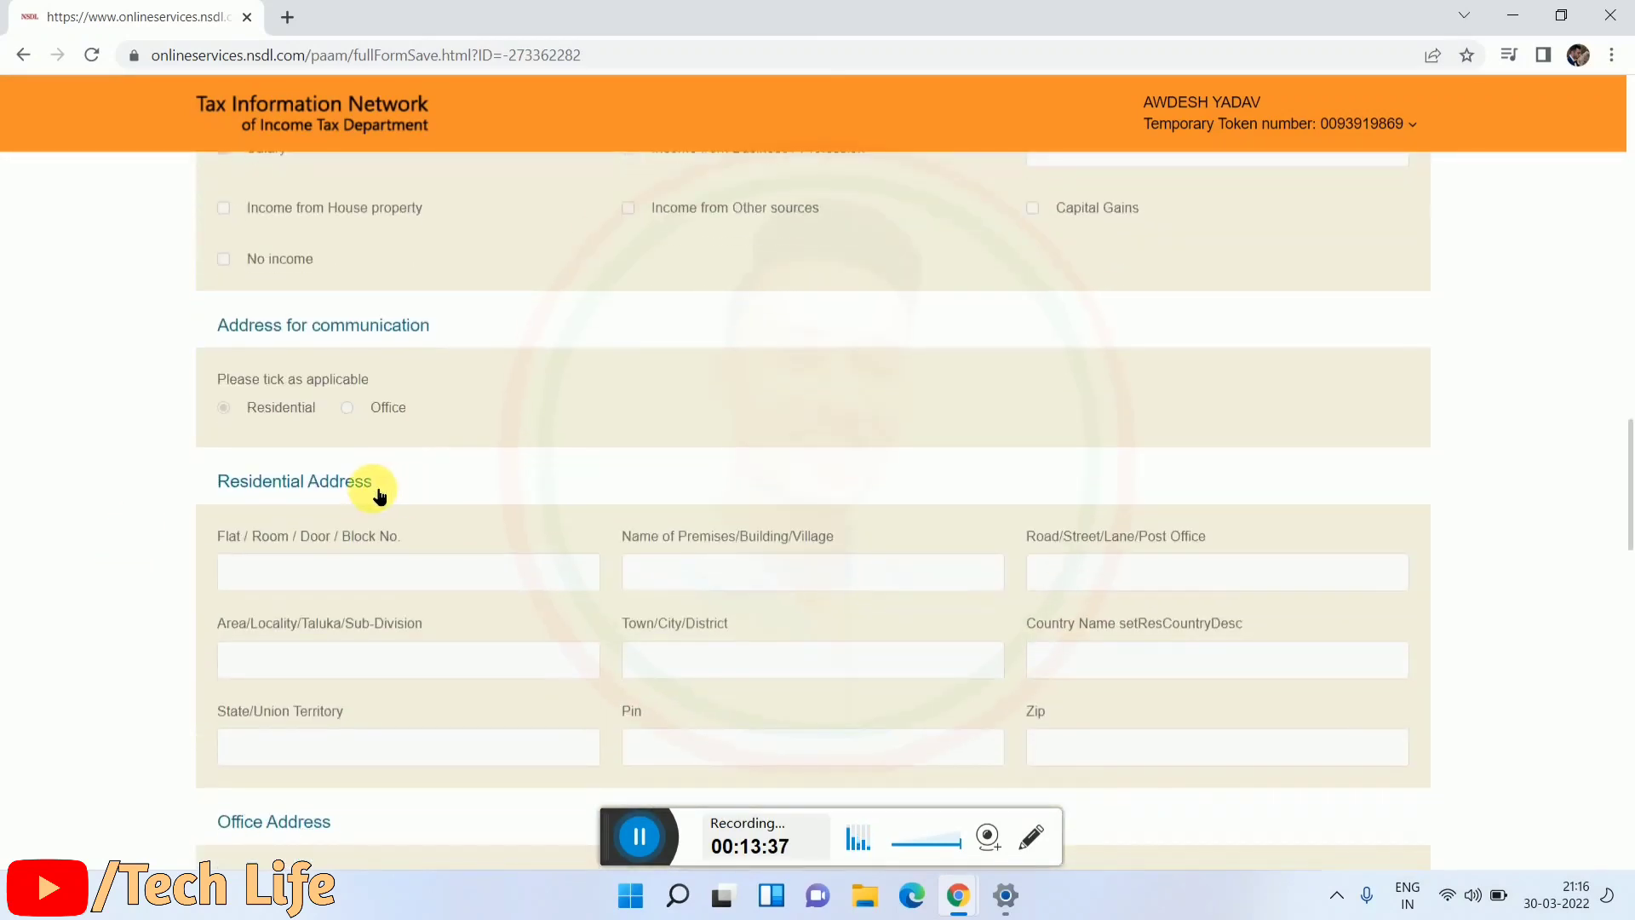
scroll(372, 488, "down", 12)
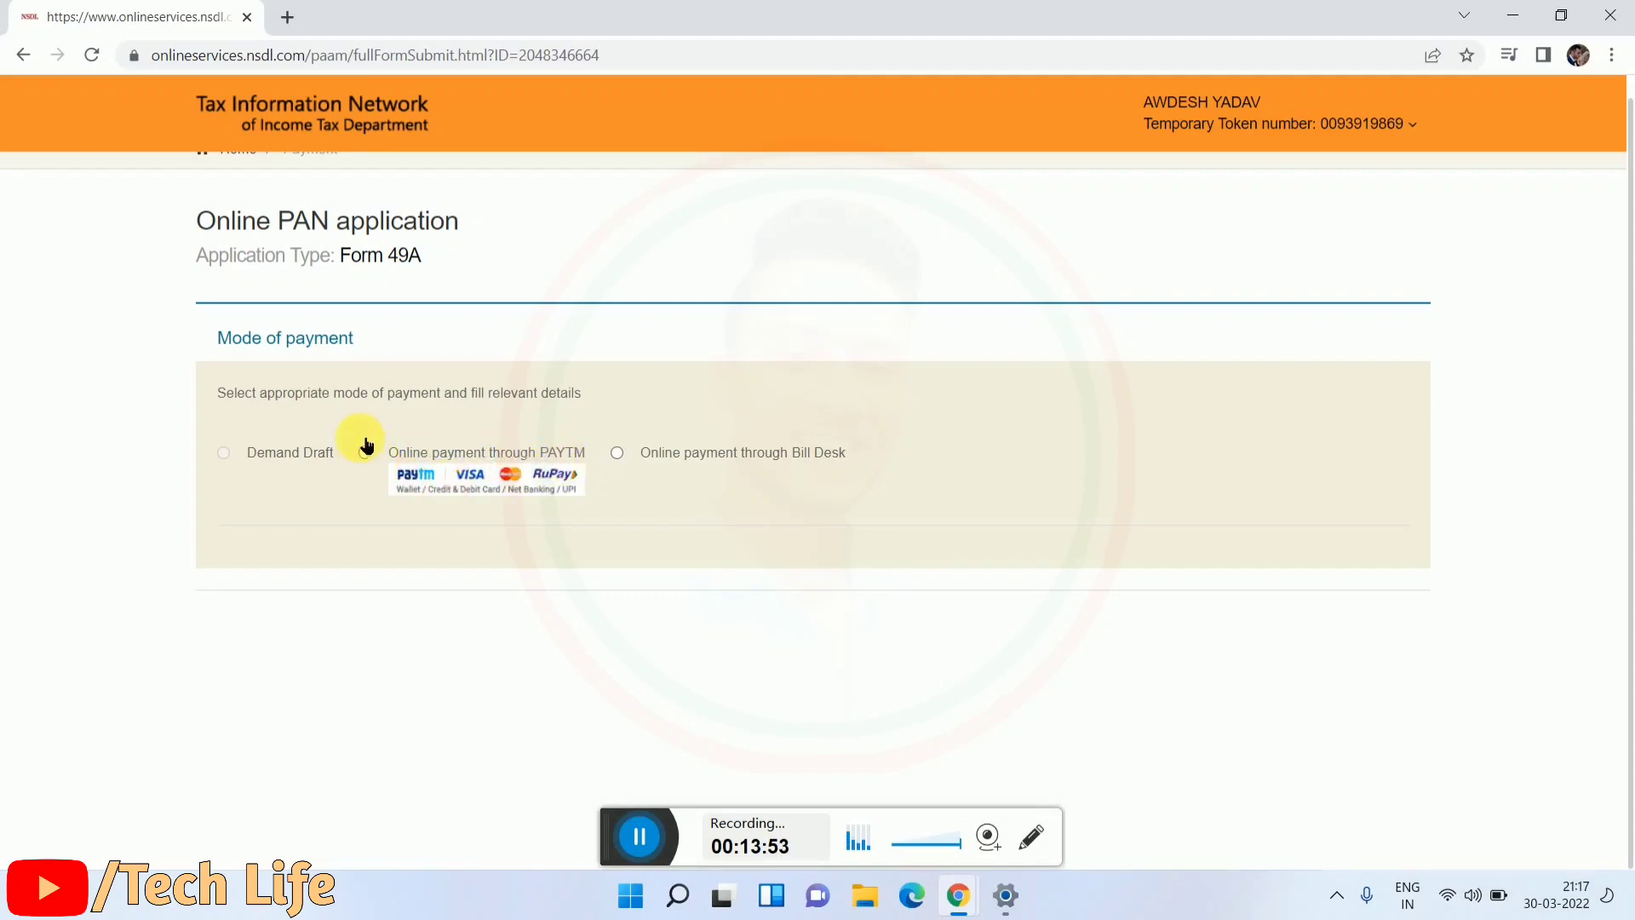
Step: Choose Online payment through PAYTM as the payment mode
left_click_drag(391, 453, 451, 540)
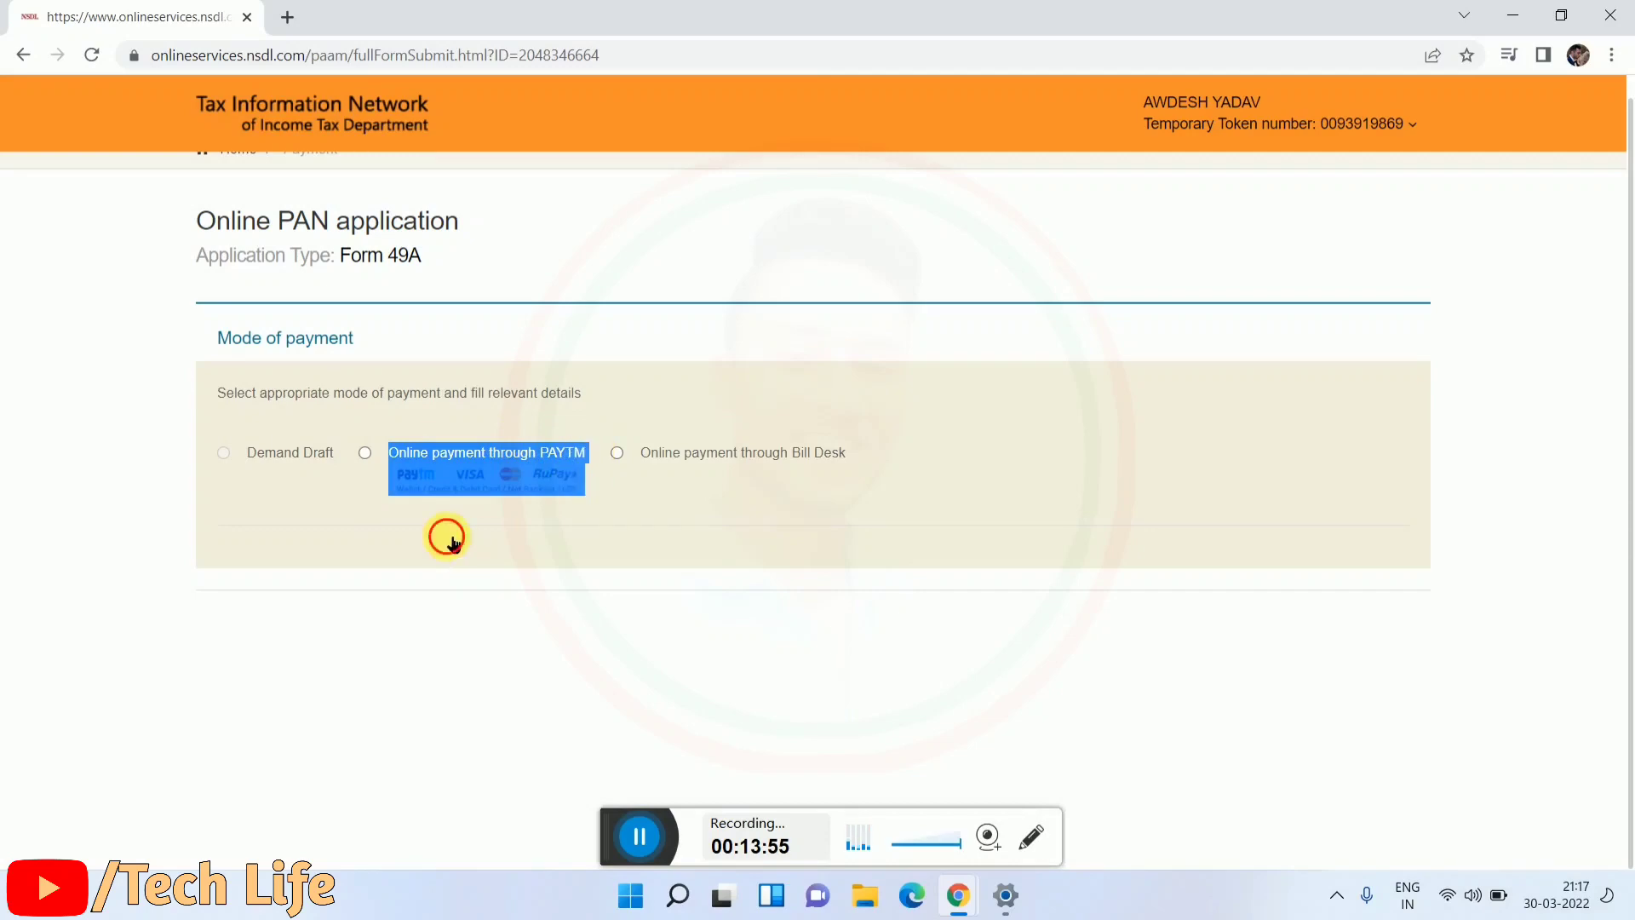
left_click(451, 539)
left_click(364, 453)
scroll(369, 472, "down", 7)
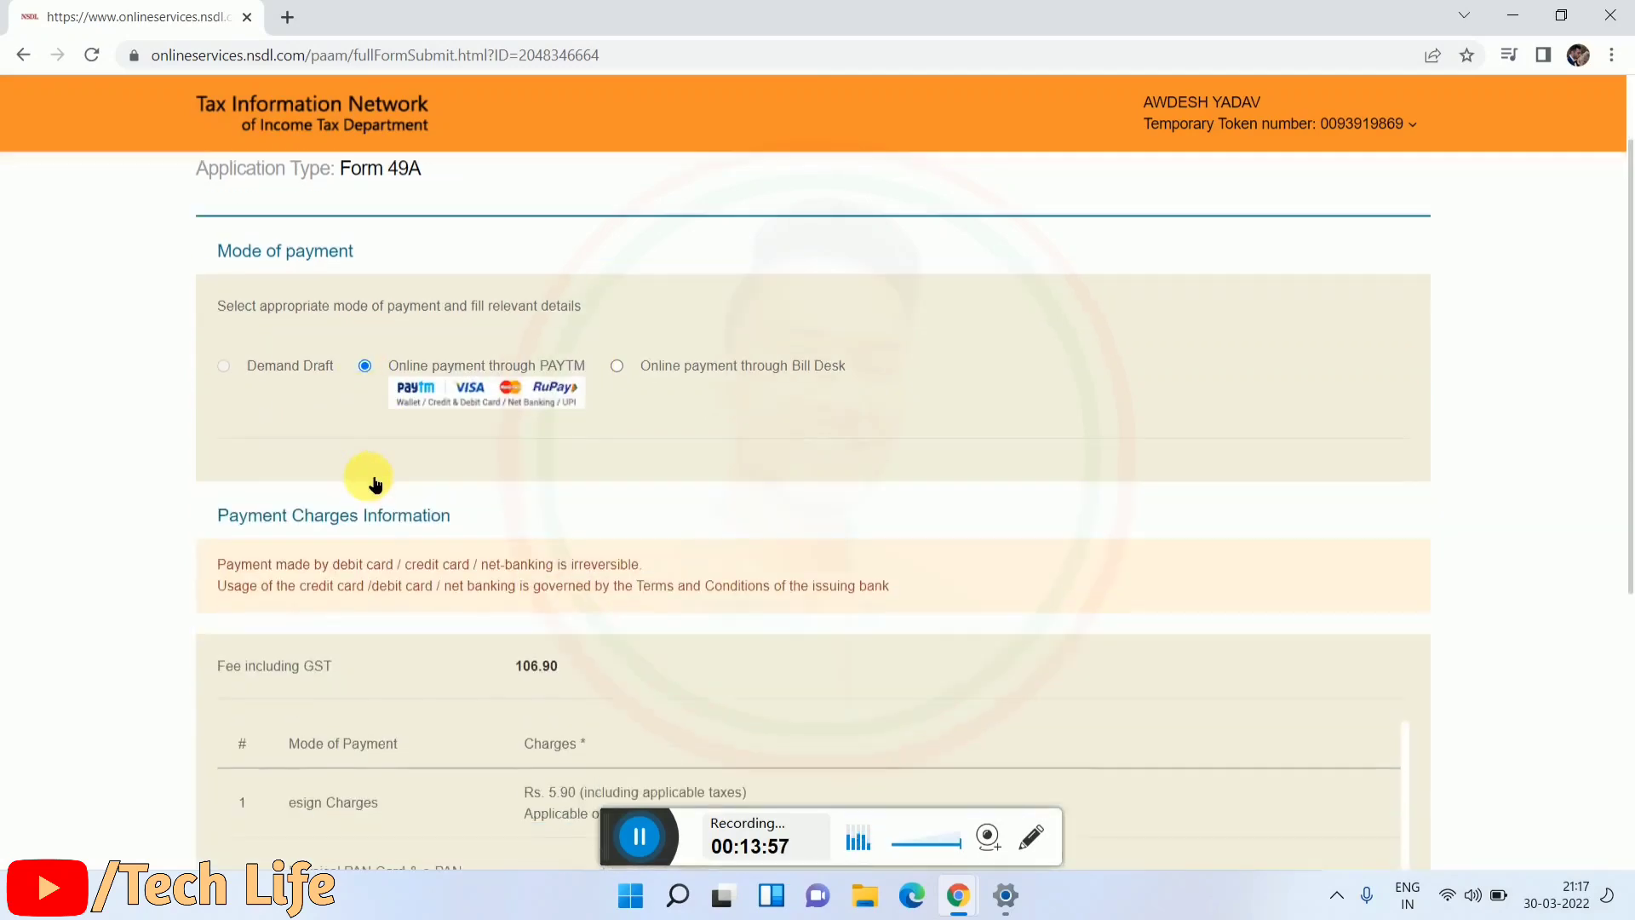
scroll(420, 413, "up", 3)
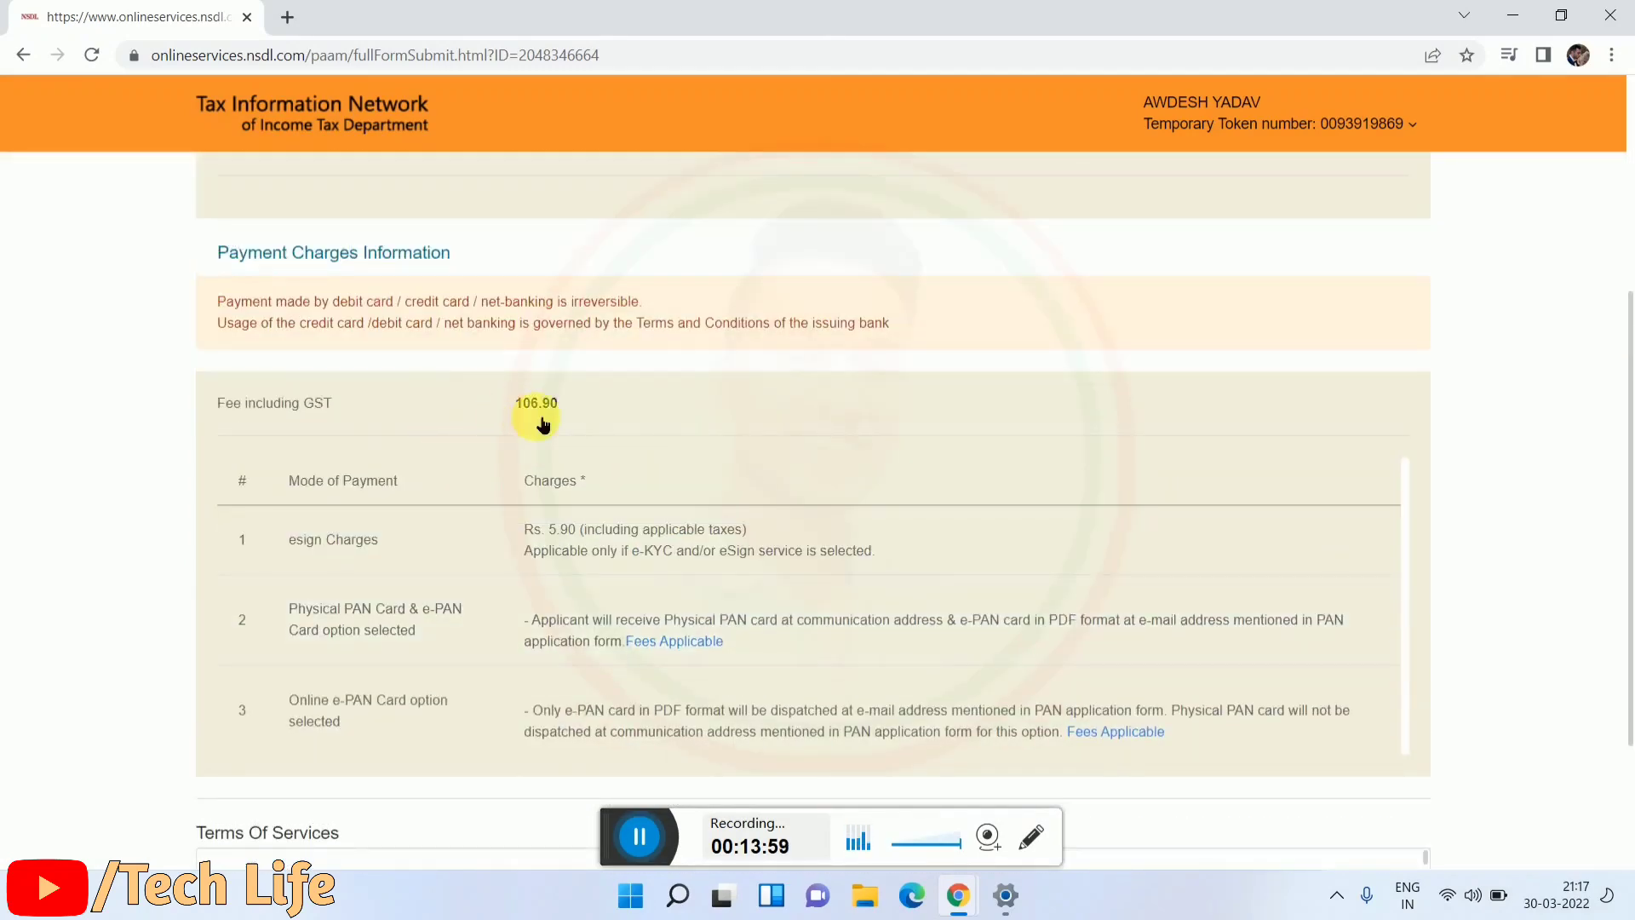
scroll(536, 433, "down", 3)
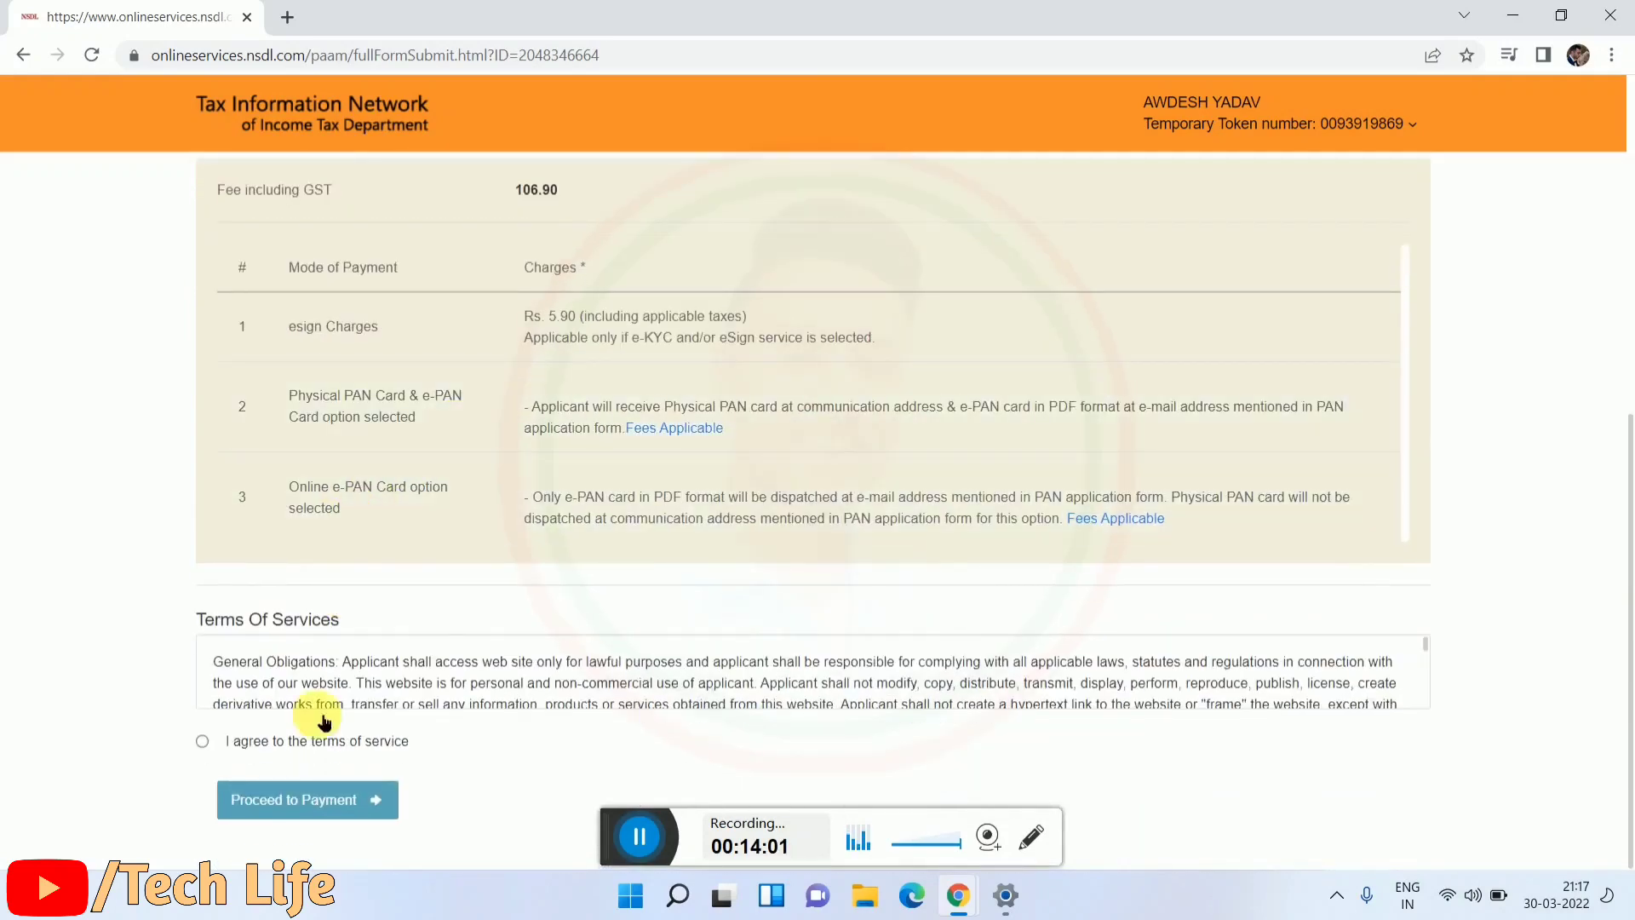
Step: Agree to the terms of service and confirm paying the 106.90 fee
left_click(202, 745)
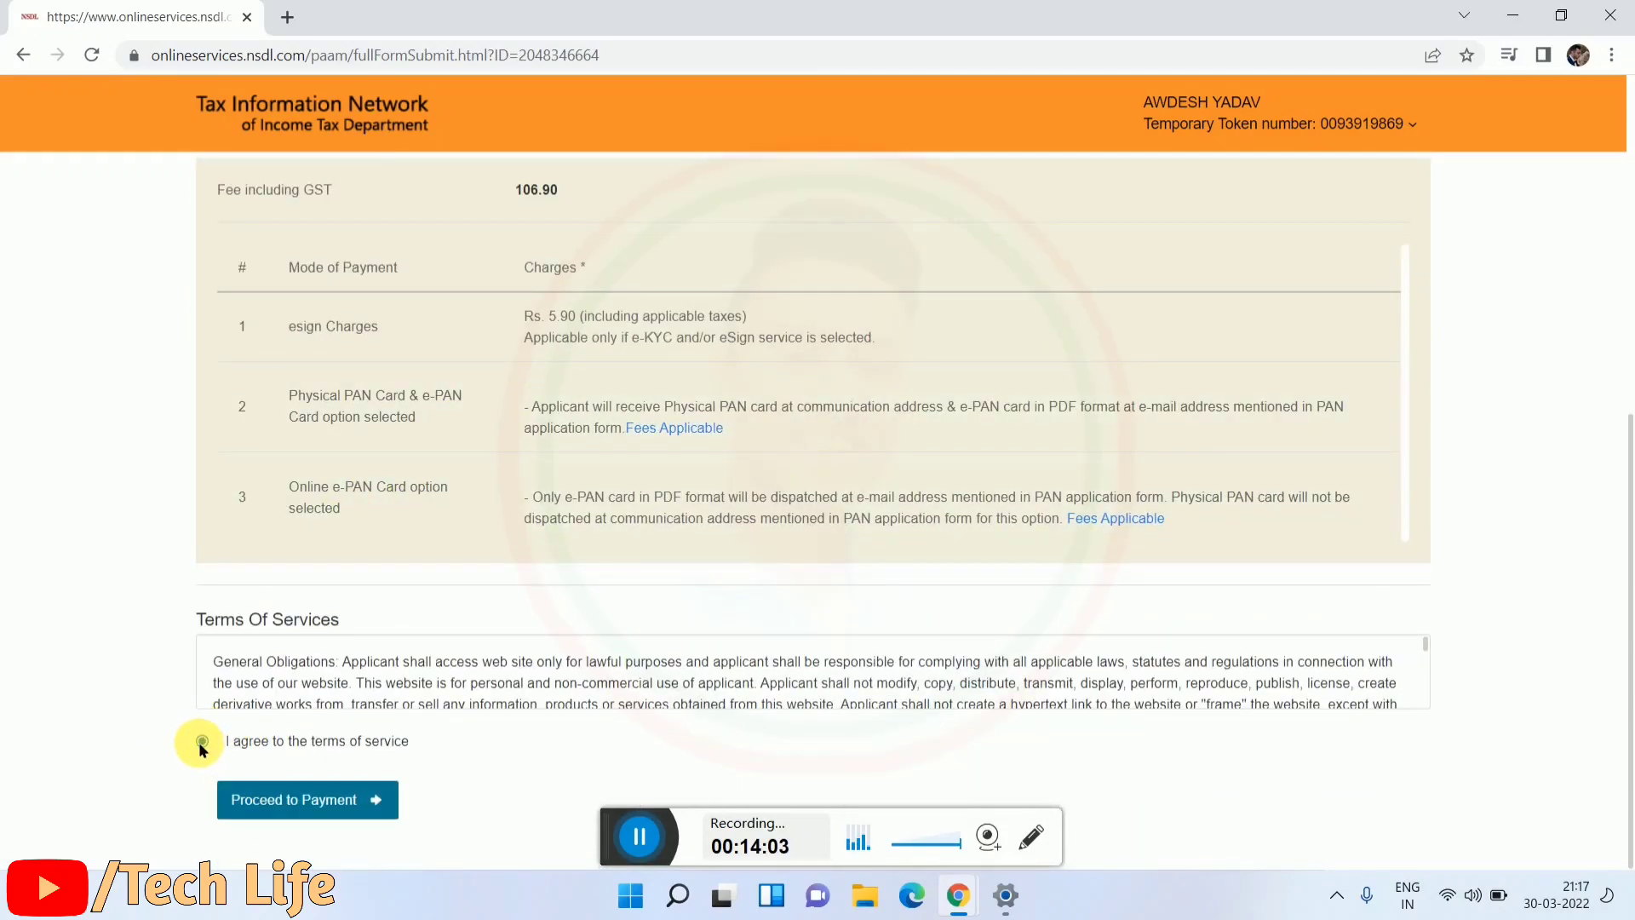
left_click(273, 799)
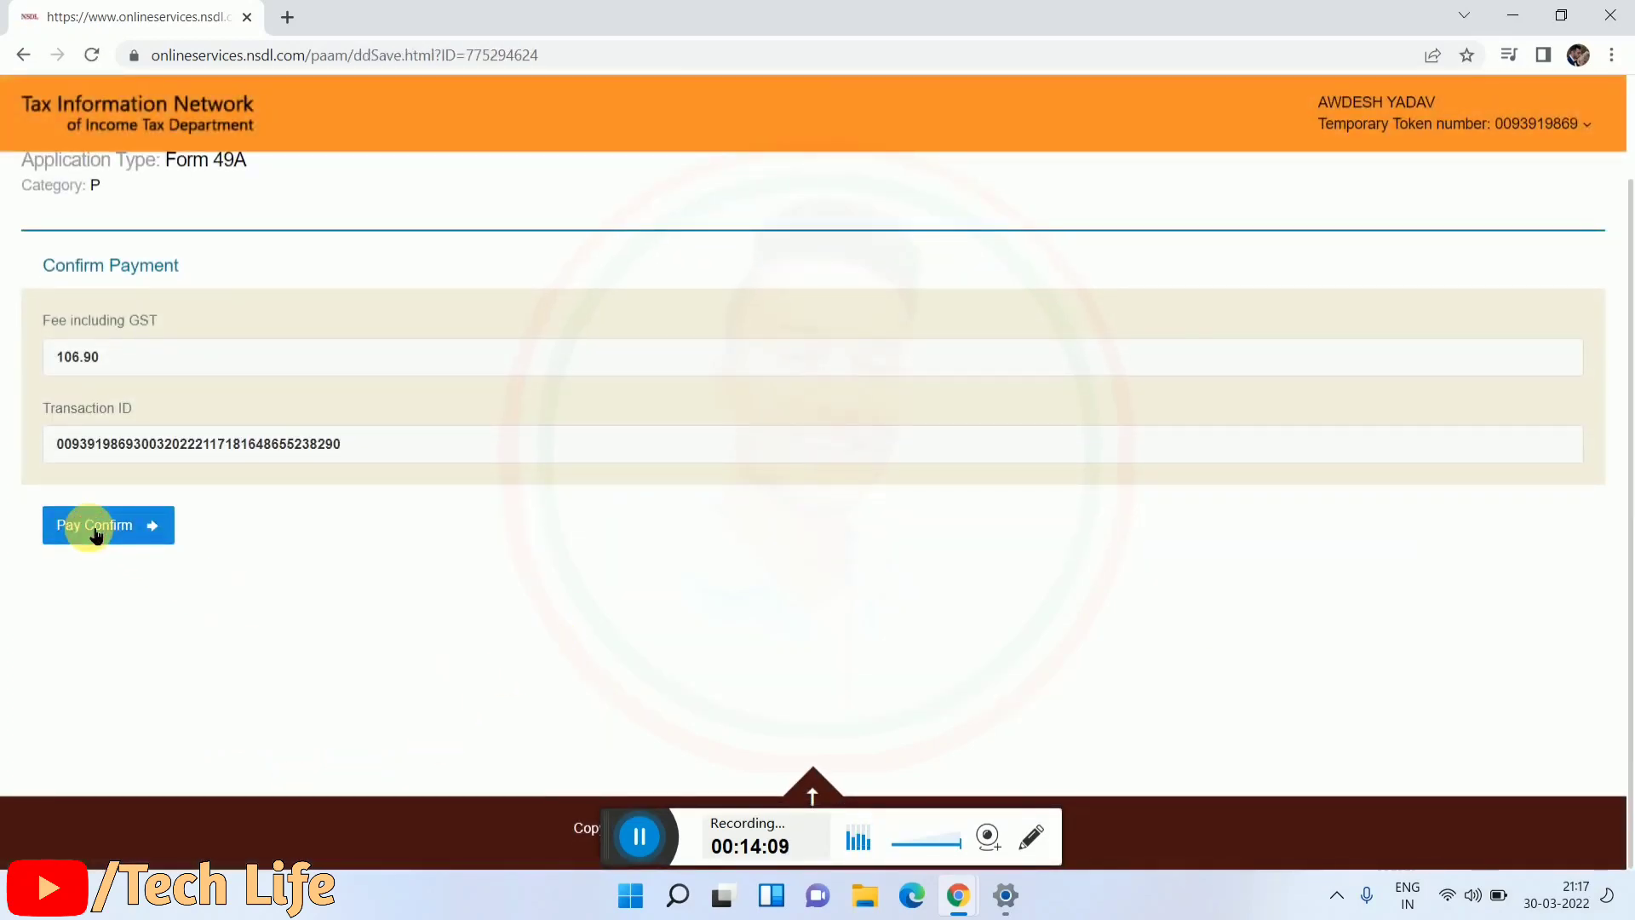
left_click(93, 535)
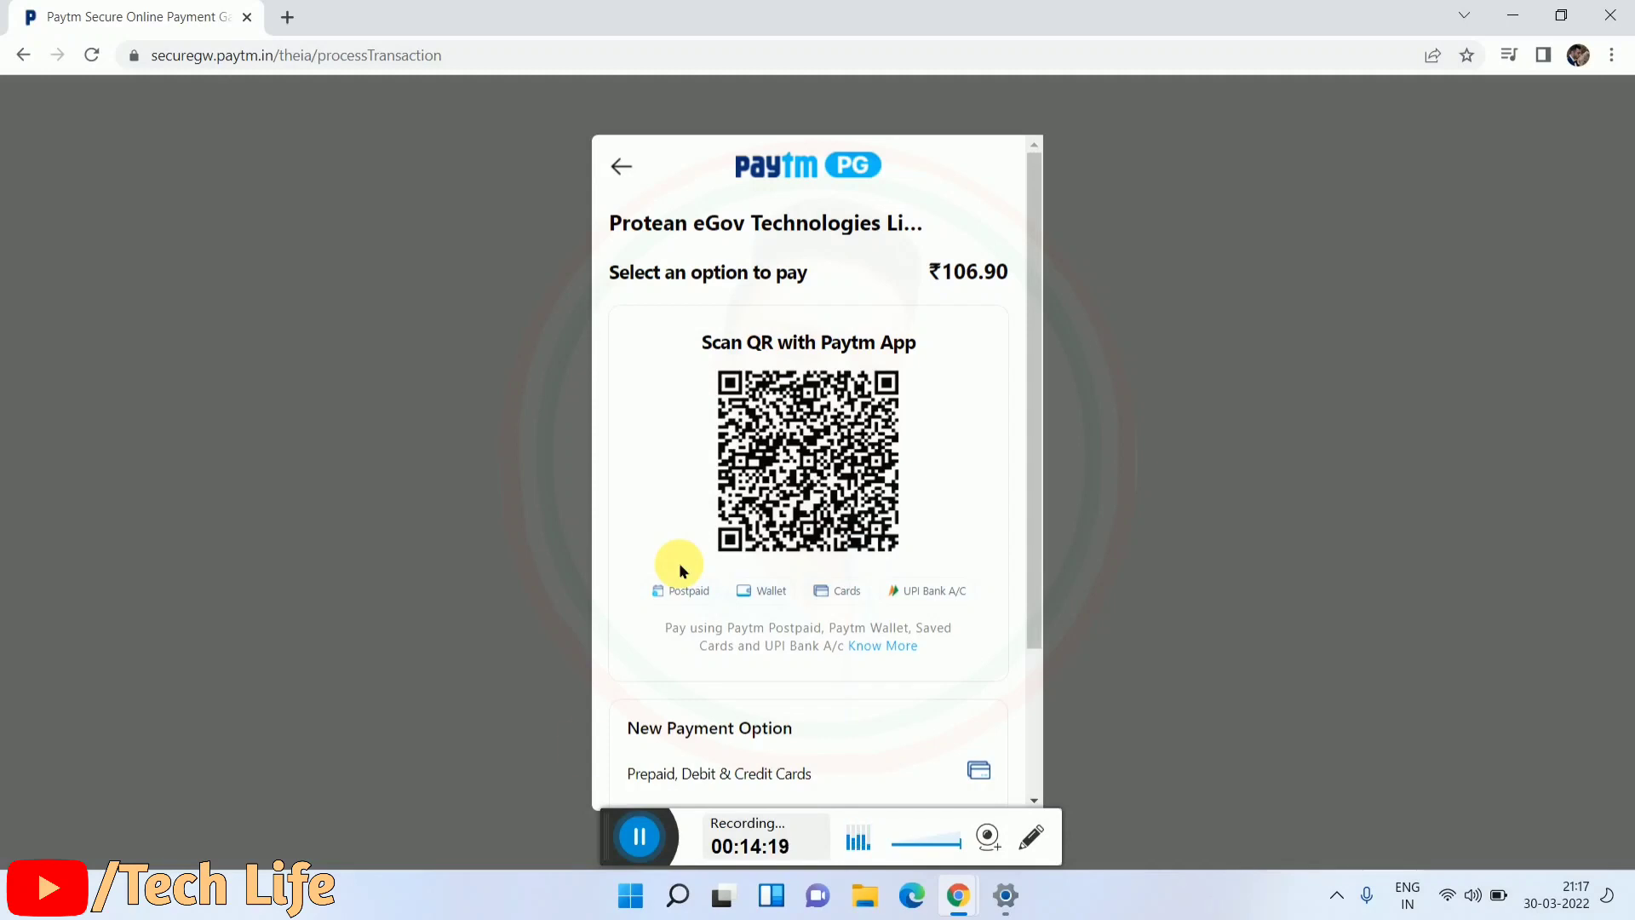
Step: Scroll the Paytm gateway page to view the QR code and options for paying ₹106.90
scroll(831, 562, "down", 2)
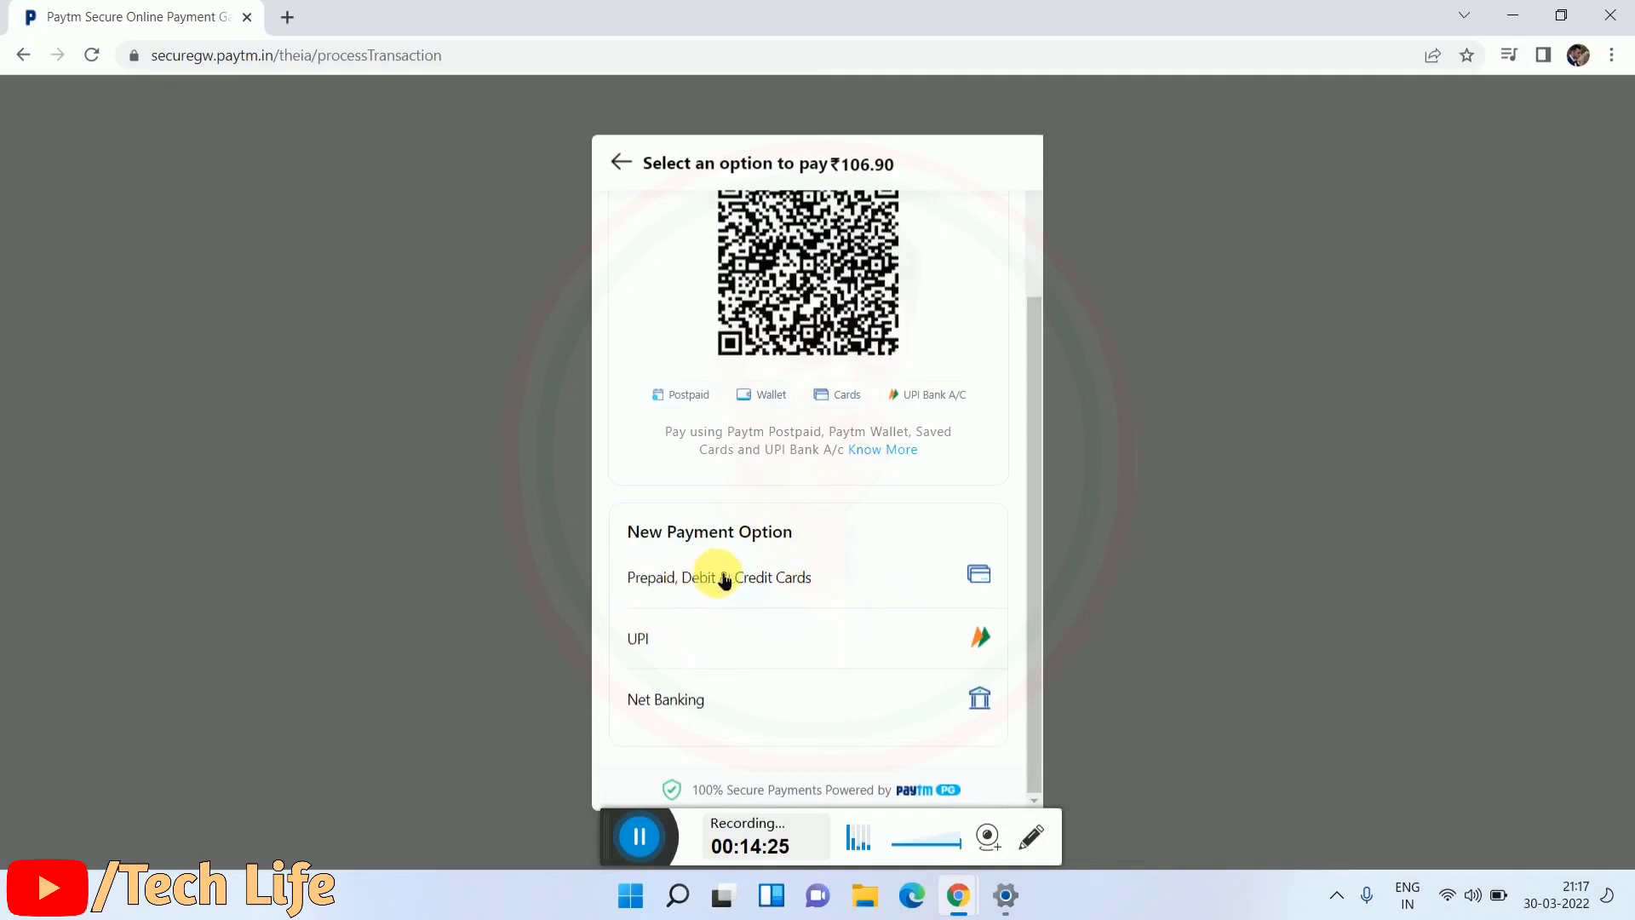
scroll(823, 760, "up", 3)
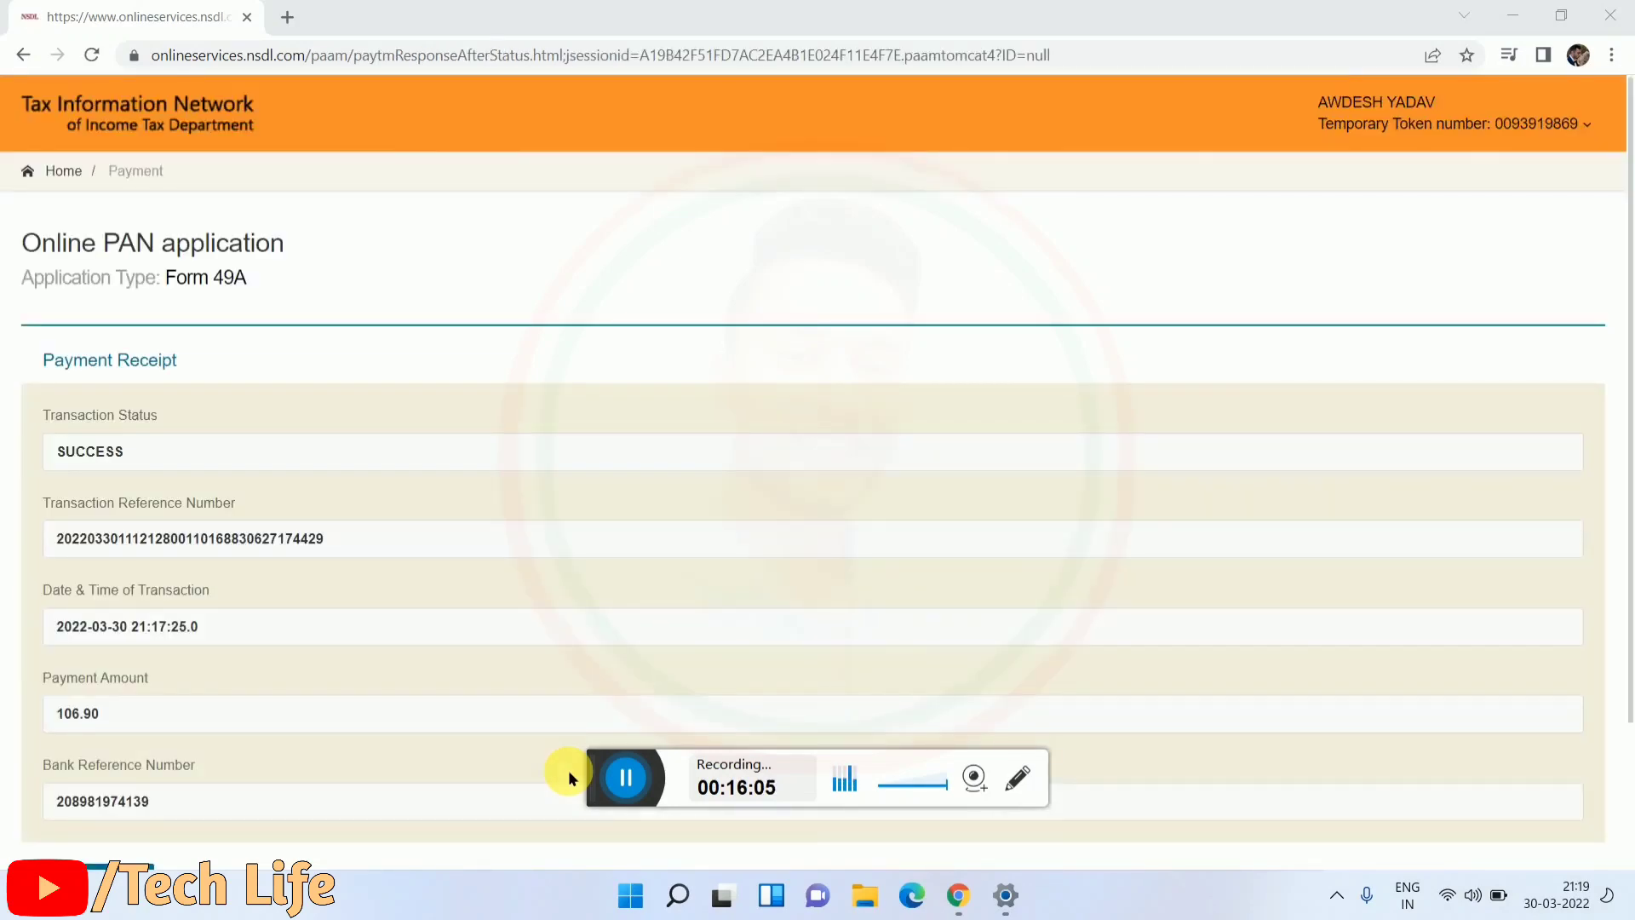
Step: Continue past the Paytm payment receipt to the Aadhaar Authentication page with prefilled applicant details
scroll(370, 649, "down", 3)
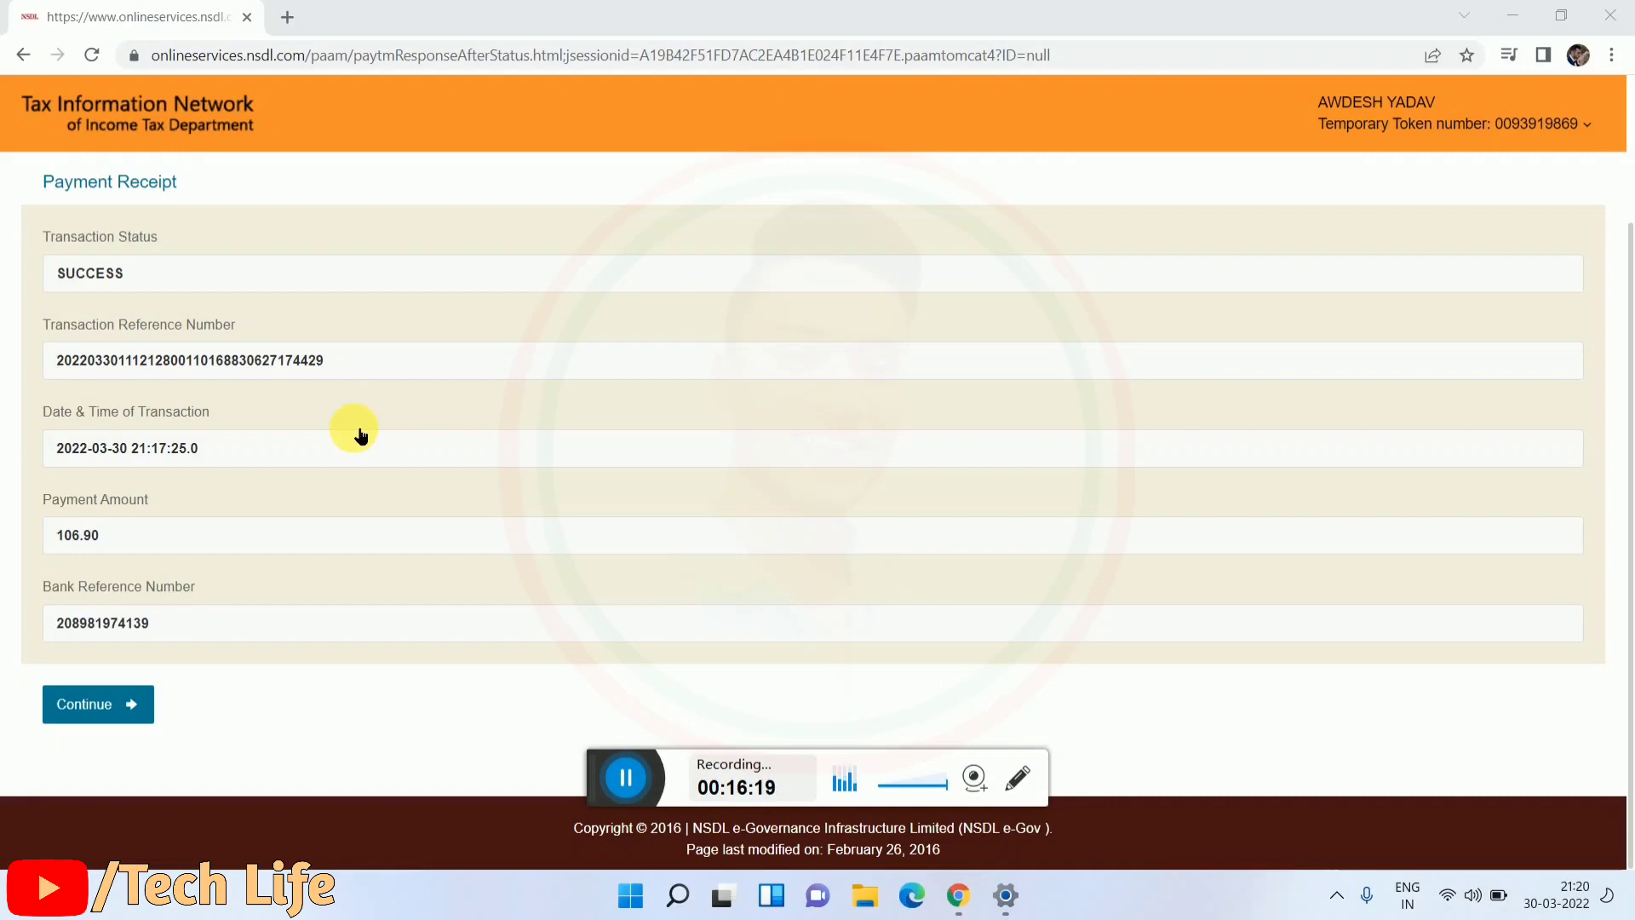
left_click(107, 715)
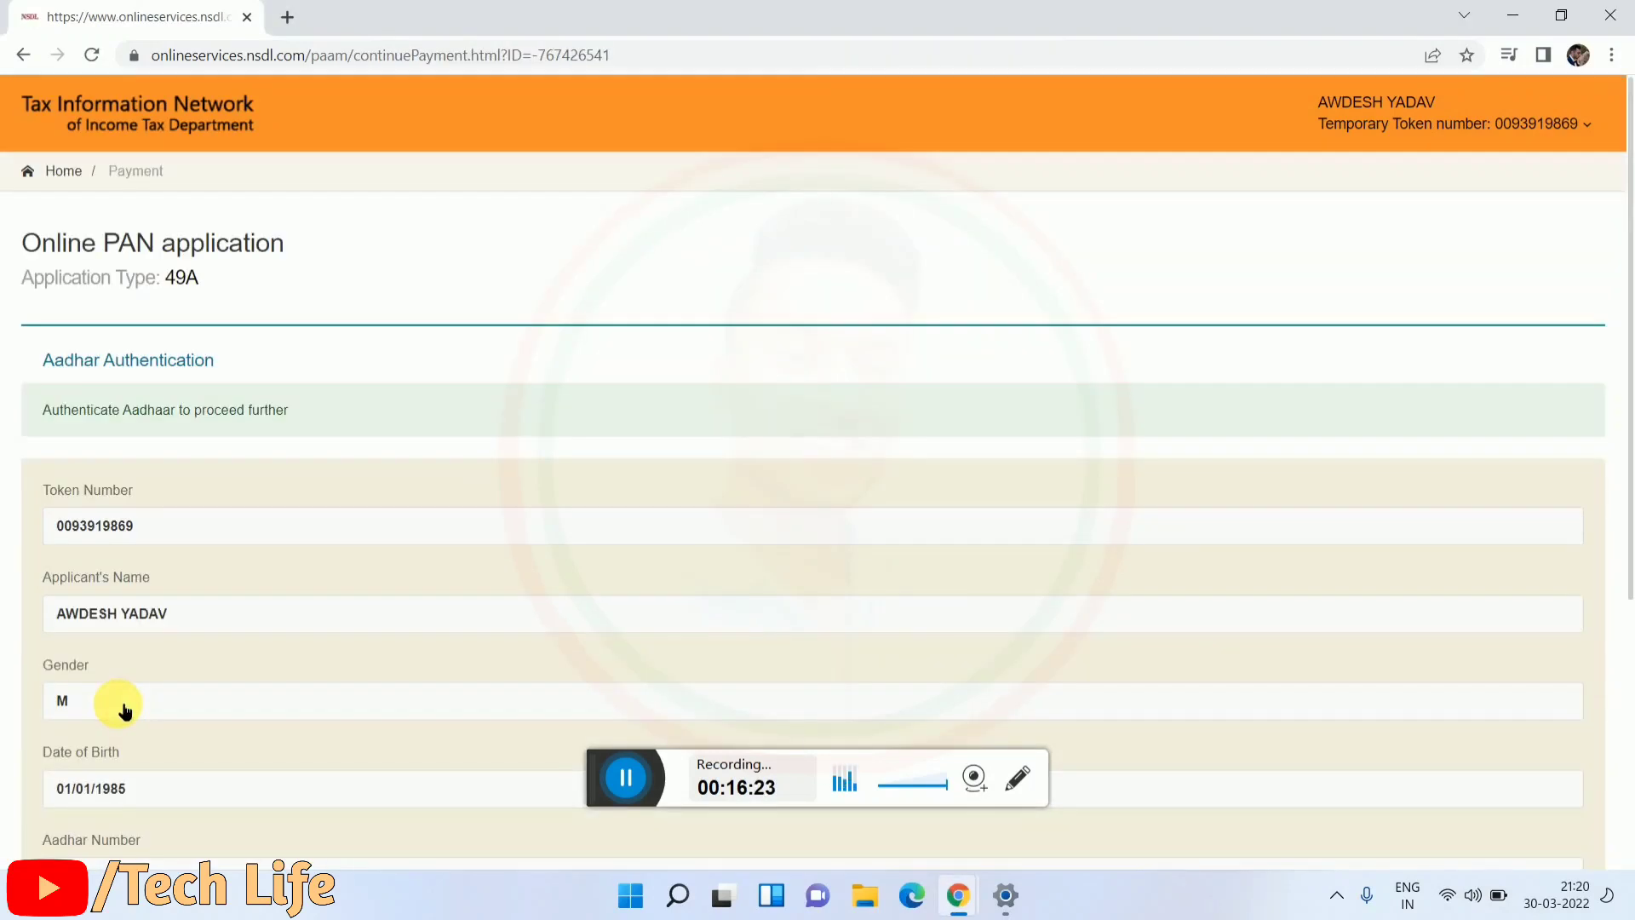
Step: Tick the Aadhaar e-KYC consent box, authenticate the Aadhaar details, and proceed with e-KYC
scroll(143, 705, "down", 5)
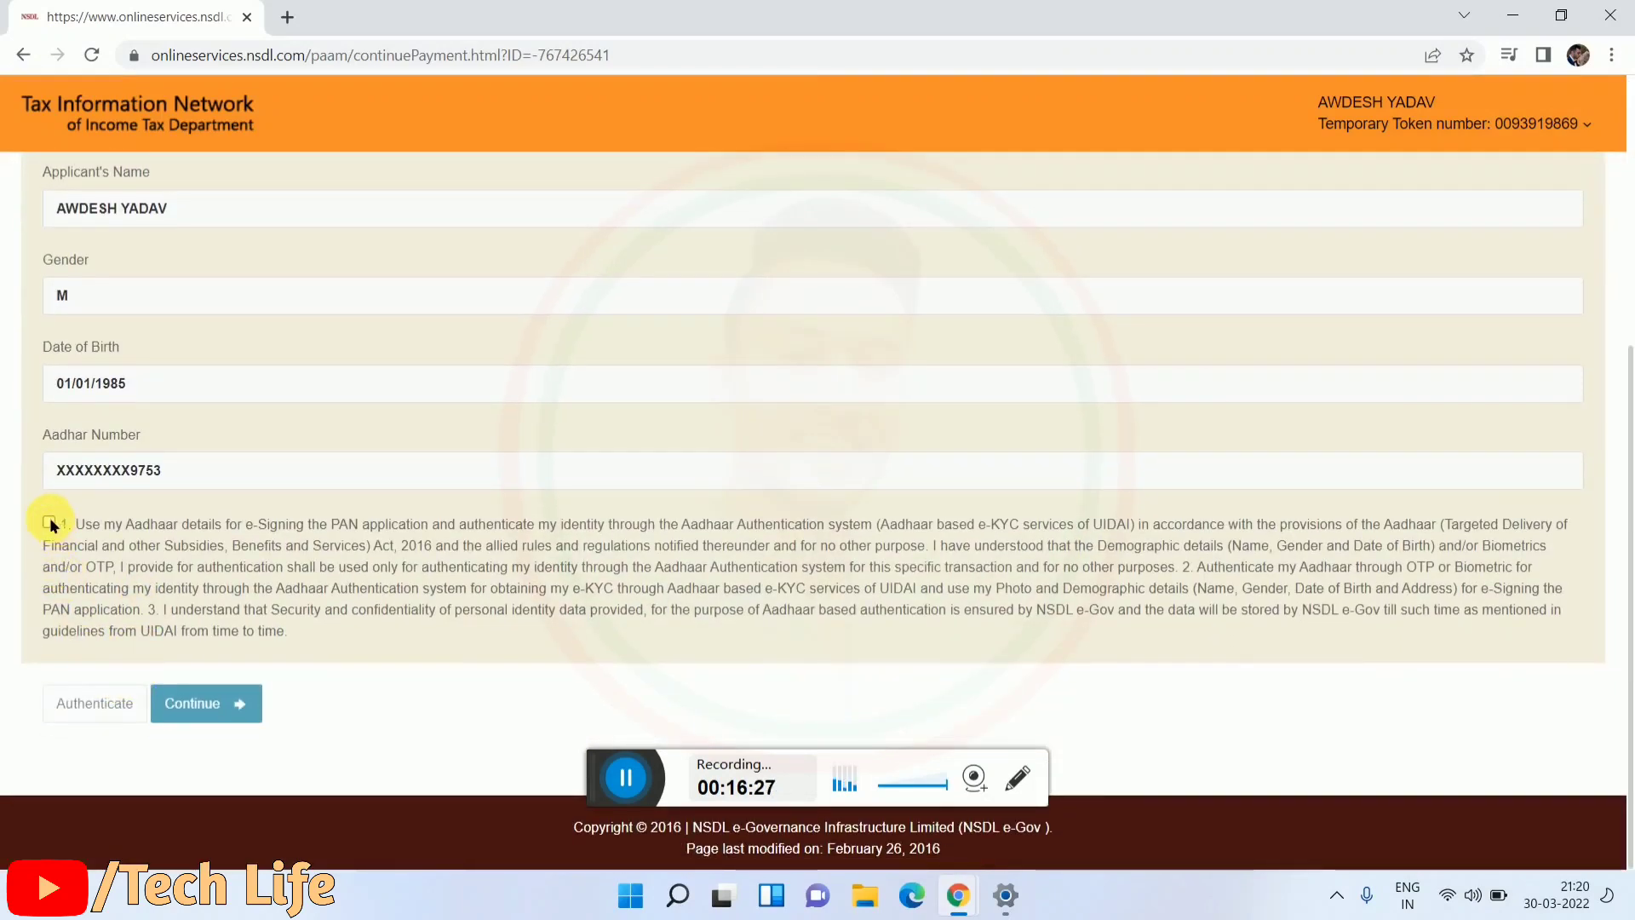
left_click(49, 523)
scroll(60, 520, "up", 1)
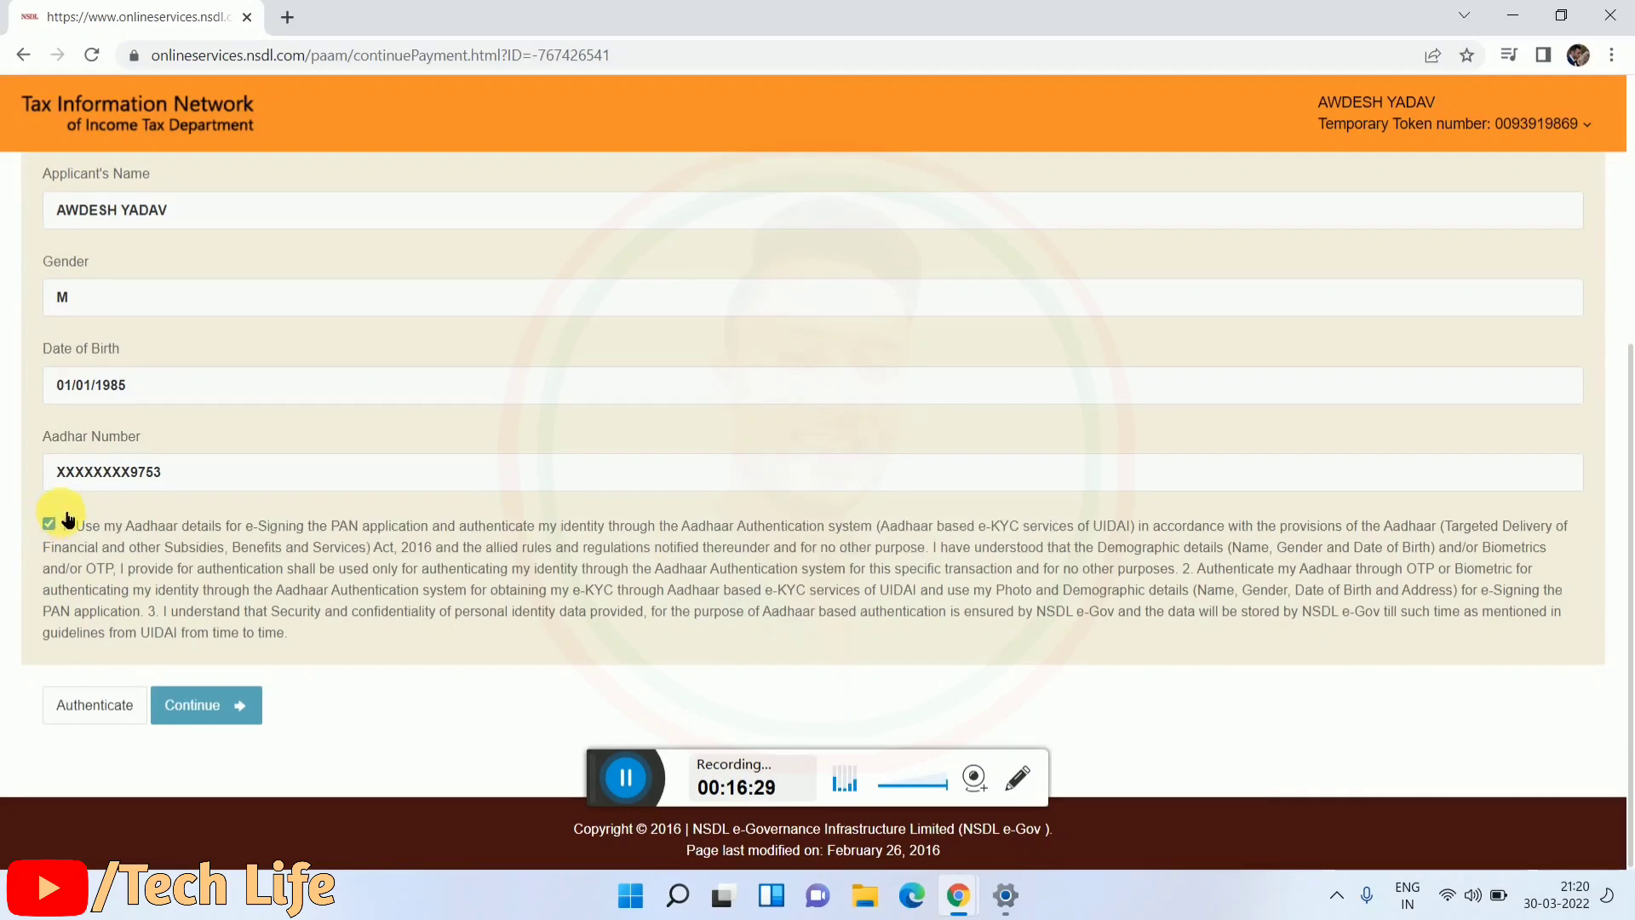
scroll(68, 518, "down", 1)
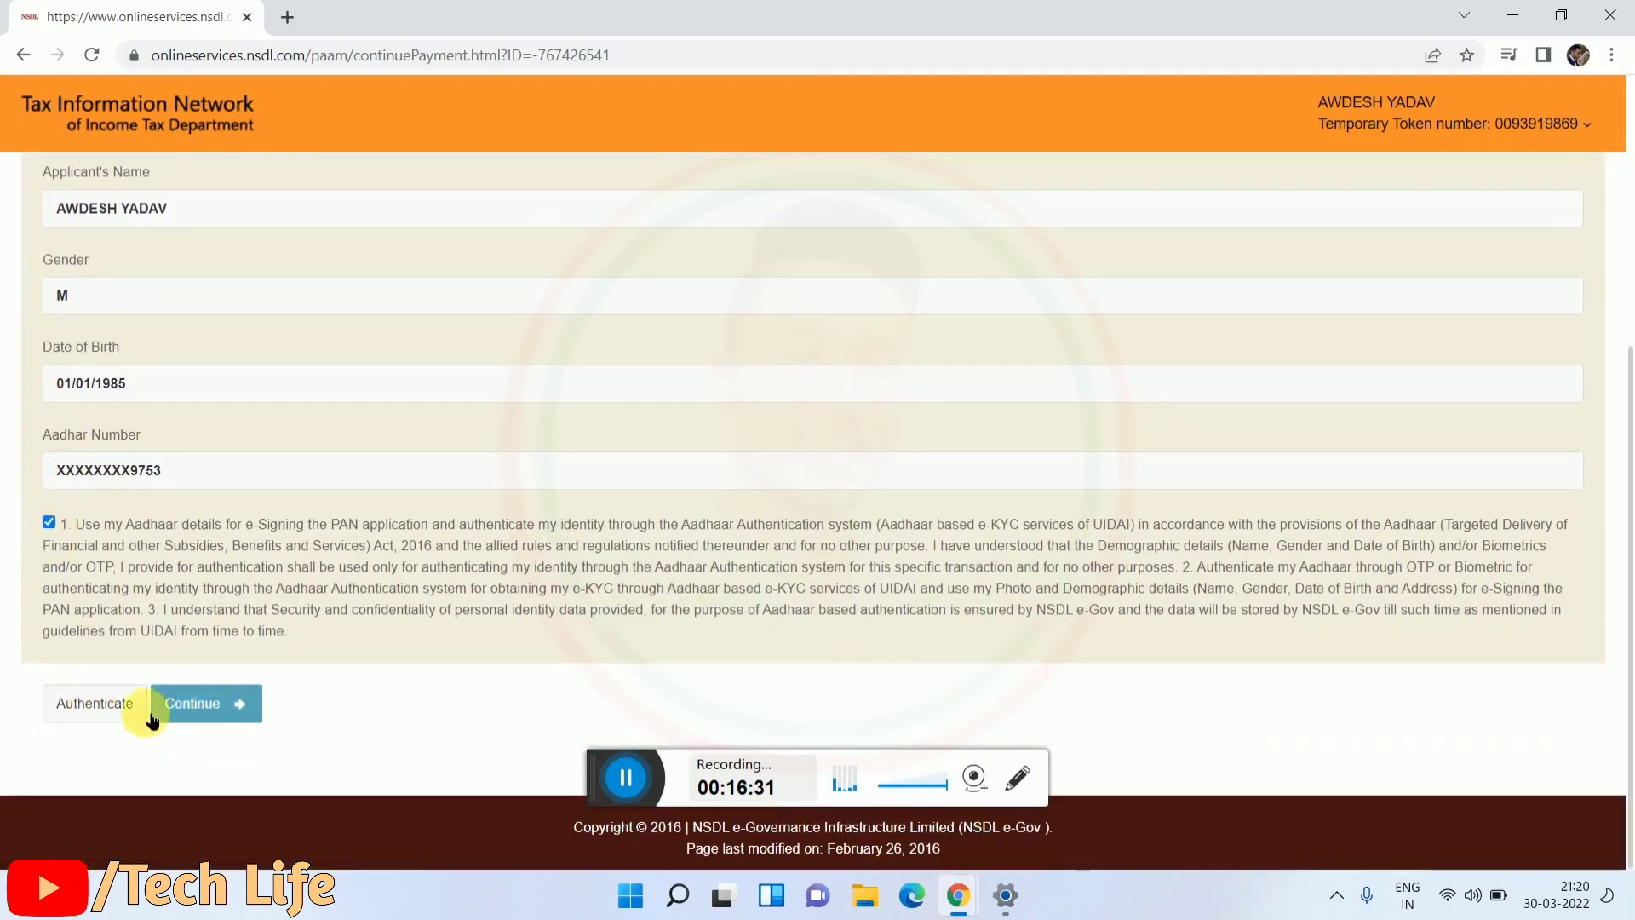
left_click(79, 707)
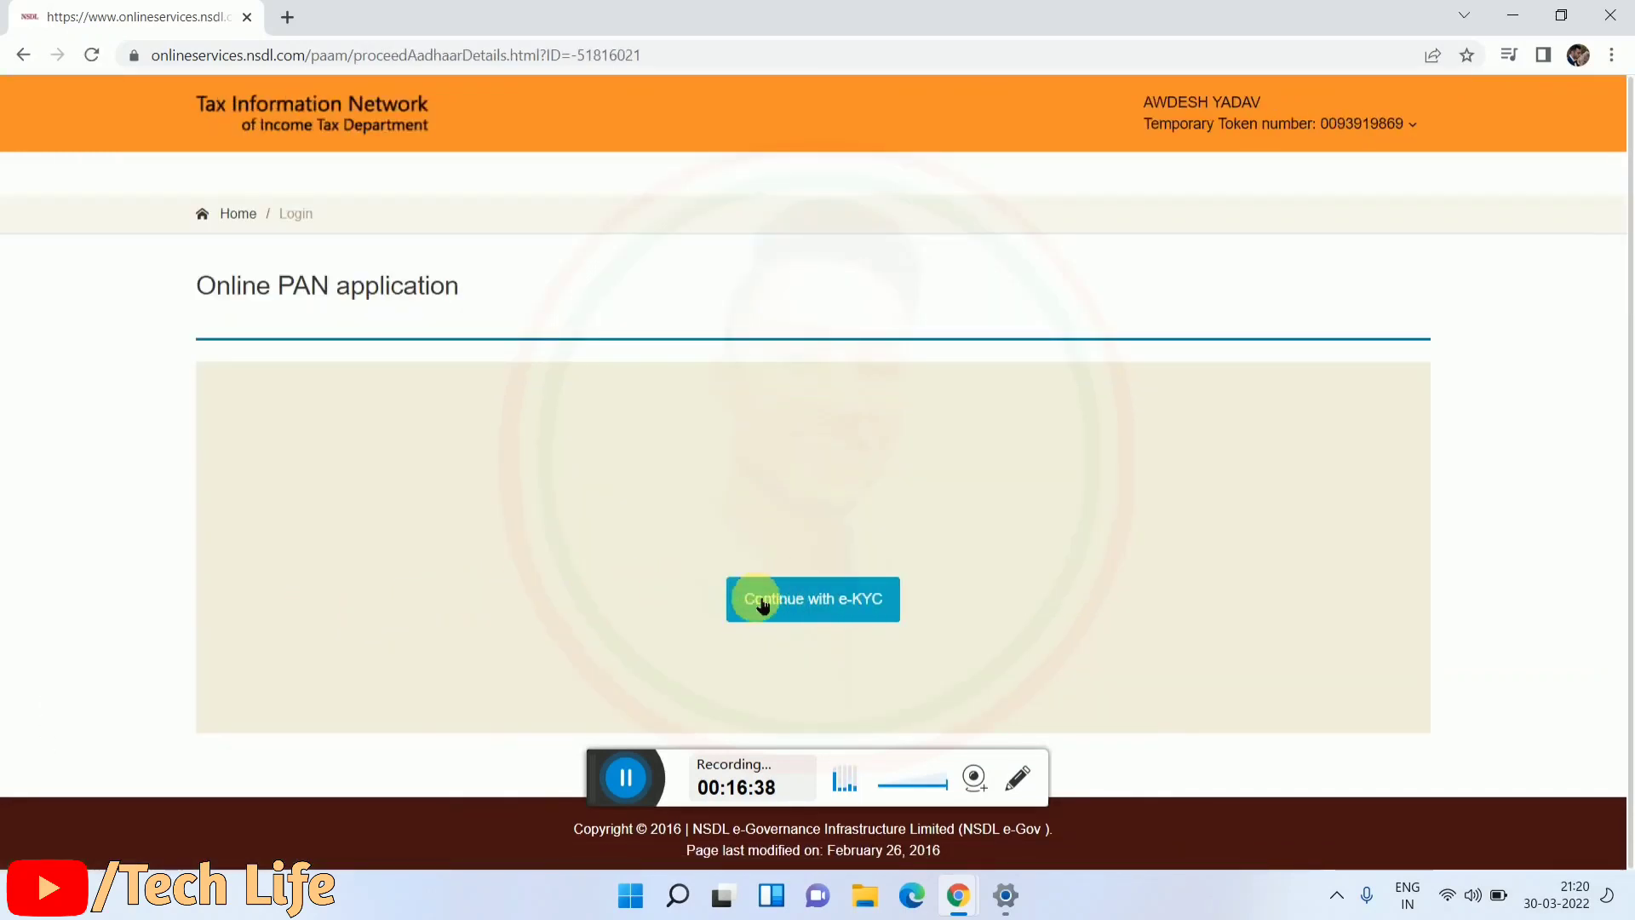
left_click(829, 606)
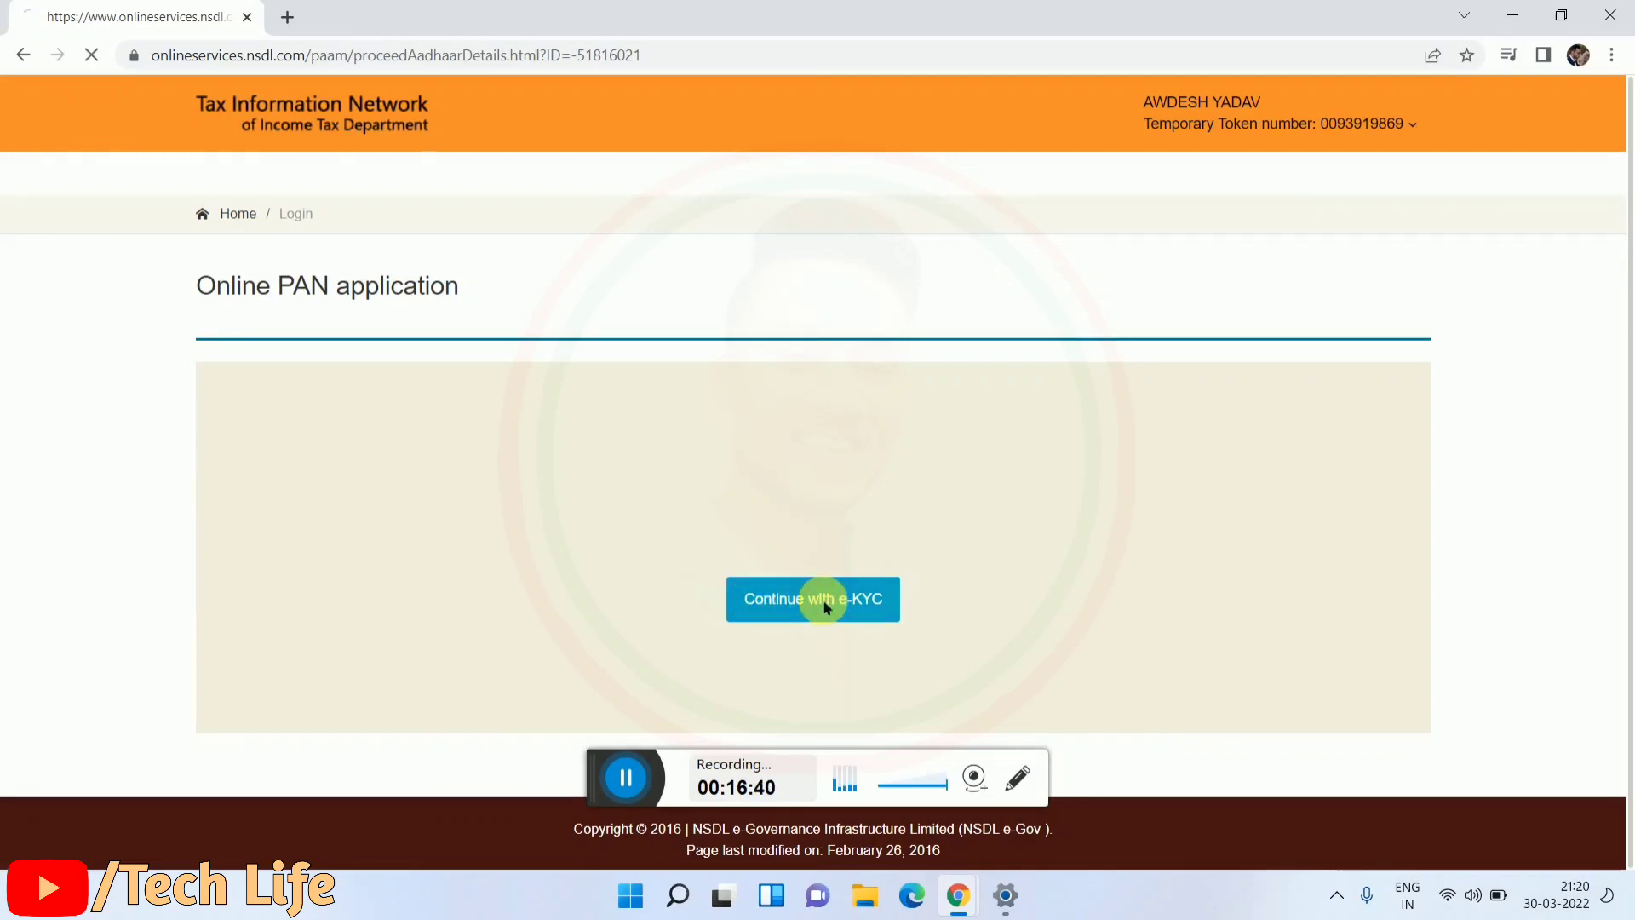